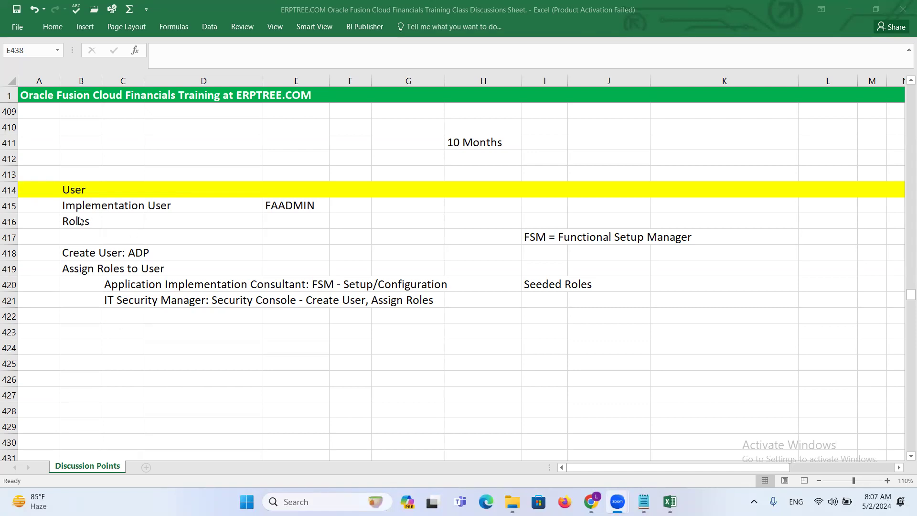
{"action": "left_click", "coordinate": [70, 204]}
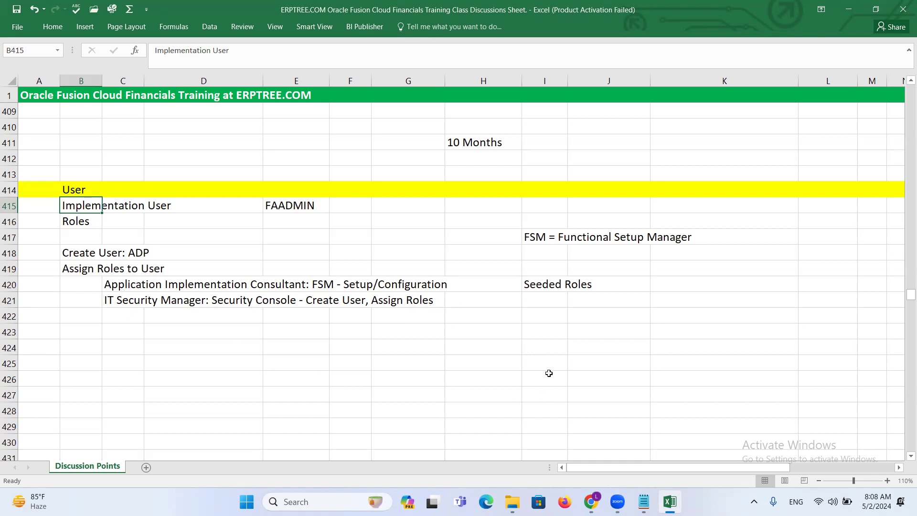
{"action": "left_click", "coordinate": [546, 287]}
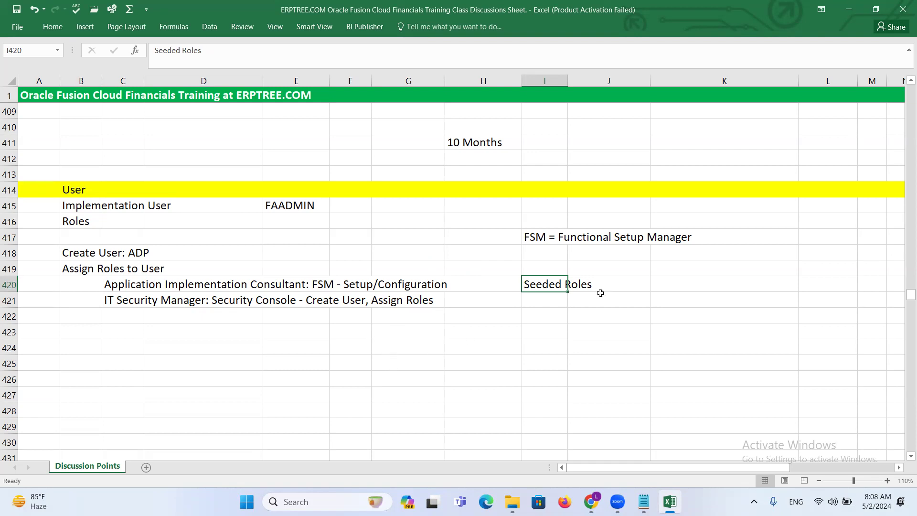
Copy the "FSM = Functional Setup Manager" note from I417 into cell B424
{"action": "left_click", "coordinate": [544, 235]}
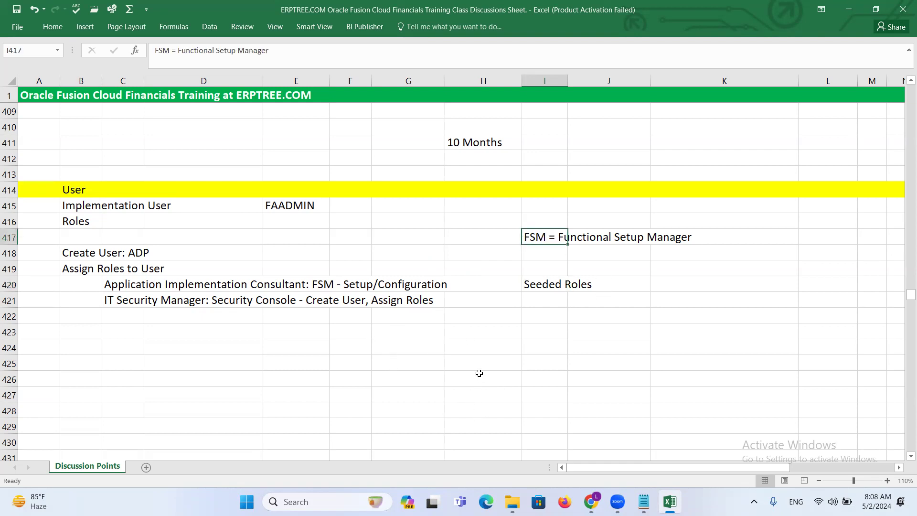
{"action": "key", "text": "ctrl+c"}
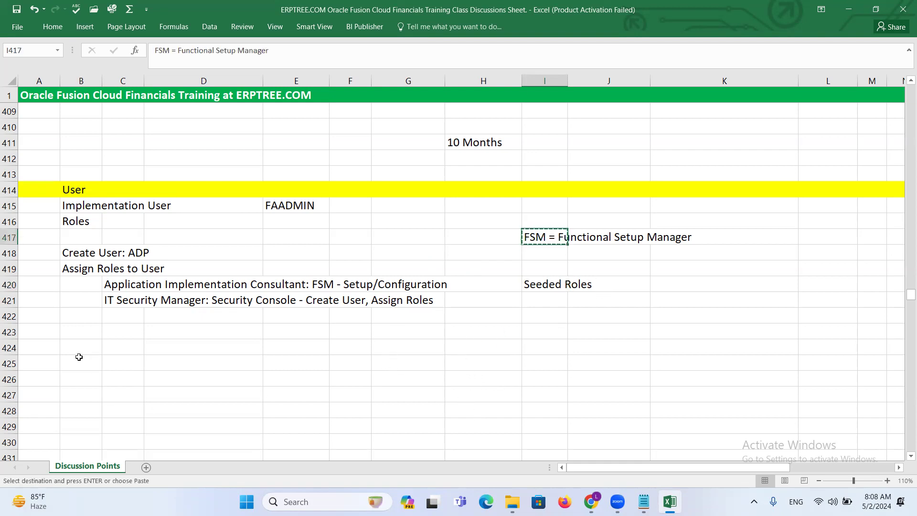
{"action": "left_click", "coordinate": [76, 348]}
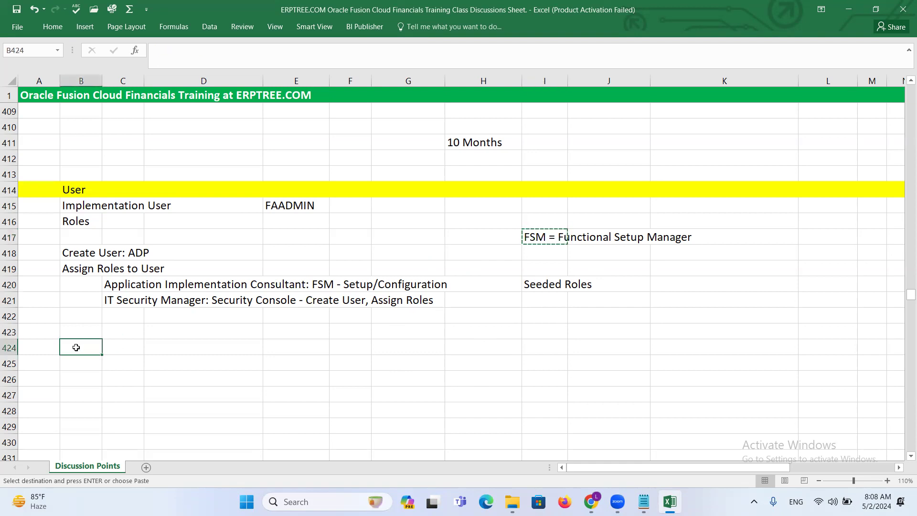
{"action": "key", "text": "ctrl+v"}
{"action": "key", "text": "Escape"}
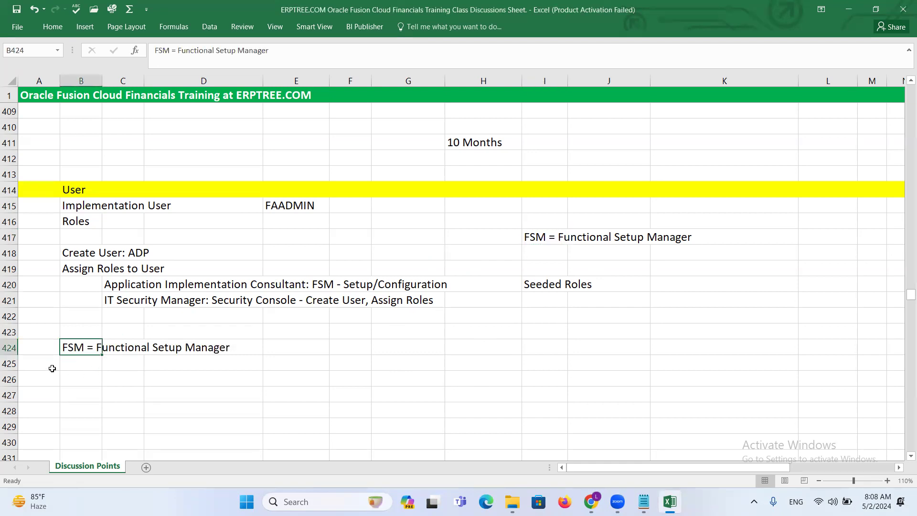
Fill the whole of row 424 with yellow to mark it as a section heading
{"action": "left_click", "coordinate": [7, 348]}
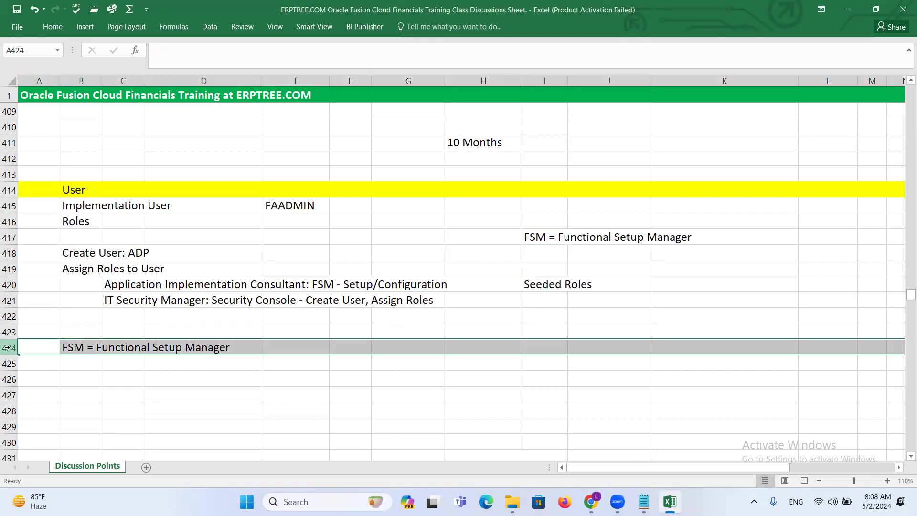
{"action": "left_click", "coordinate": [59, 27]}
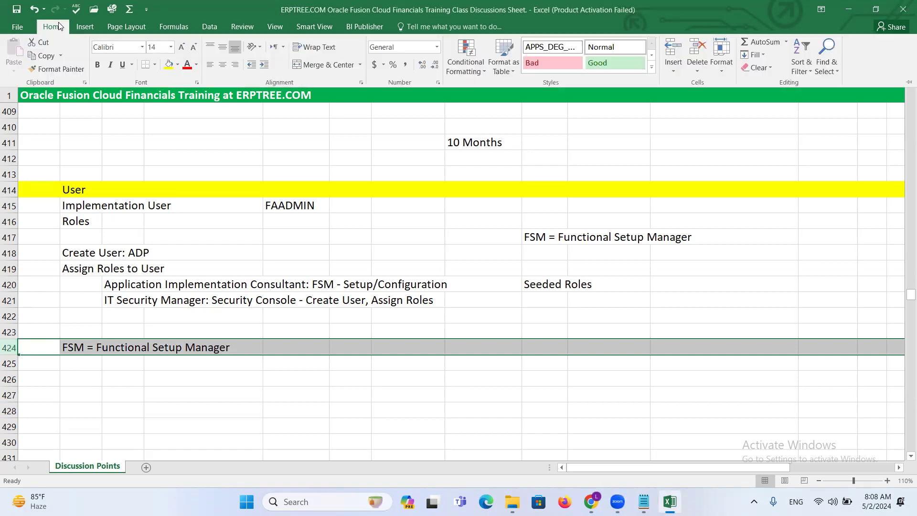
{"action": "left_click", "coordinate": [169, 65]}
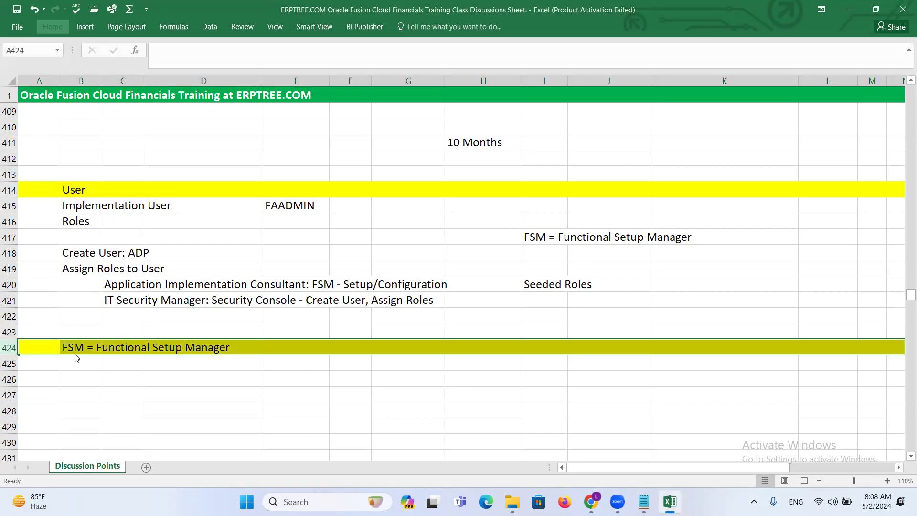
{"action": "left_click", "coordinate": [76, 358]}
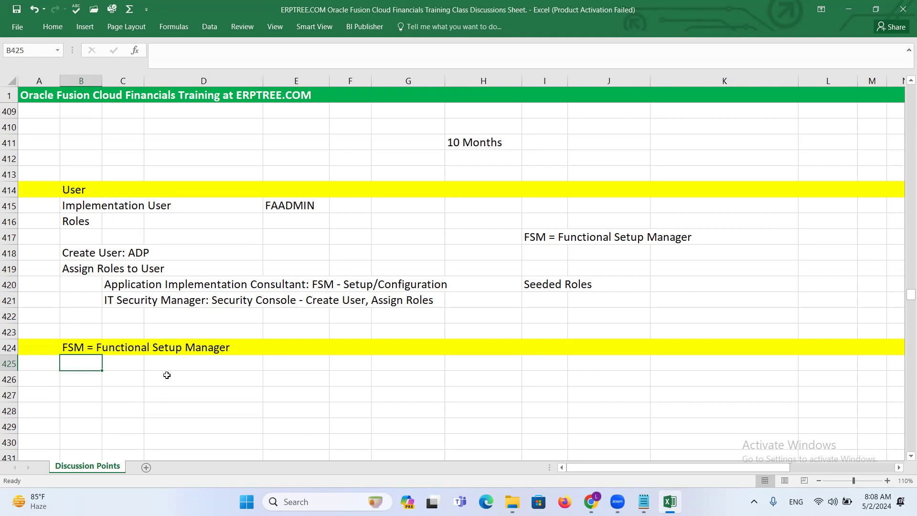
List Financials, SCM, HCM and PPM in cells B426 to B429, below the FSM heading
{"action": "scroll", "coordinate": [168, 373], "scroll_direction": "down", "scroll_amount": 1}
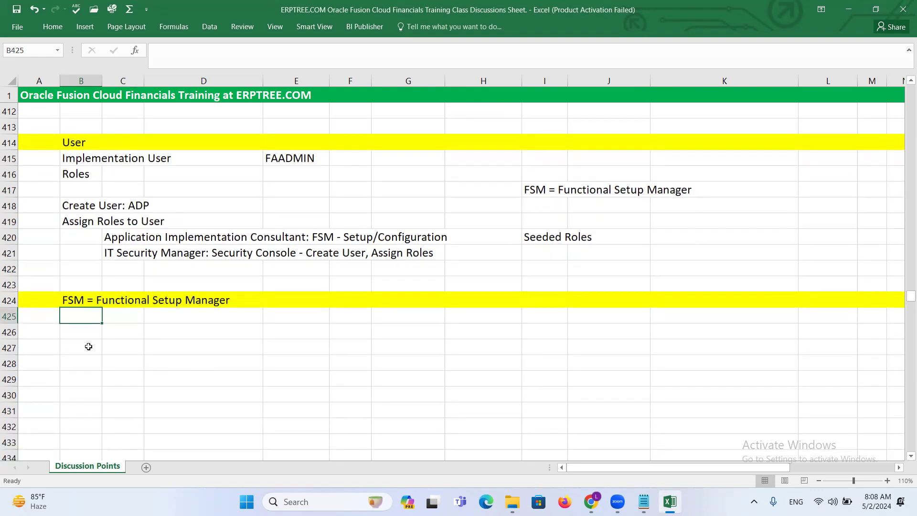
{"action": "left_click", "coordinate": [80, 333]}
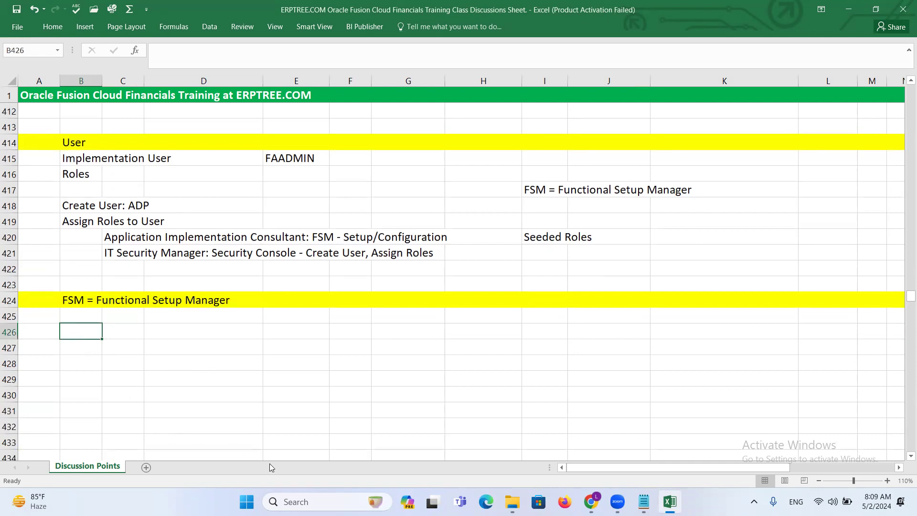
{"action": "type", "text": "Fi"}
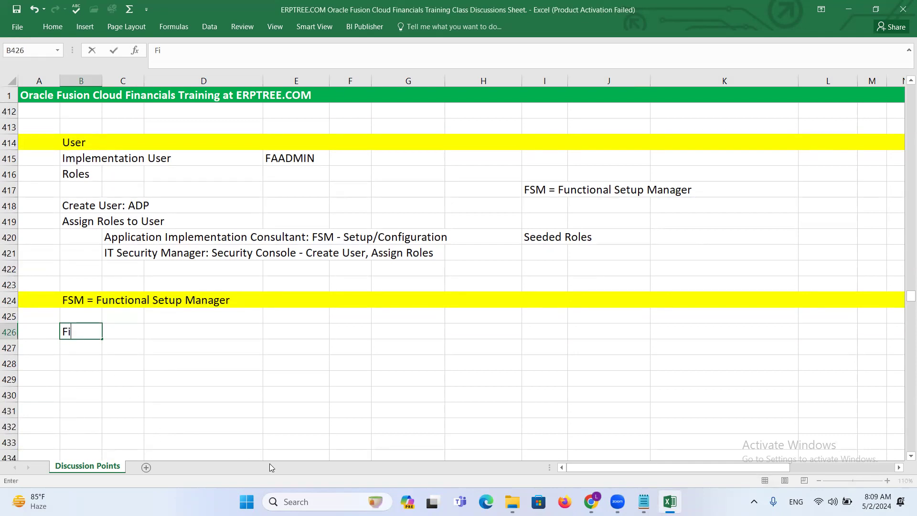
{"action": "type", "text": "nancials"}
{"action": "key", "text": "Return"}
{"action": "type", "text": "SCM"}
{"action": "key", "text": "Return"}
{"action": "type", "text": "HCM"}
{"action": "key", "text": "Return"}
{"action": "type", "text": "PPM"}
{"action": "key", "text": "ctrl+Return"}
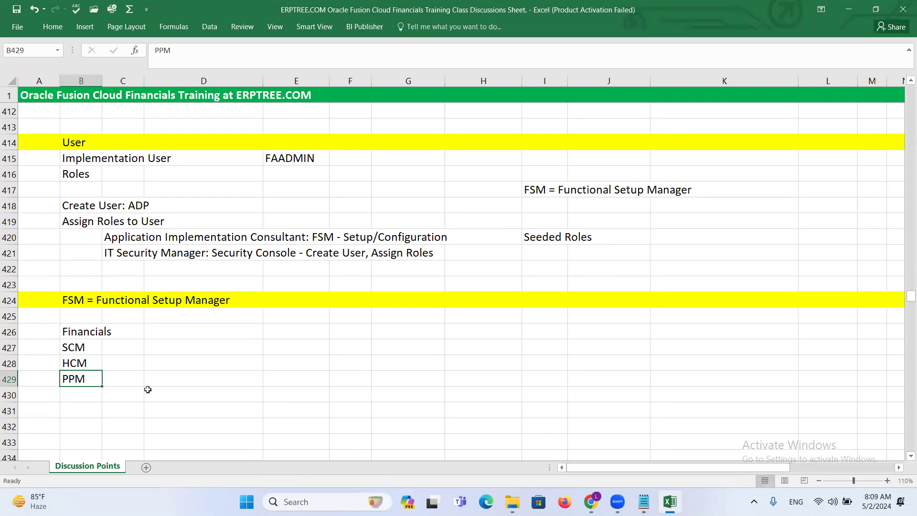
Enter "Offering" in D426 and copy it down through D429, beside each of the listed product families
{"action": "scroll", "coordinate": [139, 377], "scroll_direction": "down", "scroll_amount": 1}
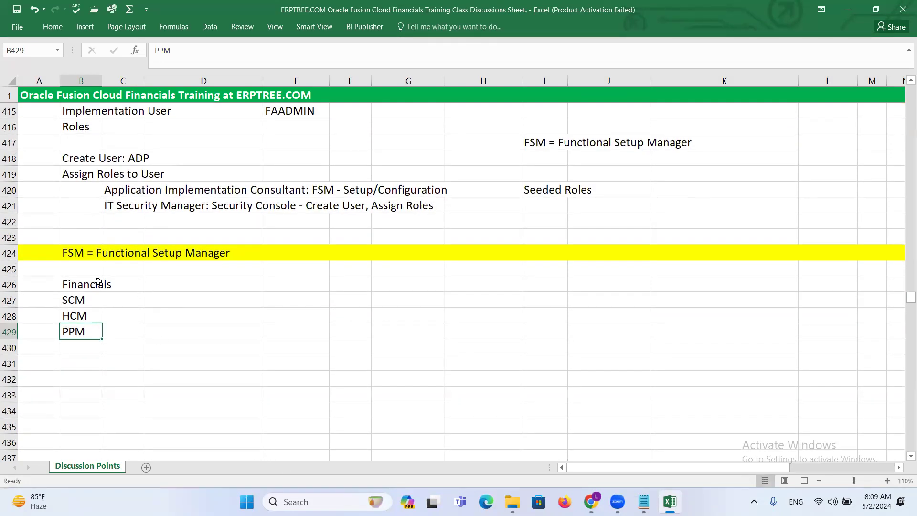
{"action": "left_click_drag", "start_coordinate": [76, 285], "coordinate": [77, 332]}
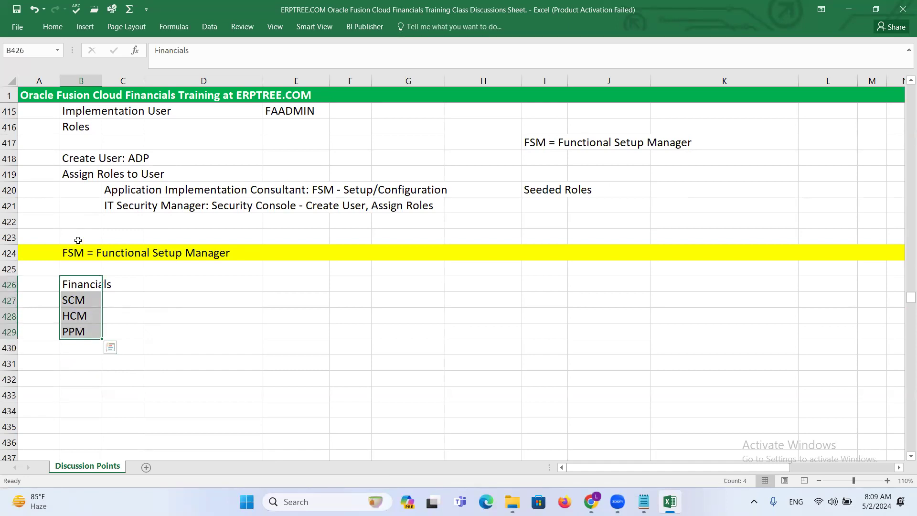
{"action": "left_click", "coordinate": [154, 285]}
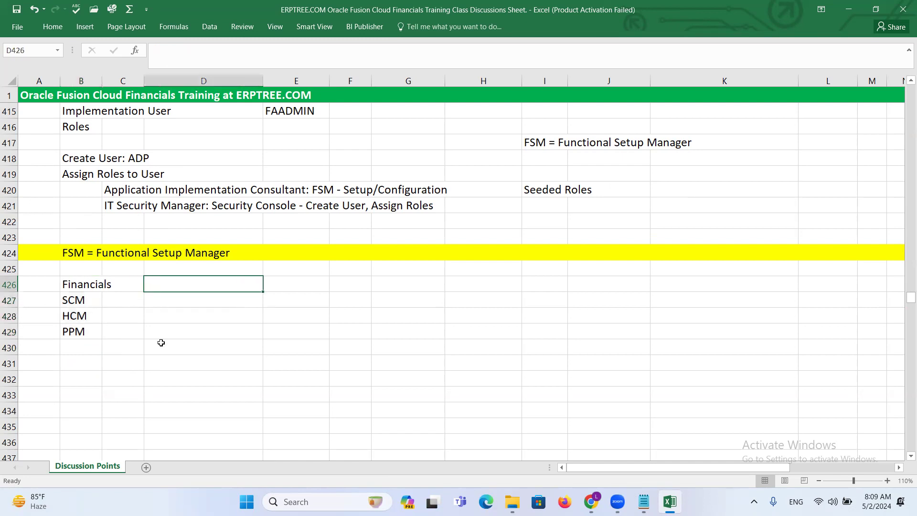
{"action": "type", "text": "O"}
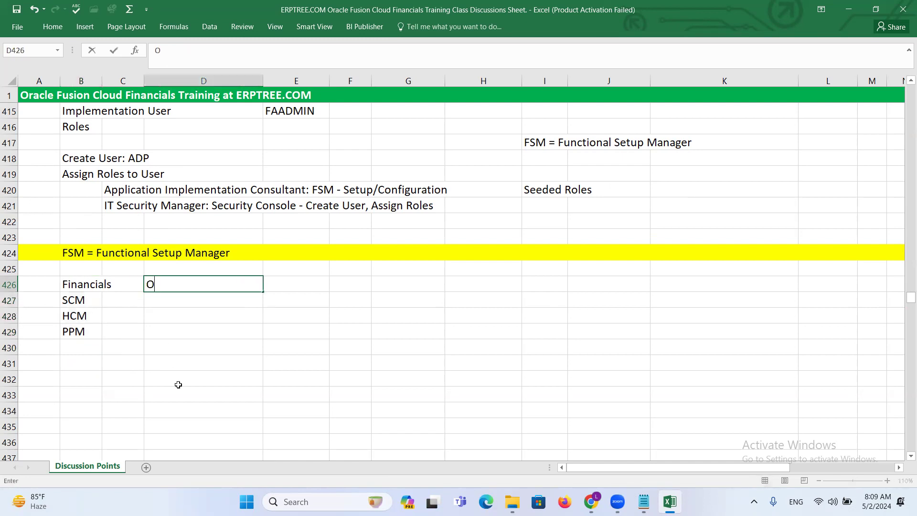
{"action": "type", "text": "ffering"}
{"action": "key", "text": "ctrl+Return"}
{"action": "key", "text": "ctrl+c"}
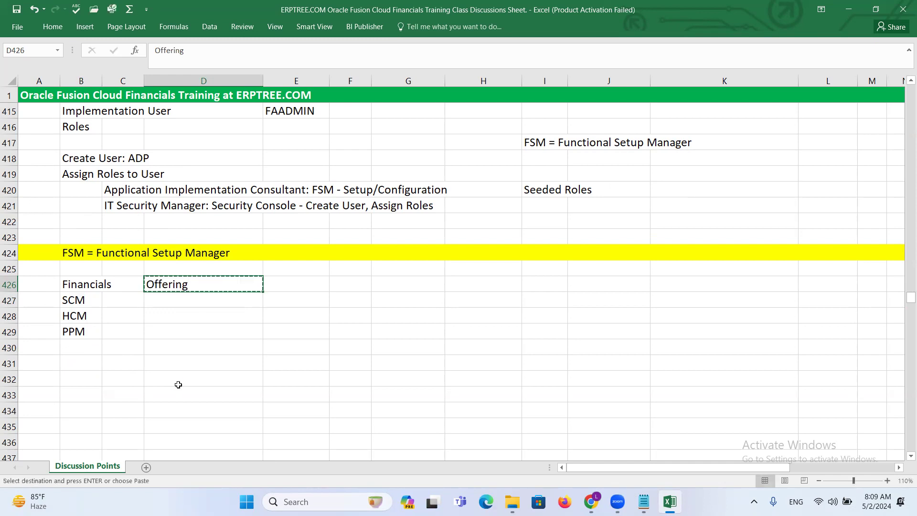
{"action": "key", "text": "Down"}
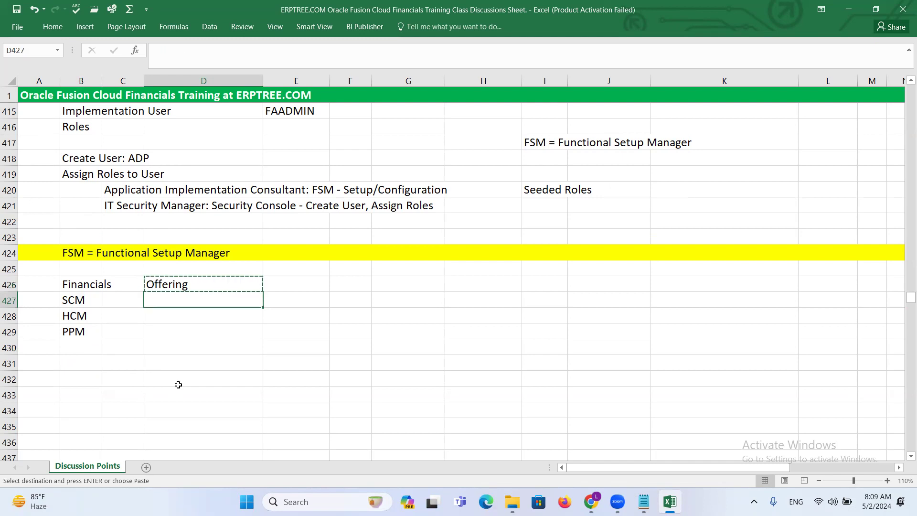
{"action": "key", "text": "ctrl+v"}
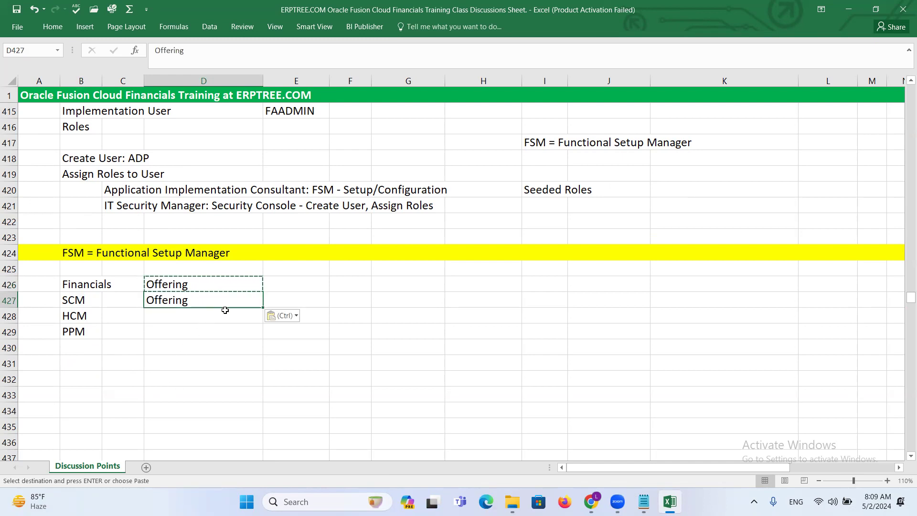
{"action": "left_click_drag", "start_coordinate": [262, 308], "coordinate": [252, 341]}
{"action": "left_click", "coordinate": [185, 367]}
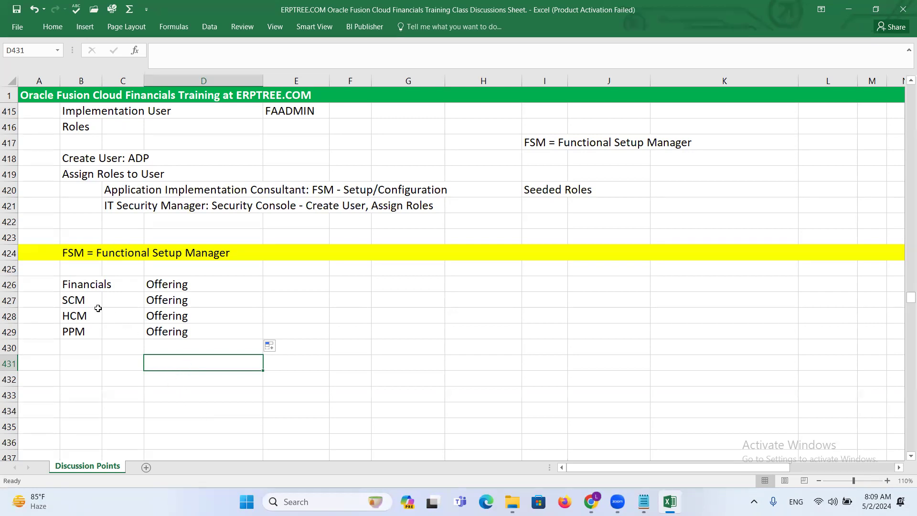
List the Financials modules GL, AP, AR, CM and FA in cells F426 to F430
{"action": "left_click", "coordinate": [71, 285]}
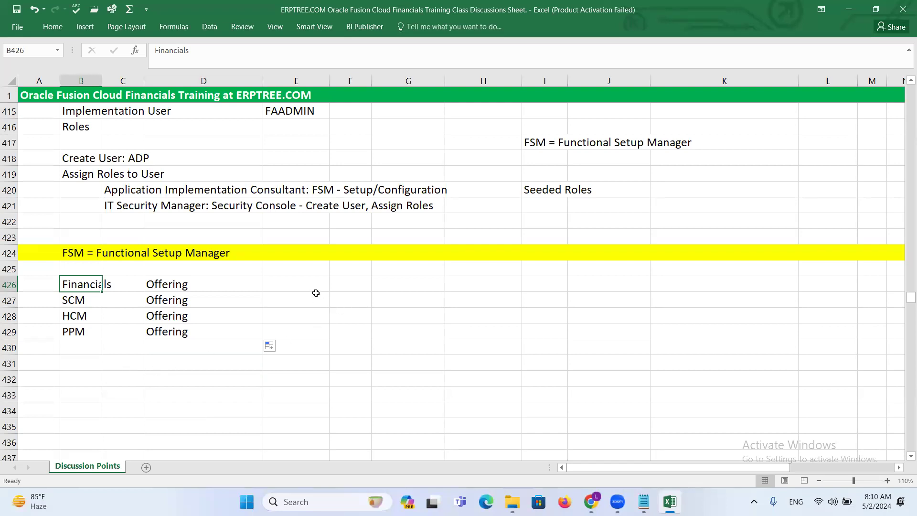
{"action": "left_click", "coordinate": [343, 286]}
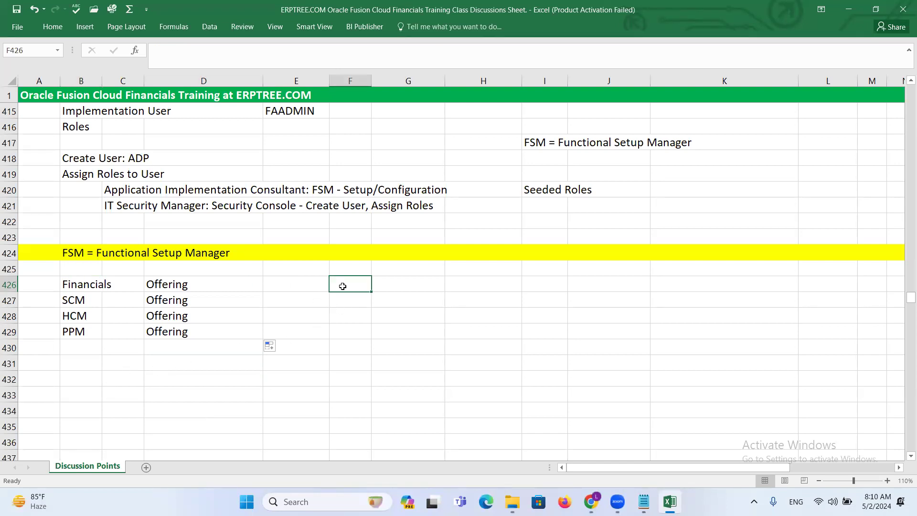
{"action": "type", "text": "GL"}
{"action": "key", "text": "Return"}
{"action": "type", "text": "AP"}
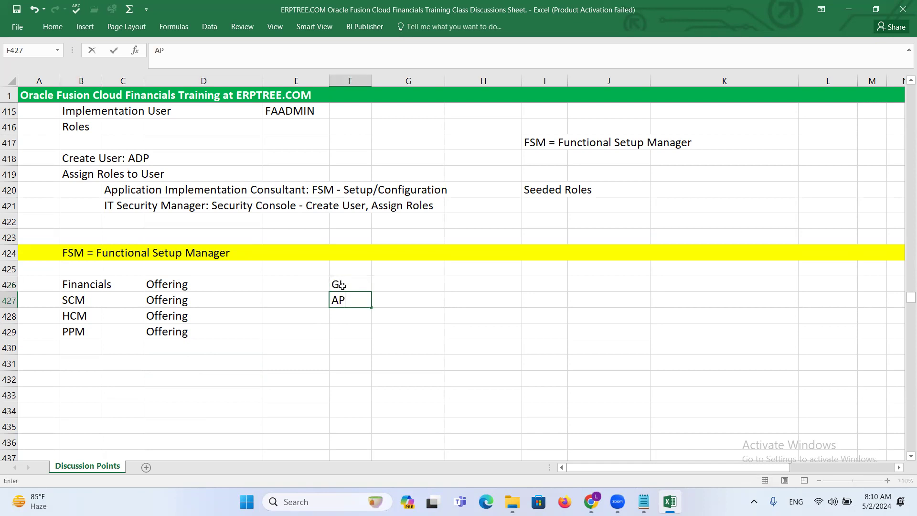
{"action": "key", "text": "Return"}
{"action": "type", "text": "AR"}
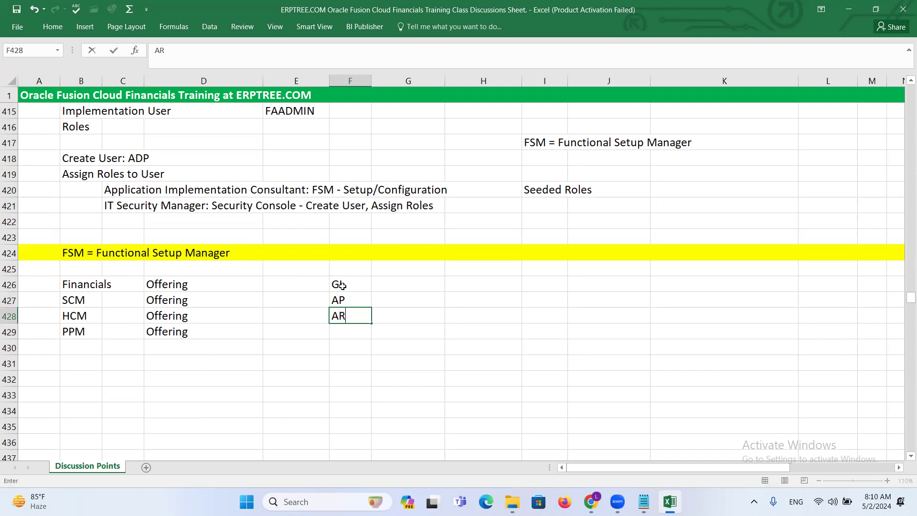
{"action": "key", "text": "Return"}
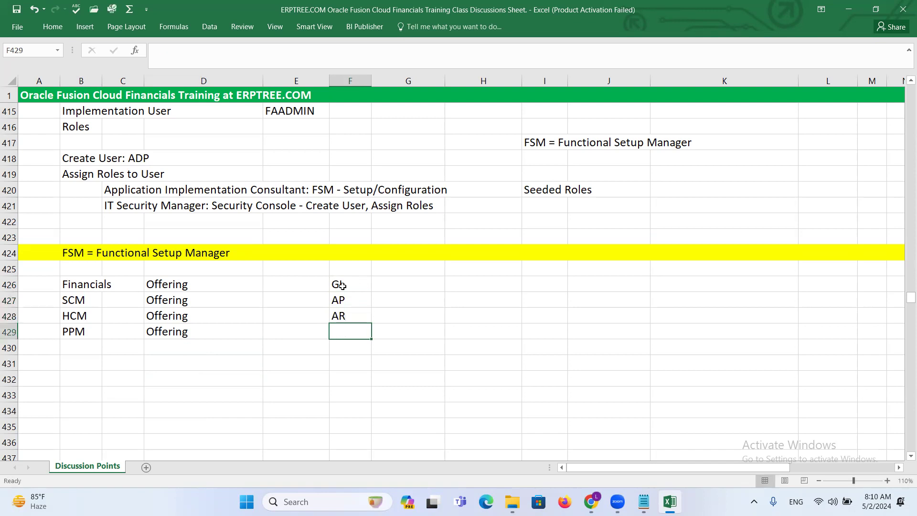
{"action": "type", "text": "CM"}
{"action": "key", "text": "Return"}
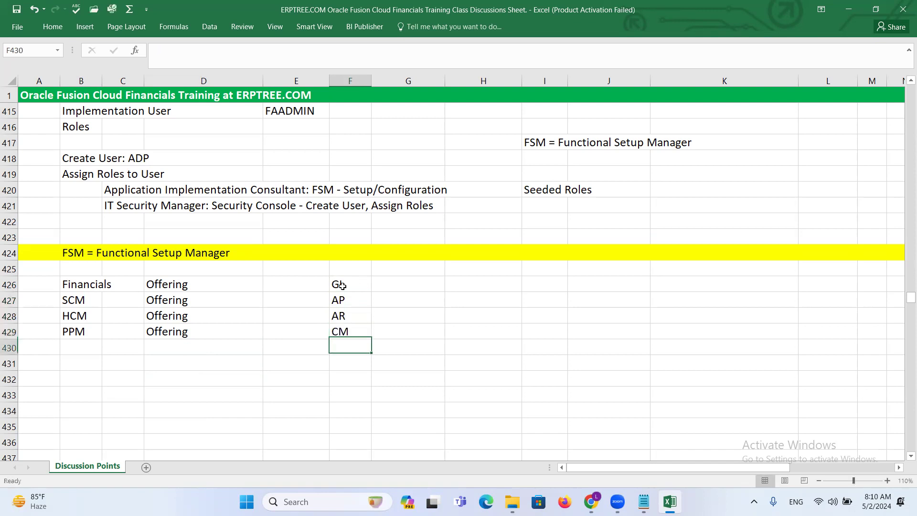
{"action": "type", "text": "FA"}
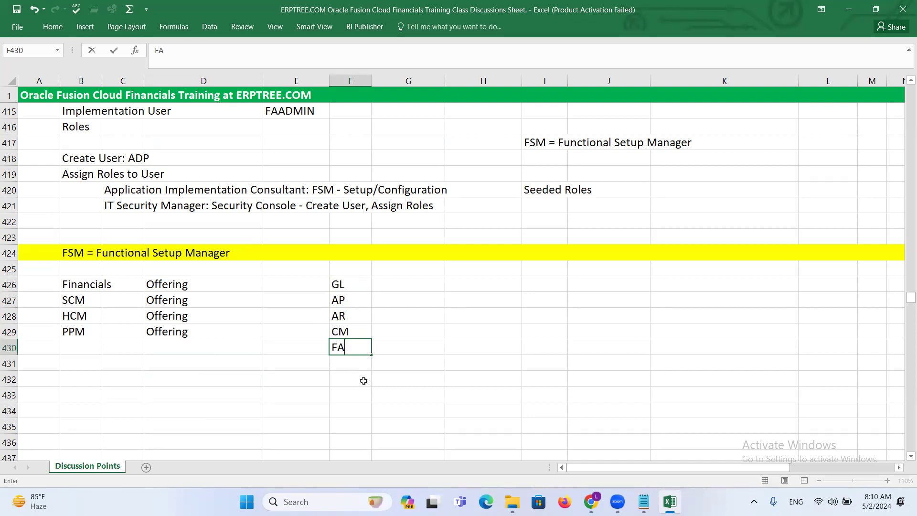
{"action": "left_click_drag", "start_coordinate": [350, 287], "coordinate": [351, 349]}
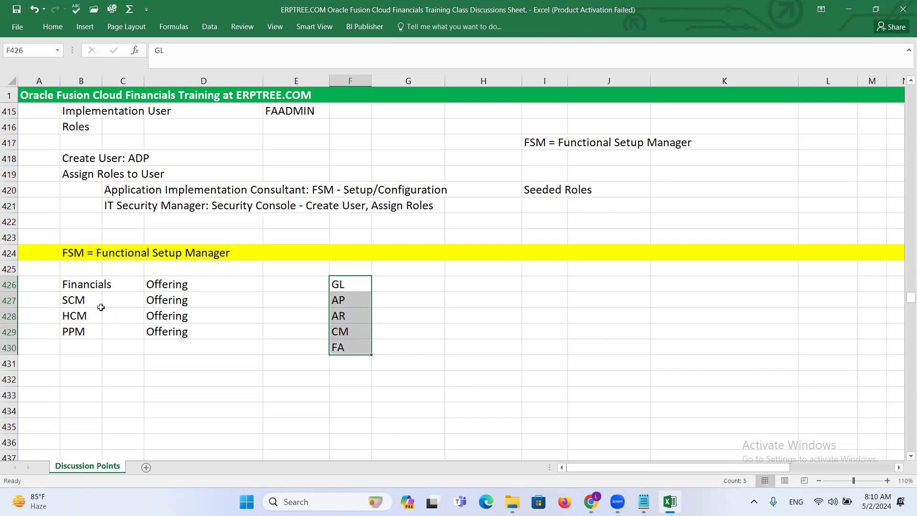
{"action": "left_click_drag", "start_coordinate": [75, 290], "coordinate": [78, 333]}
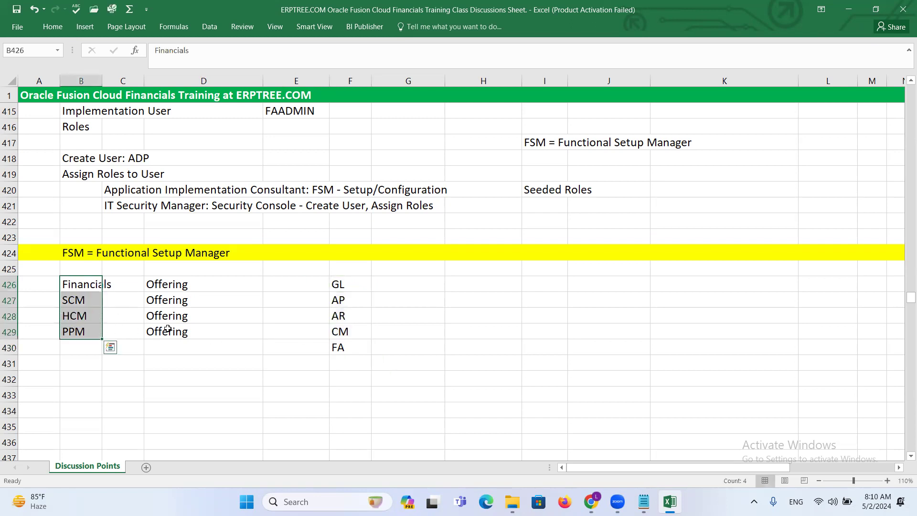
{"action": "left_click_drag", "start_coordinate": [172, 286], "coordinate": [167, 333]}
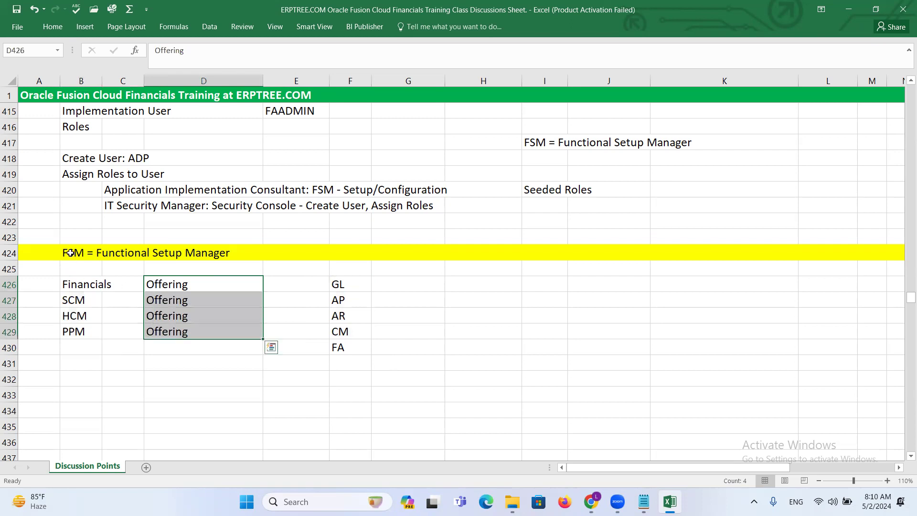
{"action": "left_click", "coordinate": [68, 256]}
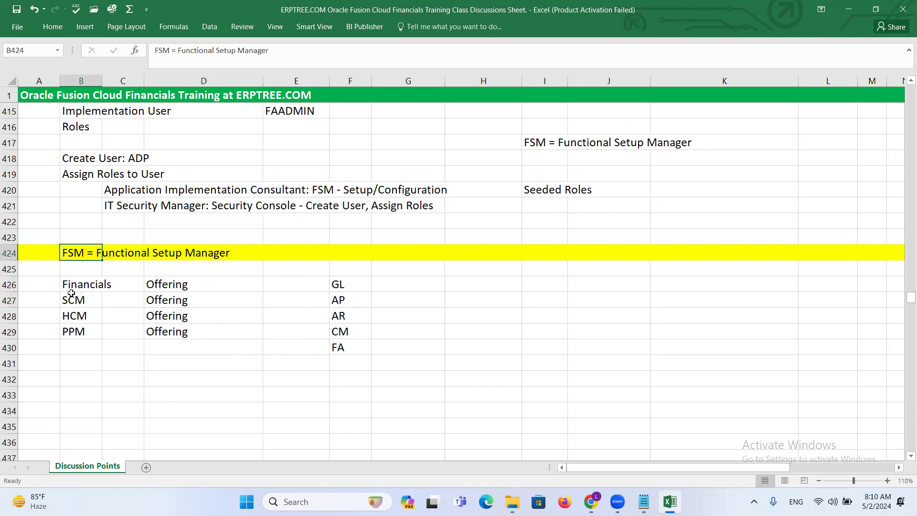
{"action": "left_click_drag", "start_coordinate": [69, 286], "coordinate": [77, 334]}
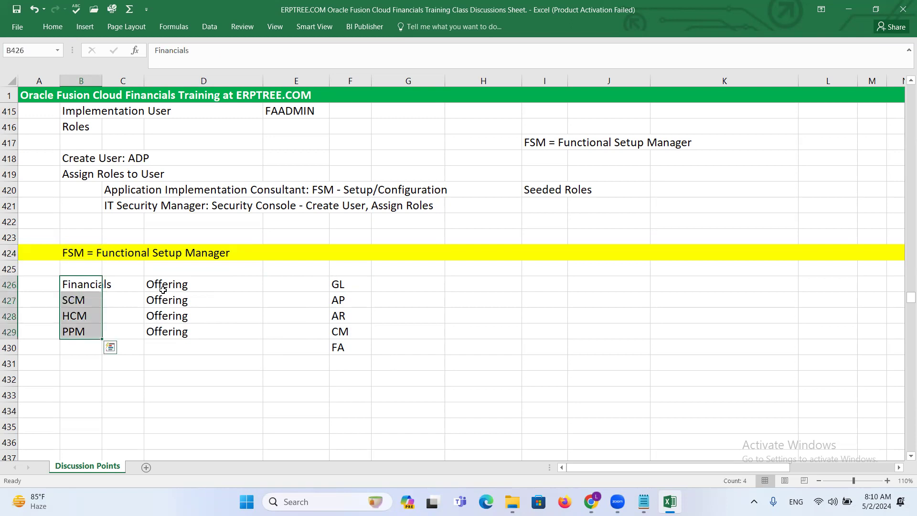
{"action": "left_click_drag", "start_coordinate": [352, 284], "coordinate": [345, 343]}
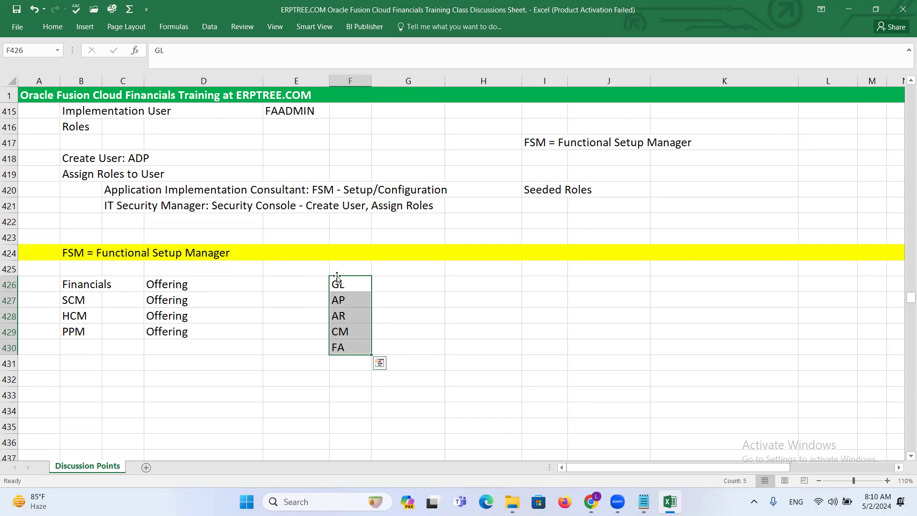
Enter "Option" in cells G426 to G430, beside each of the Financials modules from GL to FA
{"action": "left_click", "coordinate": [388, 288]}
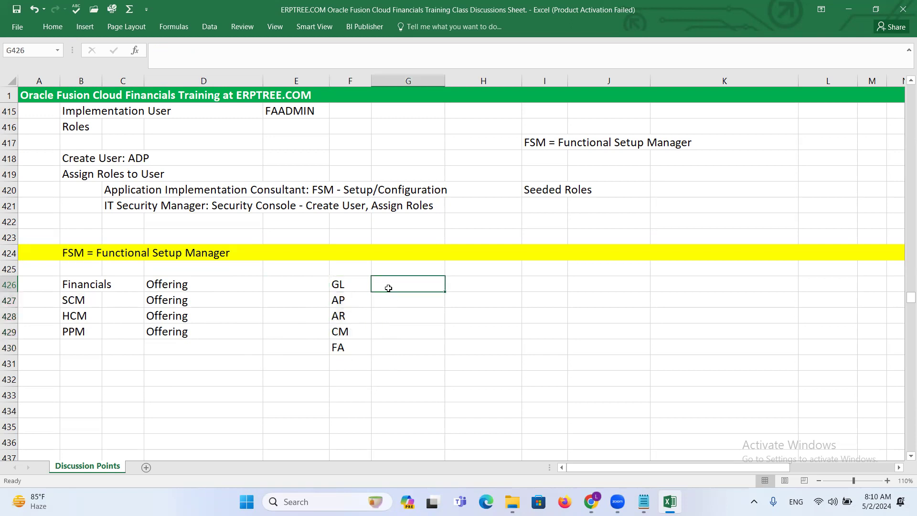
{"action": "type", "text": "Option"}
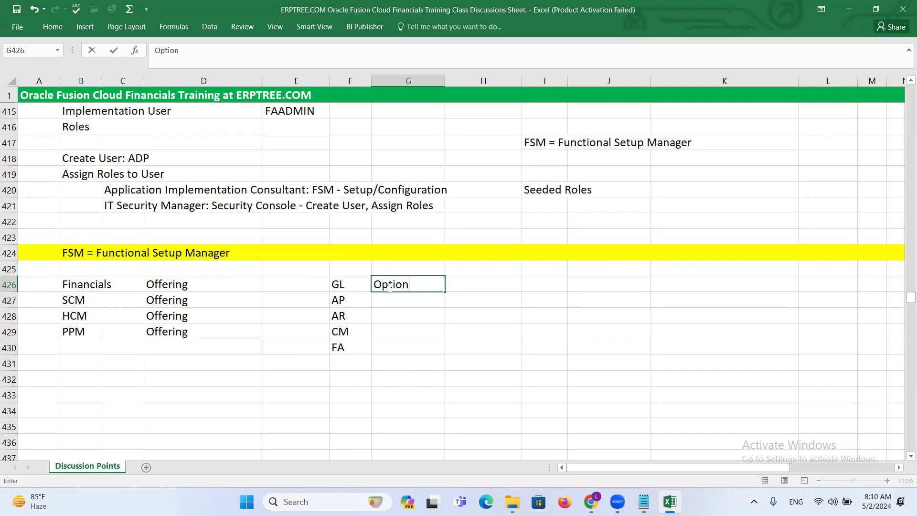
{"action": "key", "text": "Return"}
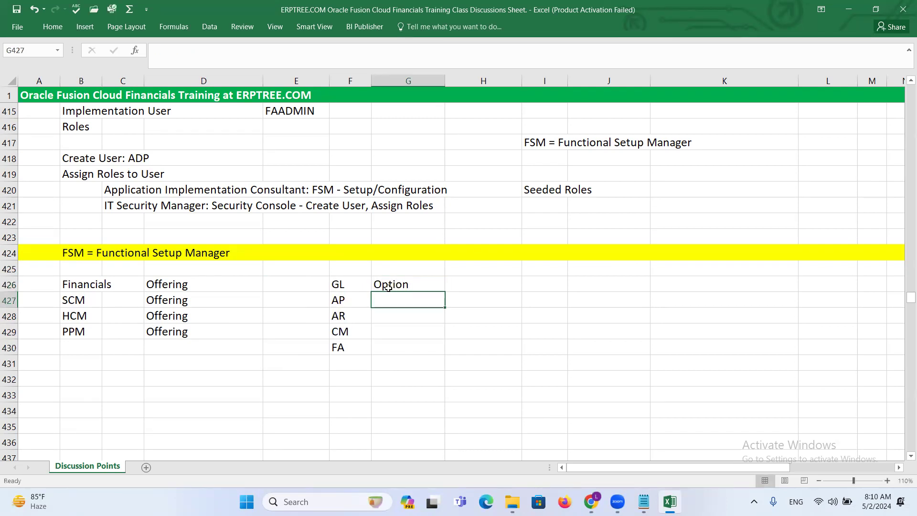
{"action": "type", "text": "o"}
{"action": "key", "text": "Return"}
{"action": "type", "text": "o"}
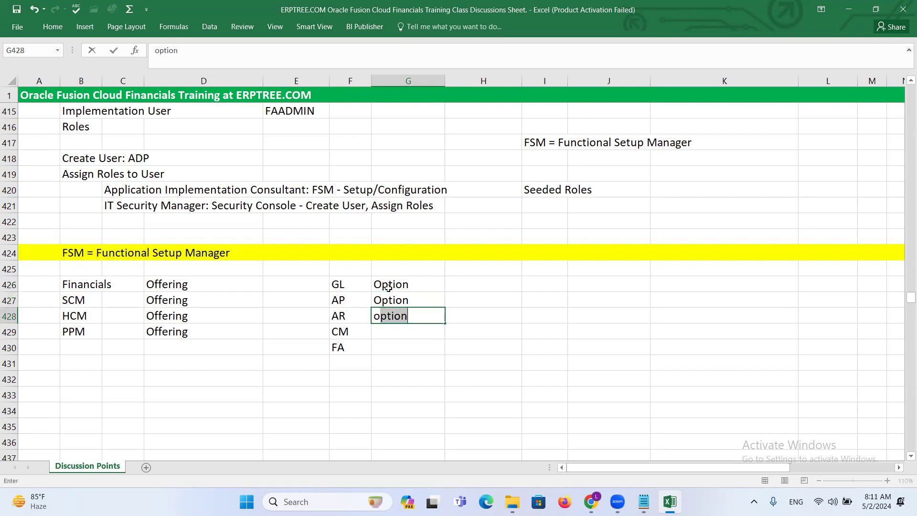
{"action": "key", "text": "Tab"}
{"action": "left_click", "coordinate": [418, 314]}
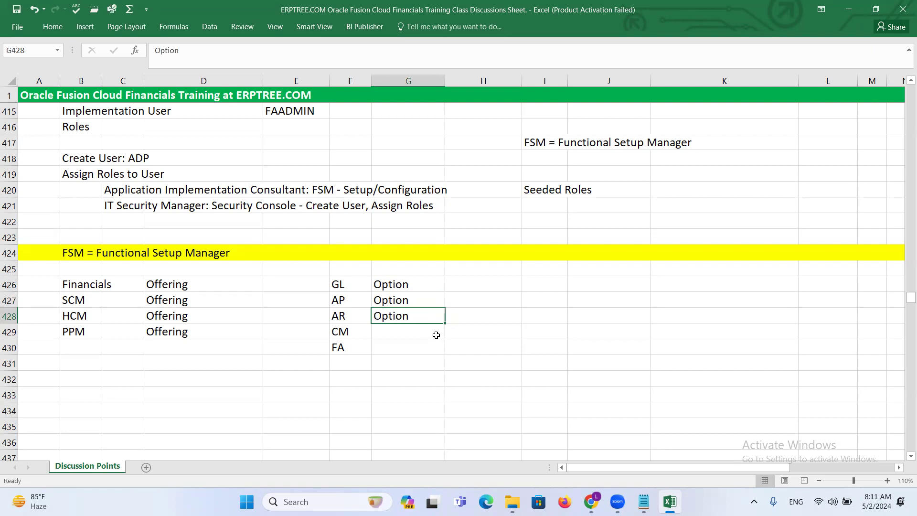
{"action": "left_click_drag", "start_coordinate": [444, 325], "coordinate": [444, 351]}
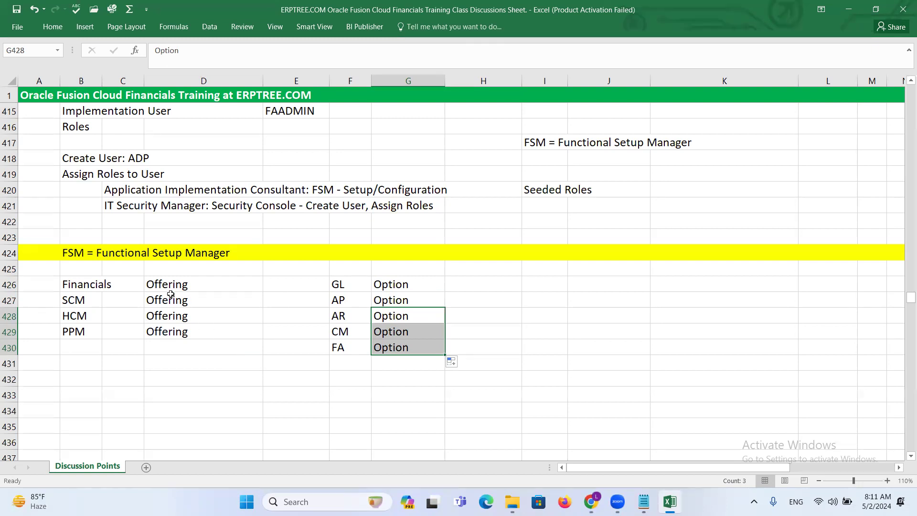
{"action": "left_click_drag", "start_coordinate": [170, 287], "coordinate": [170, 332]}
{"action": "left_click_drag", "start_coordinate": [409, 286], "coordinate": [408, 351]}
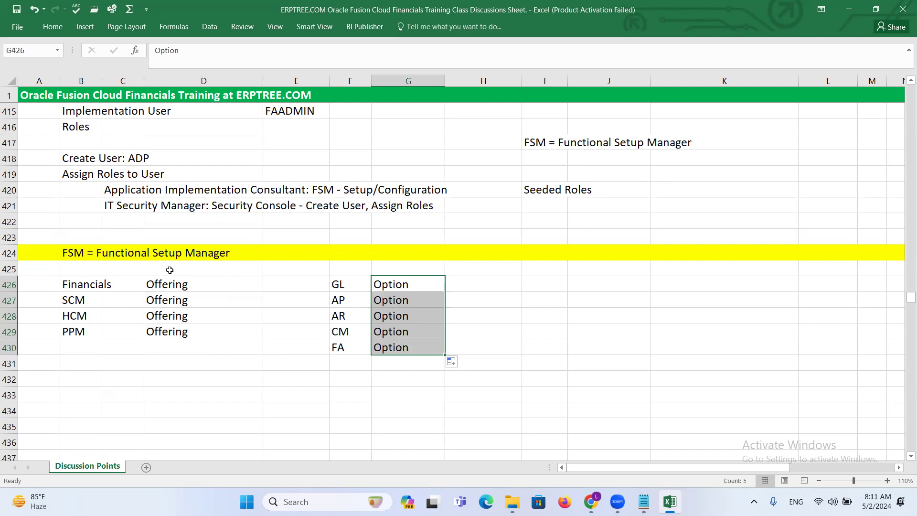
{"action": "left_click_drag", "start_coordinate": [178, 286], "coordinate": [180, 329]}
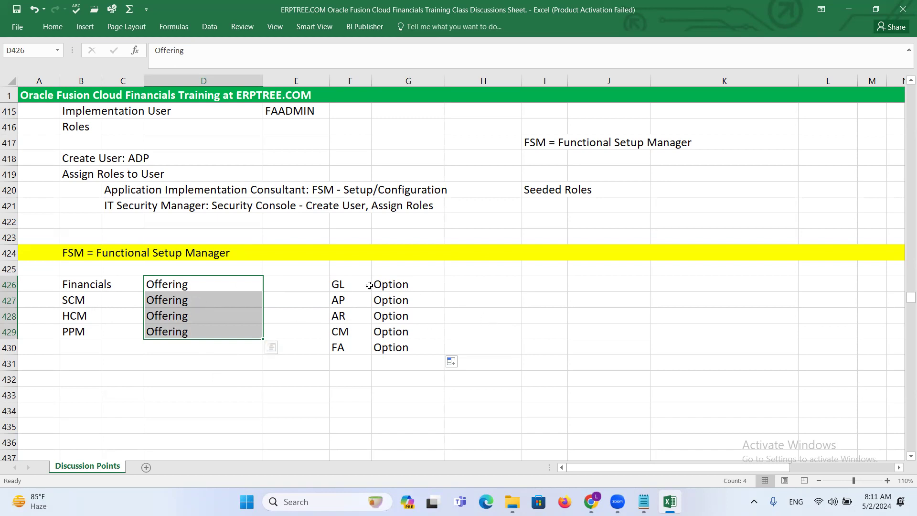
{"action": "left_click_drag", "start_coordinate": [359, 282], "coordinate": [363, 350]}
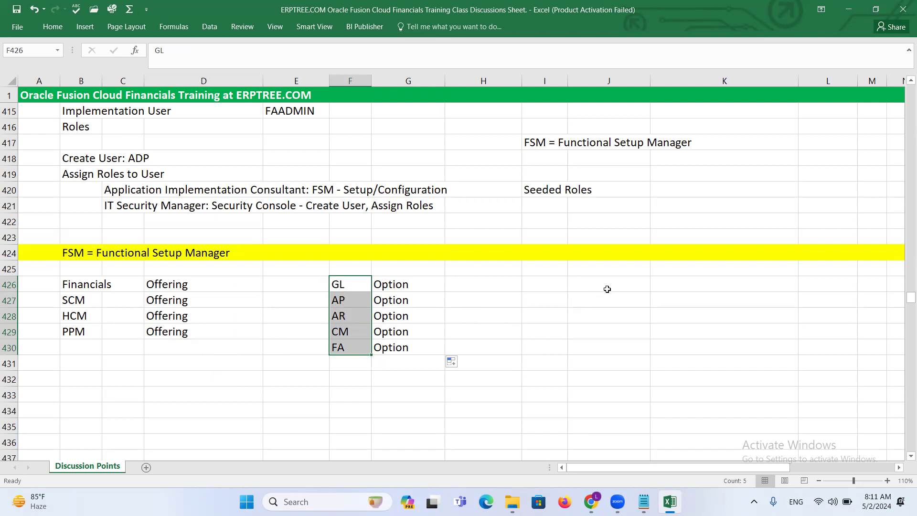
Enter the note "Application=Module=Option" in cell J426, on the same row as the GL module
{"action": "left_click", "coordinate": [590, 287]}
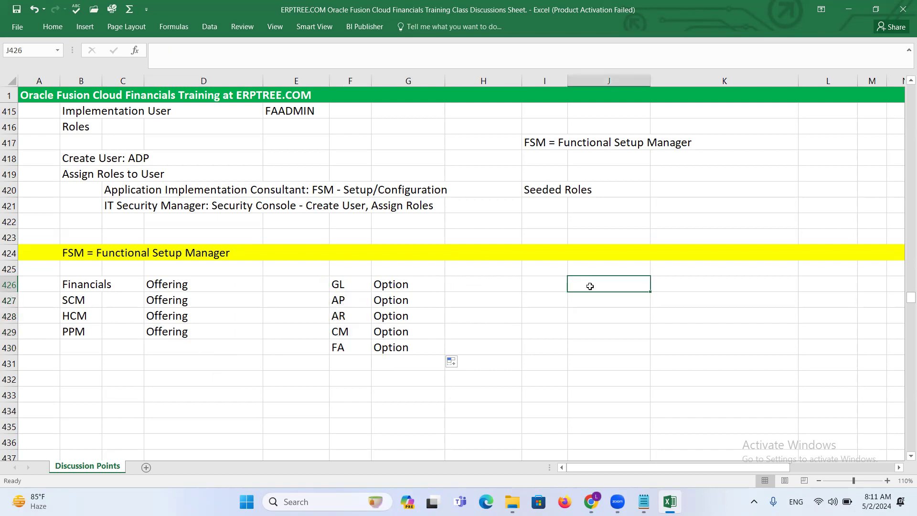
{"action": "type", "text": "App"}
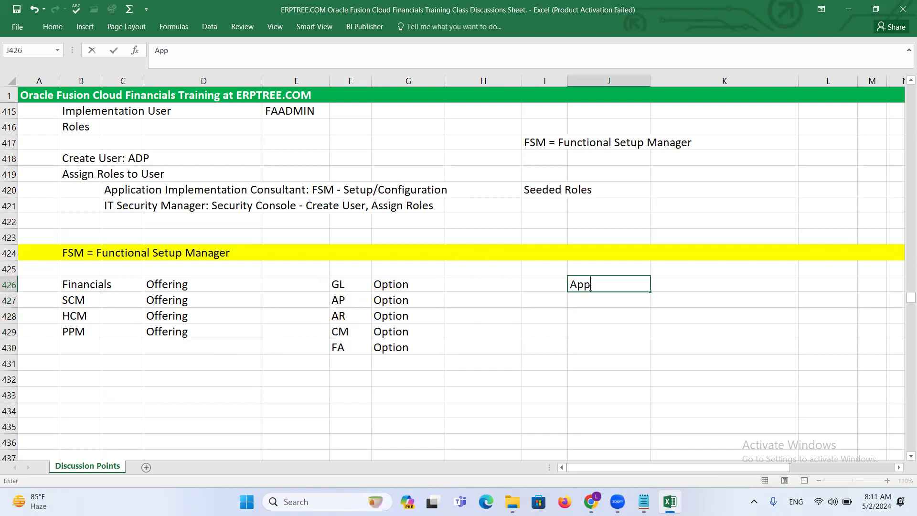
{"action": "type", "text": "lication=Mod"}
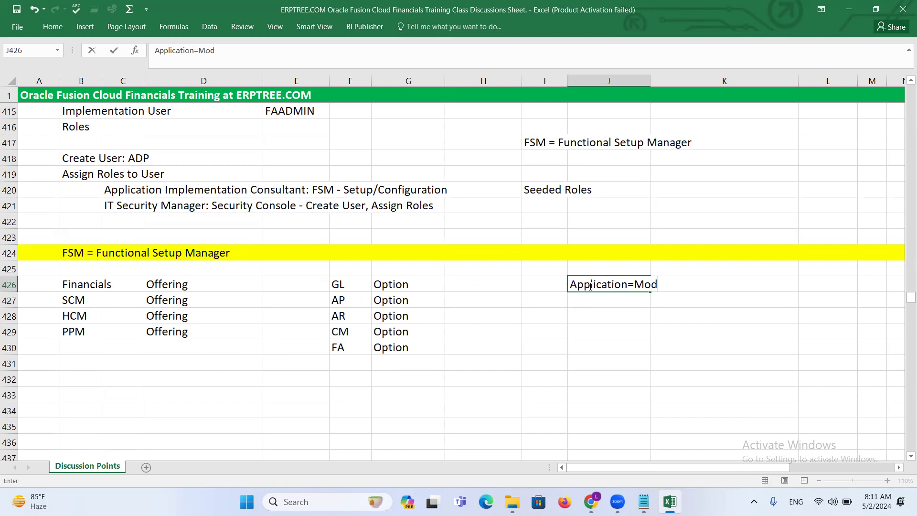
{"action": "type", "text": "ule=Option"}
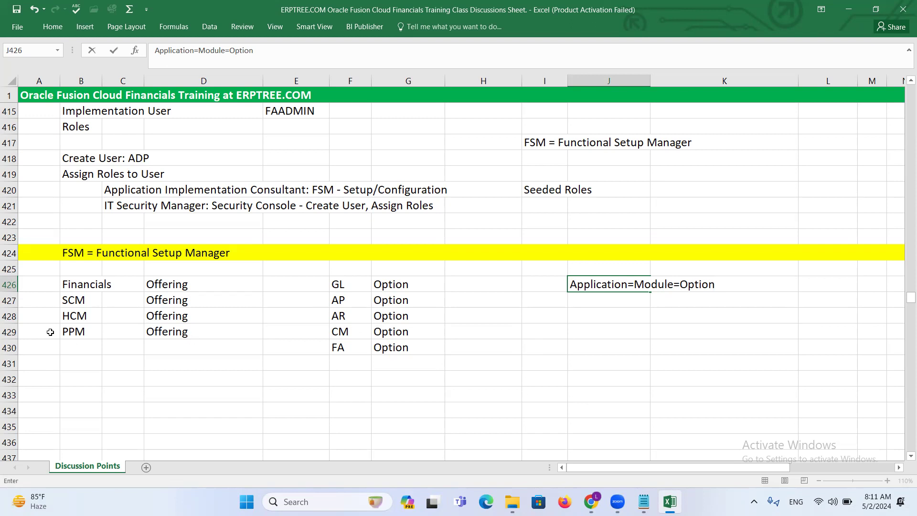
{"action": "key", "text": "Escape"}
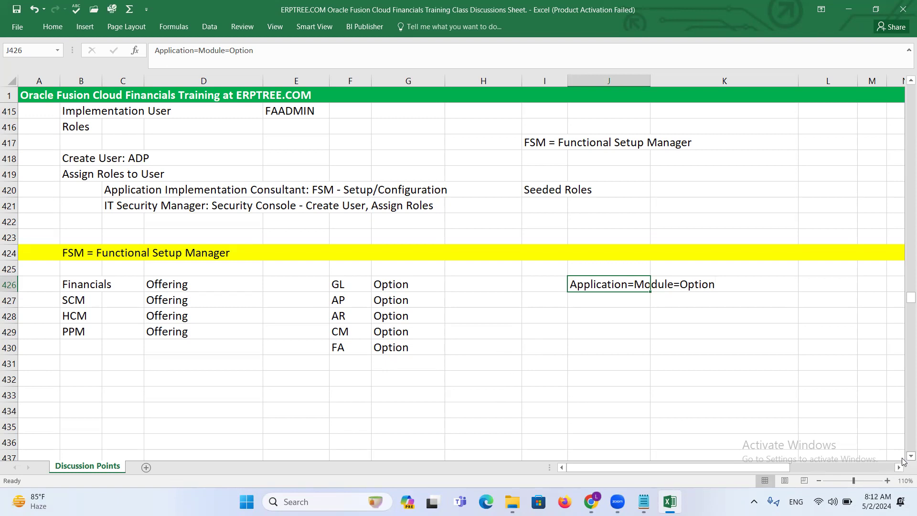
Add the line "Enable Offerings & Options" in cell B432, below the lists of offerings and options
{"action": "scroll", "coordinate": [903, 459], "scroll_direction": "down", "scroll_amount": 4}
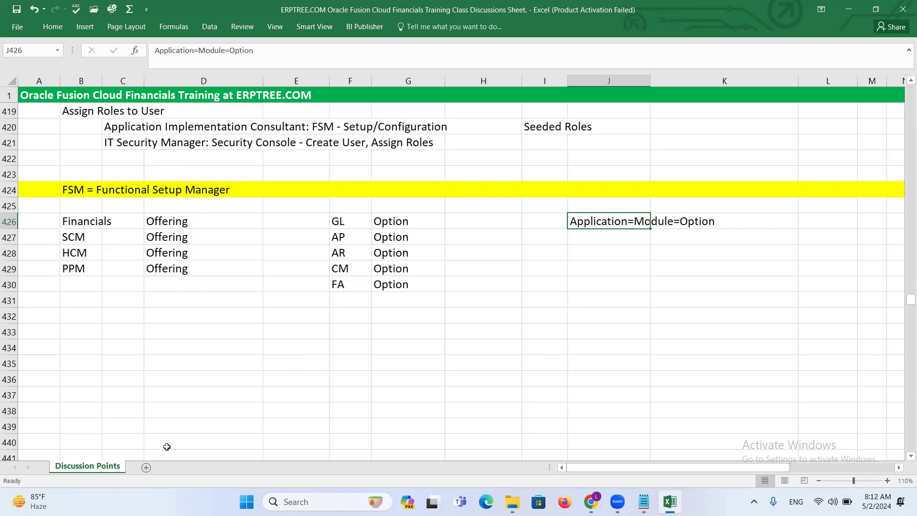
{"action": "left_click", "coordinate": [71, 331]}
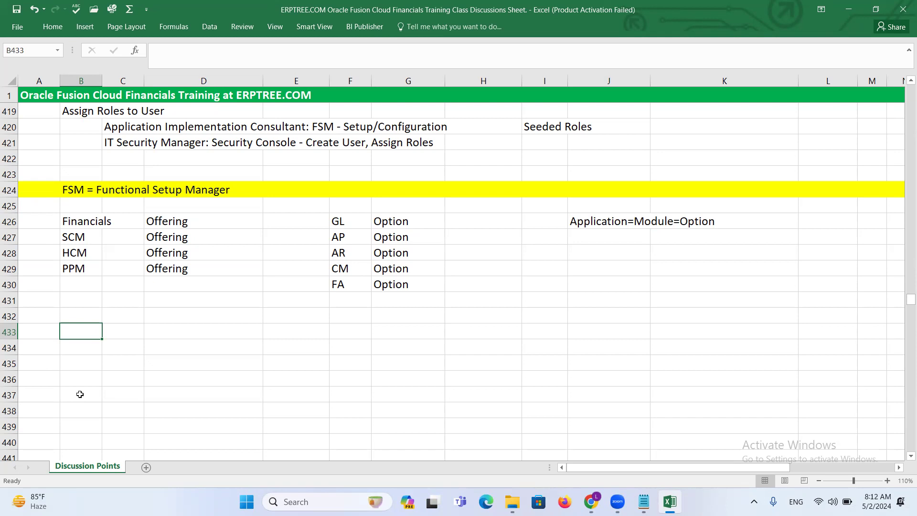
{"action": "key", "text": "Up"}
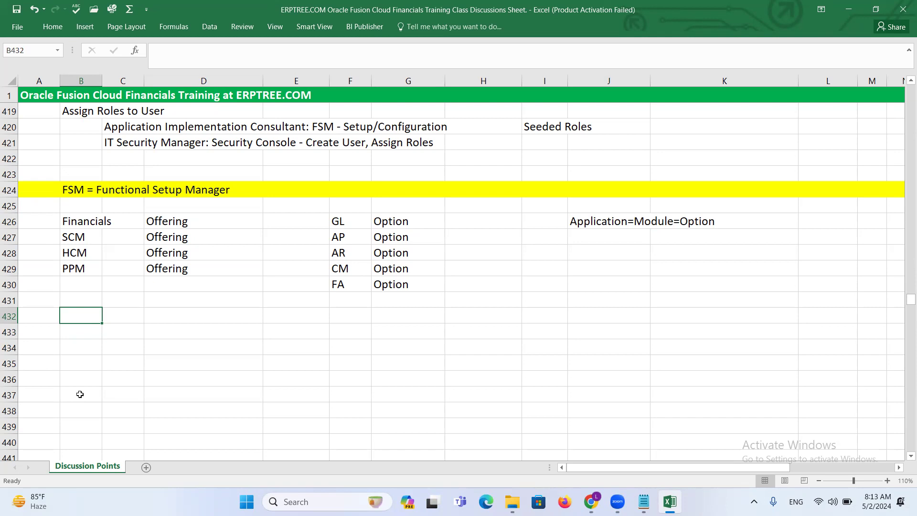
{"action": "type", "text": "Enable Offerings & Options"}
{"action": "key", "text": "ctrl+Return"}
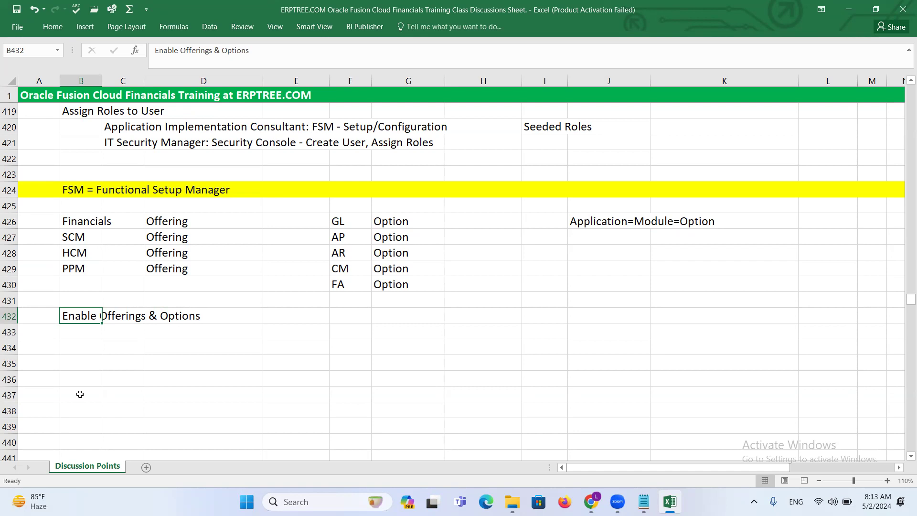
{"action": "left_click", "coordinate": [88, 334]}
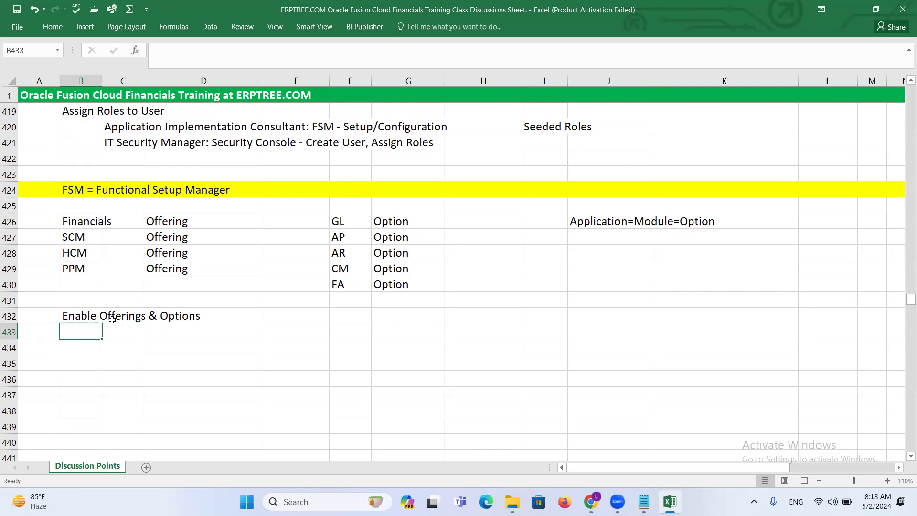
{"action": "left_click", "coordinate": [75, 318]}
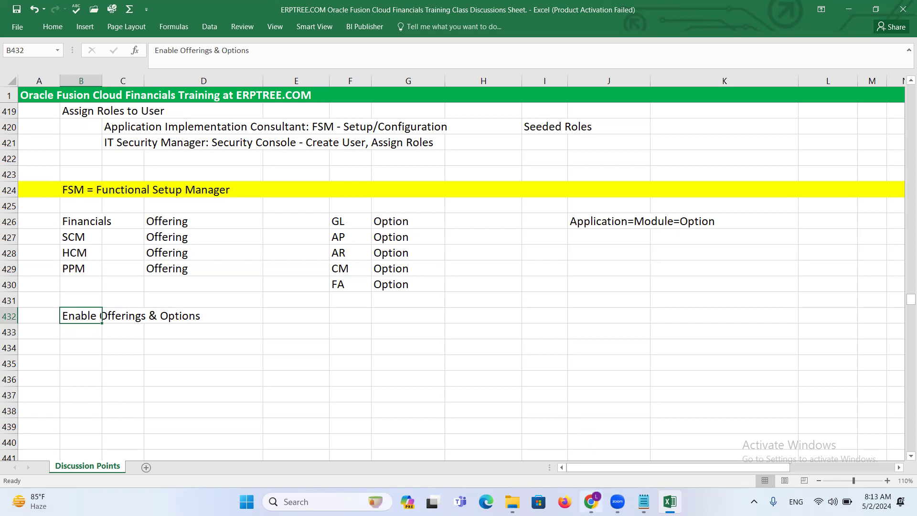
Switch to the Oracle Fusion application in Chrome and go to its home page
{"action": "mouse_move", "coordinate": [591, 501]}
{"action": "left_click", "coordinate": [585, 465]}
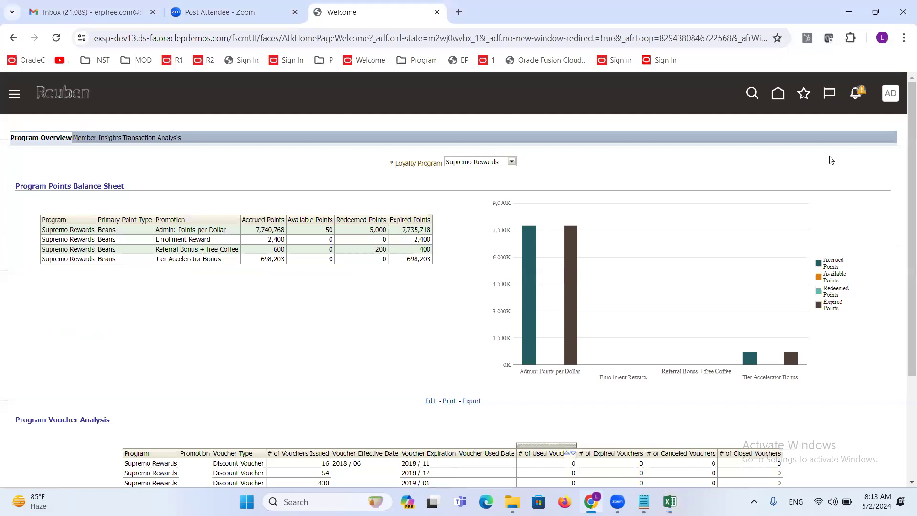
{"action": "left_click", "coordinate": [66, 97]}
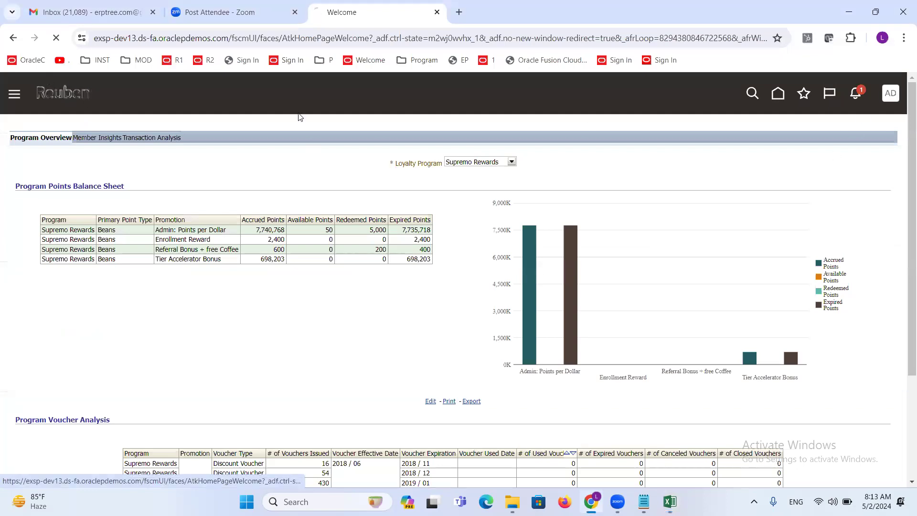
Switch back to the discussion sheet in Excel and review the Financials offering with its GL, AP and AR options
{"action": "key", "text": "alt+Tab"}
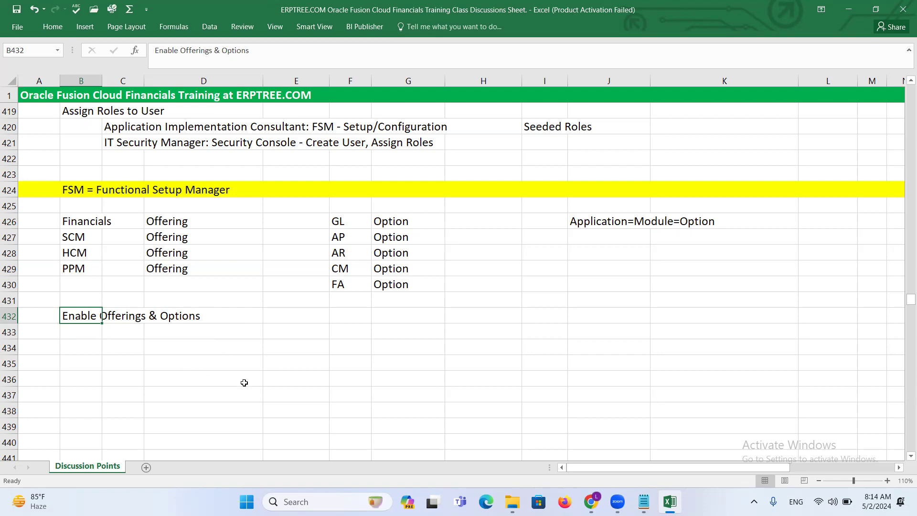
{"action": "left_click", "coordinate": [79, 224]}
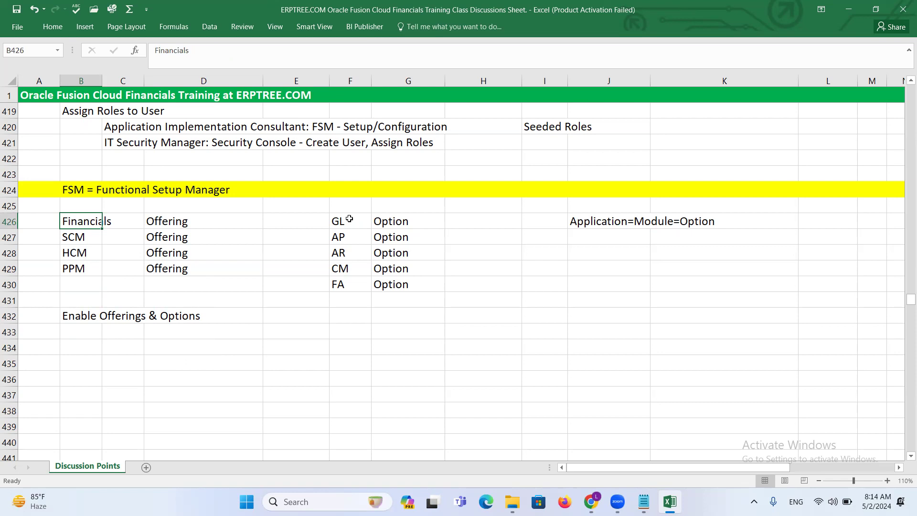
{"action": "left_click_drag", "start_coordinate": [357, 219], "coordinate": [407, 254]}
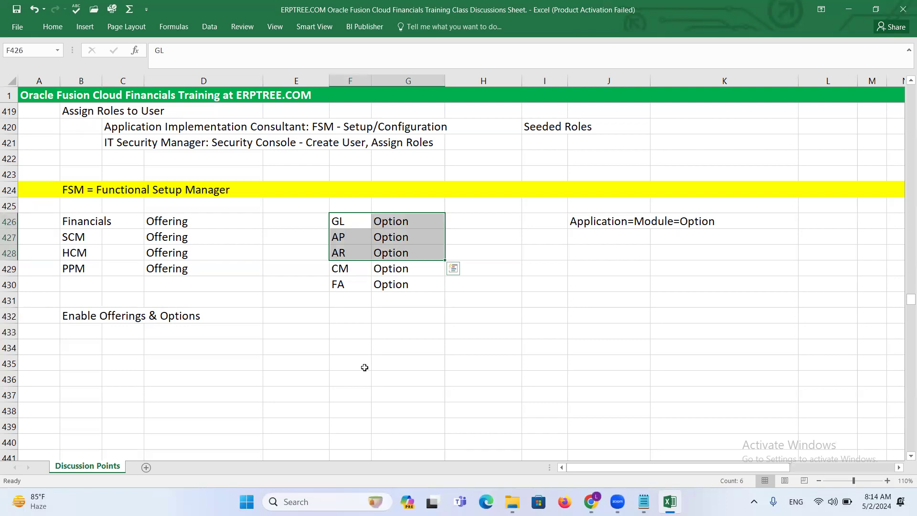
Return to Oracle Fusion in Chrome and open the Setup and Maintenance work area
{"action": "key", "text": "alt+Tab"}
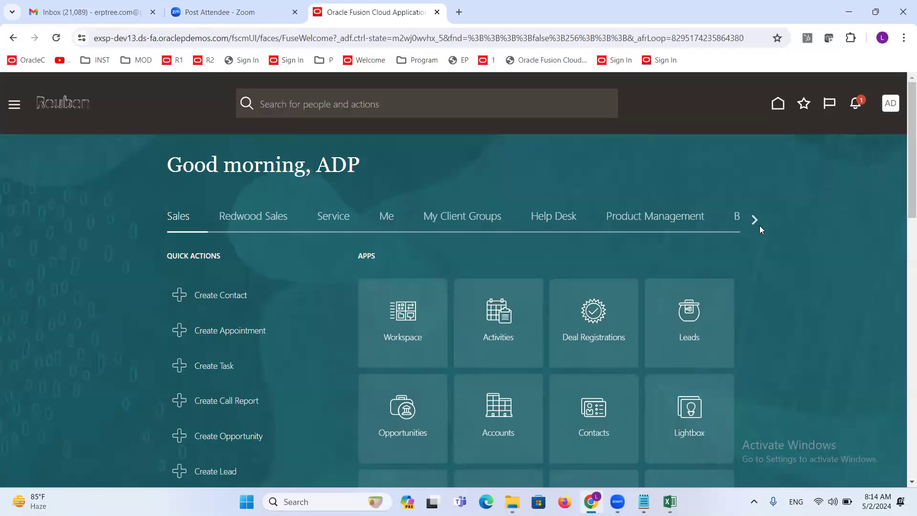
{"action": "left_click", "coordinate": [891, 106]}
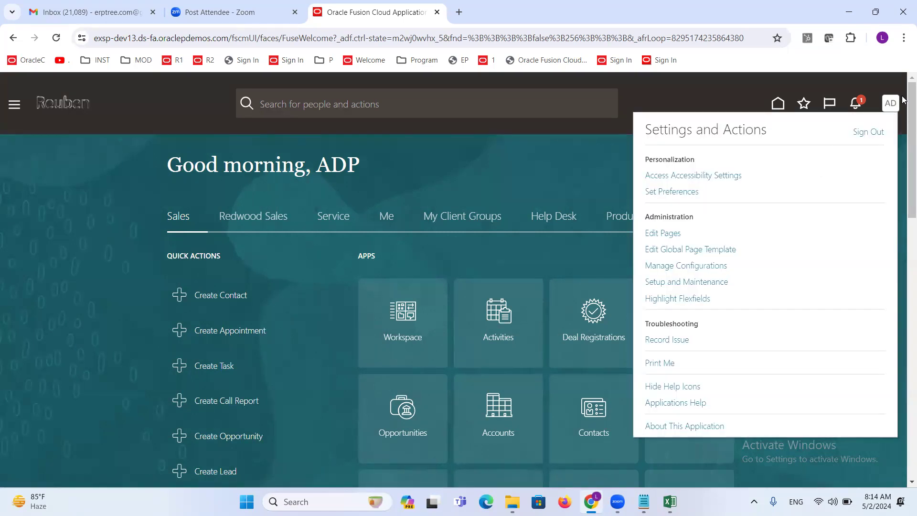
{"action": "left_click", "coordinate": [693, 284]}
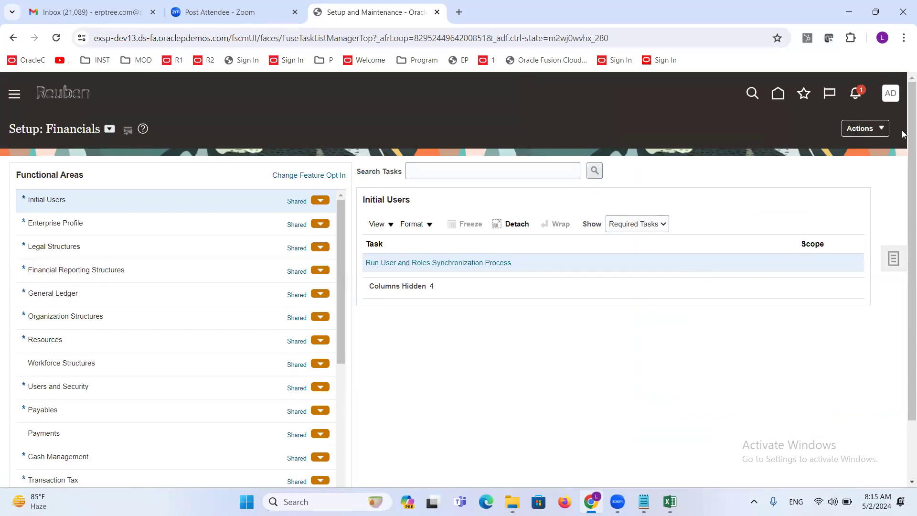
Open the Offerings page from the Financials setup and look through the full set of available offerings
{"action": "left_click", "coordinate": [904, 37]}
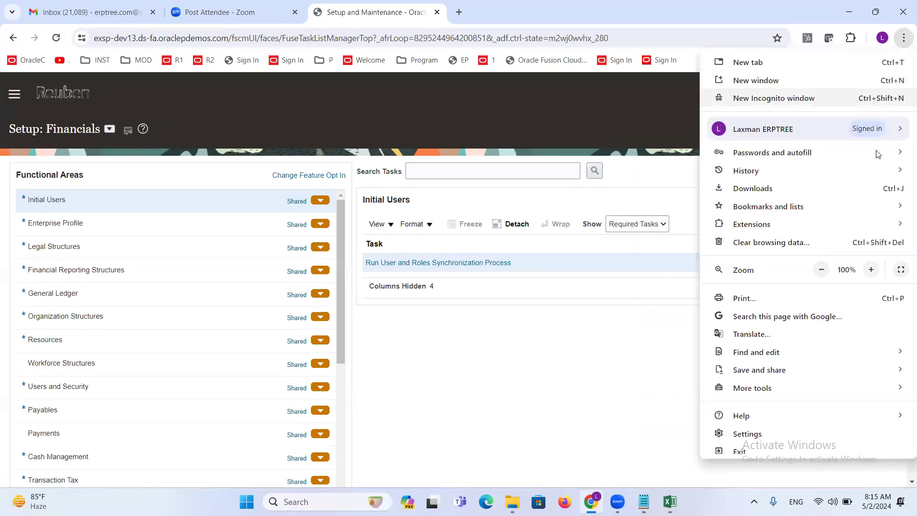
{"action": "left_click", "coordinate": [871, 270]}
{"action": "left_click", "coordinate": [608, 134]}
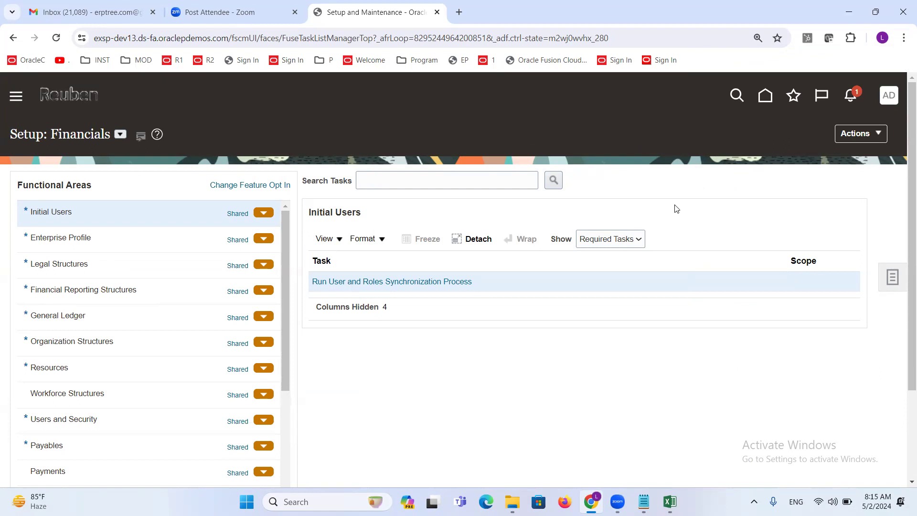
{"action": "left_click", "coordinate": [880, 134]}
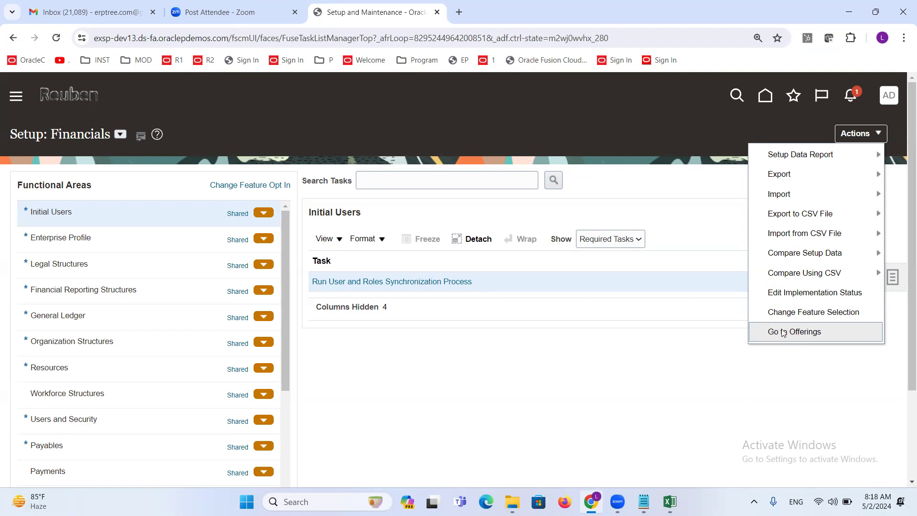
{"action": "left_click", "coordinate": [779, 336]}
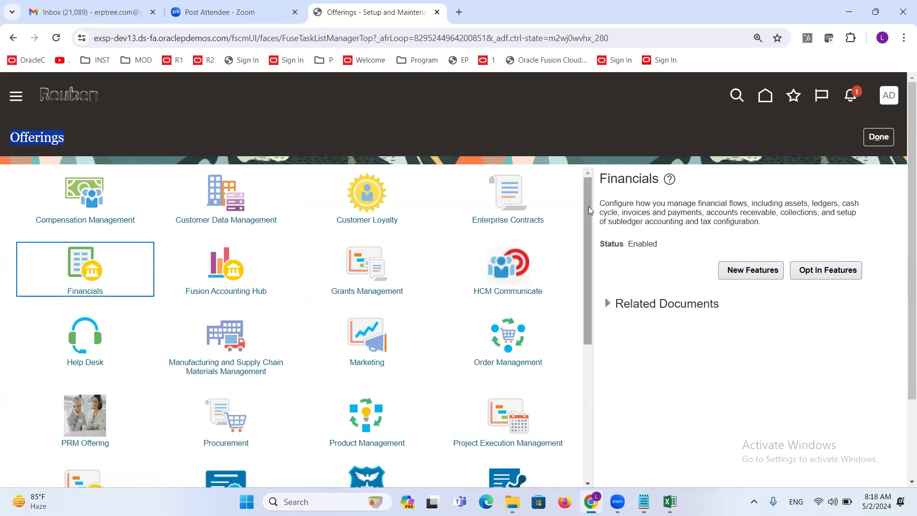
{"action": "left_click_drag", "start_coordinate": [588, 206], "coordinate": [596, 399]}
{"action": "left_click_drag", "start_coordinate": [583, 352], "coordinate": [584, 192]}
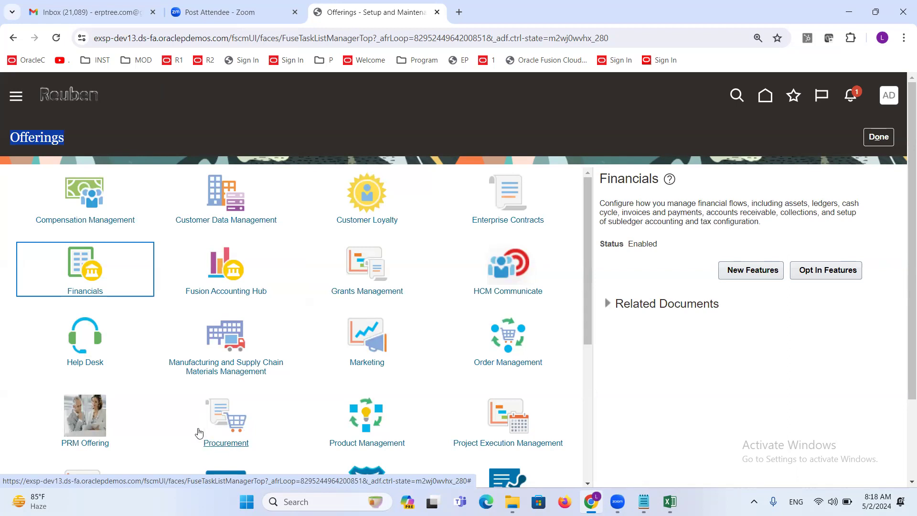
Check the SCM entry in the Excel discussion sheet, then return to Oracle Fusion in Chrome and find the matching supply chain offerings
{"action": "key", "text": "alt+Tab"}
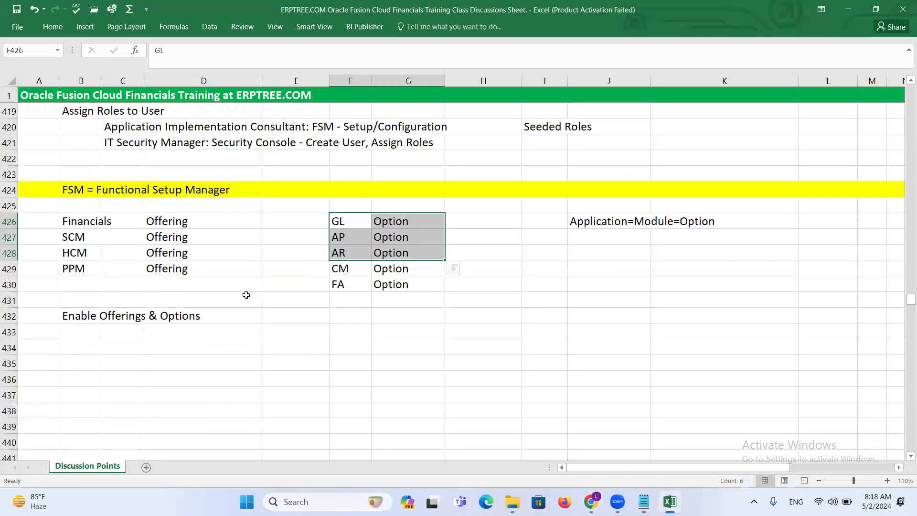
{"action": "left_click", "coordinate": [82, 234]}
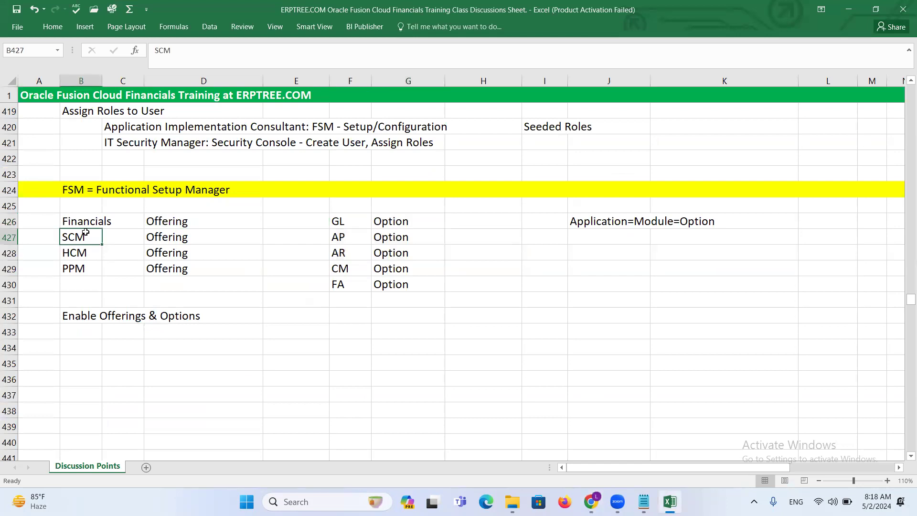
{"action": "key", "text": "alt+Tab"}
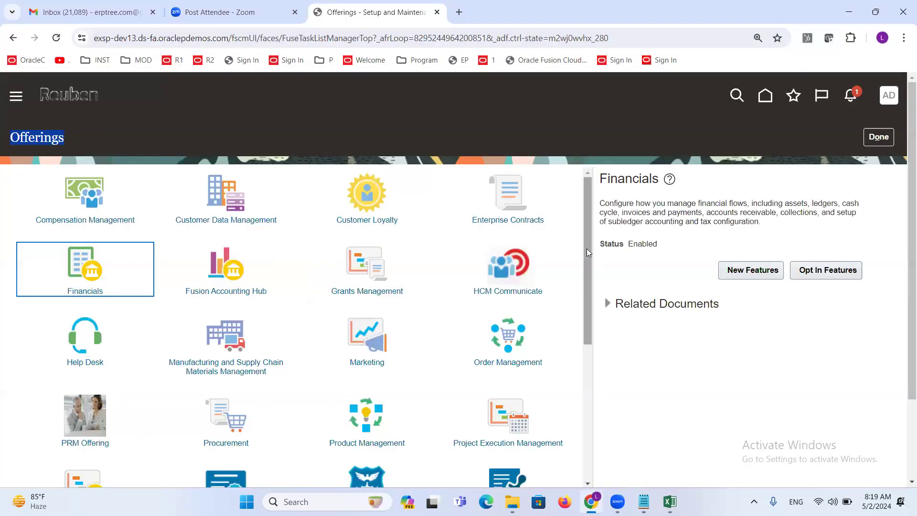
{"action": "left_click_drag", "start_coordinate": [589, 221], "coordinate": [591, 237]}
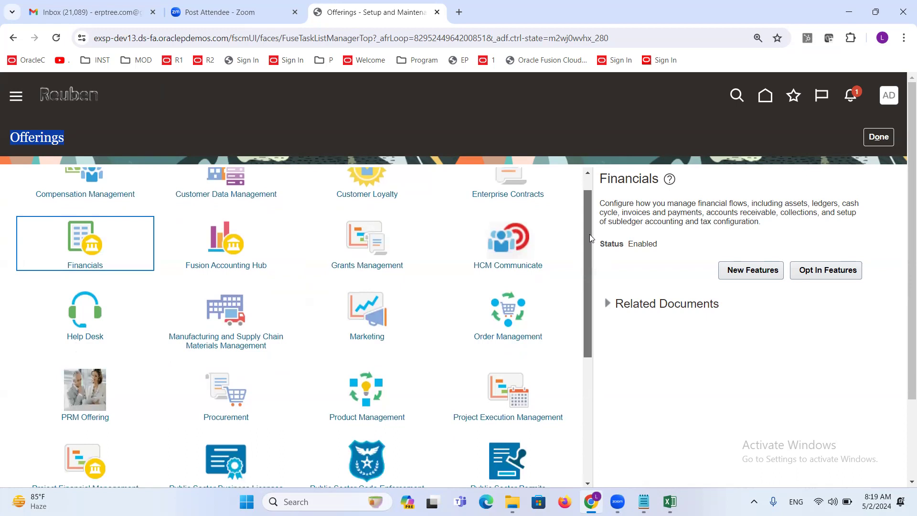
{"action": "left_click_drag", "start_coordinate": [591, 237], "coordinate": [591, 239]}
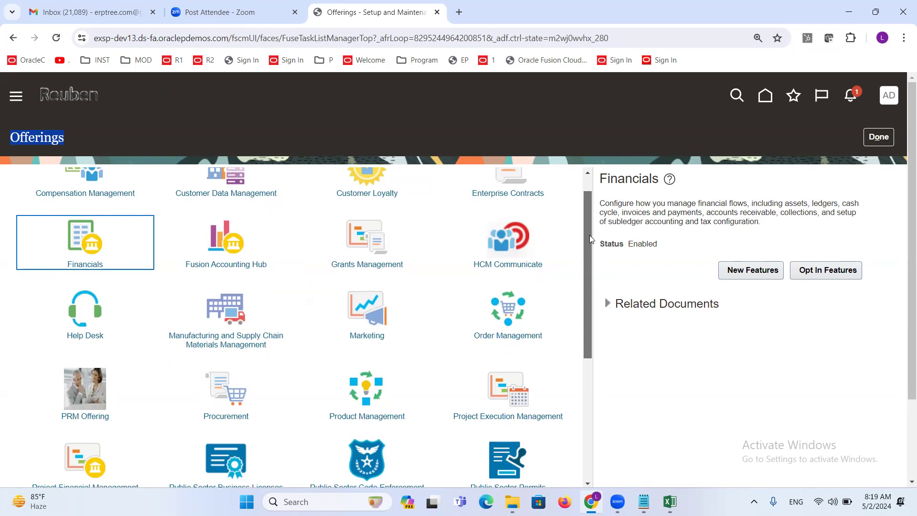
{"action": "left_click_drag", "start_coordinate": [591, 239], "coordinate": [590, 242]}
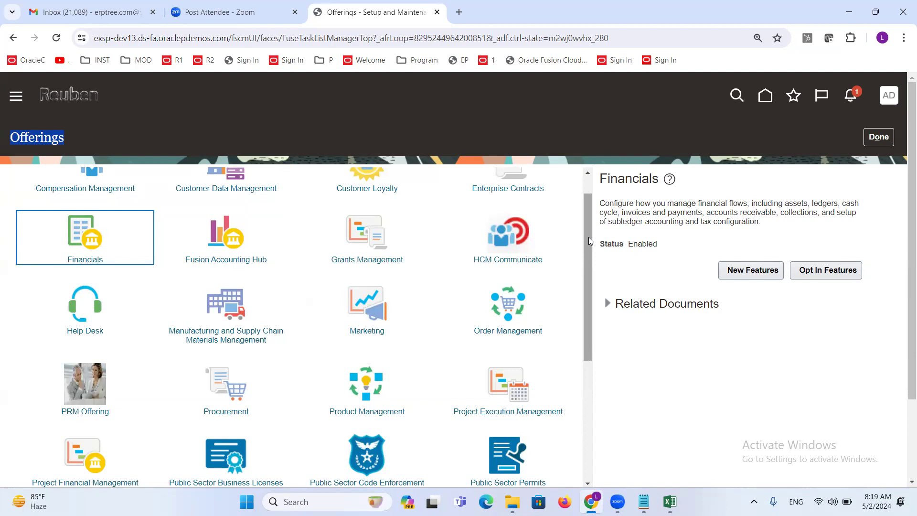
{"action": "left_click_drag", "start_coordinate": [589, 239], "coordinate": [587, 261]}
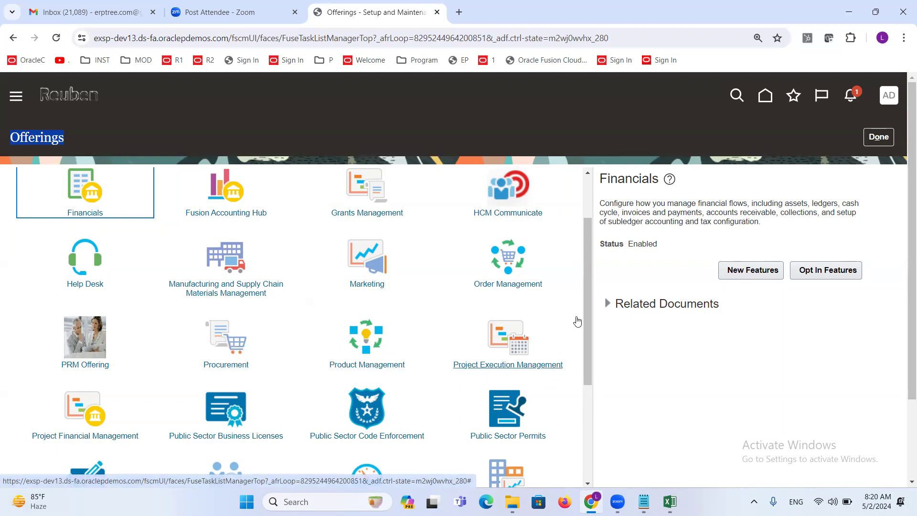
Check the HCM entry in the Excel sheet, then look for the HCM-related offerings on the Oracle Fusion Offerings page
{"action": "key", "text": "alt+Tab"}
{"action": "left_click", "coordinate": [80, 255]}
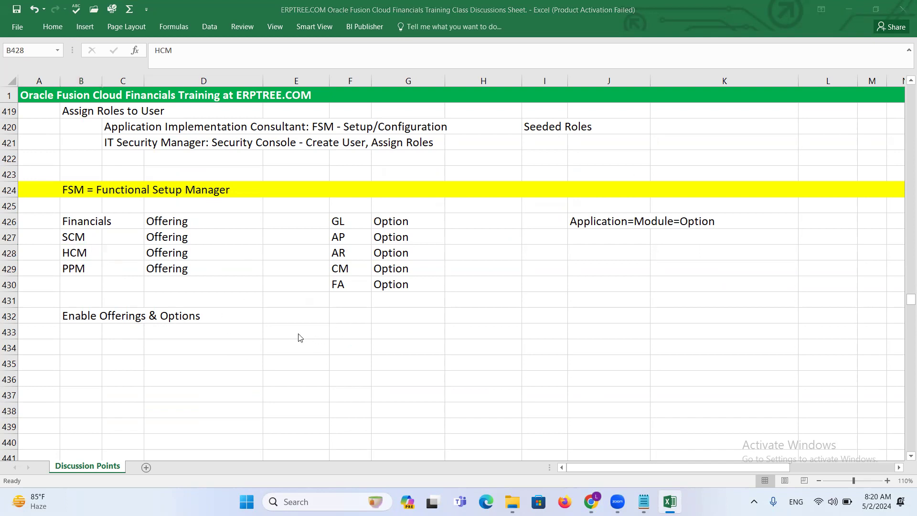
{"action": "key", "text": "alt+Tab"}
{"action": "scroll", "coordinate": [266, 327], "scroll_direction": "down", "scroll_amount": 4}
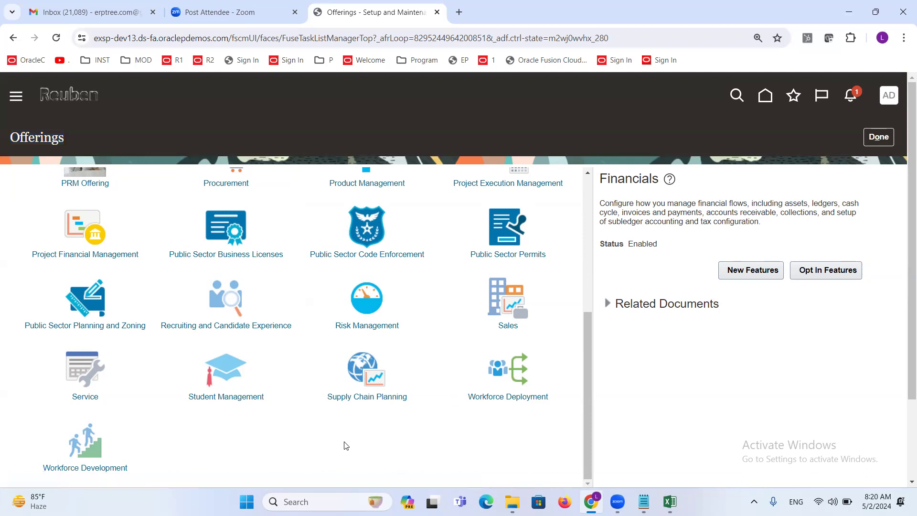
Check the PPM entry in the Excel sheet, then locate the project management offerings on the Oracle Fusion Offerings page
{"action": "key", "text": "alt+Tab"}
{"action": "left_click", "coordinate": [89, 263]}
{"action": "key", "text": "alt+Tab"}
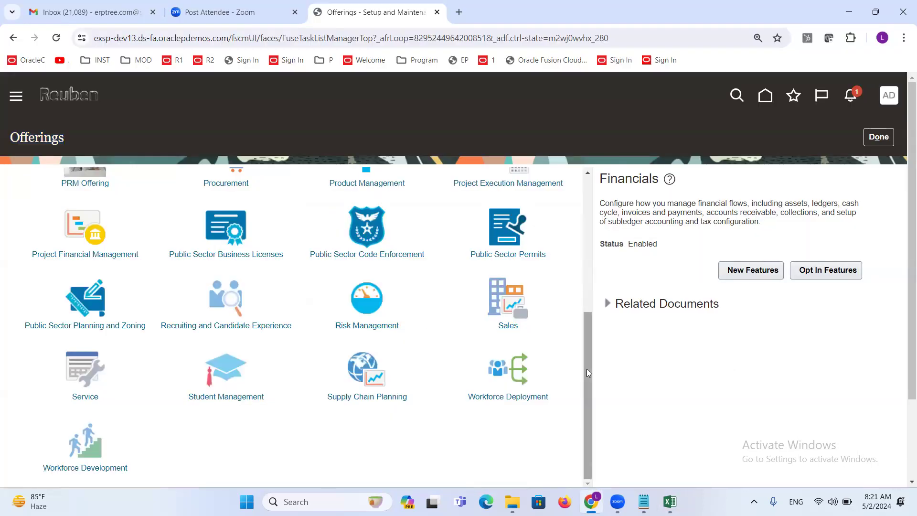
{"action": "left_click_drag", "start_coordinate": [587, 369], "coordinate": [595, 301]}
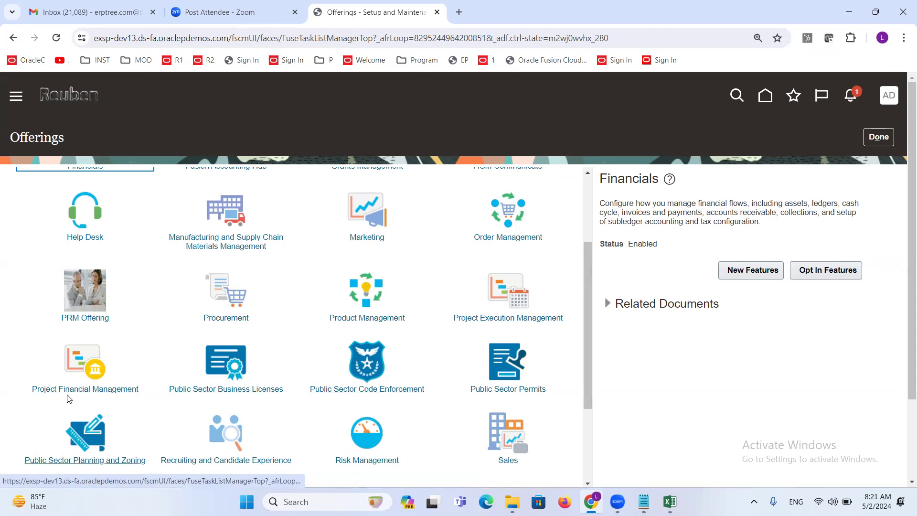
{"action": "left_click", "coordinate": [512, 362]}
{"action": "left_click_drag", "start_coordinate": [588, 344], "coordinate": [591, 259]}
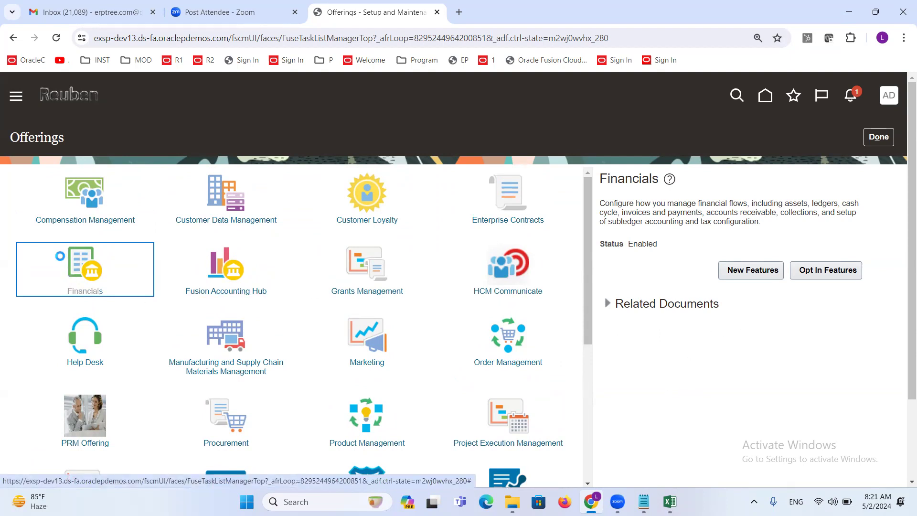
Select the Financials offering and look through the remaining offerings down to the end of the list
{"action": "left_click", "coordinate": [43, 261]}
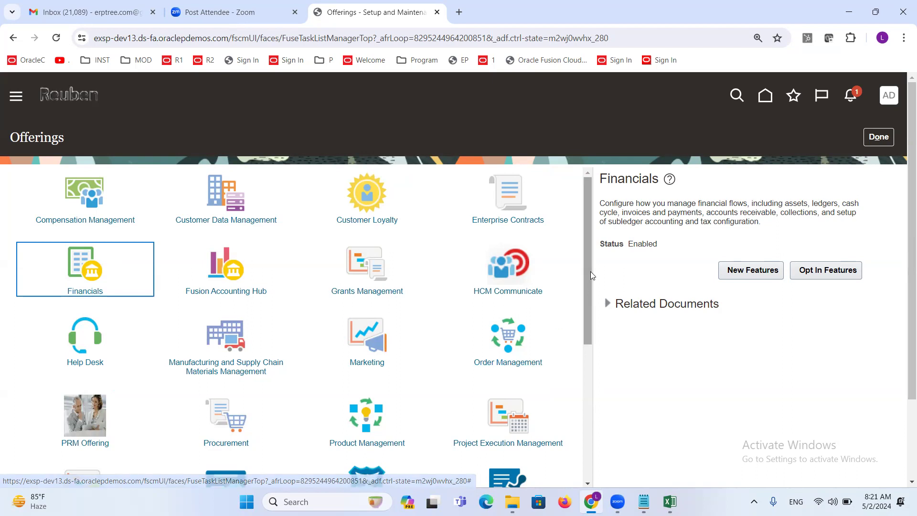
{"action": "left_click_drag", "start_coordinate": [586, 266], "coordinate": [594, 349]}
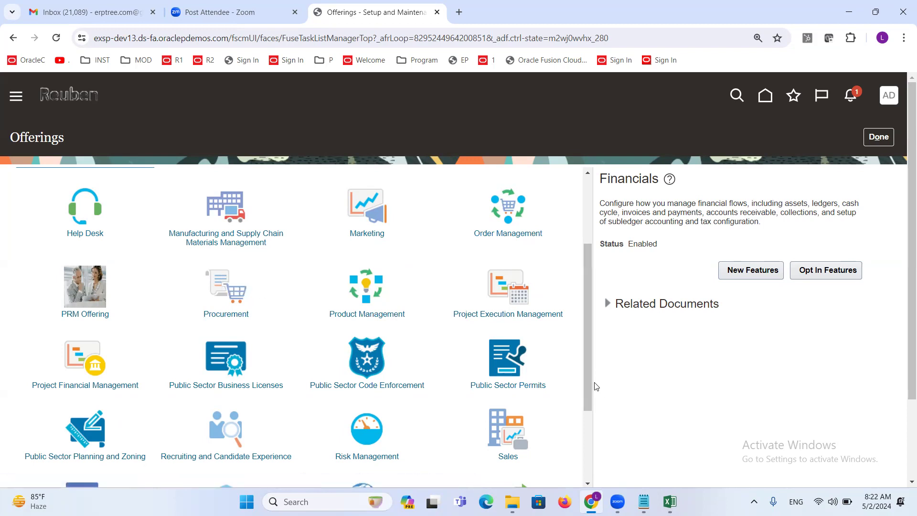
{"action": "left_click_drag", "start_coordinate": [587, 379], "coordinate": [587, 357]}
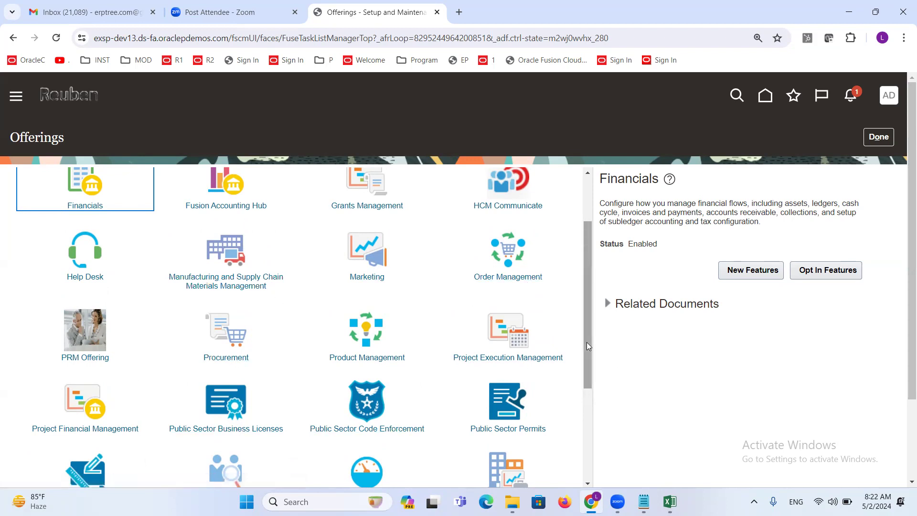
{"action": "left_click_drag", "start_coordinate": [587, 342], "coordinate": [587, 342]}
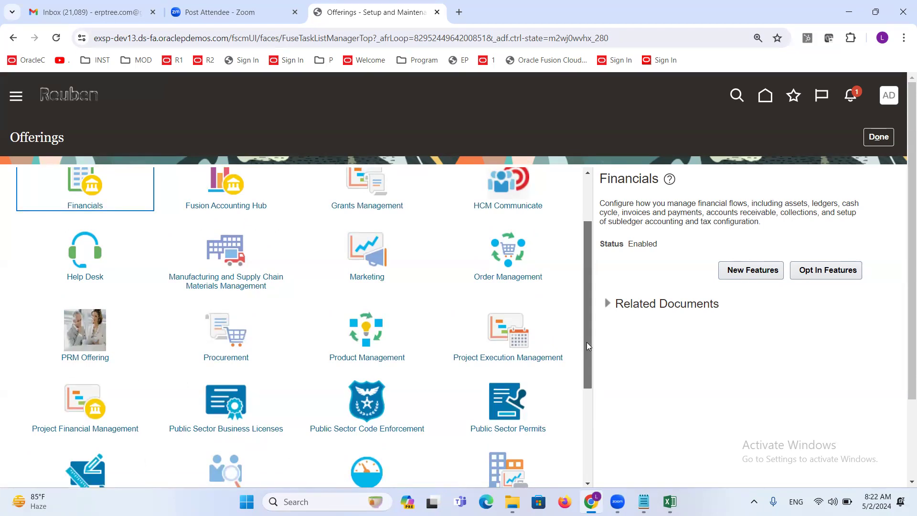
{"action": "mouse_move", "coordinate": [586, 342]}
{"action": "left_mouse_down"}
{"action": "mouse_move", "coordinate": [585, 314]}
{"action": "mouse_move", "coordinate": [589, 342]}
{"action": "left_mouse_up"}
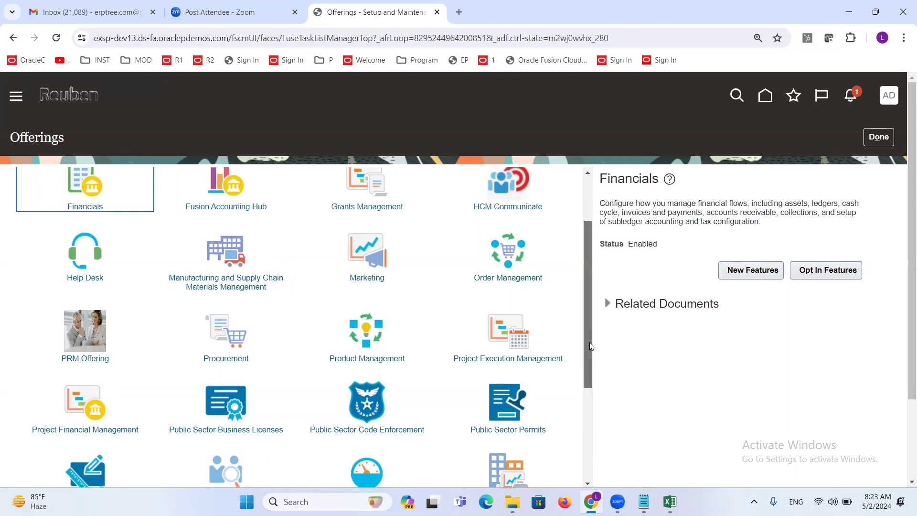
{"action": "left_click_drag", "start_coordinate": [591, 344], "coordinate": [603, 444]}
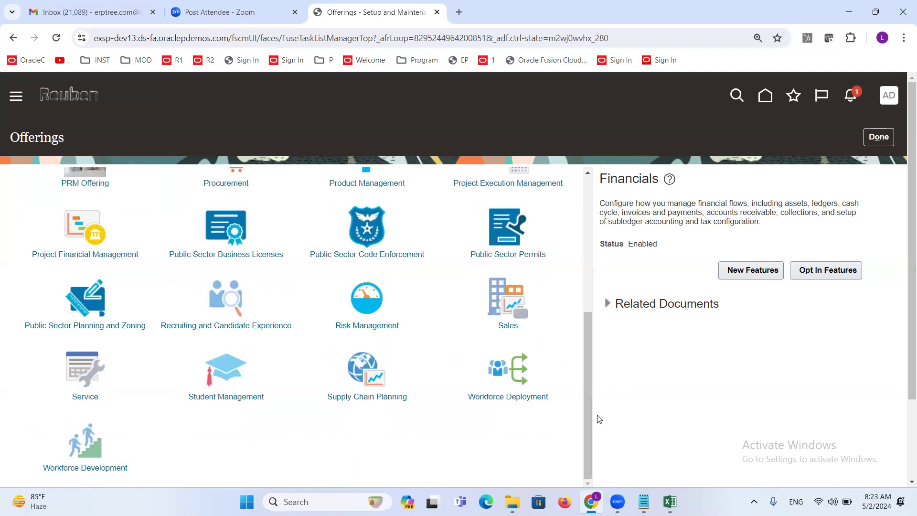
{"action": "left_click_drag", "start_coordinate": [587, 417], "coordinate": [579, 260]}
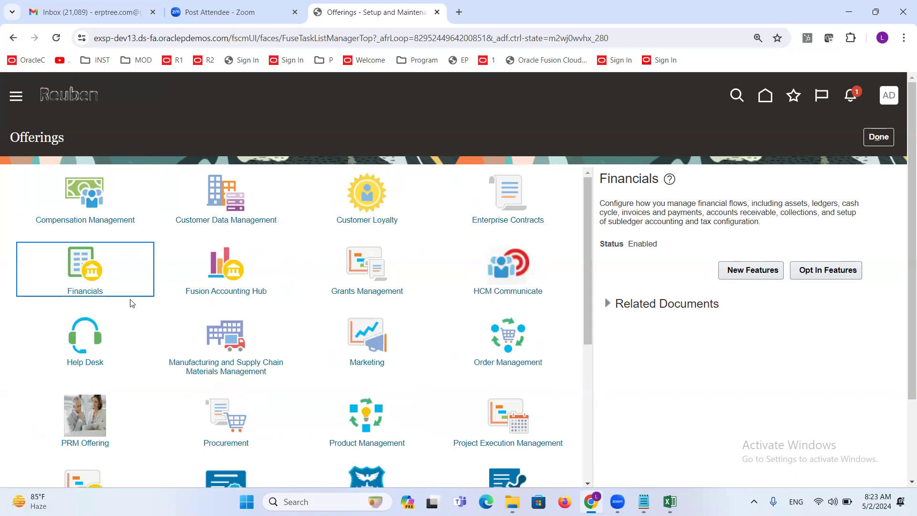
Compare the details of the Financials and Procurement offerings, ending with Financials selected
{"action": "left_click", "coordinate": [117, 247]}
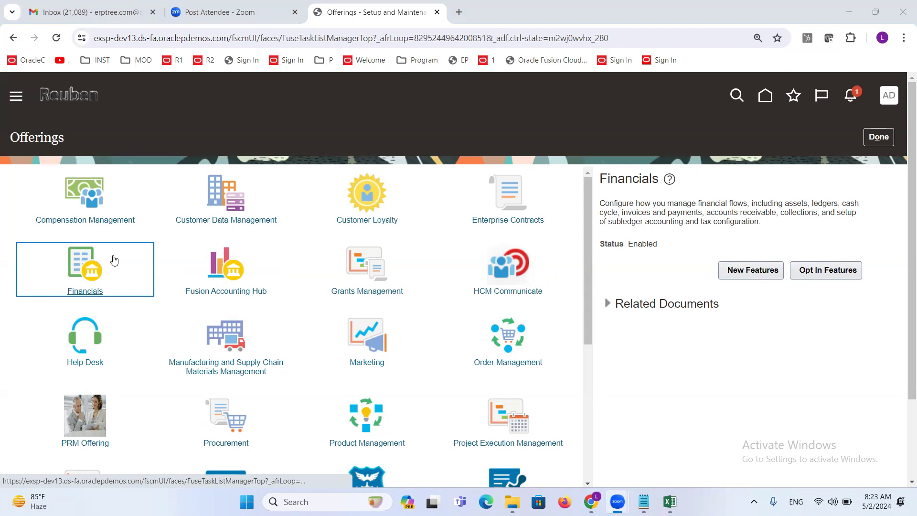
{"action": "left_click_drag", "start_coordinate": [601, 177], "coordinate": [867, 314]}
{"action": "left_click", "coordinate": [778, 317]}
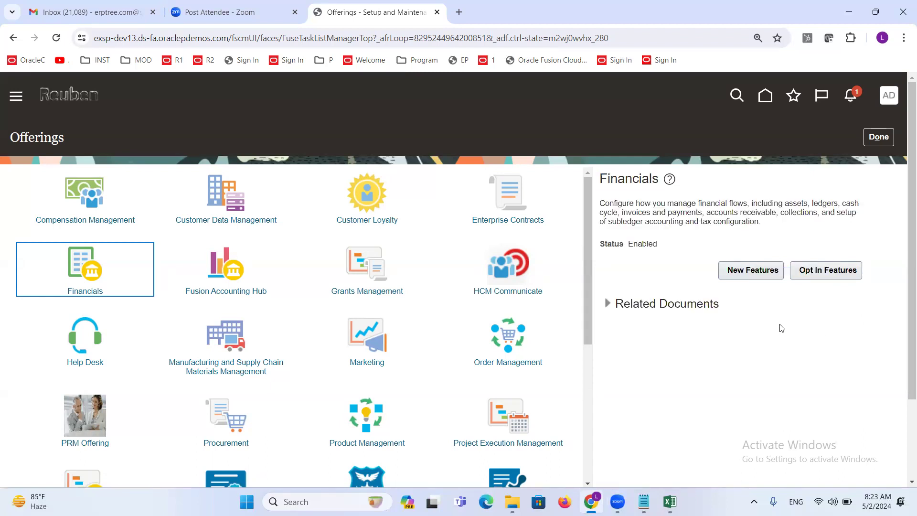
{"action": "left_click", "coordinate": [216, 410]}
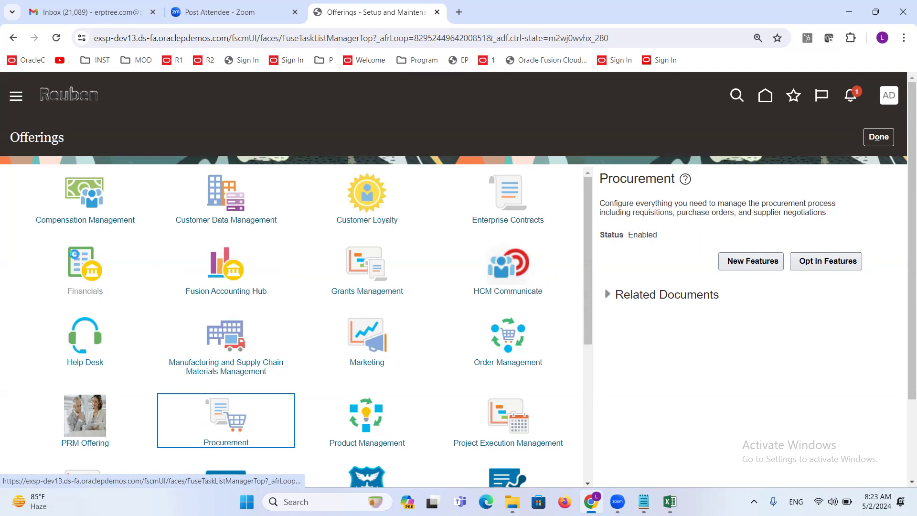
{"action": "left_click", "coordinate": [85, 268]}
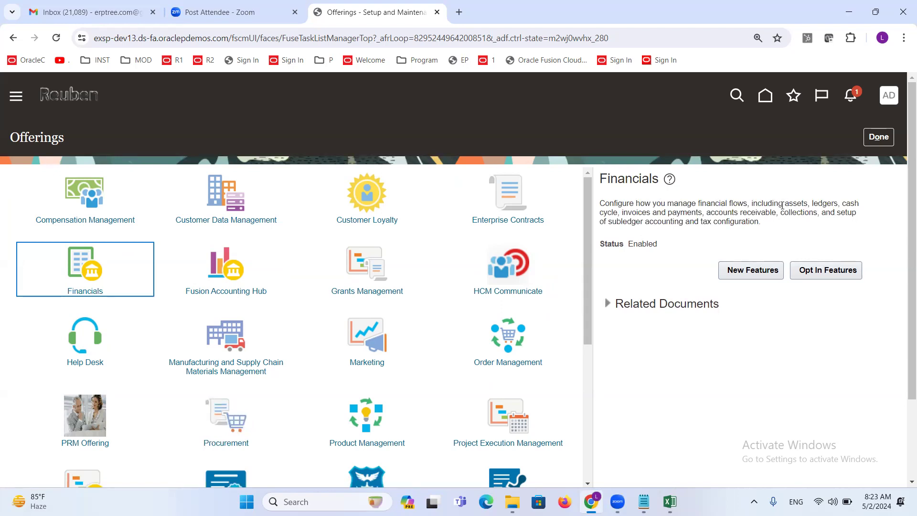
Read the Financials description, examining ledgers, invoices and payments, accounts receivable, collections, subledger accounting and tax
{"action": "left_click_drag", "start_coordinate": [786, 205], "coordinate": [836, 205]}
{"action": "left_click_drag", "start_coordinate": [843, 204], "coordinate": [618, 213]}
{"action": "left_click_drag", "start_coordinate": [622, 213], "coordinate": [703, 213]}
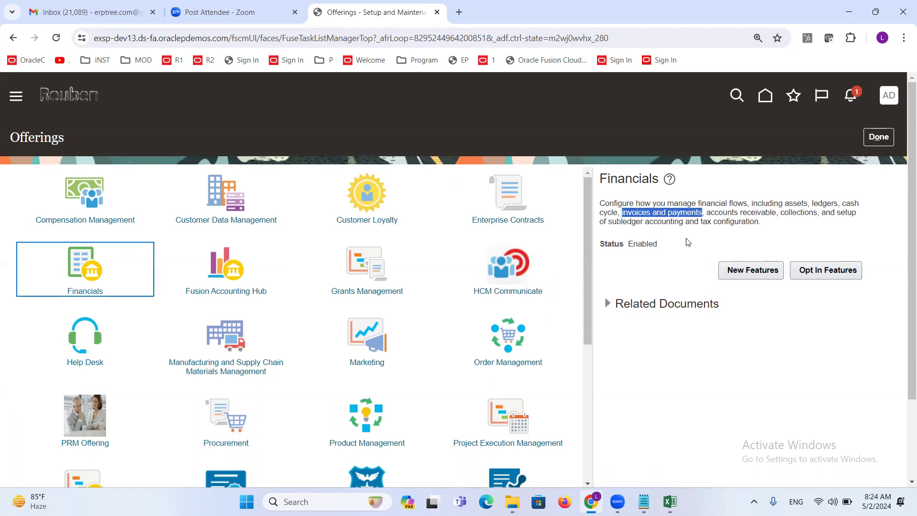
{"action": "left_click_drag", "start_coordinate": [706, 212], "coordinate": [779, 216]}
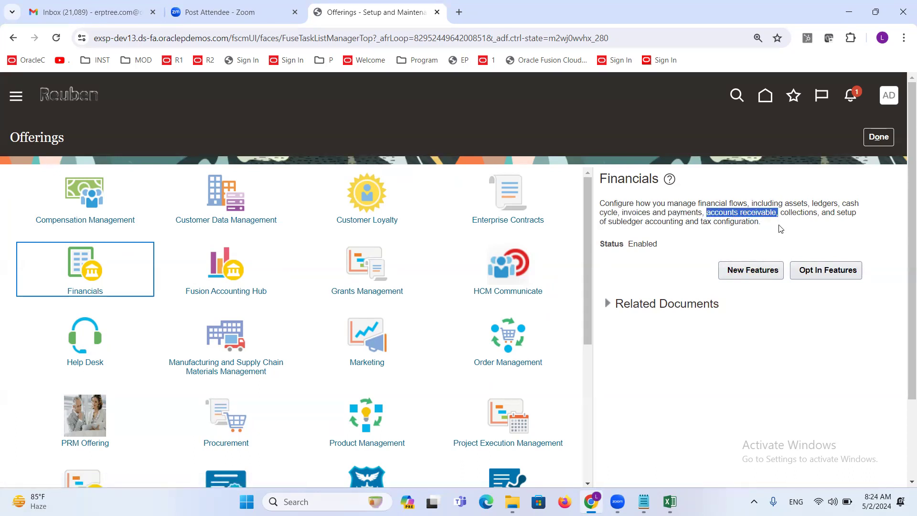
{"action": "left_click_drag", "start_coordinate": [781, 213], "coordinate": [815, 214]}
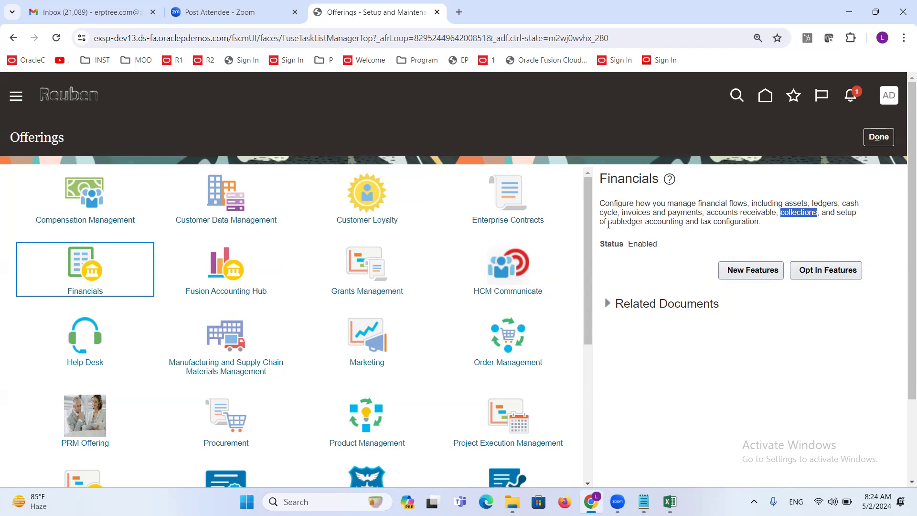
{"action": "left_click_drag", "start_coordinate": [609, 222], "coordinate": [683, 229]}
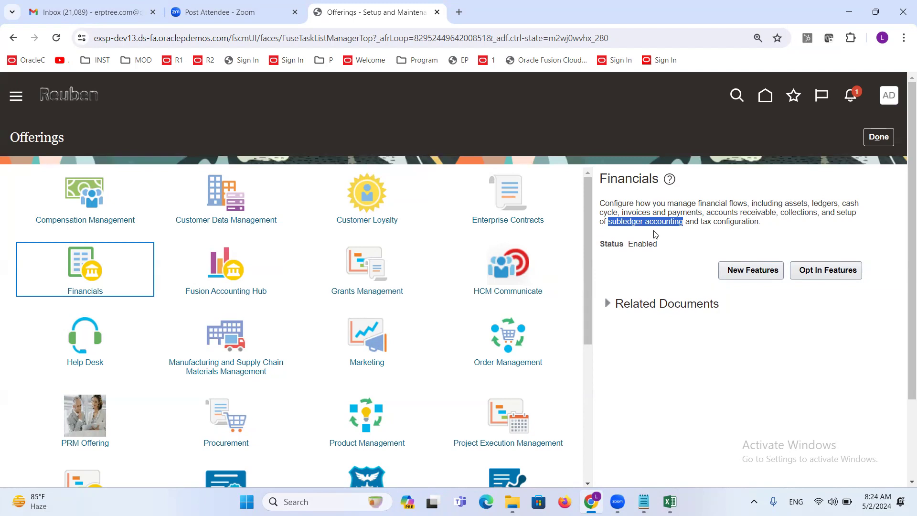
{"action": "left_click_drag", "start_coordinate": [701, 222], "coordinate": [713, 225]}
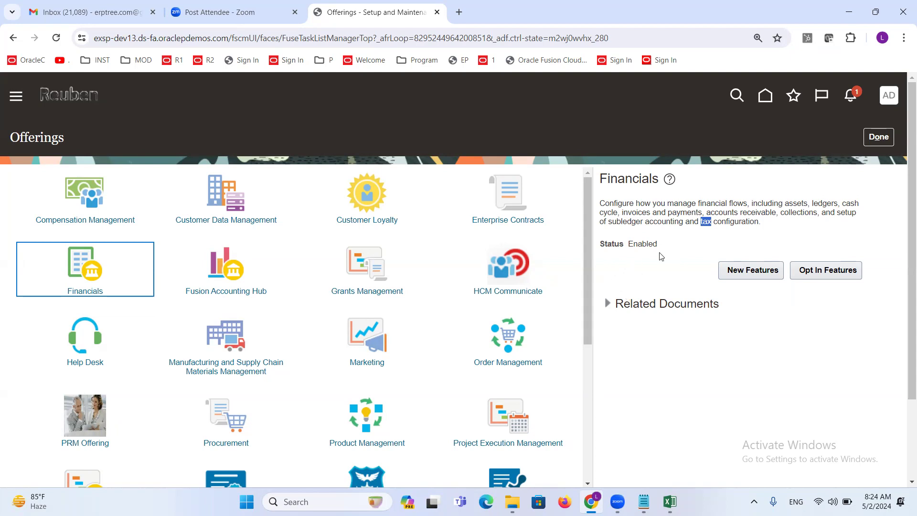
{"action": "left_click_drag", "start_coordinate": [711, 225], "coordinate": [704, 232]}
{"action": "double_click", "coordinate": [705, 223]}
Examine the enablement status of the Financials offering
{"action": "double_click", "coordinate": [622, 181]}
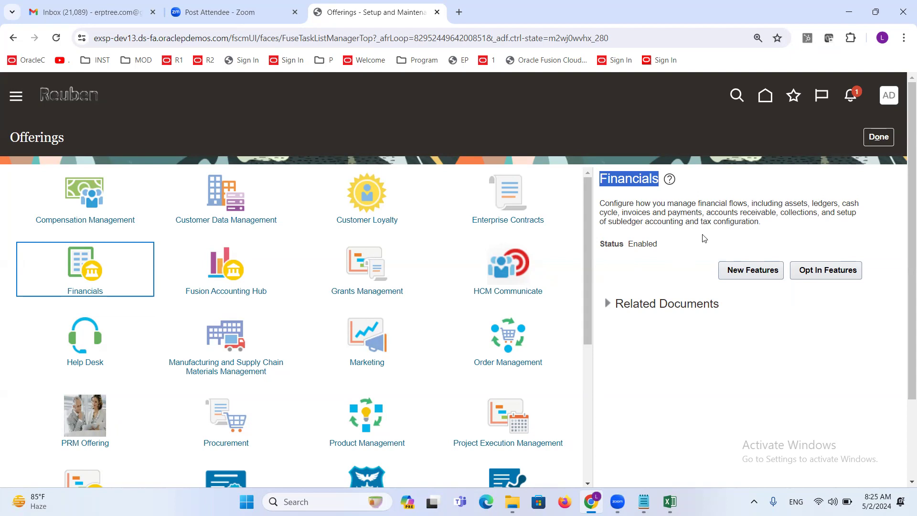
{"action": "left_click", "coordinate": [610, 249]}
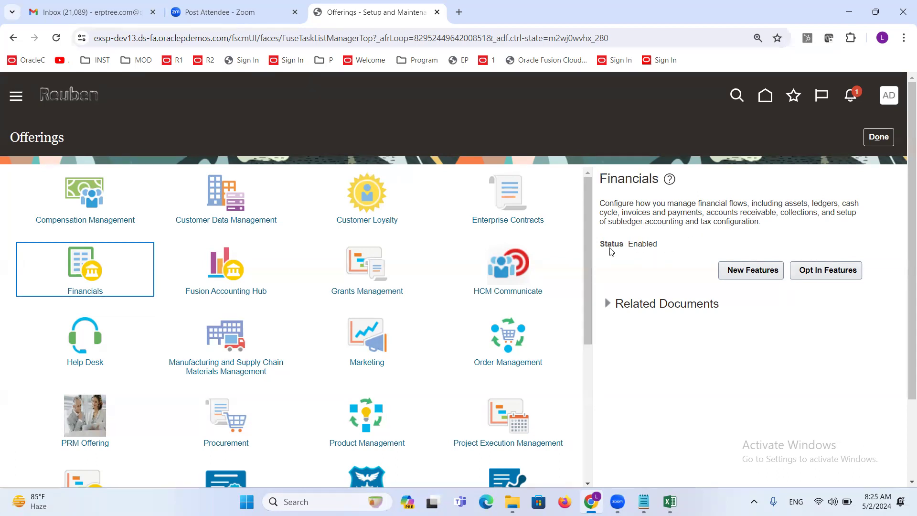
{"action": "double_click", "coordinate": [622, 246]}
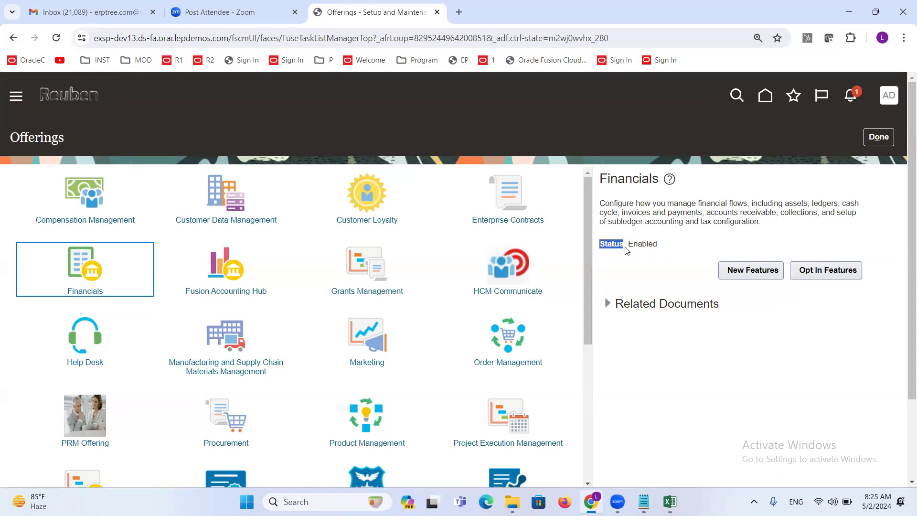
{"action": "double_click", "coordinate": [651, 245]}
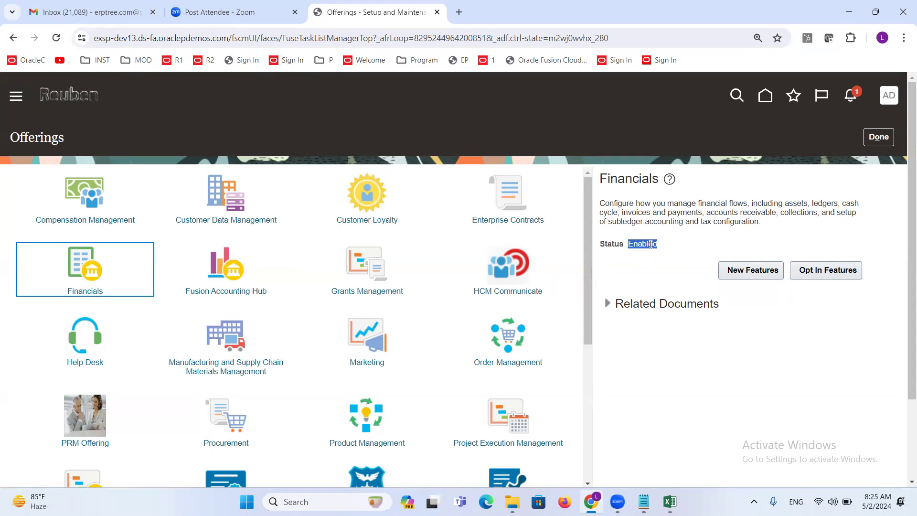
{"action": "left_click", "coordinate": [686, 244]}
{"action": "double_click", "coordinate": [646, 247]}
{"action": "left_click", "coordinate": [673, 236]}
{"action": "left_click_drag", "start_coordinate": [600, 247], "coordinate": [624, 246]}
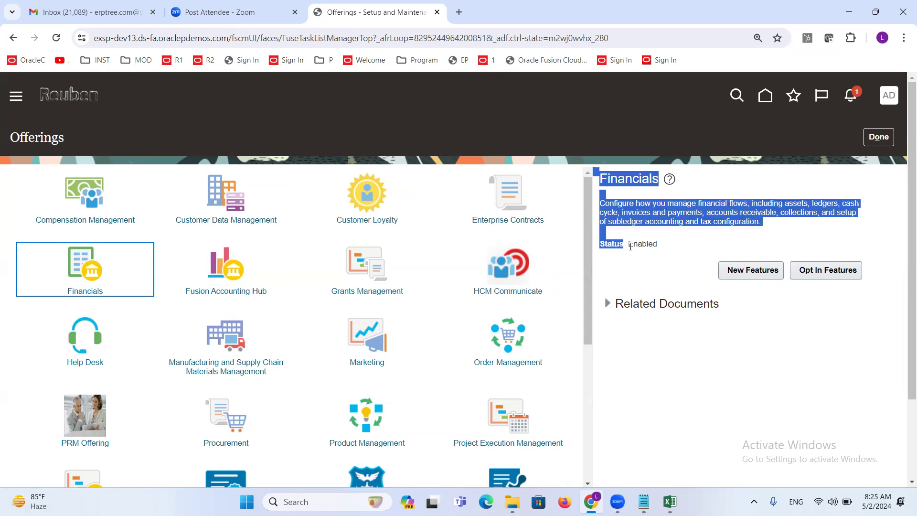
{"action": "left_click", "coordinate": [634, 246]}
{"action": "double_click", "coordinate": [634, 247]}
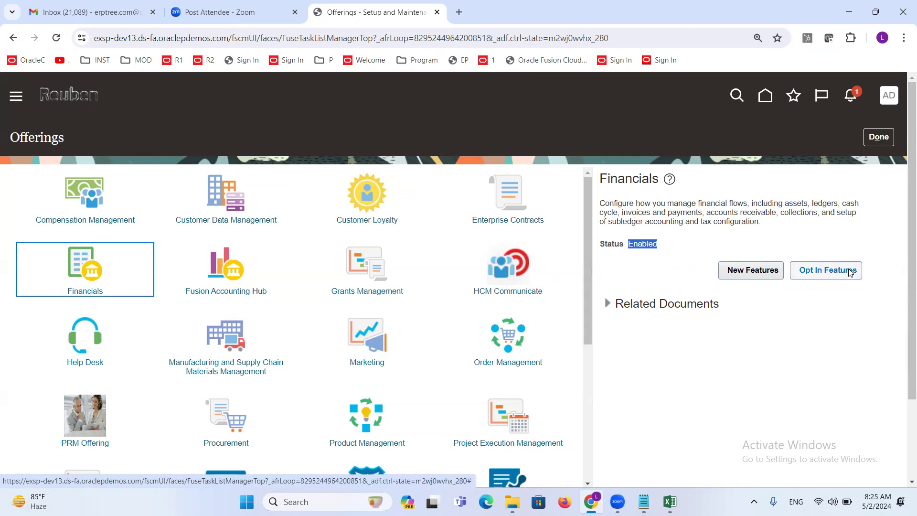
{"action": "left_click", "coordinate": [638, 246]}
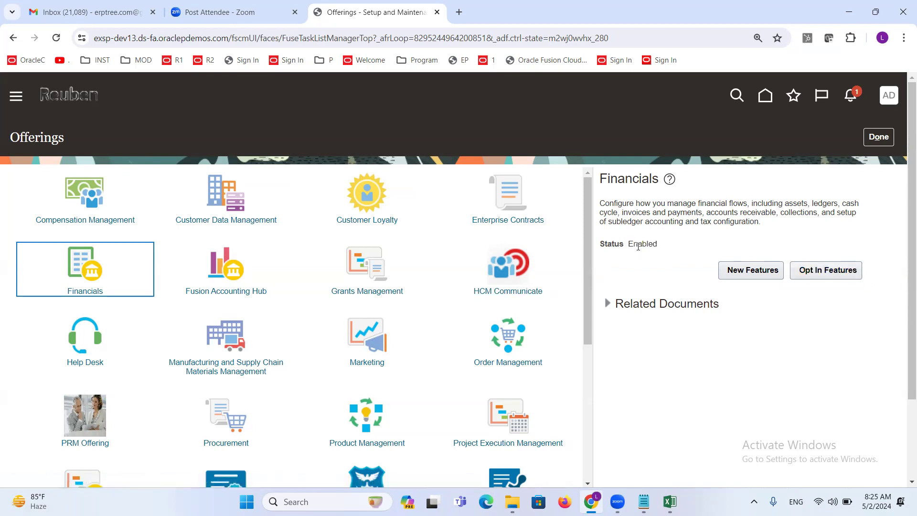
Open the opt-in features of the Financials offering and examine the General Ledger and Supplier Invoice Processing options
{"action": "left_click_drag", "start_coordinate": [627, 244], "coordinate": [657, 247]}
{"action": "left_click", "coordinate": [831, 271]}
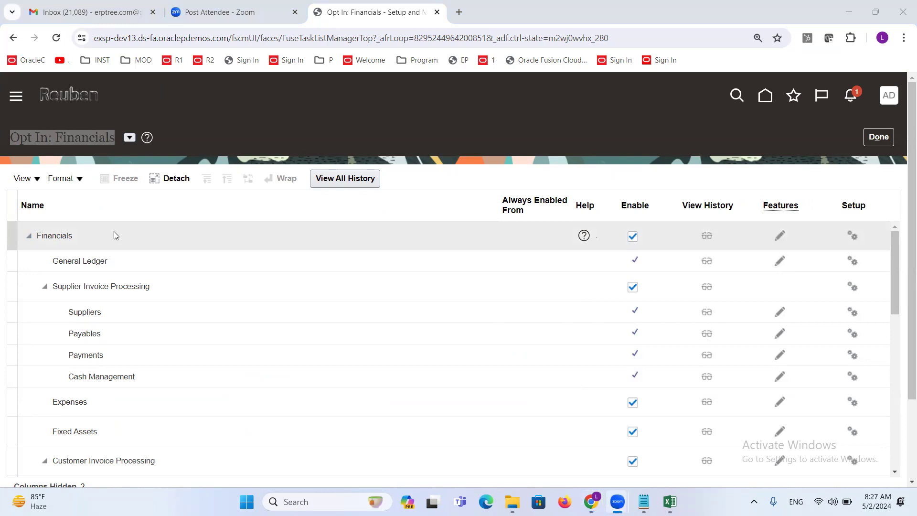
{"action": "left_click", "coordinate": [121, 258]}
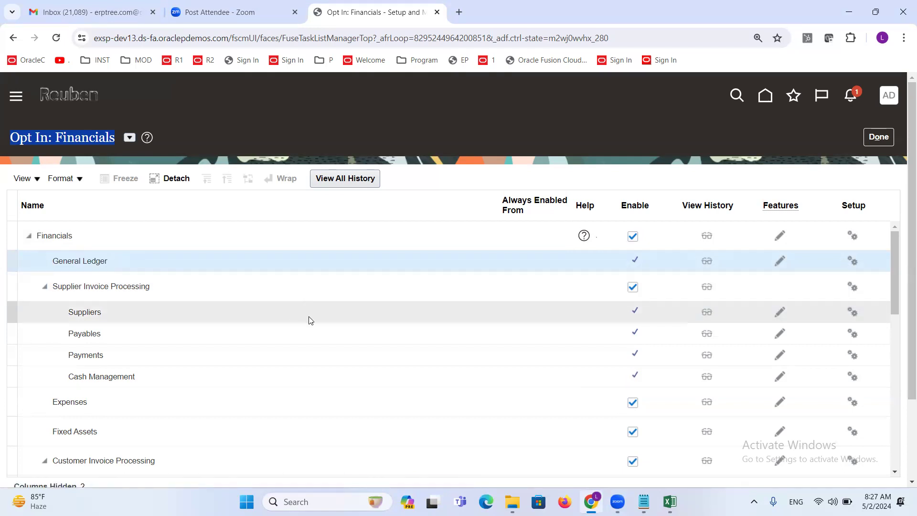
{"action": "left_click", "coordinate": [154, 289]}
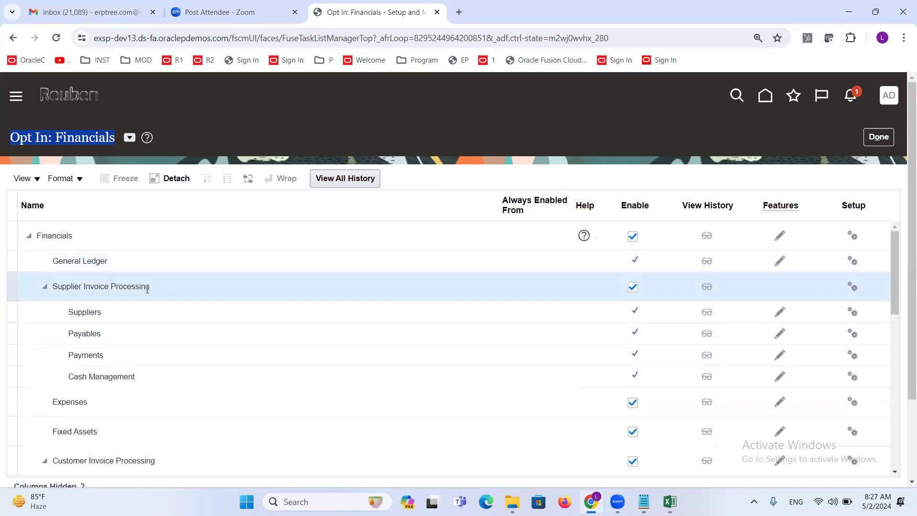
{"action": "triple_click", "coordinate": [78, 286]}
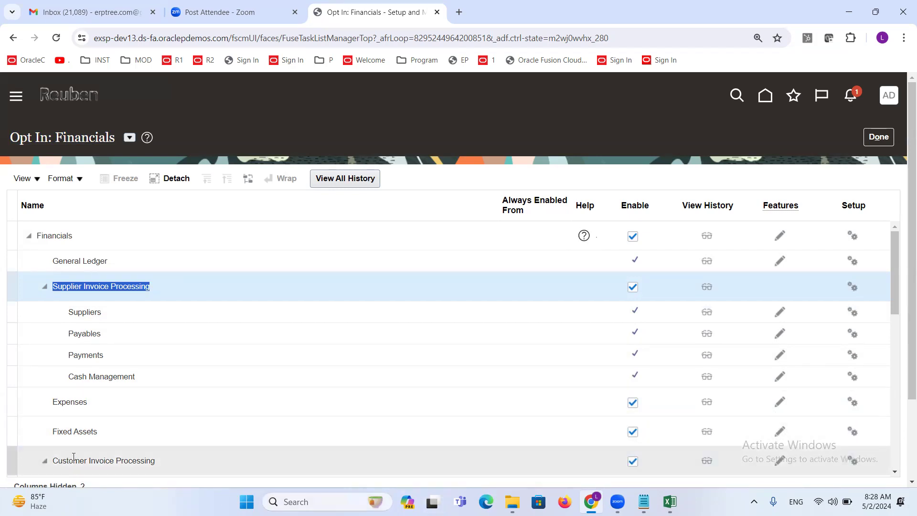
Look further down the Financials options and examine the Customer Invoice Processing group
{"action": "left_click", "coordinate": [895, 471]}
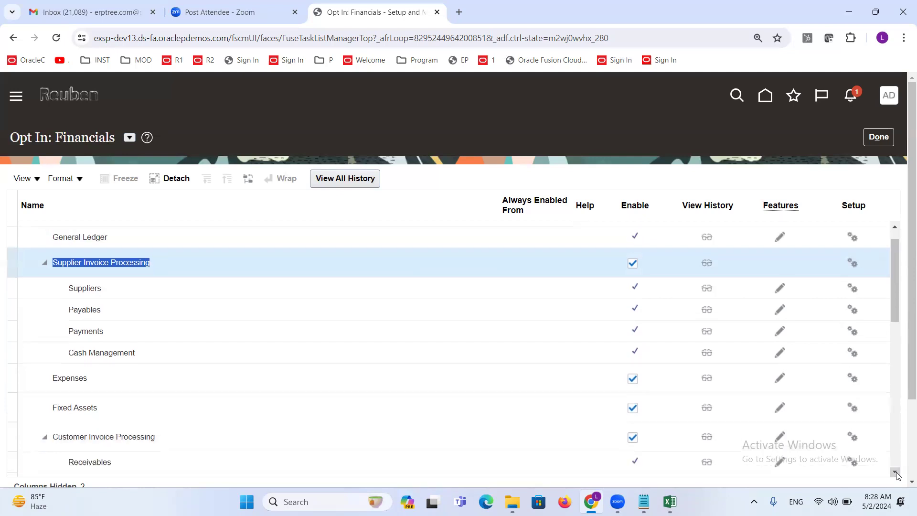
{"action": "left_click", "coordinate": [898, 476]}
{"action": "double_click", "coordinate": [899, 476]}
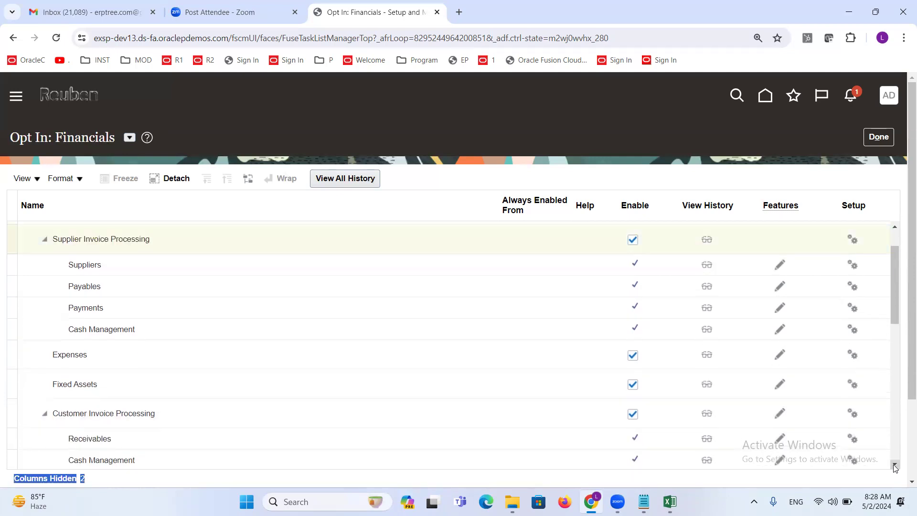
{"action": "left_click", "coordinate": [895, 465]}
{"action": "left_click", "coordinate": [895, 466]}
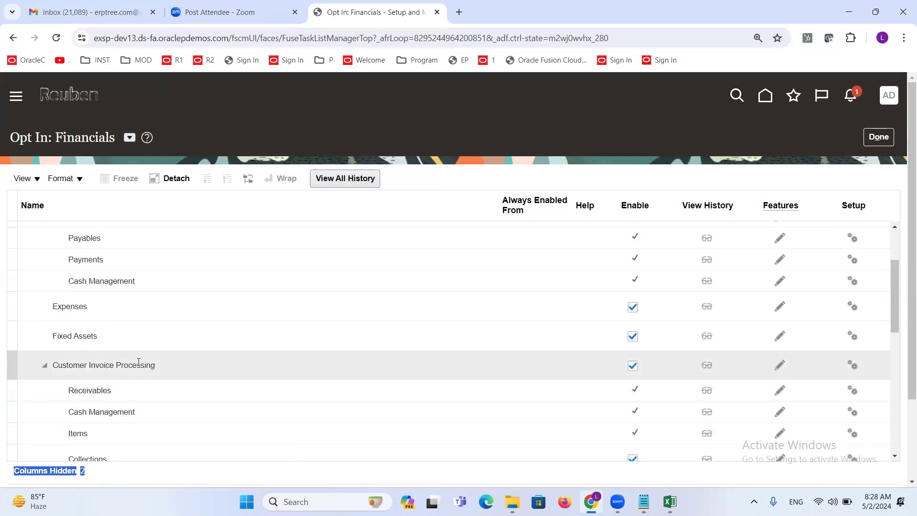
{"action": "triple_click", "coordinate": [138, 363]}
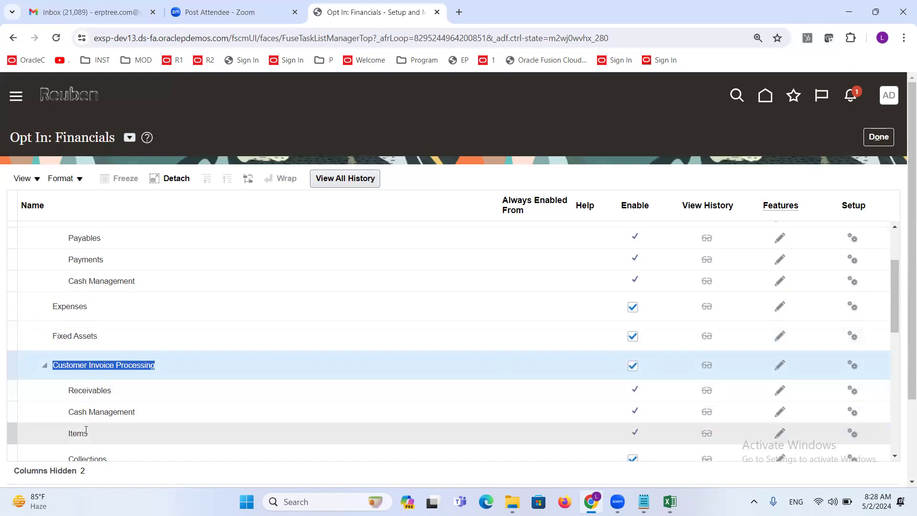
Look through the remaining Financials options from Collections to Financial Business Intelligence Analytics, then return to the start of the list
{"action": "left_click", "coordinate": [896, 457]}
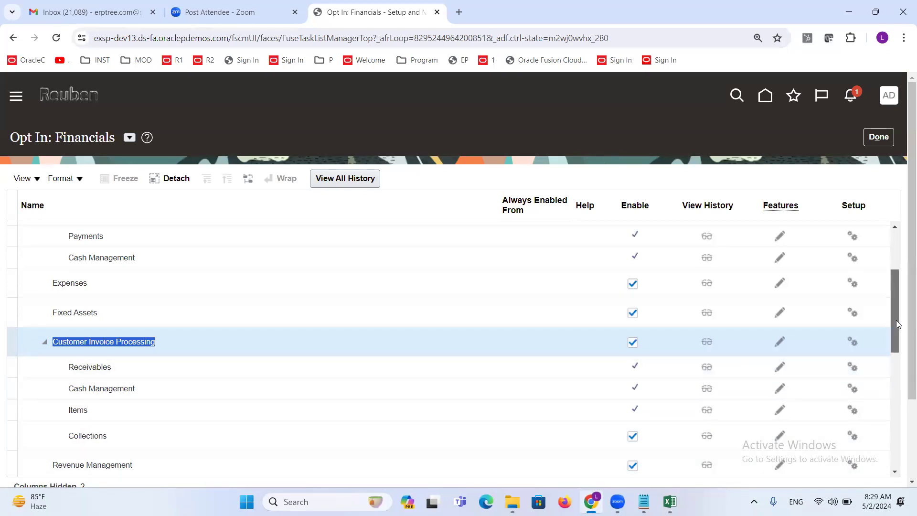
{"action": "left_click_drag", "start_coordinate": [898, 322], "coordinate": [904, 359]}
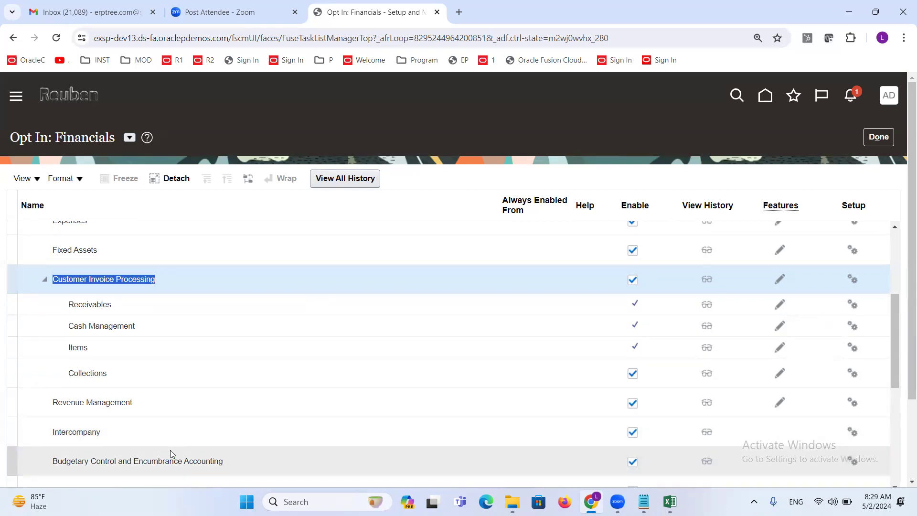
{"action": "left_click_drag", "start_coordinate": [900, 374], "coordinate": [903, 383]}
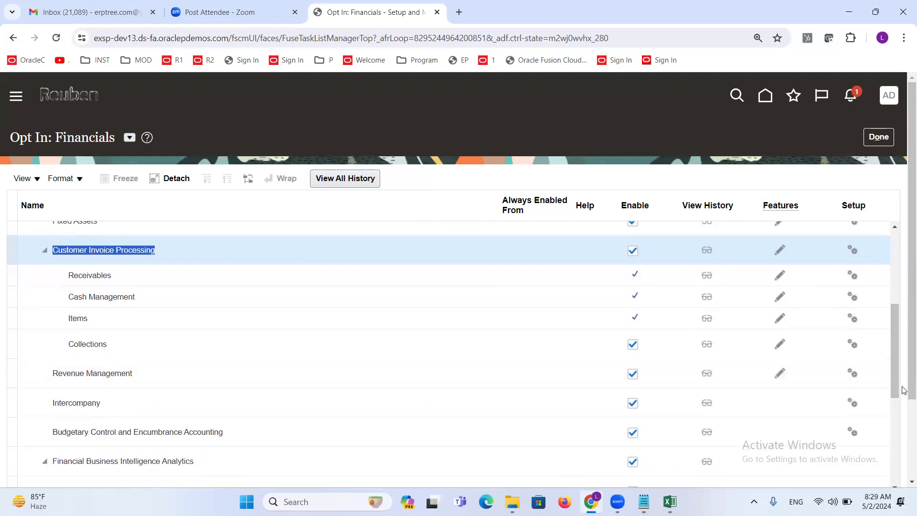
{"action": "left_click_drag", "start_coordinate": [896, 387], "coordinate": [896, 378]}
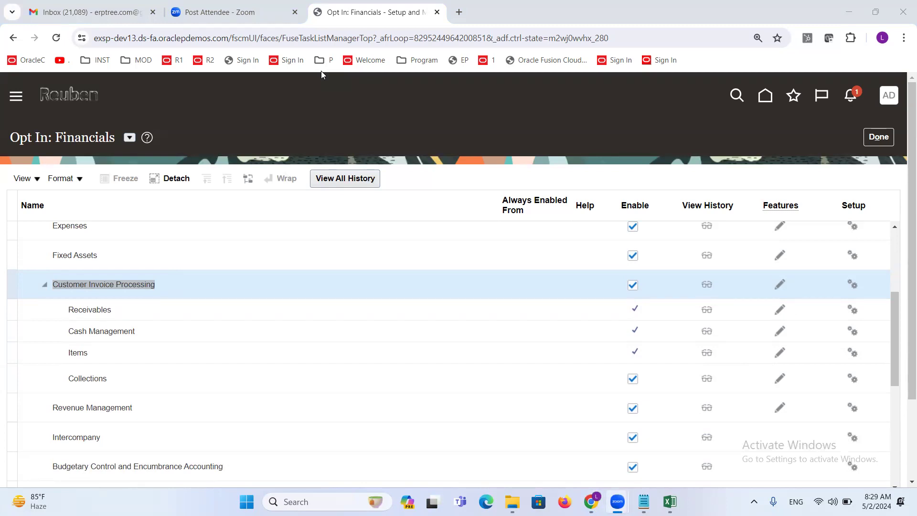
{"action": "left_click", "coordinate": [277, 103]}
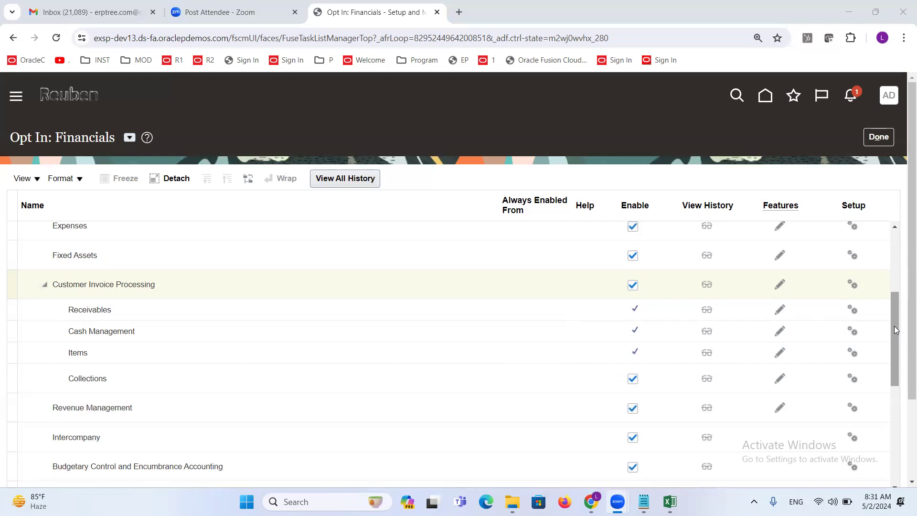
{"action": "left_click", "coordinate": [896, 330]}
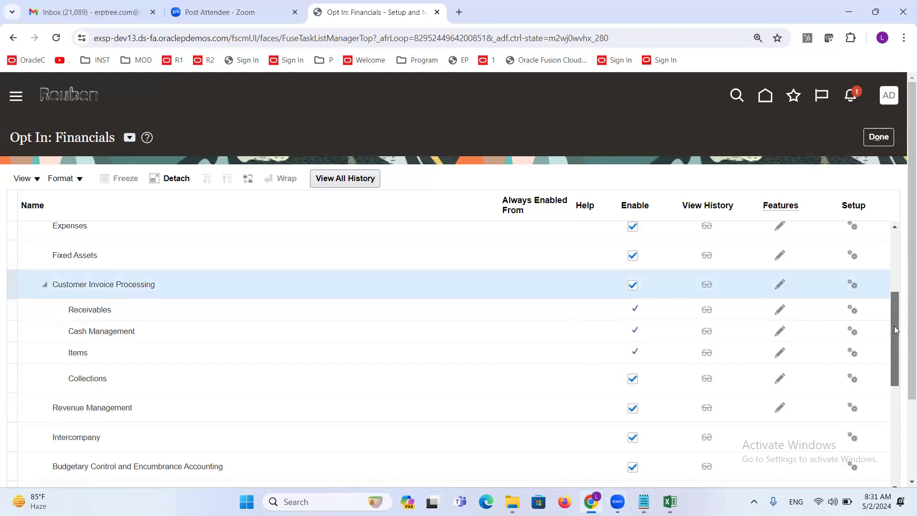
{"action": "left_click_drag", "start_coordinate": [894, 325], "coordinate": [890, 263]}
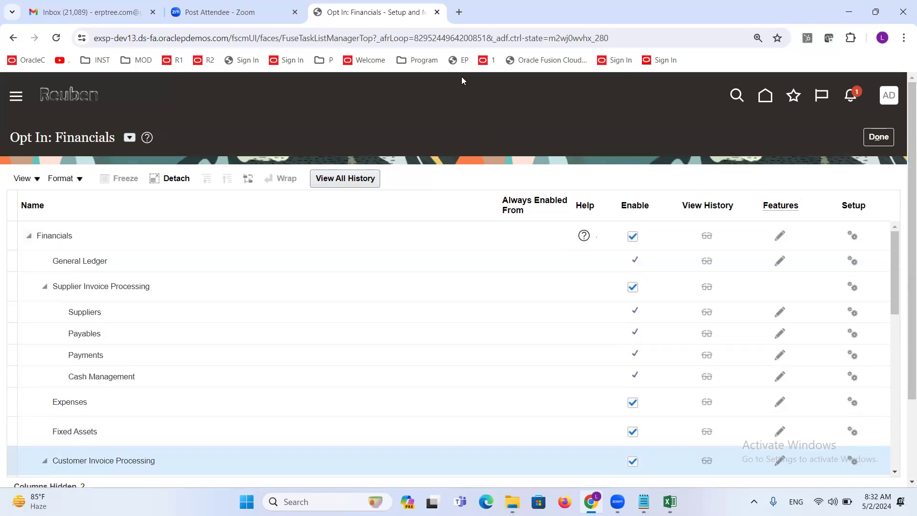
{"action": "left_click", "coordinate": [414, 72]}
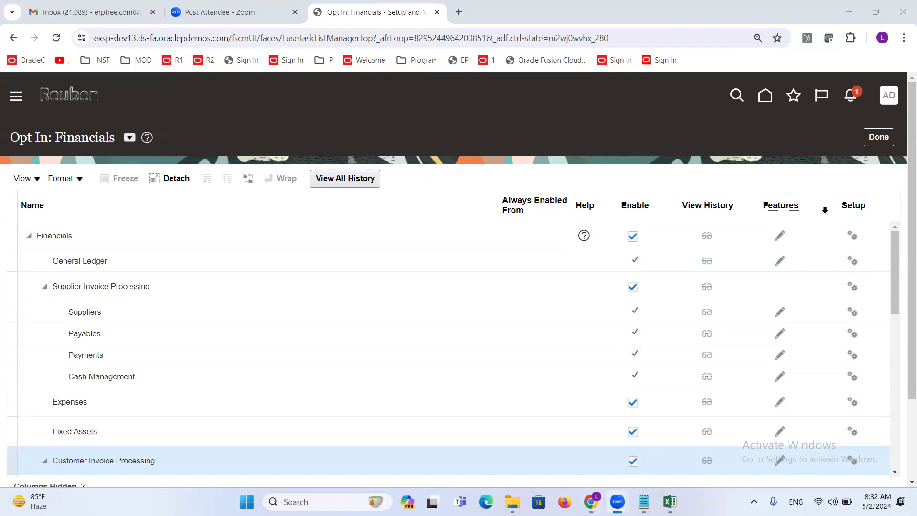
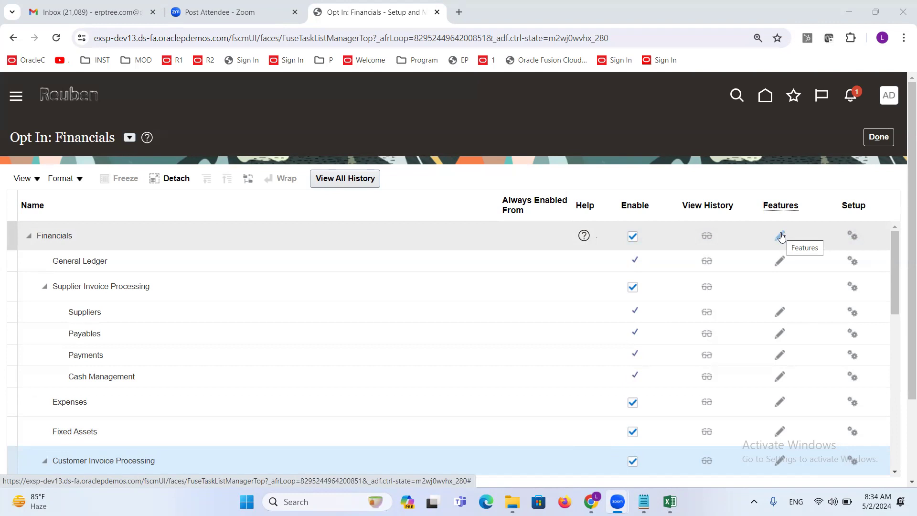
Open the feature list of the Financials offering, examine its features such as Governance, Risk and Compliance, and close it
{"action": "left_click", "coordinate": [781, 237]}
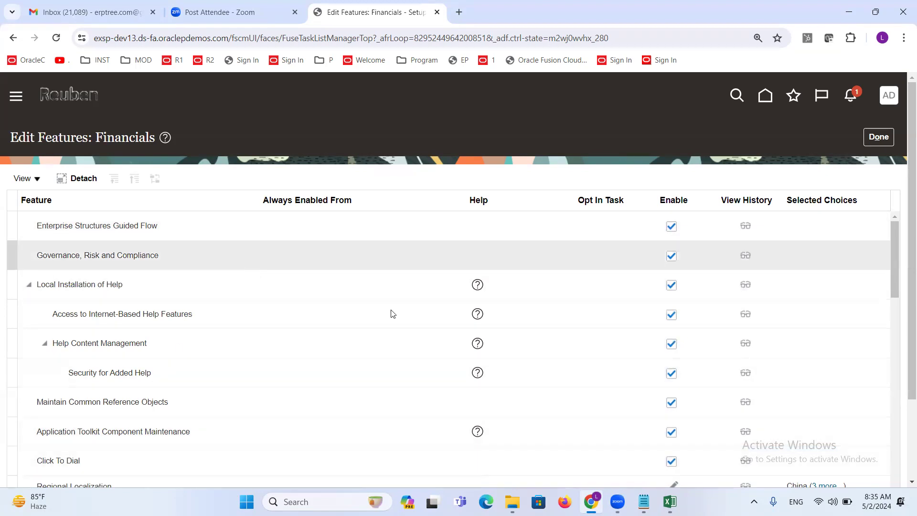
{"action": "mouse_move", "coordinate": [669, 502]}
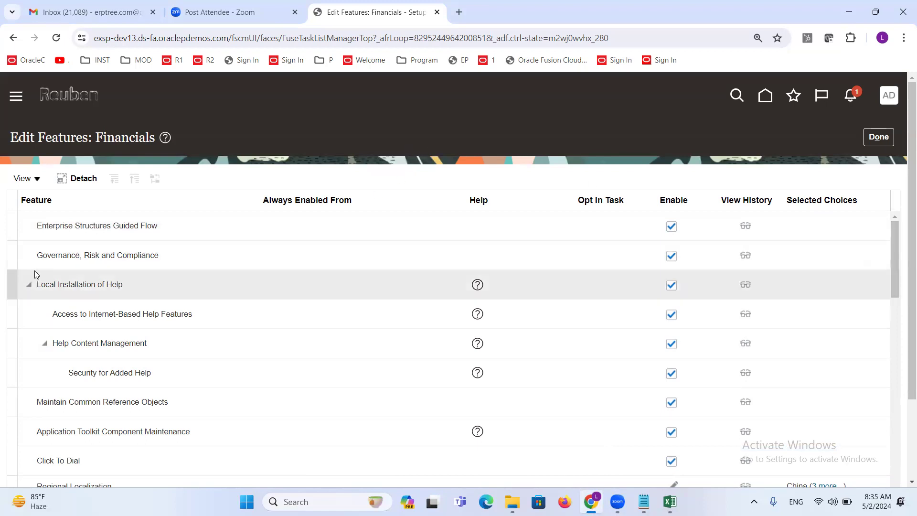
{"action": "left_click", "coordinate": [38, 257]}
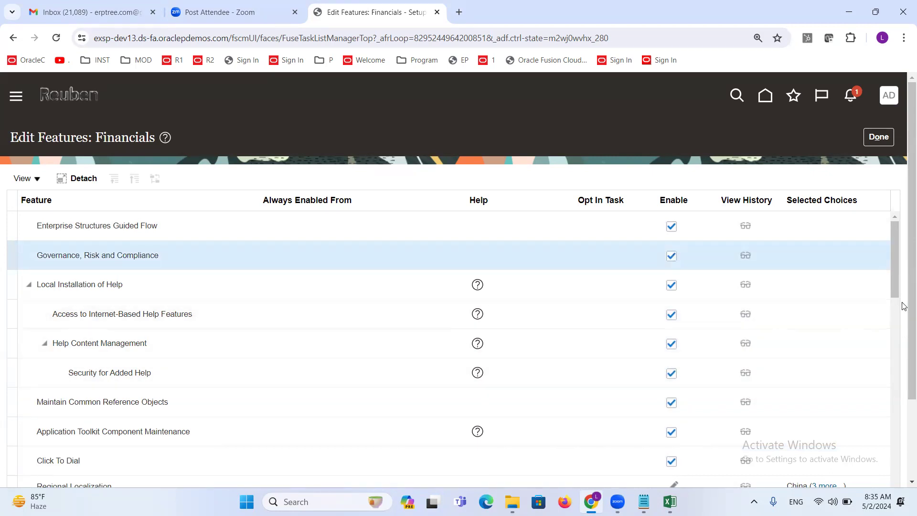
{"action": "mouse_move", "coordinate": [896, 265]}
{"action": "left_mouse_down"}
{"action": "mouse_move", "coordinate": [888, 367]}
{"action": "mouse_move", "coordinate": [898, 476]}
{"action": "mouse_move", "coordinate": [883, 349]}
{"action": "mouse_move", "coordinate": [889, 249]}
{"action": "left_mouse_up"}
{"action": "left_click", "coordinate": [874, 146]}
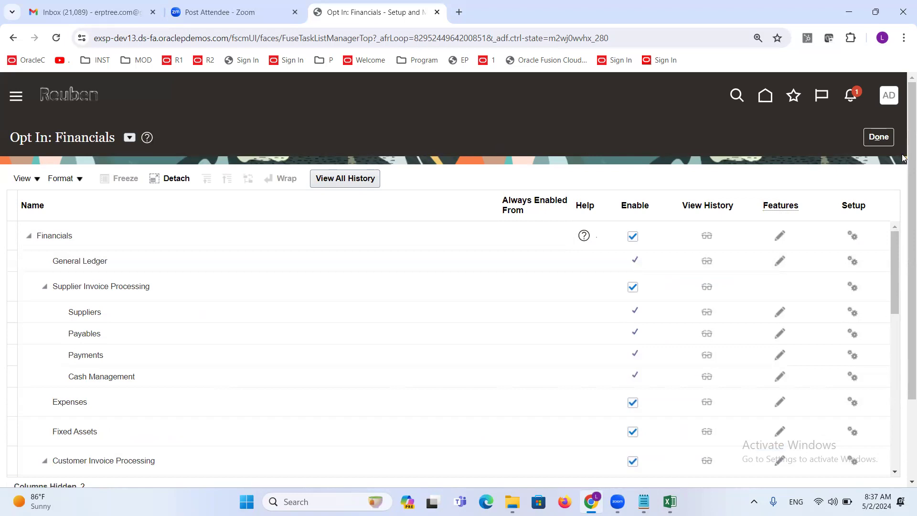
Return to the offerings overview and open the opt-in features of the Procurement offering
{"action": "left_click", "coordinate": [879, 137]}
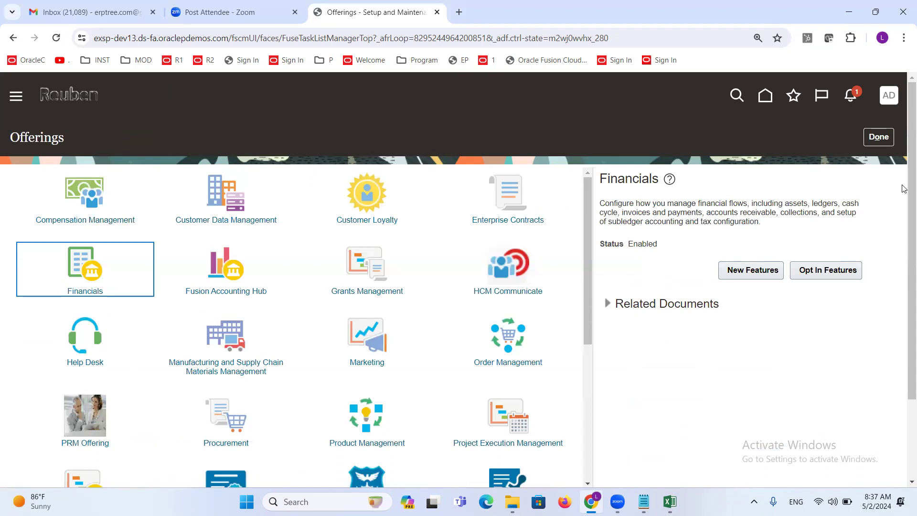
{"action": "scroll", "coordinate": [904, 191], "scroll_direction": "down", "scroll_amount": 2}
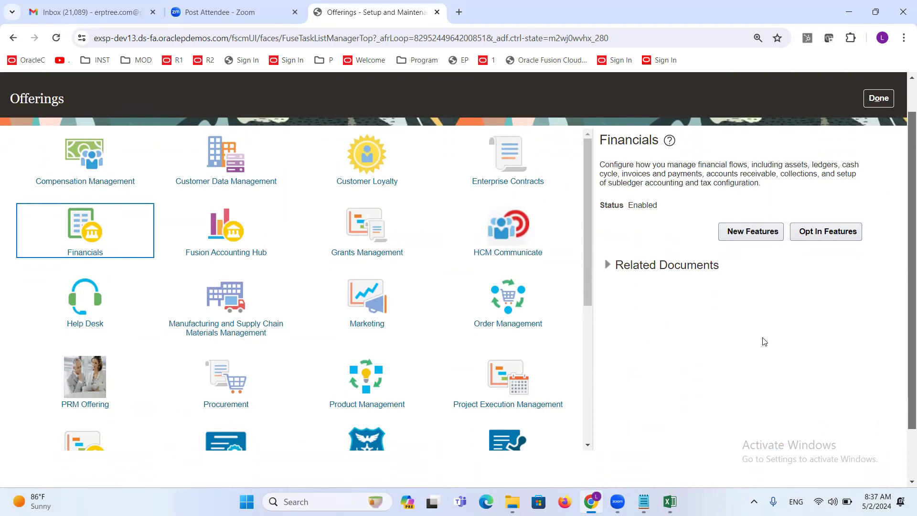
{"action": "left_click", "coordinate": [217, 370]}
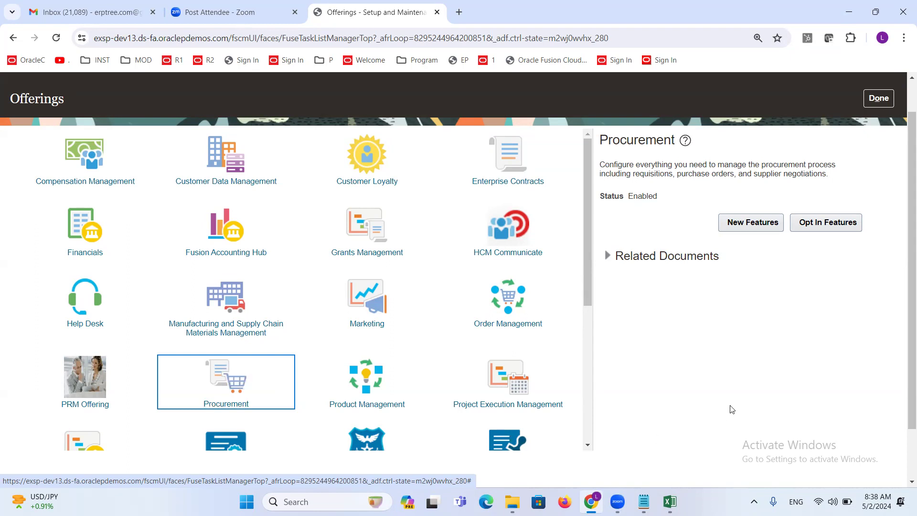
{"action": "left_click", "coordinate": [217, 372]}
{"action": "left_click", "coordinate": [825, 224]}
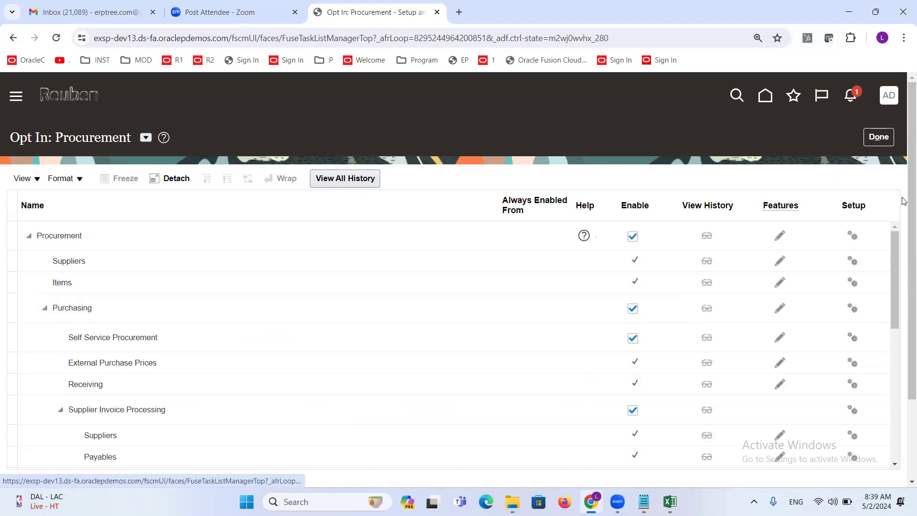
Examine the Procurement offering's Purchasing option and its Self Service Procurement sub-option
{"action": "scroll", "coordinate": [903, 206], "scroll_direction": "down", "scroll_amount": 1}
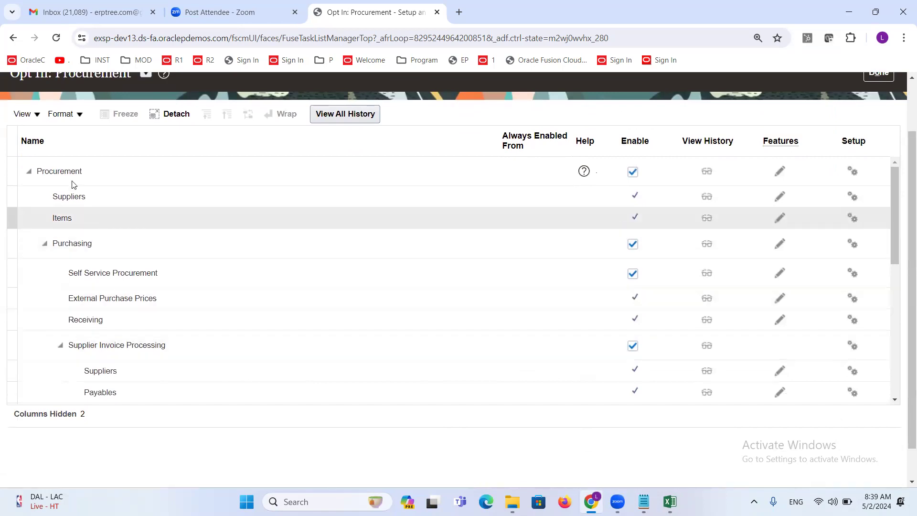
{"action": "left_click", "coordinate": [68, 171]}
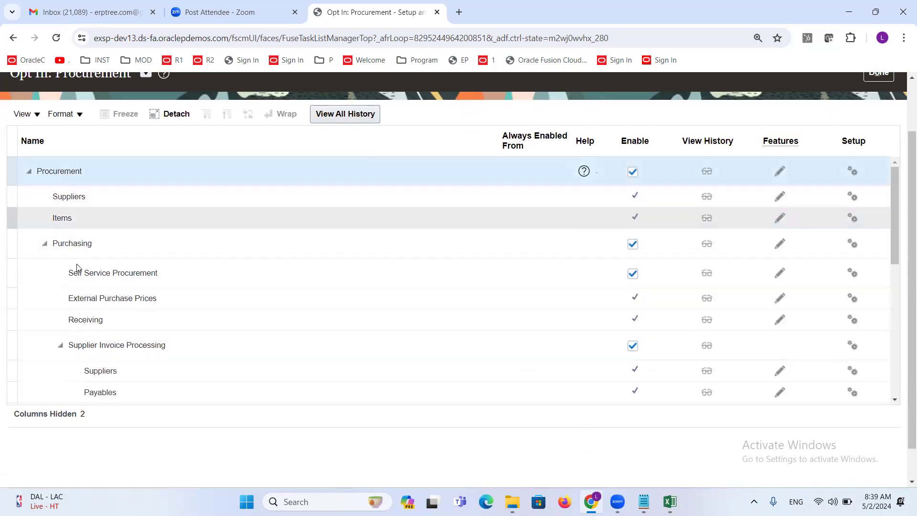
{"action": "left_click", "coordinate": [85, 244]}
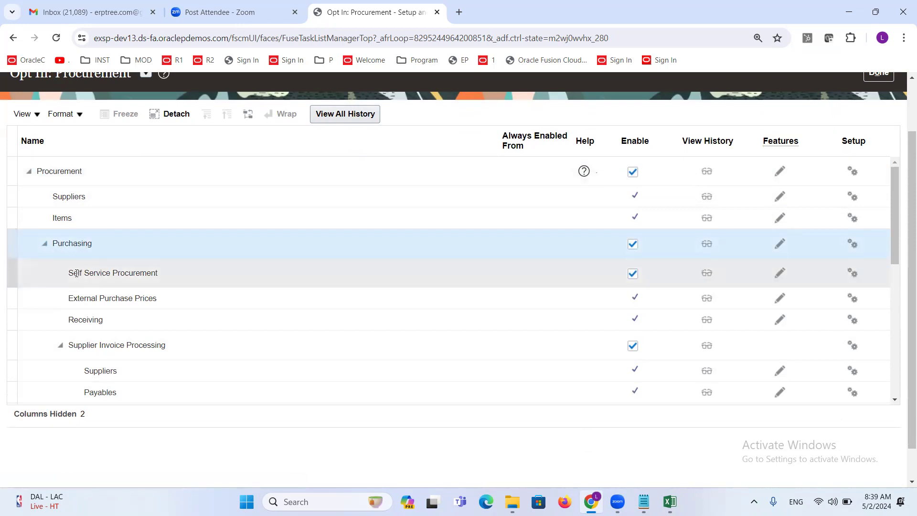
{"action": "triple_click", "coordinate": [133, 272]}
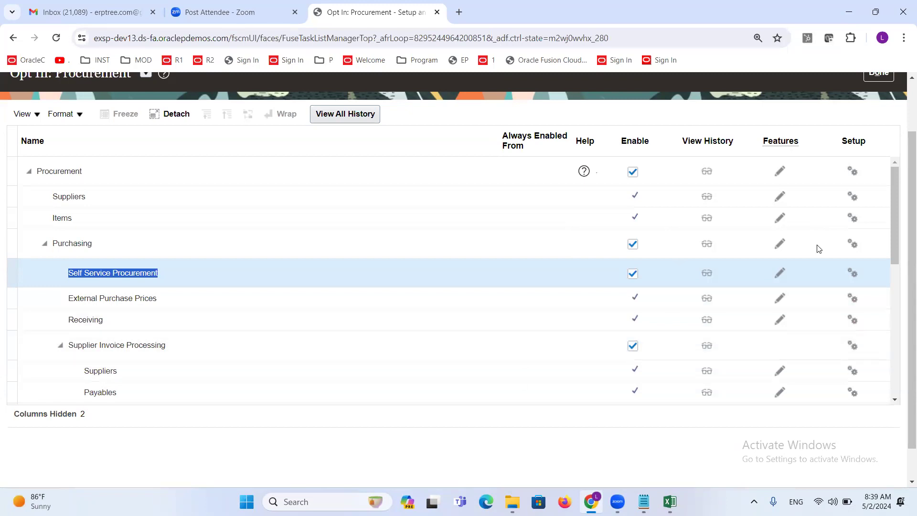
Look through the lower Procurement options, including Sourcing and Procurement Contracts, and return to the start of the list
{"action": "left_click_drag", "start_coordinate": [895, 246], "coordinate": [903, 343]}
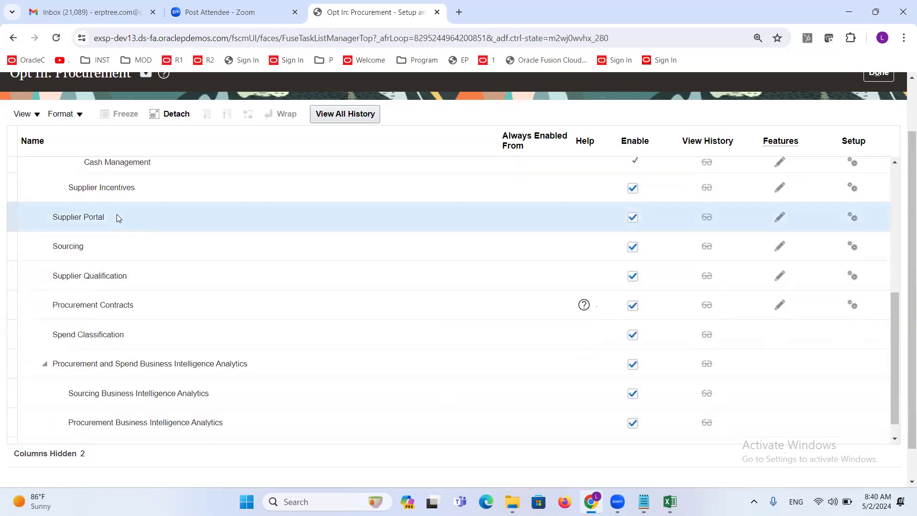
{"action": "left_click", "coordinate": [73, 245]}
{"action": "left_click", "coordinate": [98, 306]}
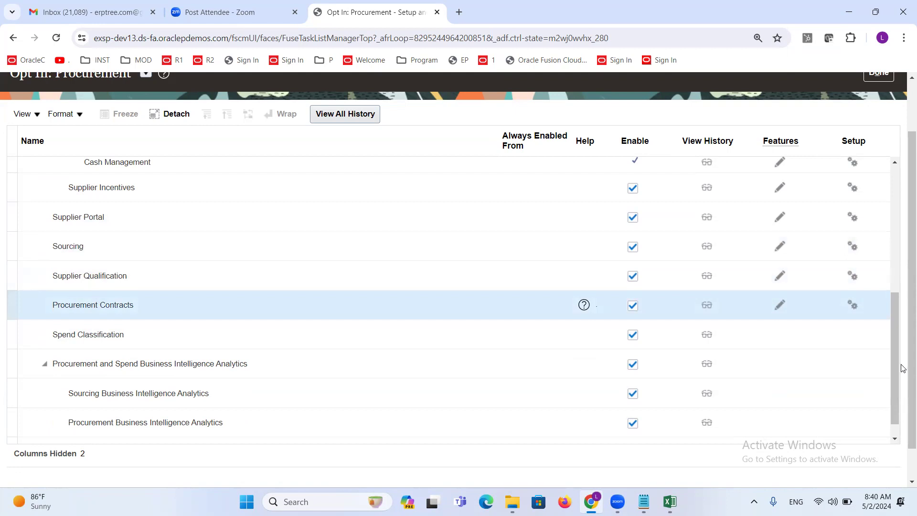
{"action": "left_click_drag", "start_coordinate": [893, 359], "coordinate": [896, 197]}
{"action": "scroll", "coordinate": [904, 223], "scroll_direction": "up", "scroll_amount": 2}
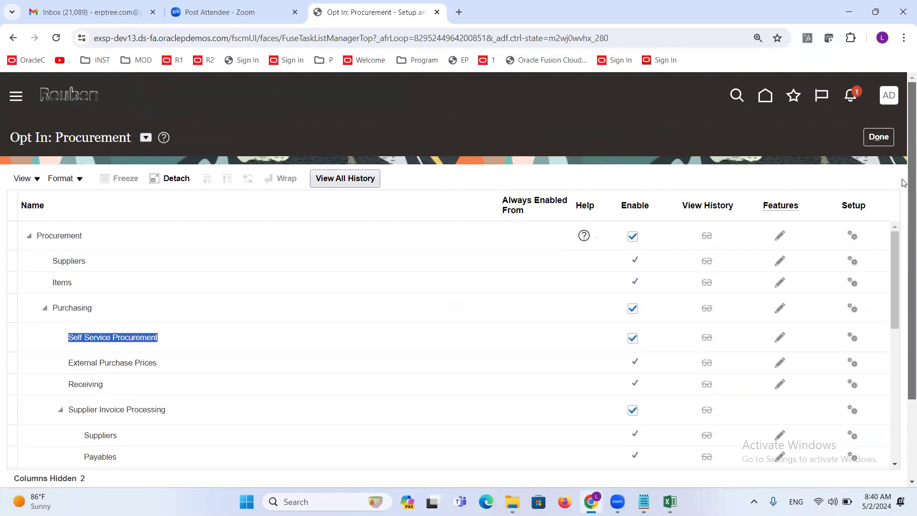
Close the Procurement opt-in page, switch to the Excel discussion sheet and select the Enable Offerings & Options entry in B432
{"action": "left_click", "coordinate": [875, 143]}
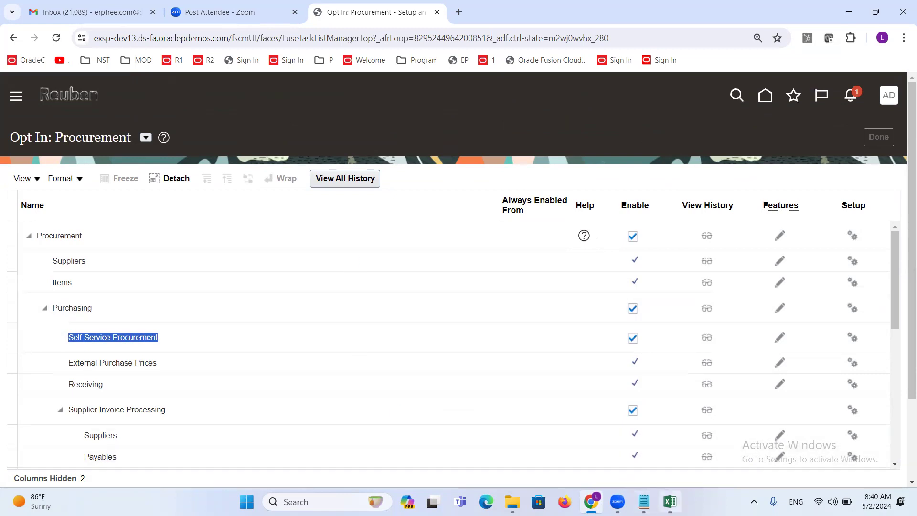
{"action": "mouse_move", "coordinate": [671, 502]}
{"action": "left_click", "coordinate": [663, 466]}
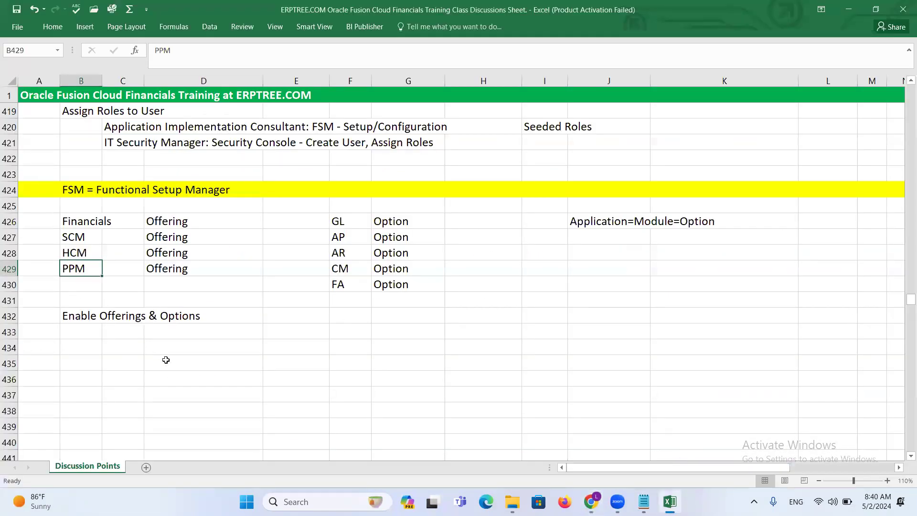
{"action": "left_click", "coordinate": [82, 312]}
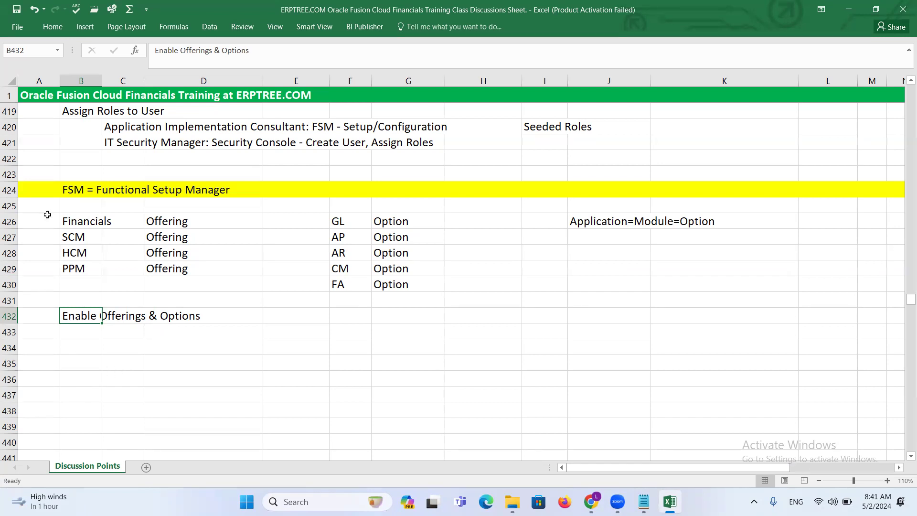
Enter the heading Date in cell B436, below the Enable Offerings & Options entry
{"action": "left_click", "coordinate": [72, 365]}
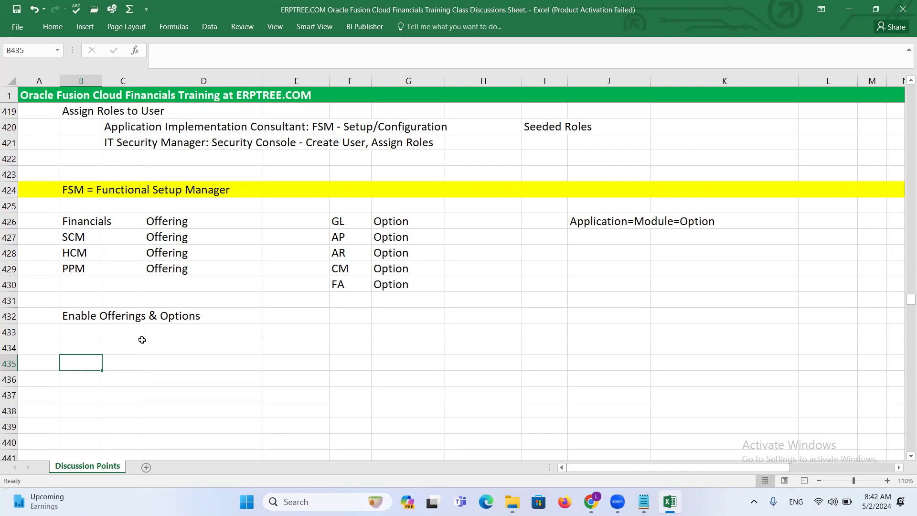
{"action": "scroll", "coordinate": [144, 339], "scroll_direction": "down", "scroll_amount": 1}
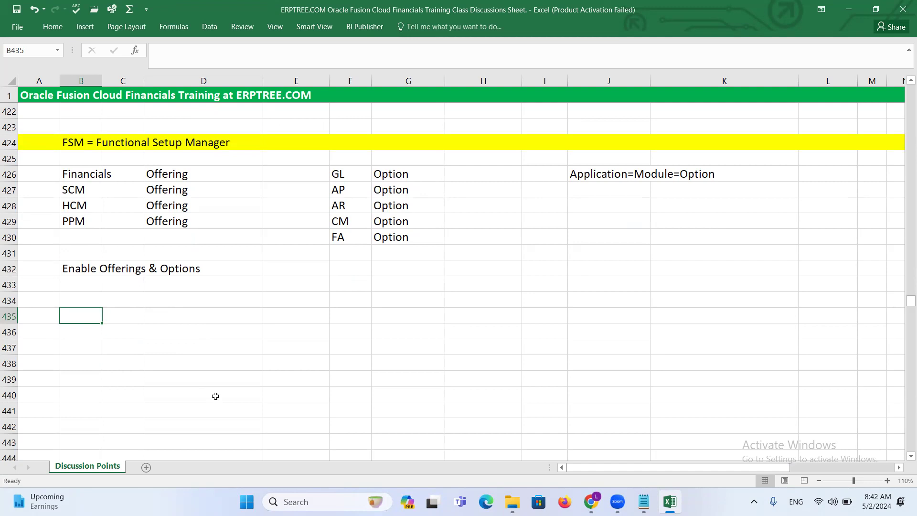
{"action": "left_click", "coordinate": [77, 334]}
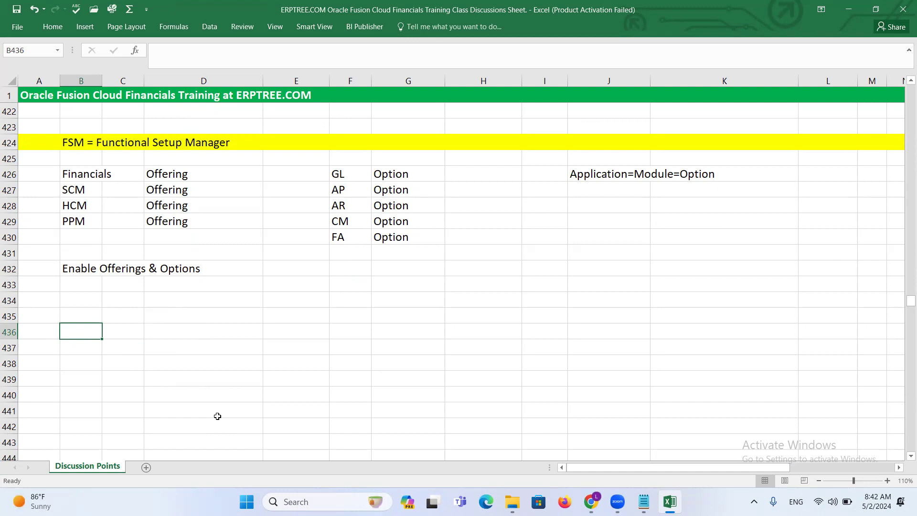
{"action": "type", "text": "Date"}
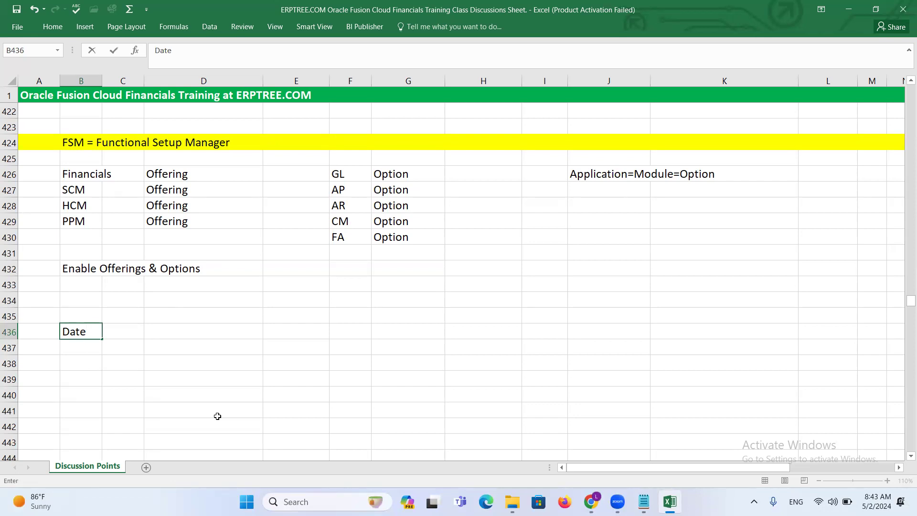
{"action": "key", "text": "Tab"}
{"action": "key", "text": "Tab"}
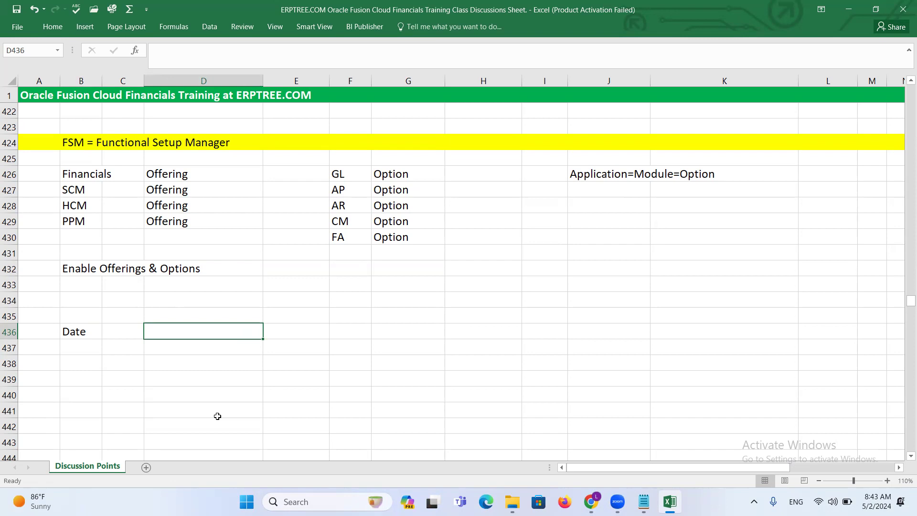
Enter the headings Description in D436 and Amount in E436, and save the workbook
{"action": "type", "text": "Desce"}
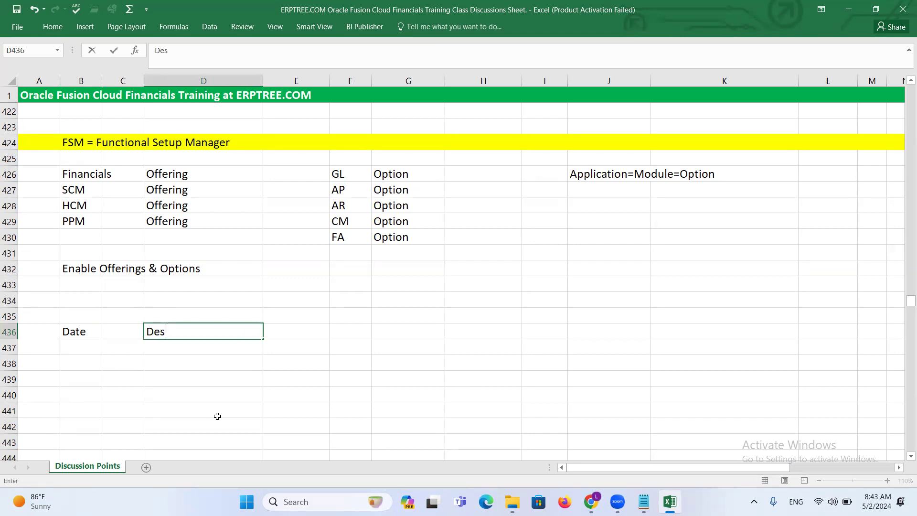
{"action": "key", "text": "BackSpace"}
{"action": "type", "text": "ription"}
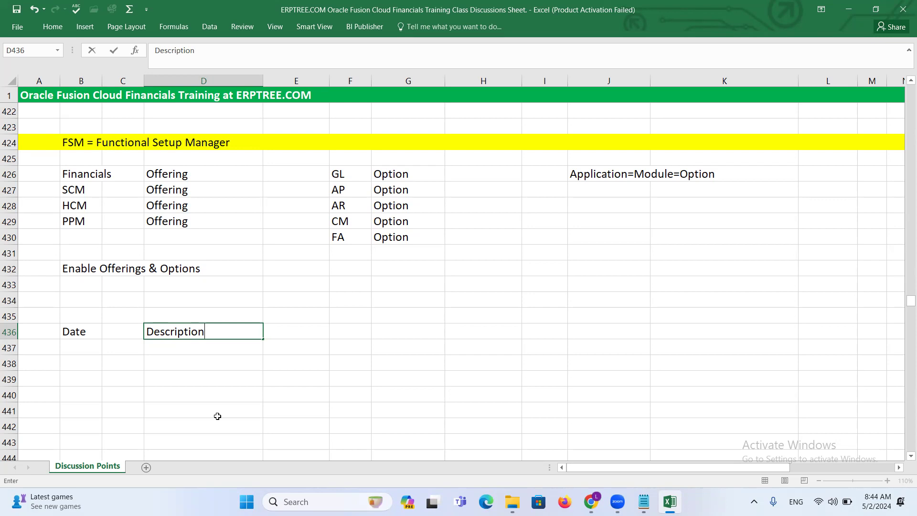
{"action": "key", "text": "Tab"}
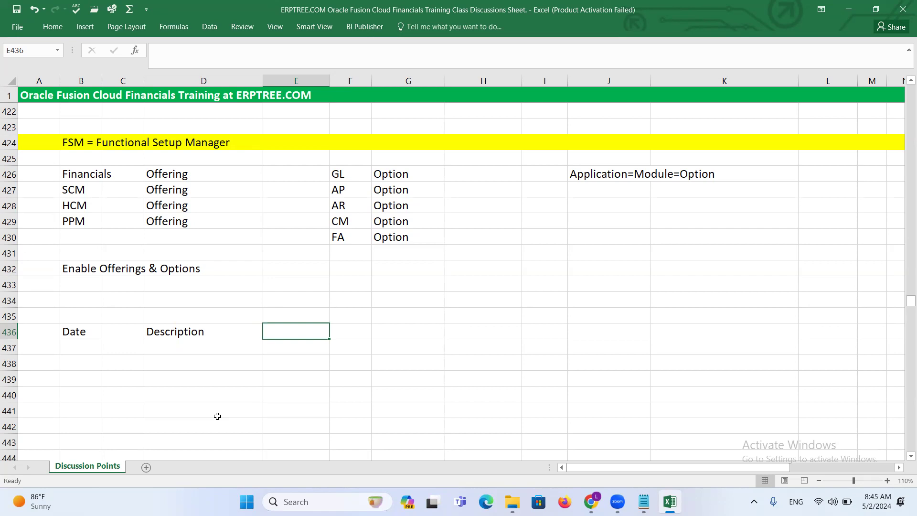
{"action": "type", "text": "Amount"}
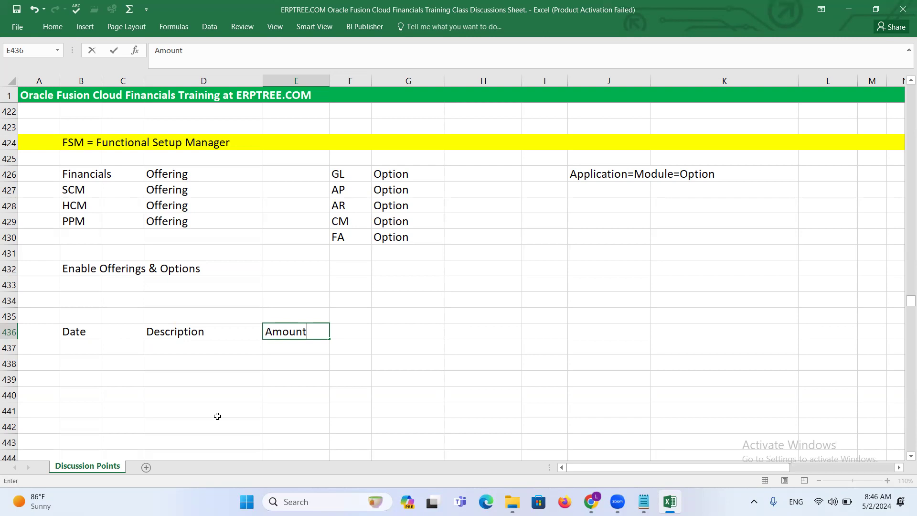
{"action": "key", "text": "ctrl+s"}
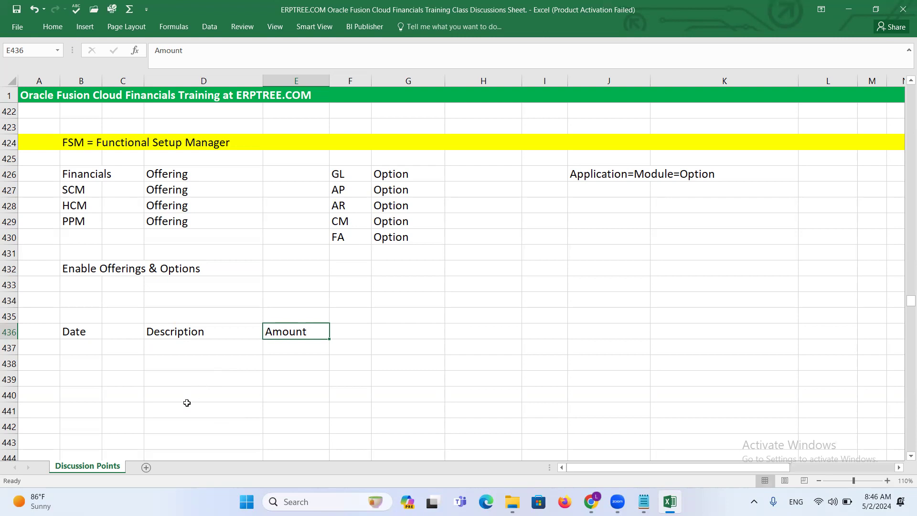
Review the Date, Description and Amount headings in row 436 together with the Financials, SCM, HCM and PPM offerings in B426:B429
{"action": "left_click", "coordinate": [71, 334]}
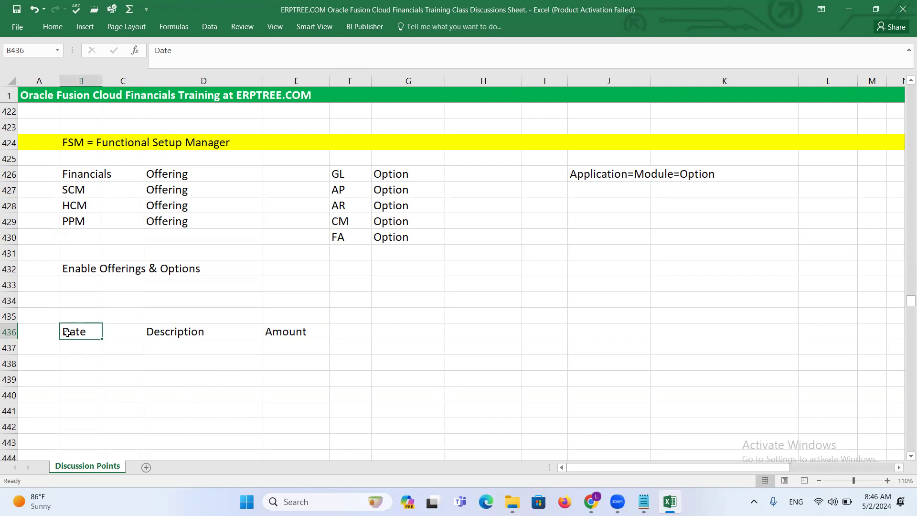
{"action": "left_click", "coordinate": [175, 333]}
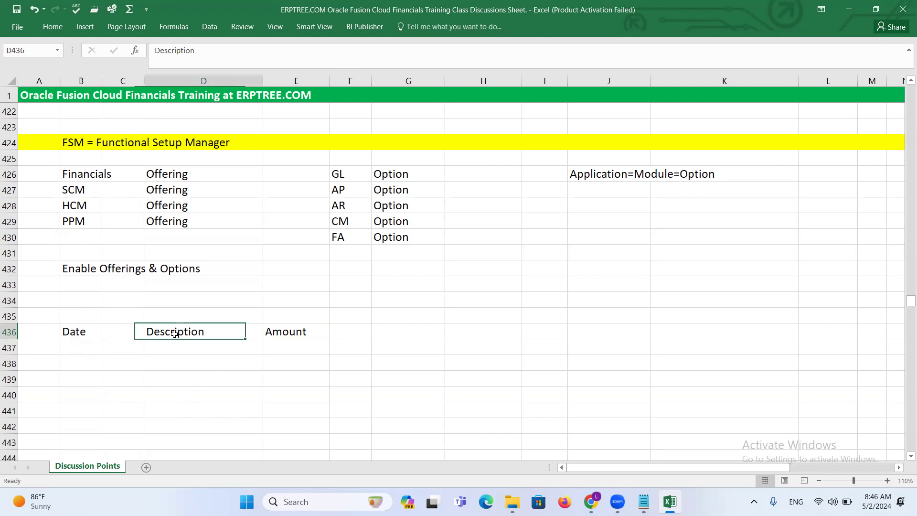
{"action": "left_click", "coordinate": [306, 335]}
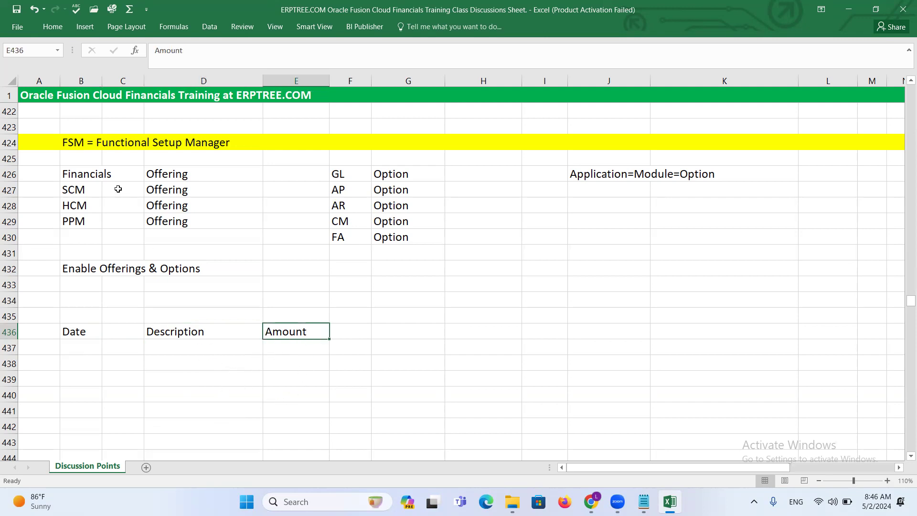
{"action": "left_click_drag", "start_coordinate": [91, 172], "coordinate": [78, 224]}
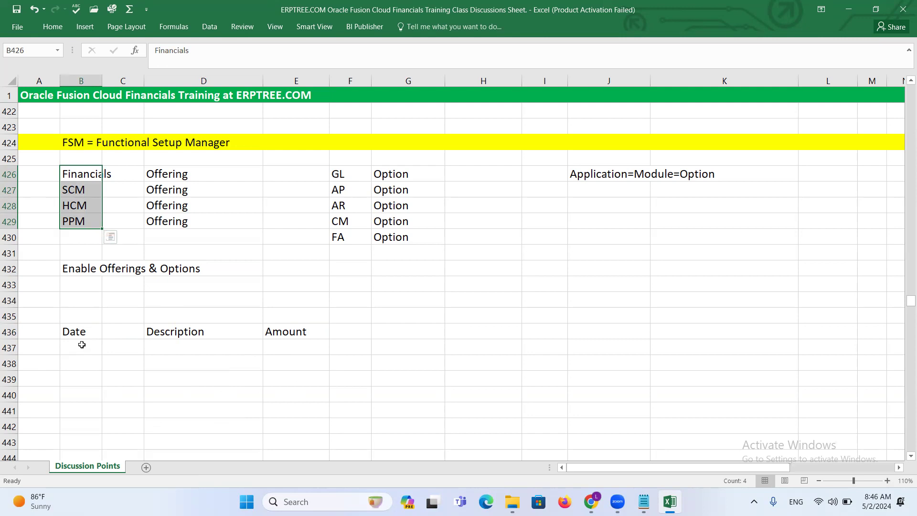
{"action": "left_click", "coordinate": [199, 331]}
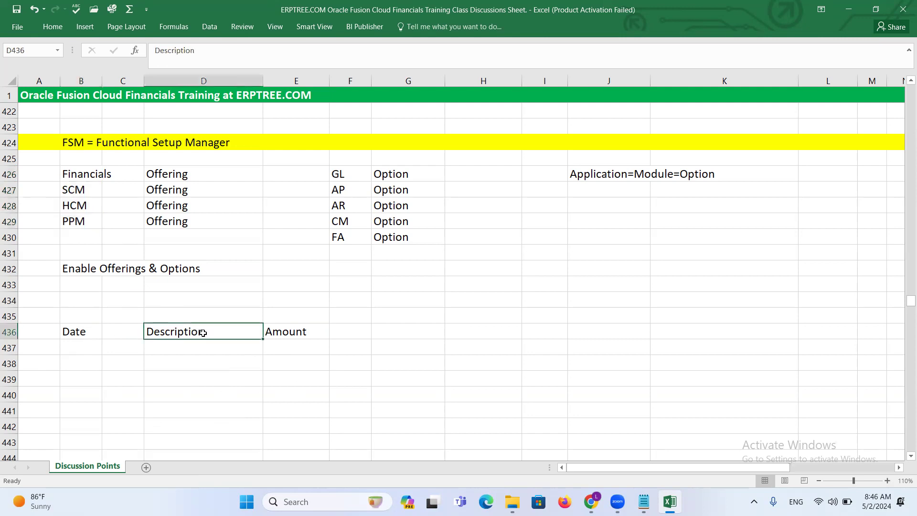
{"action": "left_click", "coordinate": [319, 332]}
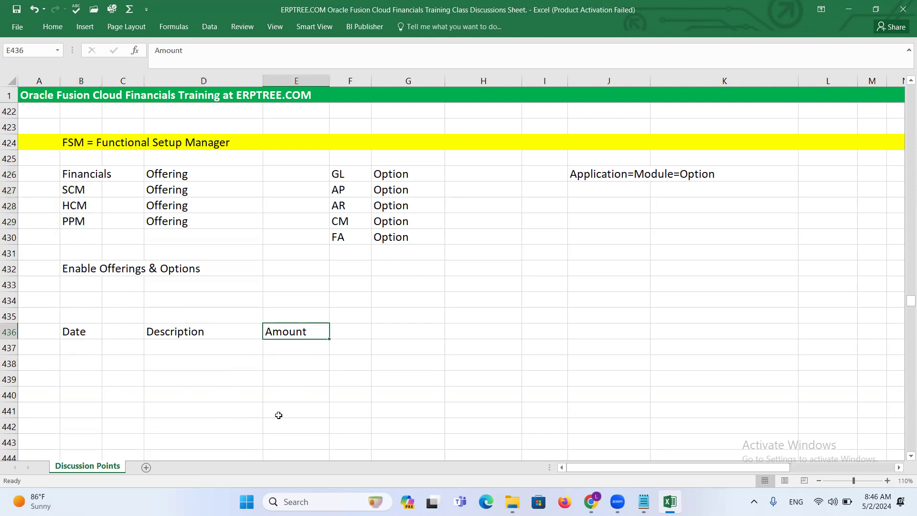
{"action": "left_click", "coordinate": [92, 195]}
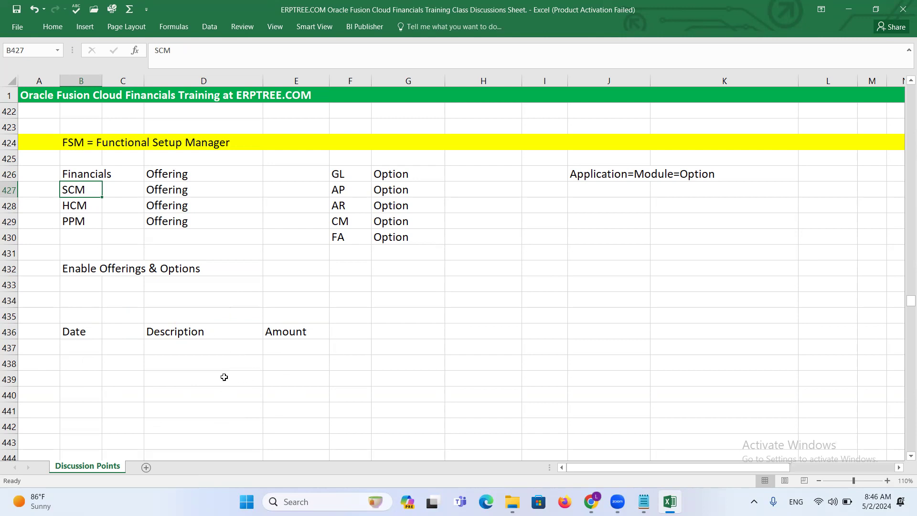
{"action": "left_click", "coordinate": [95, 206]}
{"action": "left_click", "coordinate": [89, 219]}
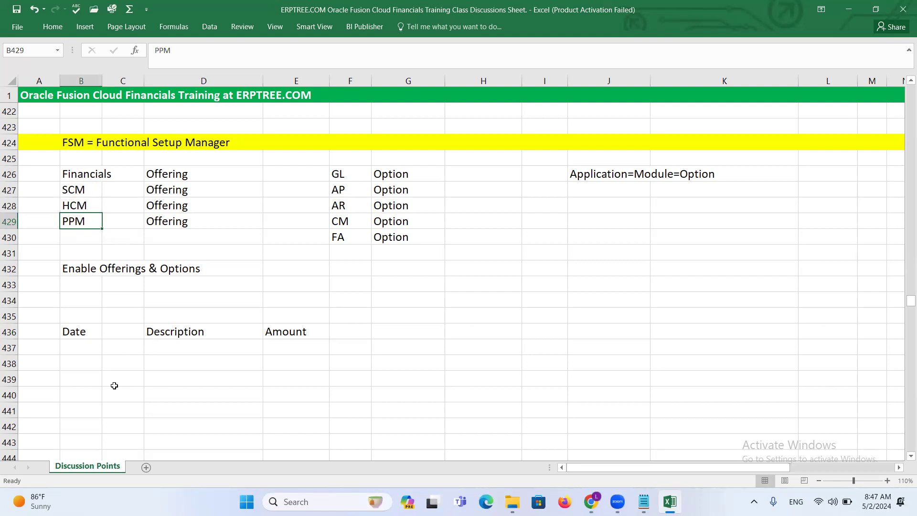
{"action": "left_click", "coordinate": [68, 331]}
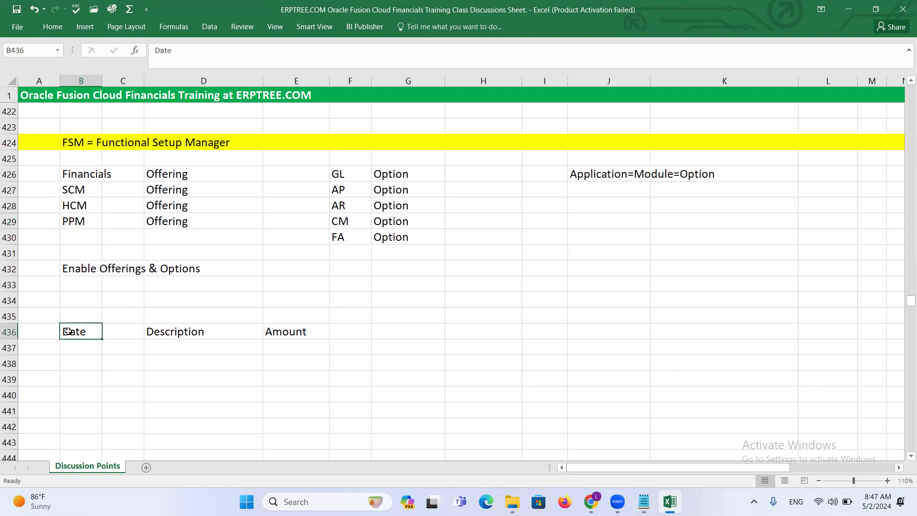
{"action": "left_click", "coordinate": [194, 335]}
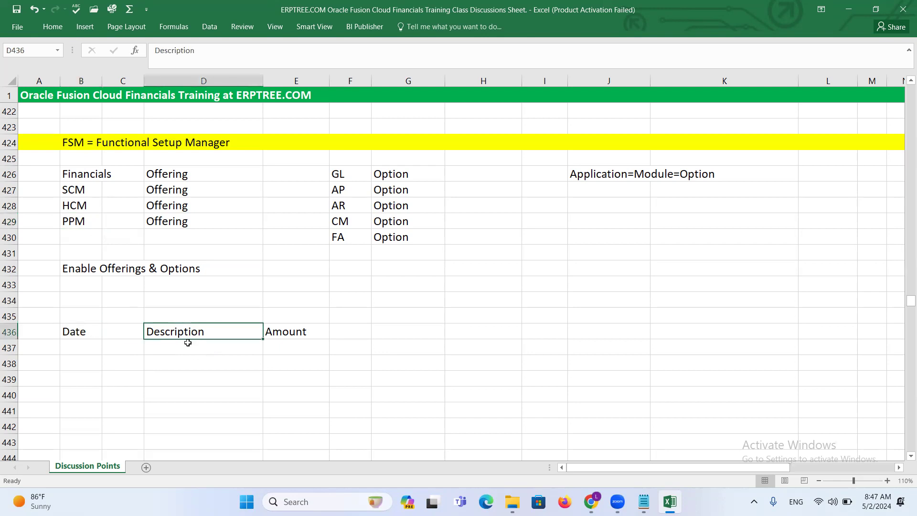
{"action": "left_click", "coordinate": [286, 334]}
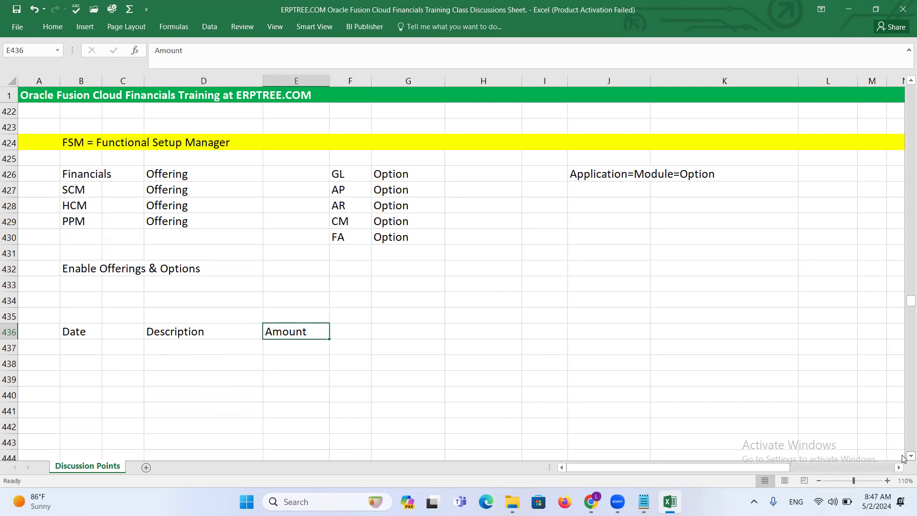
{"action": "left_click", "coordinate": [903, 457]}
{"action": "left_click", "coordinate": [903, 457]}
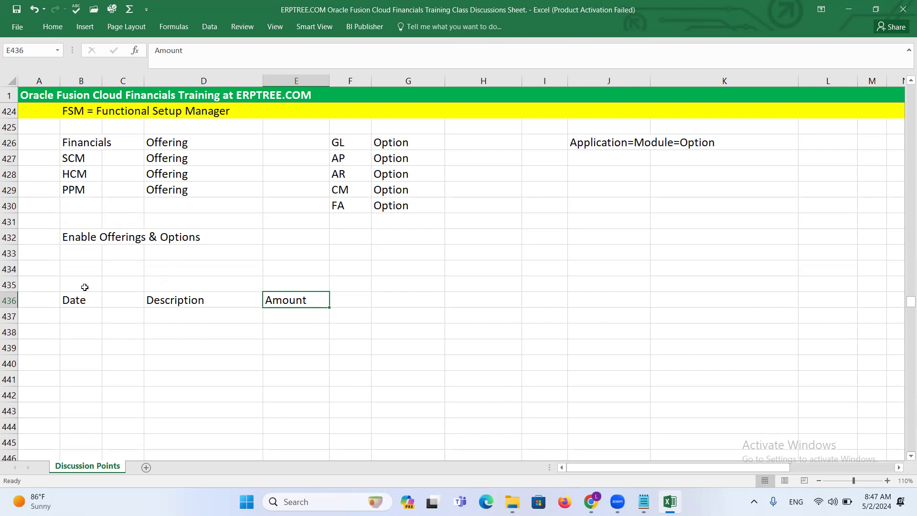
{"action": "left_click_drag", "start_coordinate": [86, 298], "coordinate": [295, 308]}
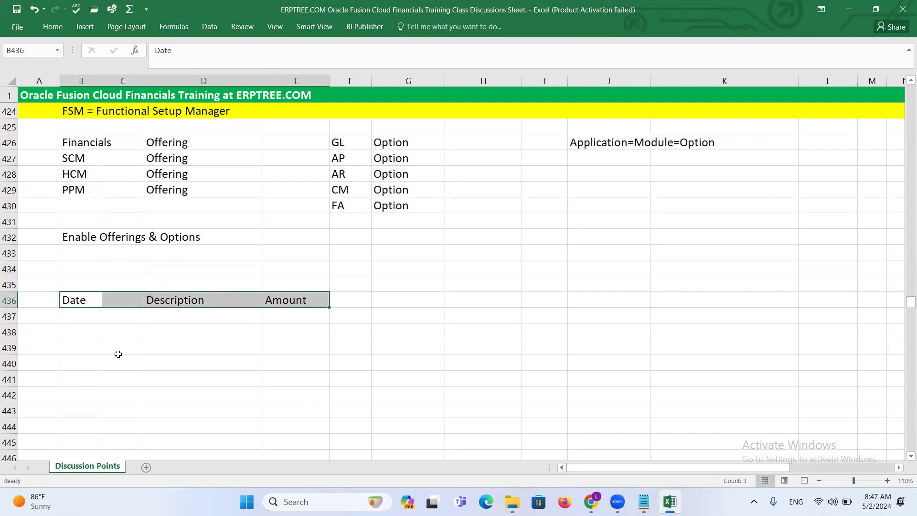
Enter Calendar in cell B439 and make it bold
{"action": "left_click", "coordinate": [89, 363]}
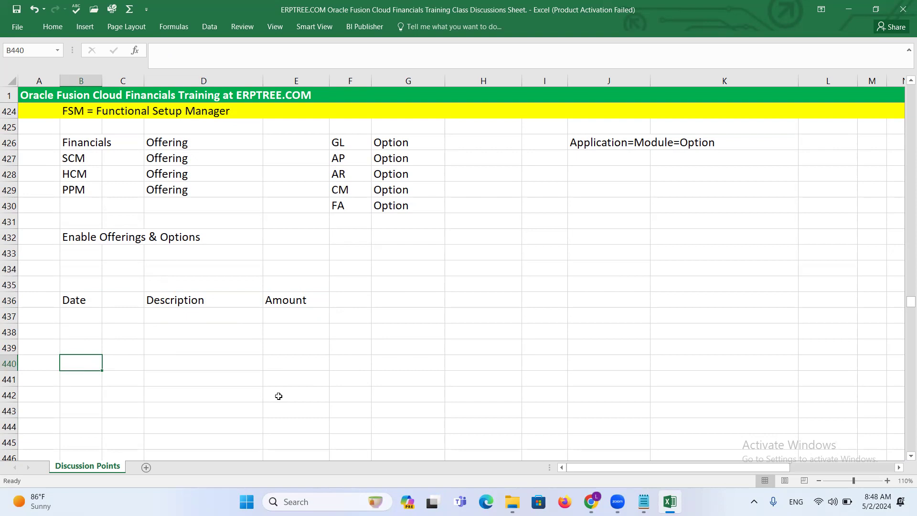
{"action": "key", "text": "Up"}
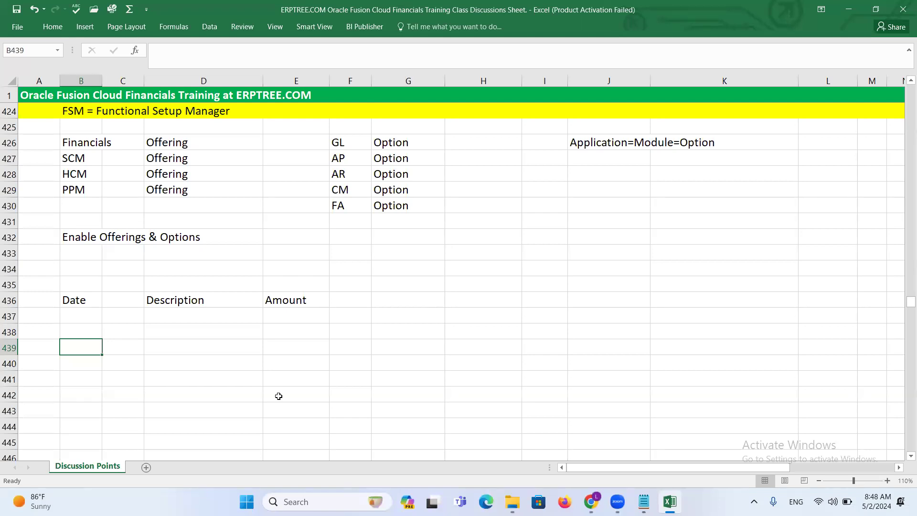
{"action": "type", "text": "C"}
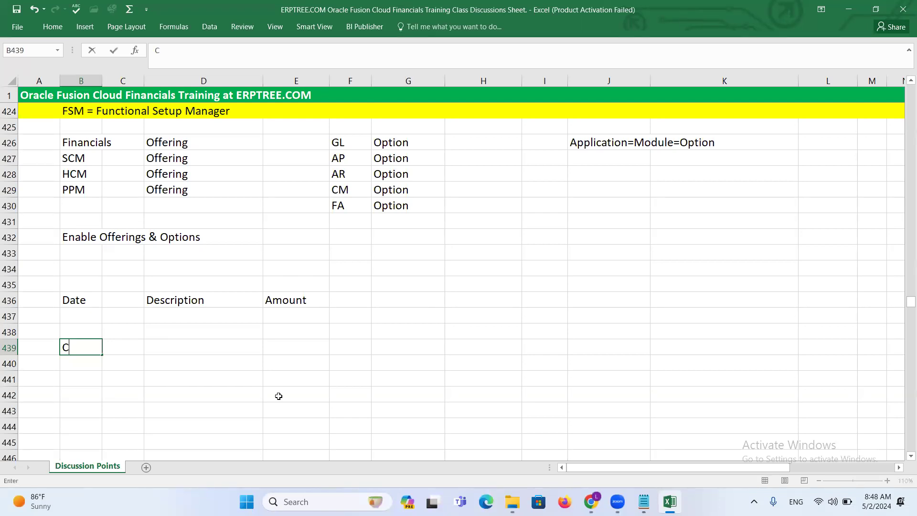
{"action": "type", "text": "alendar"}
{"action": "key", "text": "ctrl+Return"}
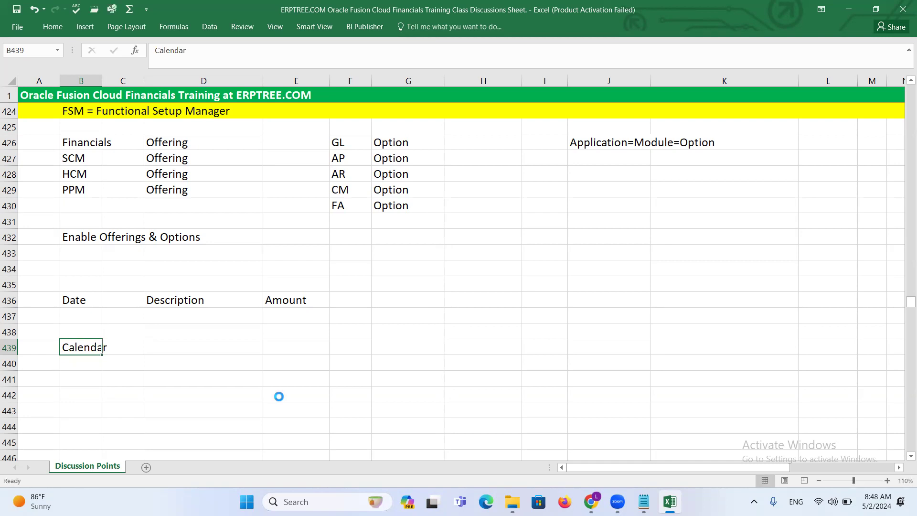
{"action": "key", "text": "ctrl+b"}
Enter Financial Year in cell B440, directly below the Calendar heading
{"action": "left_click", "coordinate": [95, 362]}
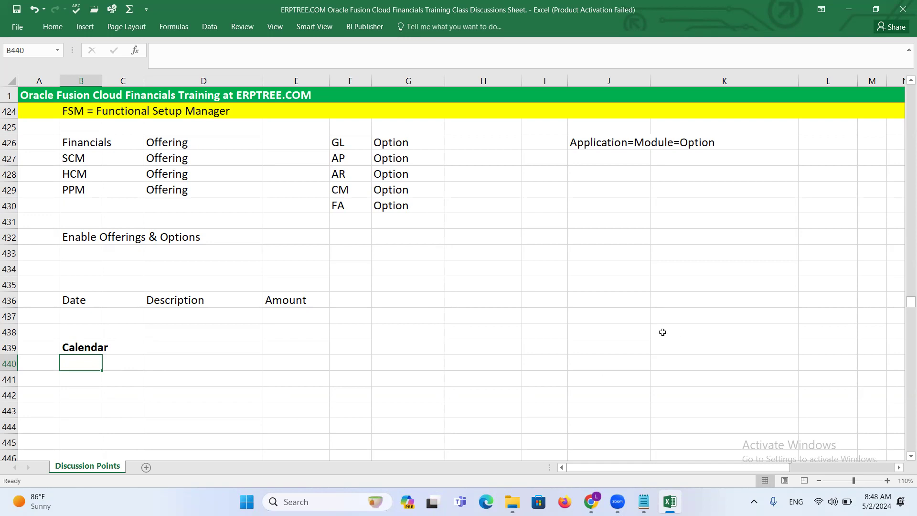
{"action": "scroll", "coordinate": [904, 455], "scroll_direction": "down", "scroll_amount": 2}
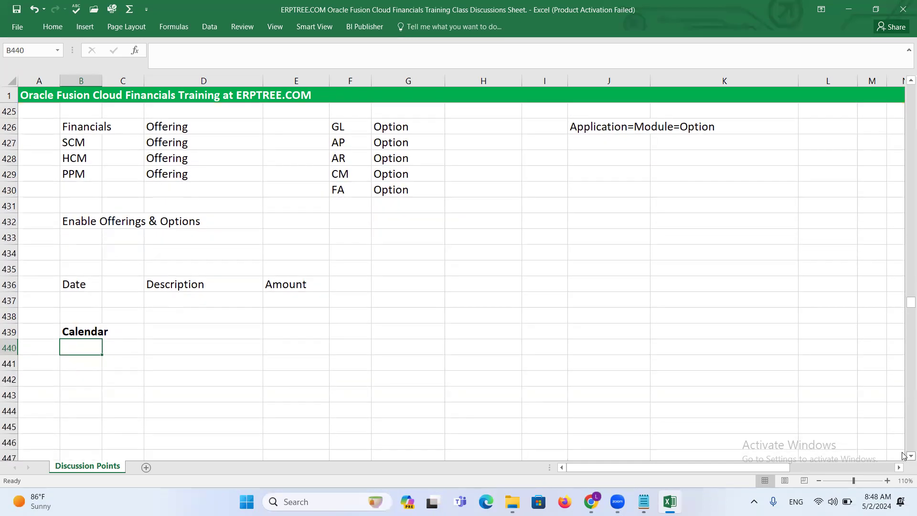
{"action": "scroll", "coordinate": [903, 455], "scroll_direction": "down", "scroll_amount": 2}
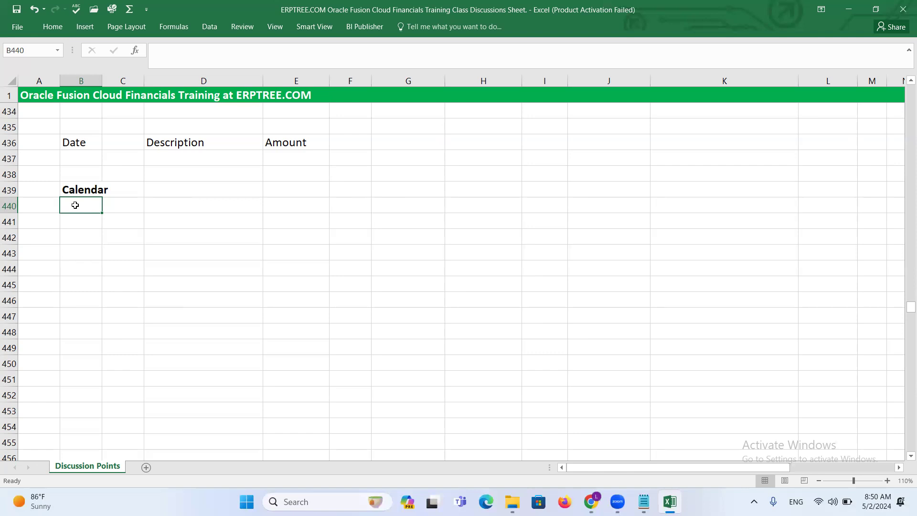
{"action": "type", "text": "Financi"}
{"action": "type", "text": "al Year"}
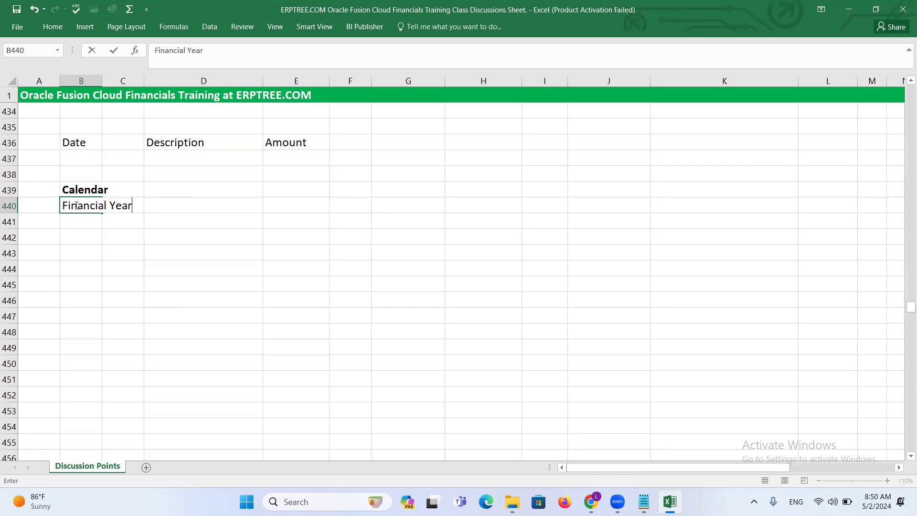
Add the entry Period Type: Monthly in cell B441, below Financial Year
{"action": "left_click", "coordinate": [72, 221]}
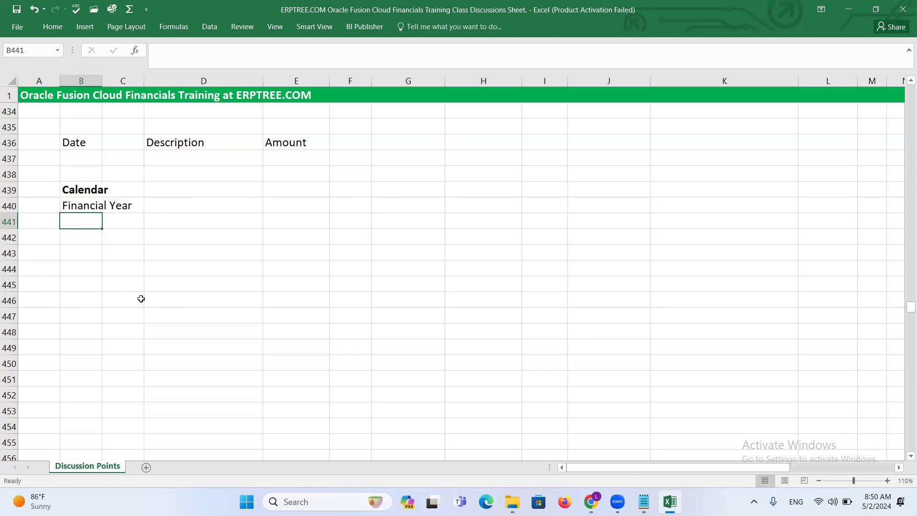
{"action": "type", "text": "Period"}
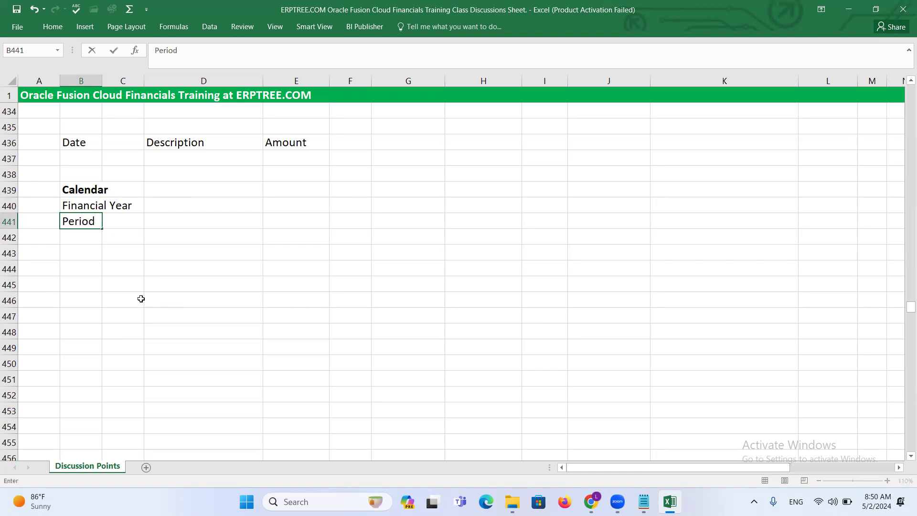
{"action": "type", "text": ": Monthly"}
{"action": "left_click", "coordinate": [82, 238]}
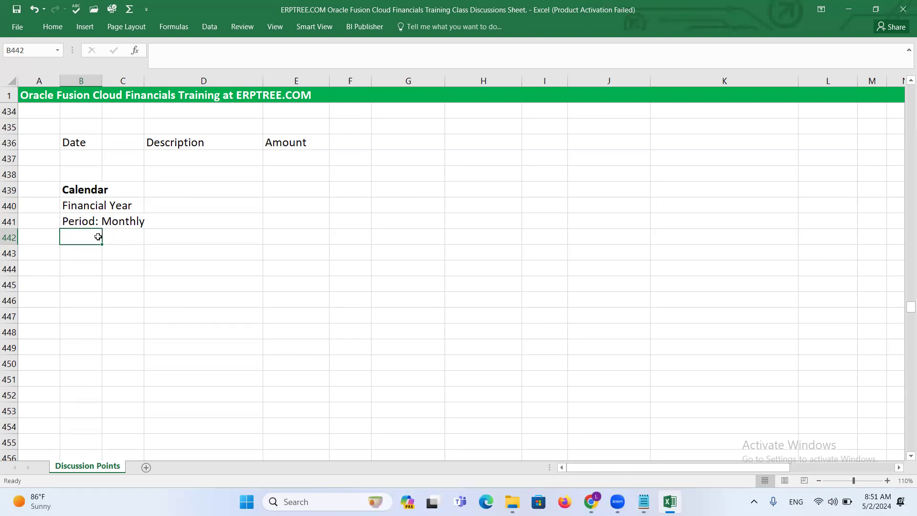
{"action": "double_click", "coordinate": [95, 220]}
{"action": "type", "text": "Type"}
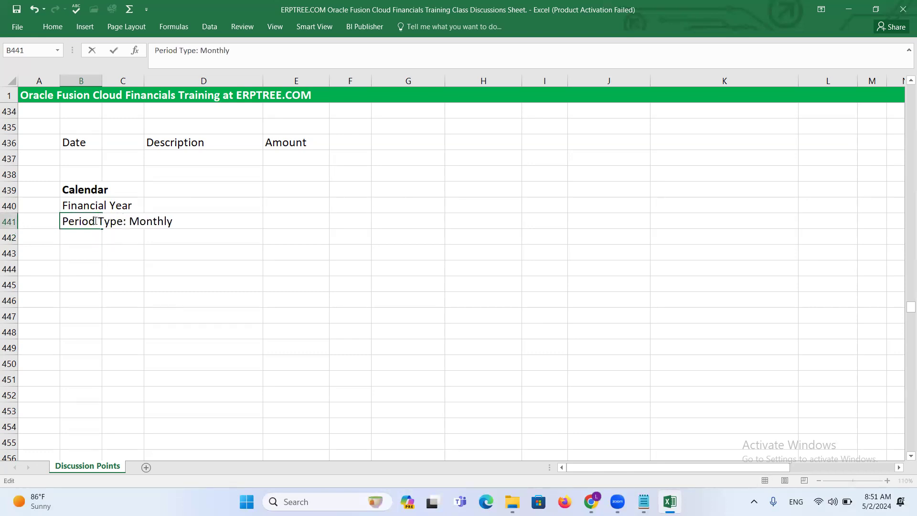
Enter Additional Periods in cell B442, directly below the Period Type entry
{"action": "left_click", "coordinate": [79, 234]}
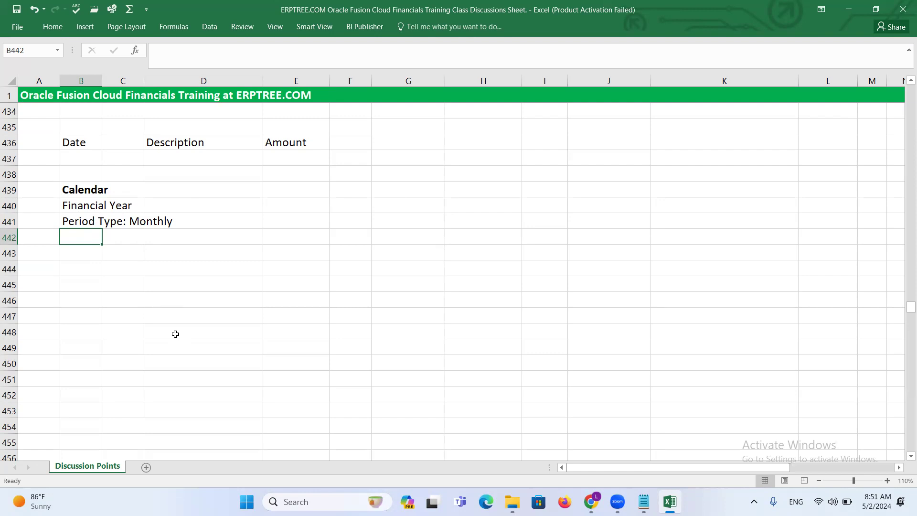
{"action": "type", "text": "Ad"}
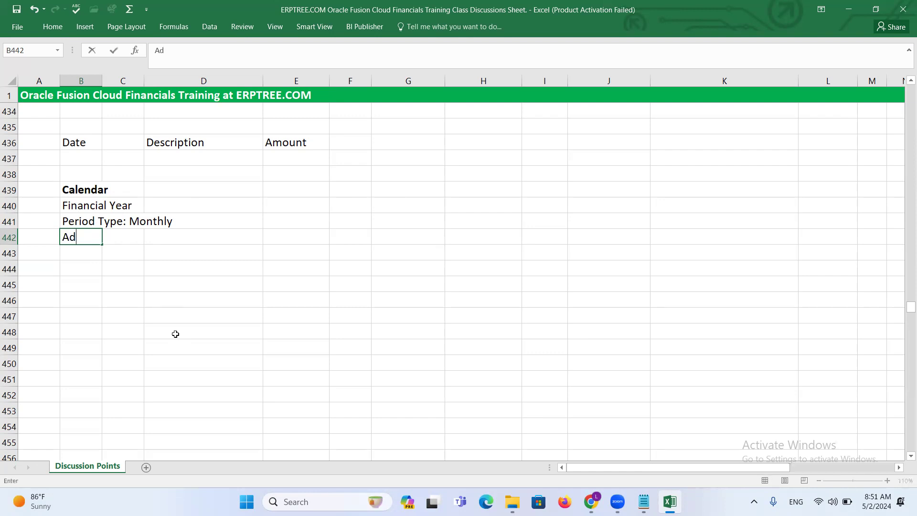
{"action": "type", "text": "ditional Periods"}
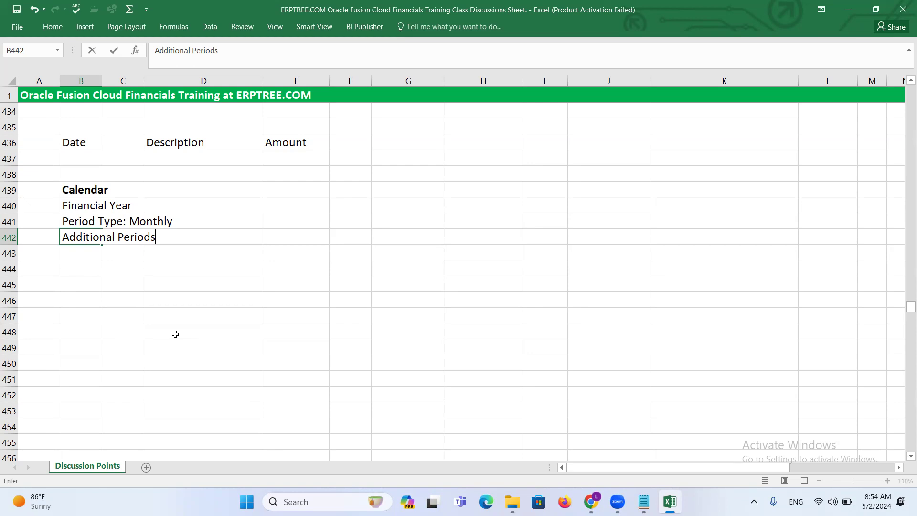
Replace the text in cell B442 with Adjustment Periods
{"action": "key", "text": "BackSpace"}
{"action": "key", "text": "BackSpace"}
{"action": "key", "text": "BackSpace"}
{"action": "key", "text": "BackSpace"}
{"action": "key", "text": "BackSpace"}
{"action": "key", "text": "BackSpace"}
{"action": "key", "text": "BackSpace"}
{"action": "key", "text": "BackSpace"}
{"action": "key", "text": "BackSpace"}
{"action": "key", "text": "BackSpace"}
{"action": "key", "text": "BackSpace"}
{"action": "key", "text": "BackSpace"}
{"action": "key", "text": "BackSpace"}
{"action": "key", "text": "BackSpace"}
{"action": "key", "text": "BackSpace"}
{"action": "key", "text": "BackSpace"}
{"action": "key", "text": "BackSpace"}
{"action": "key", "text": "BackSpace"}
{"action": "type", "text": "A"}
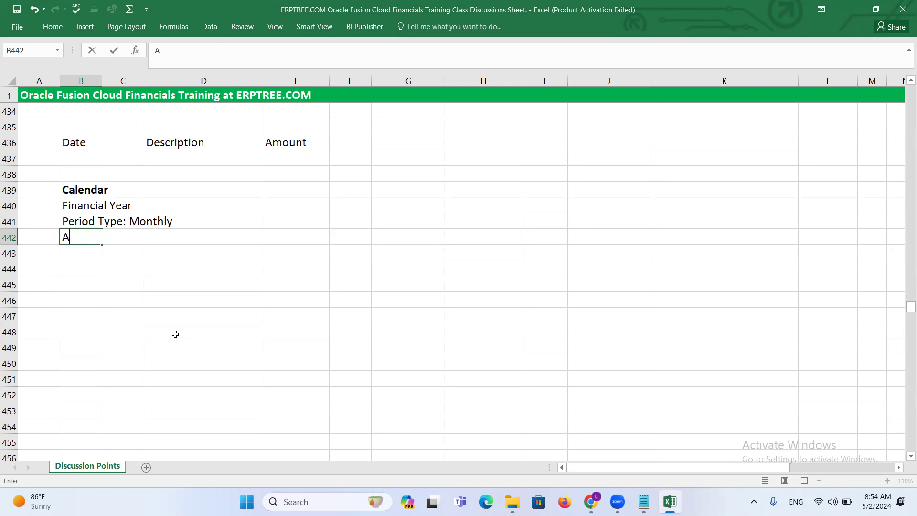
{"action": "type", "text": "djustment Periods"}
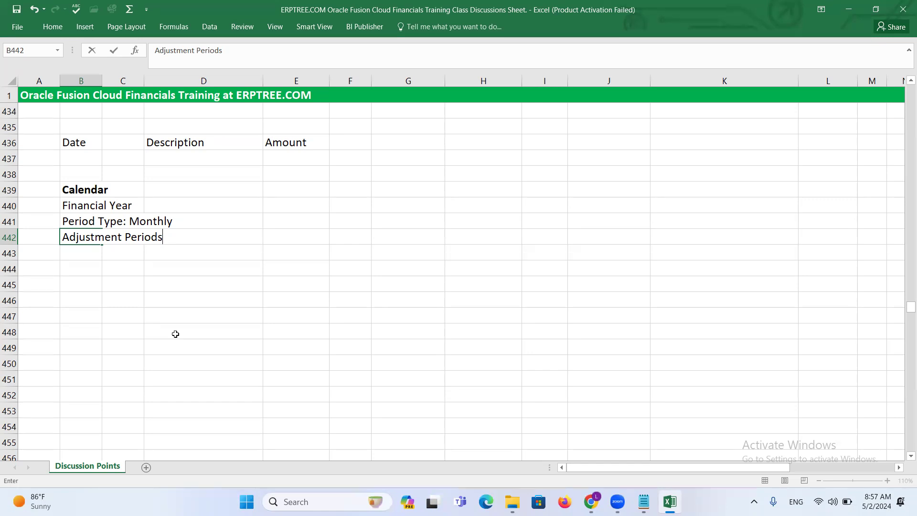
{"action": "left_click", "coordinate": [434, 67]}
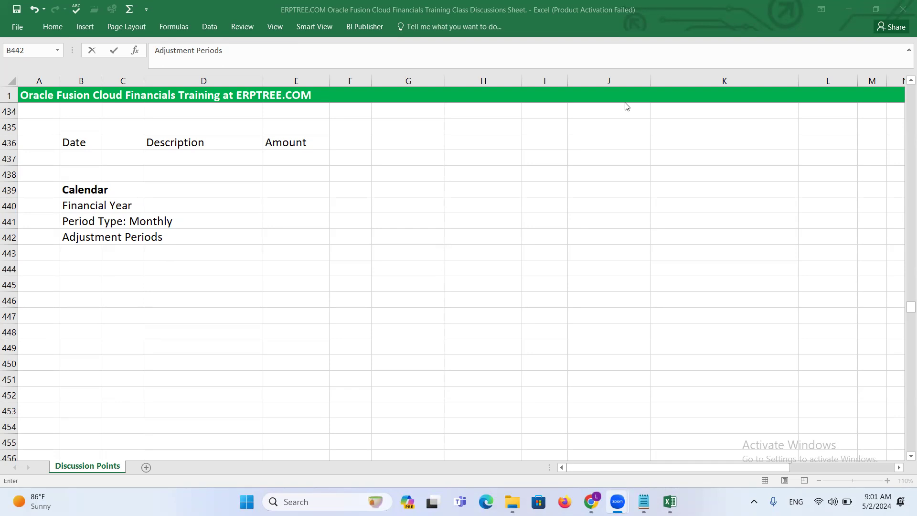
{"action": "left_click", "coordinate": [84, 140]}
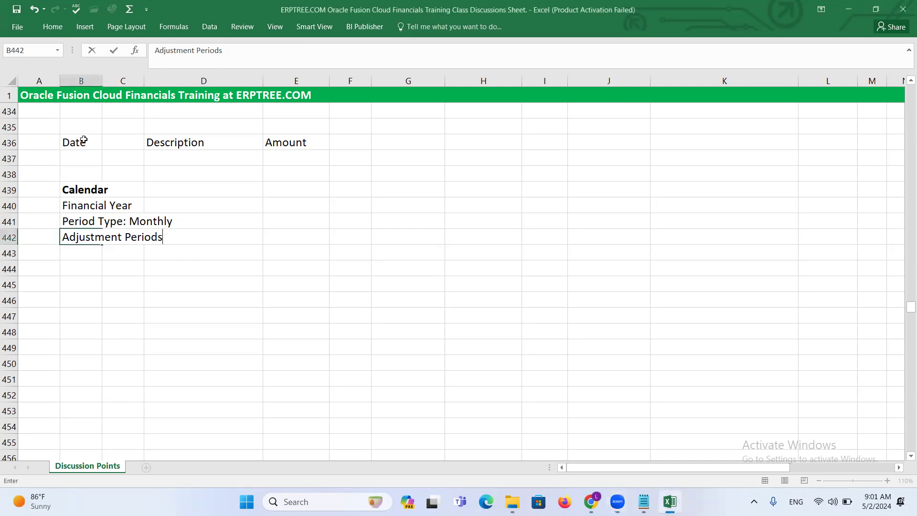
{"action": "left_click", "coordinate": [83, 140]}
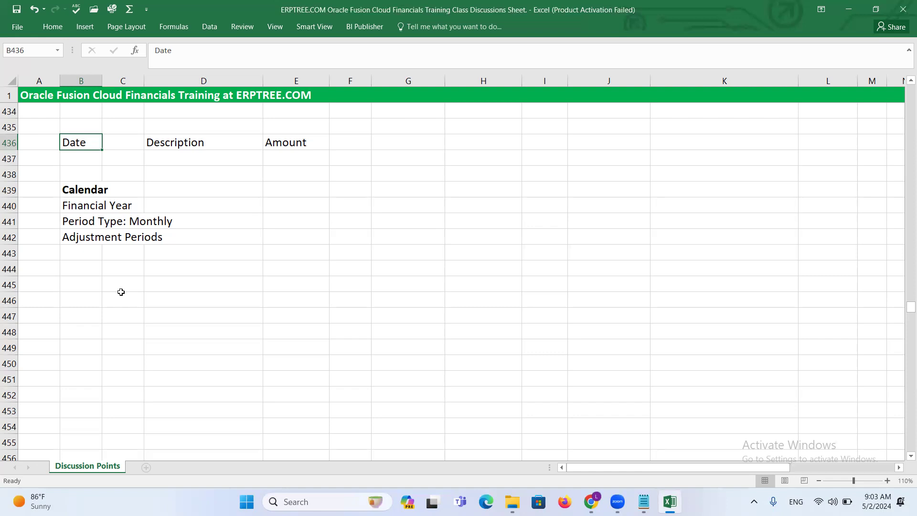
{"action": "left_click", "coordinate": [87, 267]}
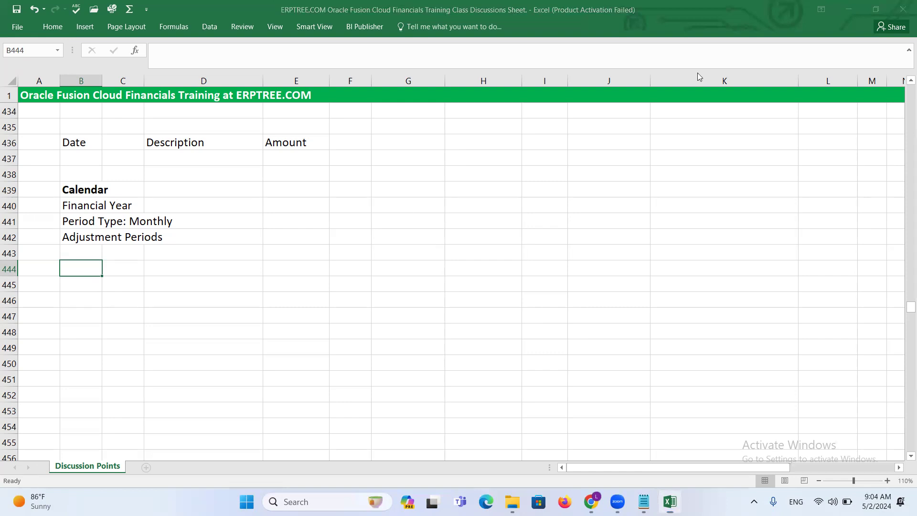
{"action": "left_click", "coordinate": [79, 253]}
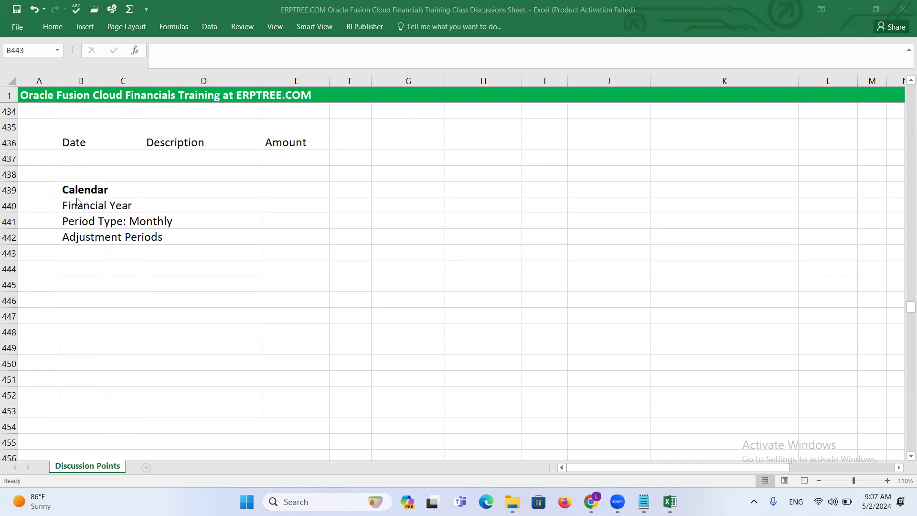
{"action": "left_click", "coordinate": [77, 237]}
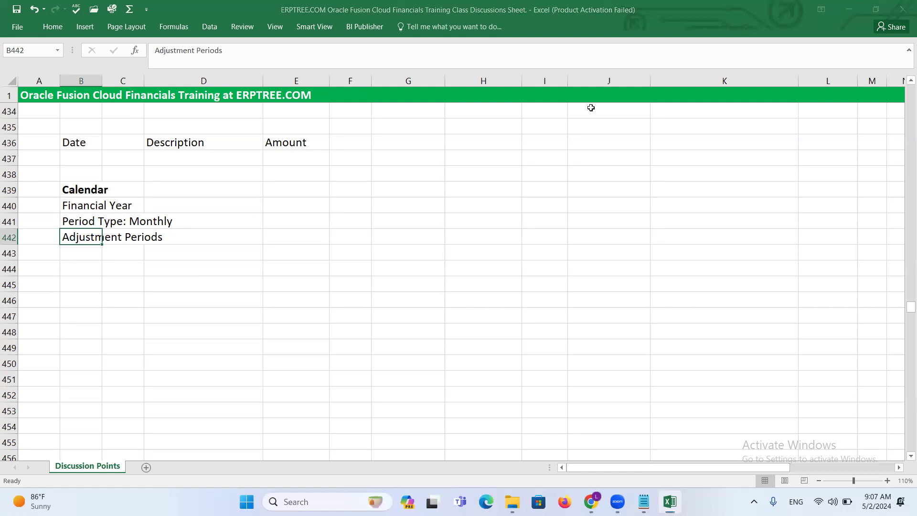
Enter BS as a heading in cell G441, in the same row as the Period Type entry
{"action": "left_click", "coordinate": [392, 224]}
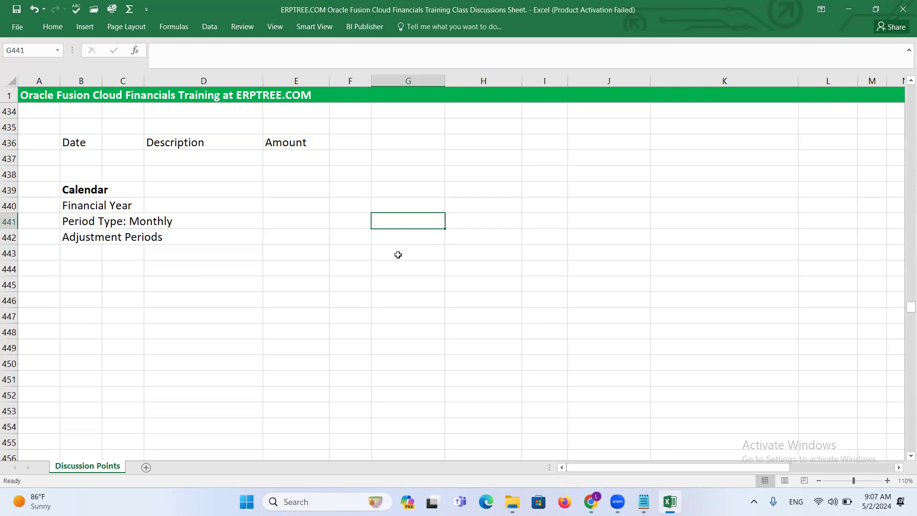
{"action": "type", "text": "T"}
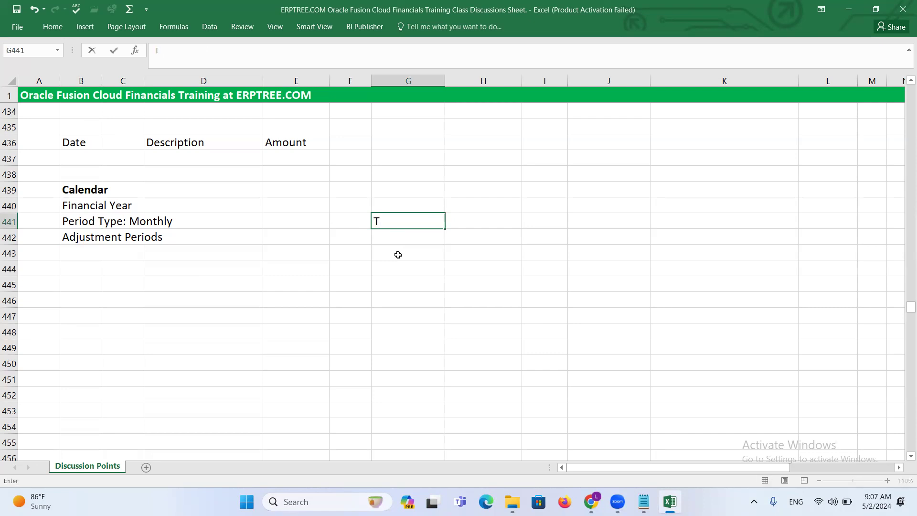
{"action": "key", "text": "BackSpace"}
{"action": "type", "text": "BS"}
Enter Assets in cell F442 and Liability in cell G442, below the BS heading
{"action": "left_click", "coordinate": [354, 245]}
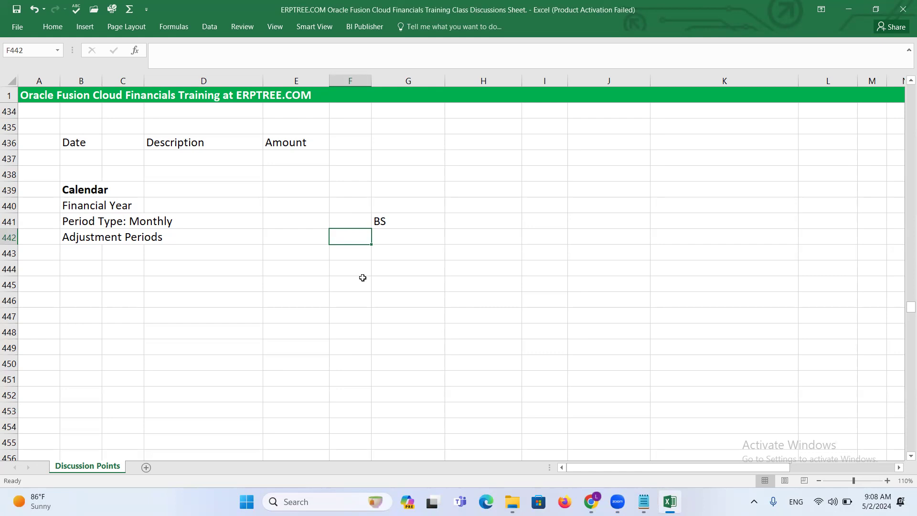
{"action": "type", "text": "Assets"}
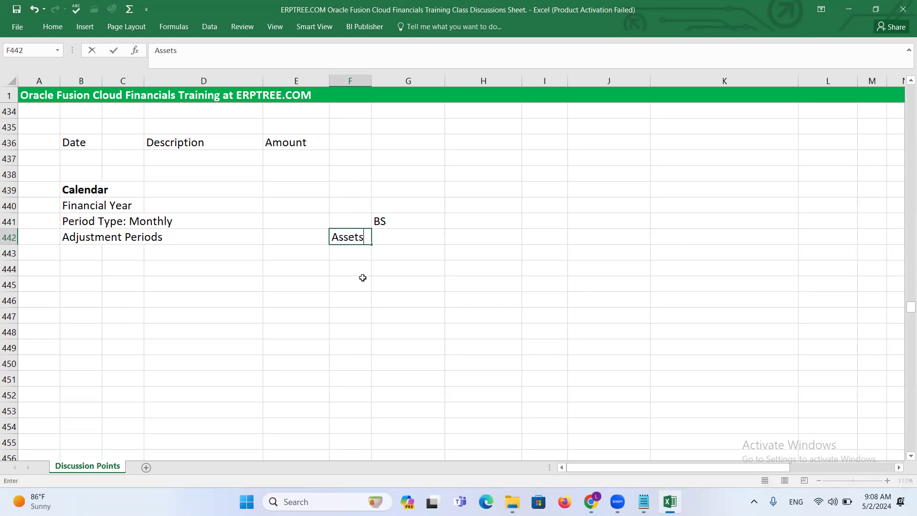
{"action": "key", "text": "Tab"}
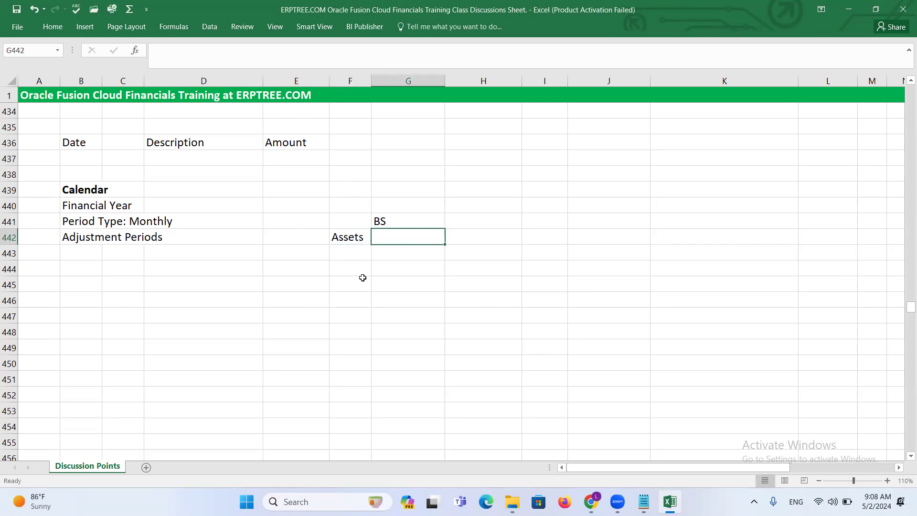
{"action": "type", "text": "Liabiility"}
{"action": "key", "text": "ctrl+Return"}
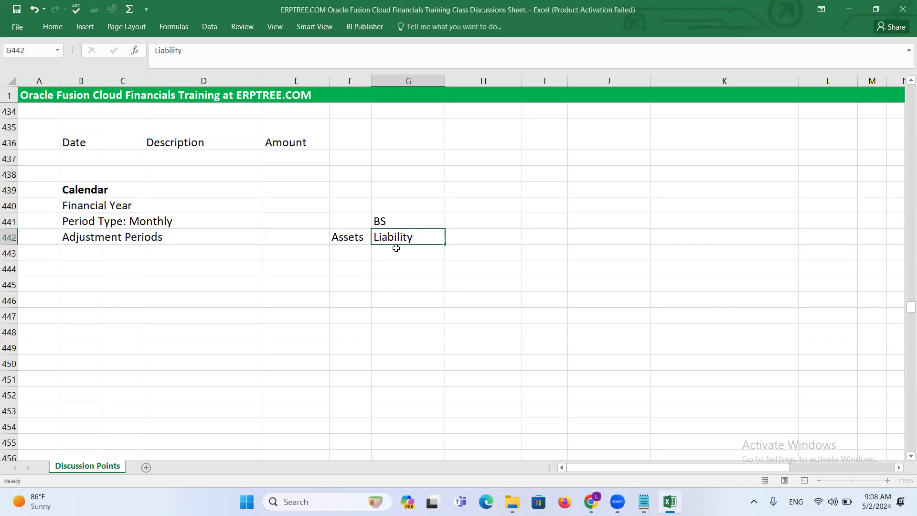
Enter the purchase order example PO: 1L in cell G435
{"action": "left_click", "coordinate": [419, 131]}
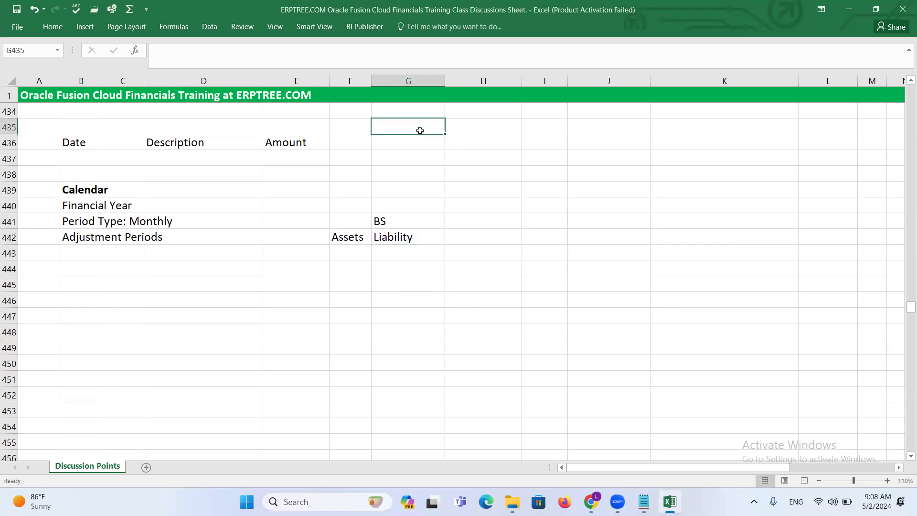
{"action": "type", "text": "PO"}
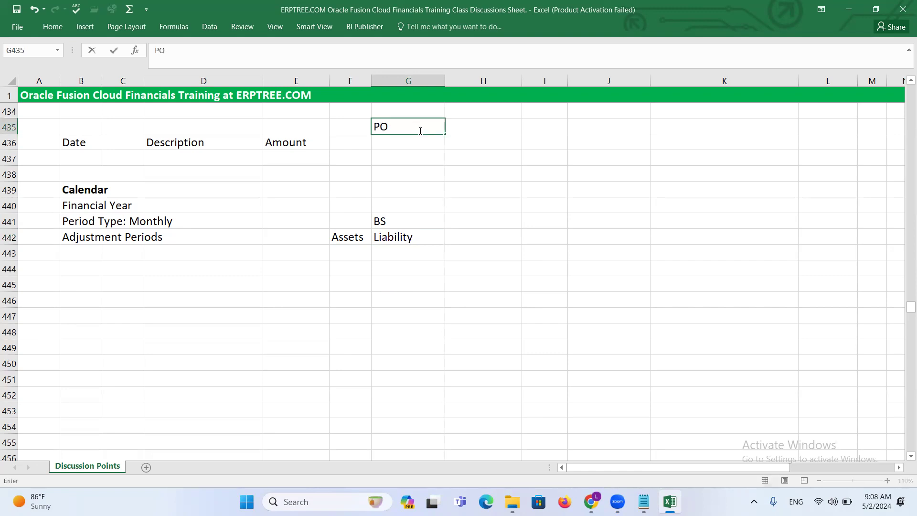
{"action": "type", "text": ": 1L"}
{"action": "key", "text": "Return"}
Enter Received: 1L in cell G436, directly below the PO entry
{"action": "type", "text": "Receiva"}
{"action": "key", "text": "BackSpace"}
{"action": "key", "text": "BackSpace"}
{"action": "key", "text": "BackSpace"}
{"action": "type", "text": "ived"}
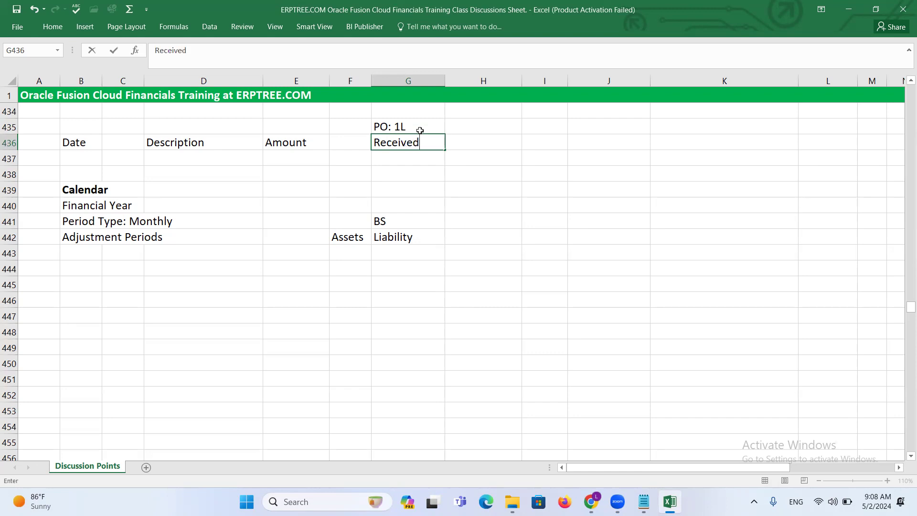
{"action": "type", "text": ": 1l"}
{"action": "key", "text": "BackSpace"}
{"action": "type", "text": "L"}
{"action": "left_click", "coordinate": [388, 223]}
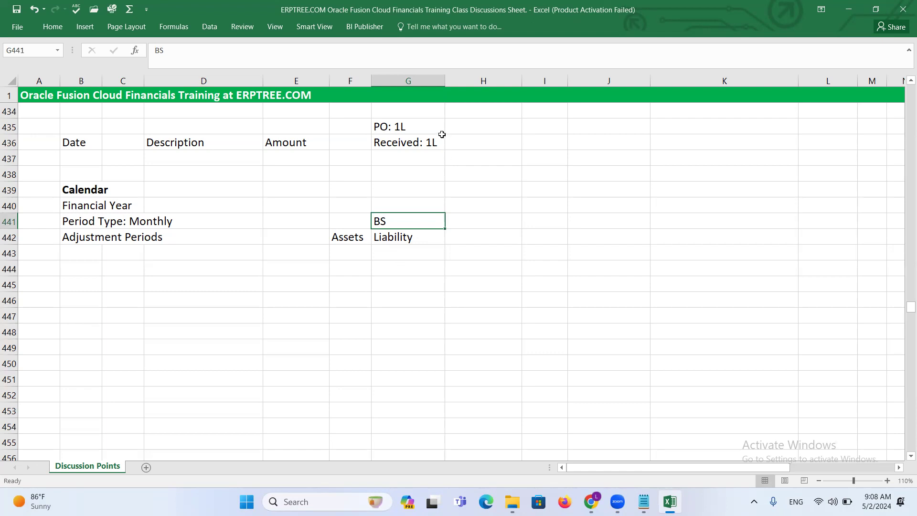
Enter No Invoice in cell G437, directly below the Received entry
{"action": "left_click", "coordinate": [405, 235]}
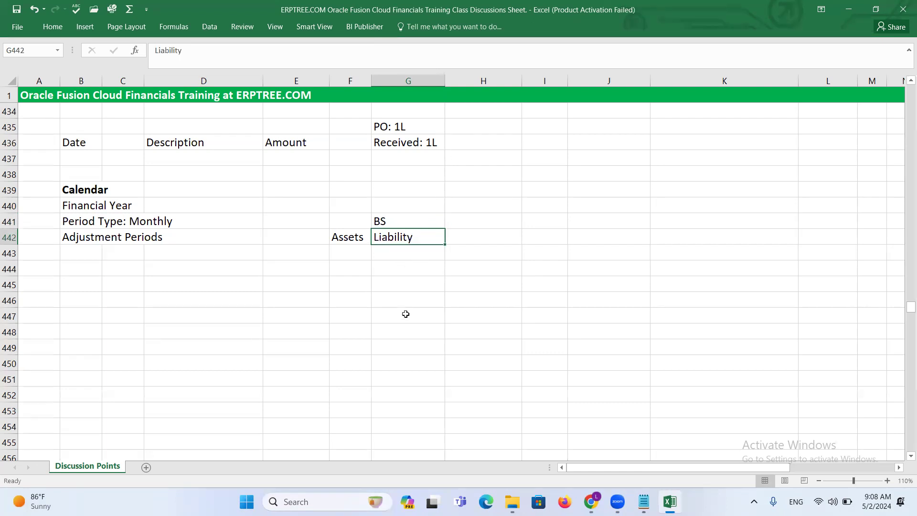
{"action": "left_click", "coordinate": [427, 144]}
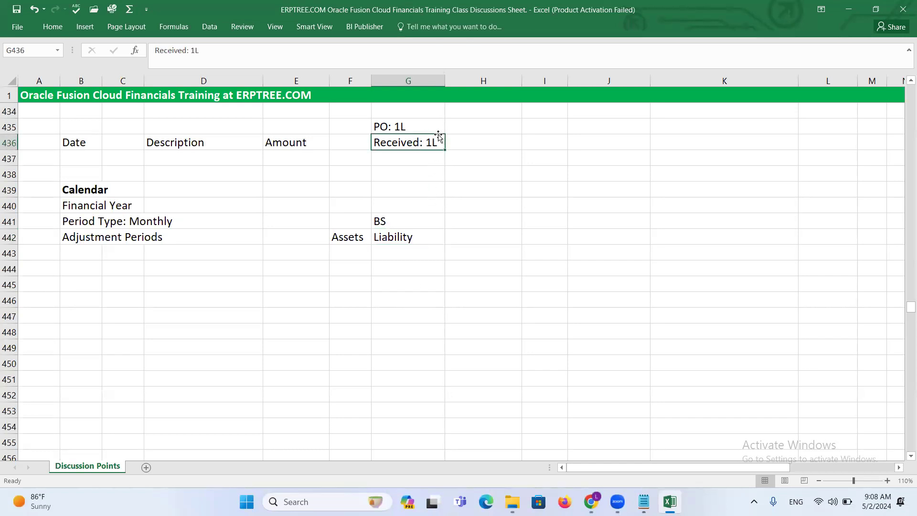
{"action": "left_click", "coordinate": [412, 160]}
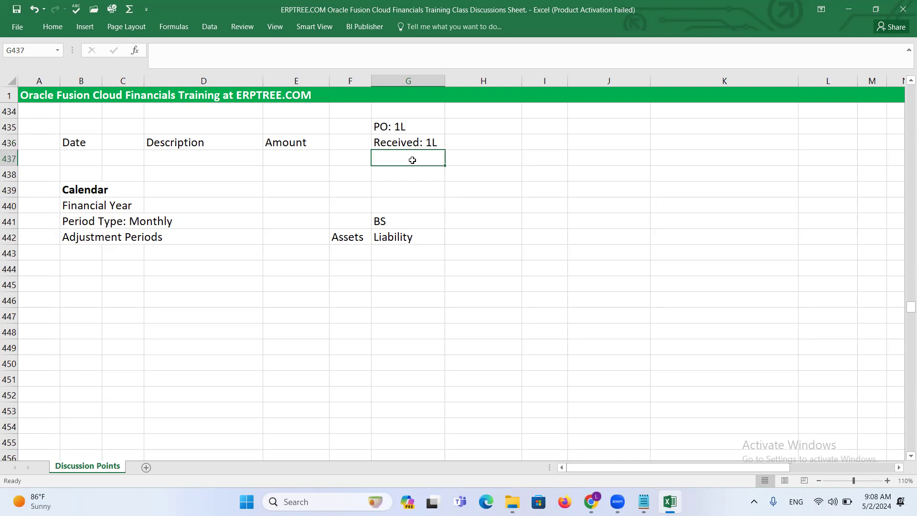
{"action": "type", "text": "R"}
{"action": "key", "text": "BackSpace"}
{"action": "type", "text": "No Invoice"}
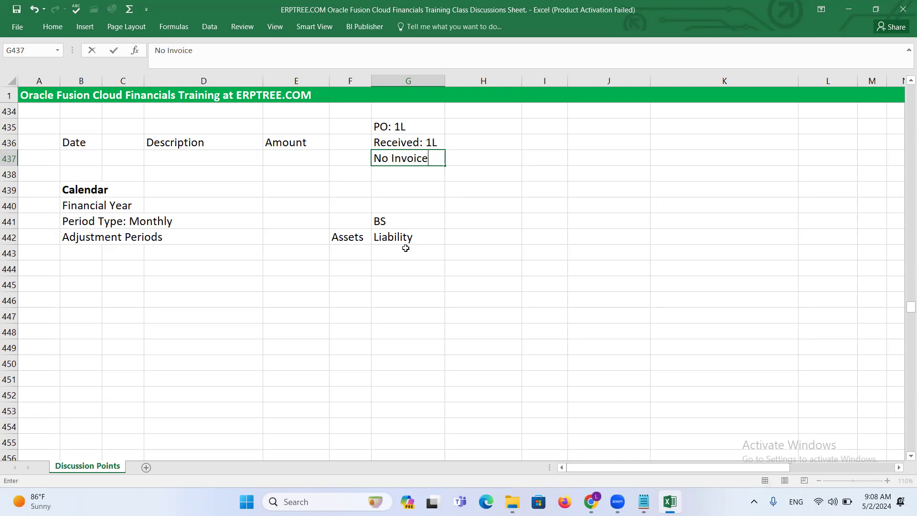
{"action": "left_click", "coordinate": [391, 220]}
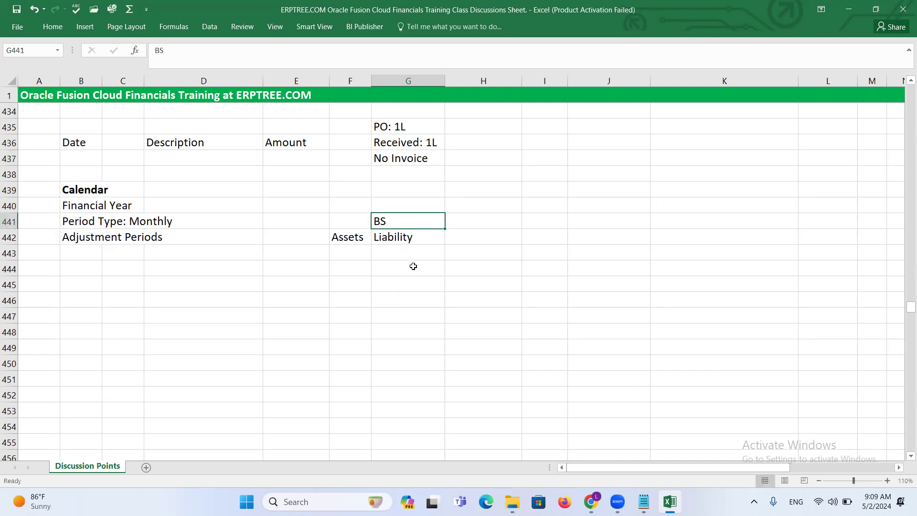
Extend the Liability entry in cell G442 so that it reads Liability: 25L
{"action": "left_click", "coordinate": [423, 238]}
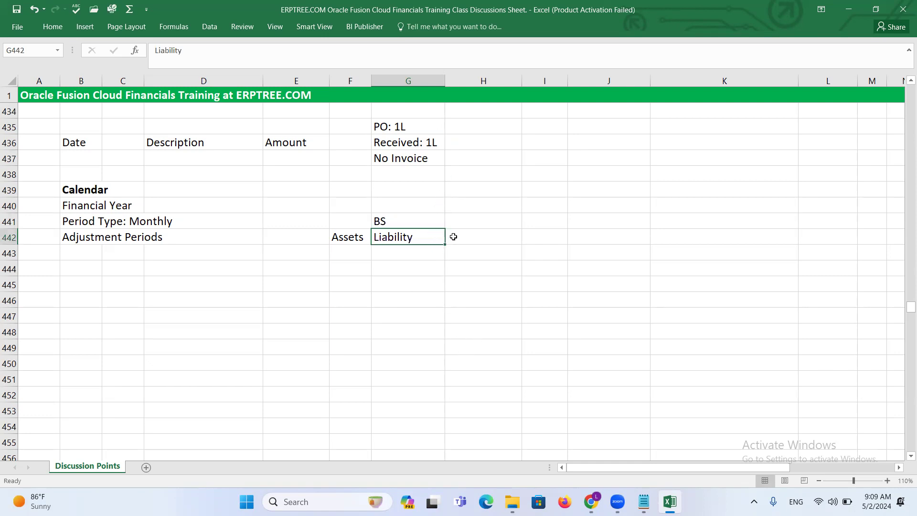
{"action": "double_click", "coordinate": [423, 237]}
{"action": "type", "text": ": 25"}
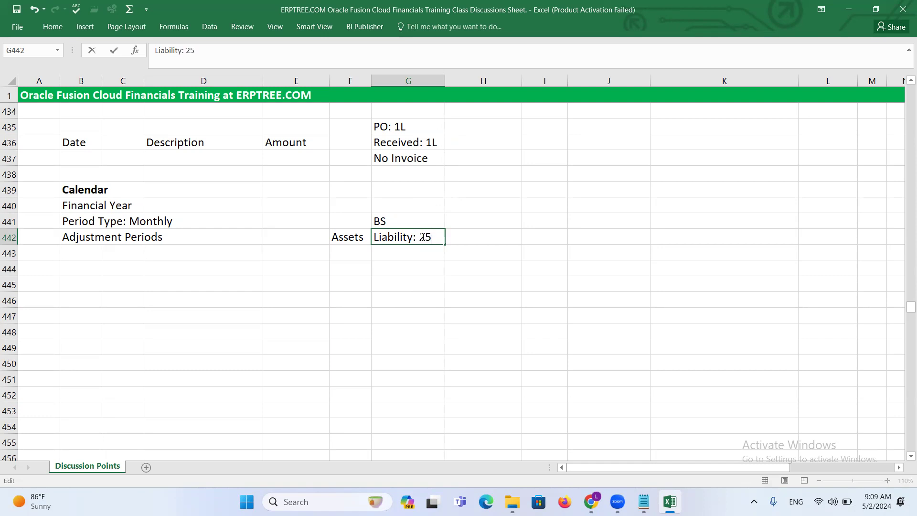
{"action": "type", "text": "L"}
{"action": "left_click", "coordinate": [433, 142]}
{"action": "left_click", "coordinate": [415, 160]}
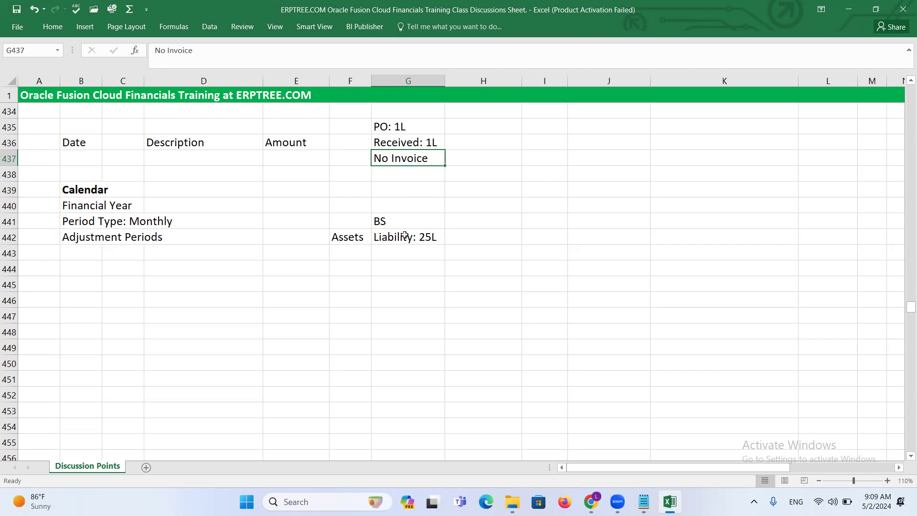
{"action": "left_click", "coordinate": [430, 141]}
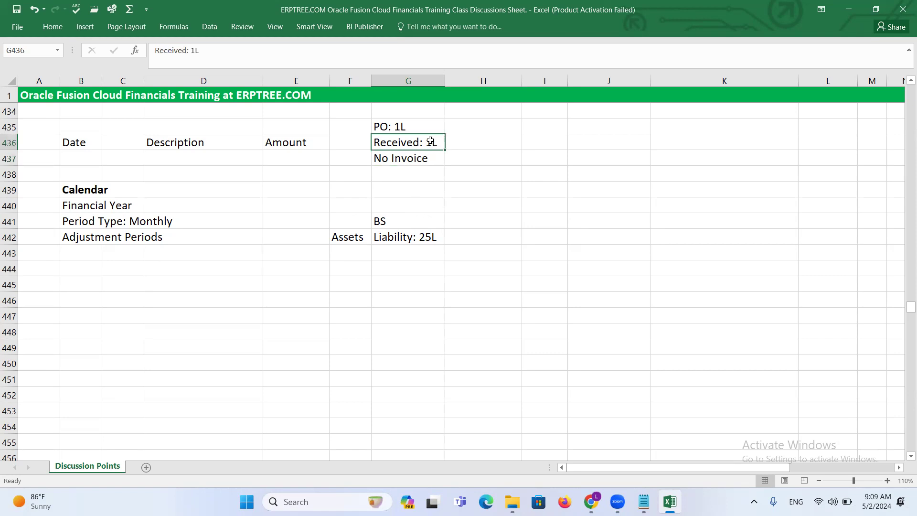
{"action": "left_click", "coordinate": [125, 251]}
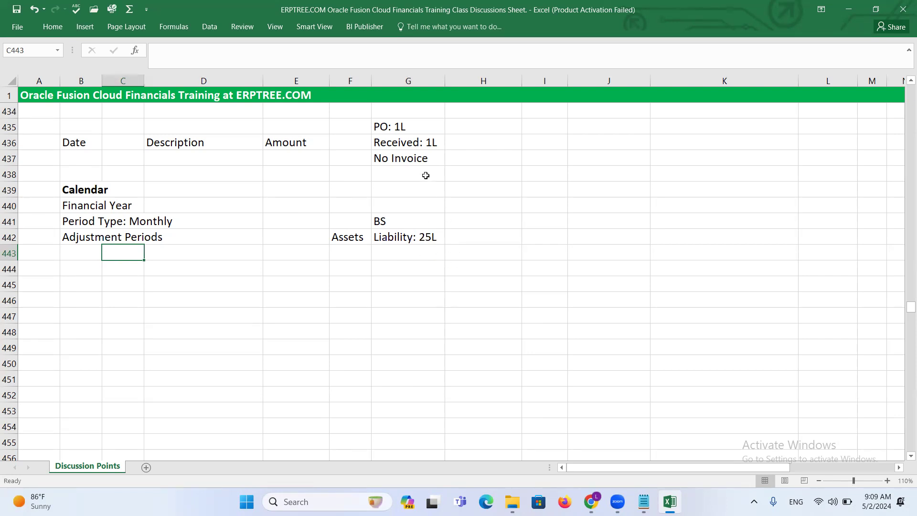
Clear the PO, received, invoice, balance sheet, assets and liability example notes from cells F435:H443
{"action": "left_click", "coordinate": [419, 160]}
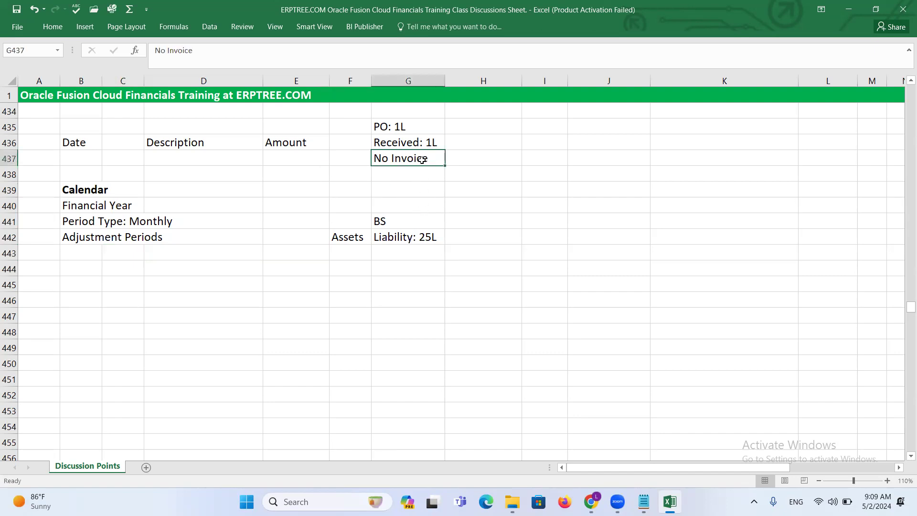
{"action": "left_click", "coordinate": [117, 251]}
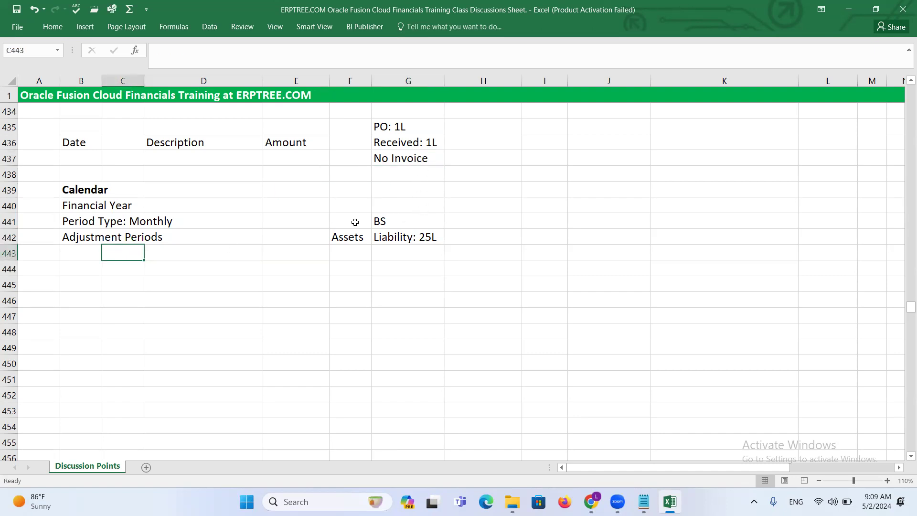
{"action": "left_click", "coordinate": [423, 156]}
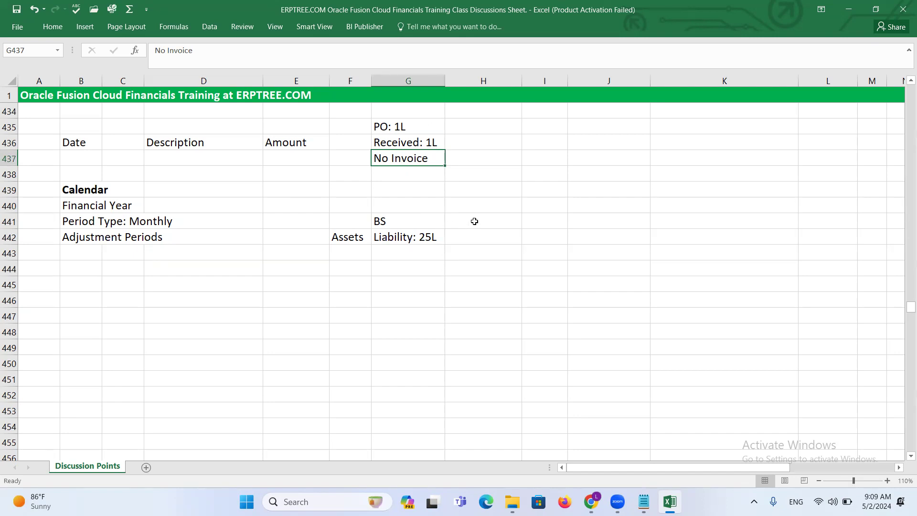
{"action": "left_click_drag", "start_coordinate": [345, 125], "coordinate": [451, 249]}
{"action": "key", "text": "Delete"}
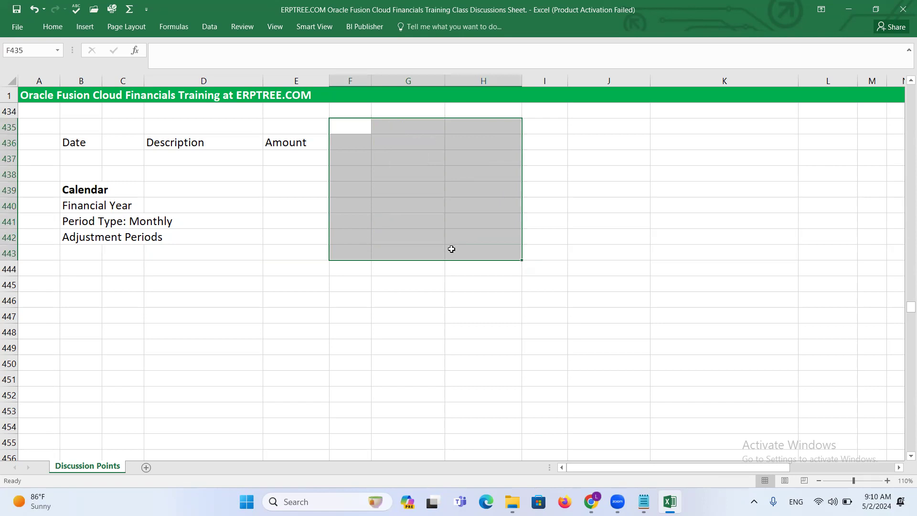
{"action": "left_click", "coordinate": [405, 308]}
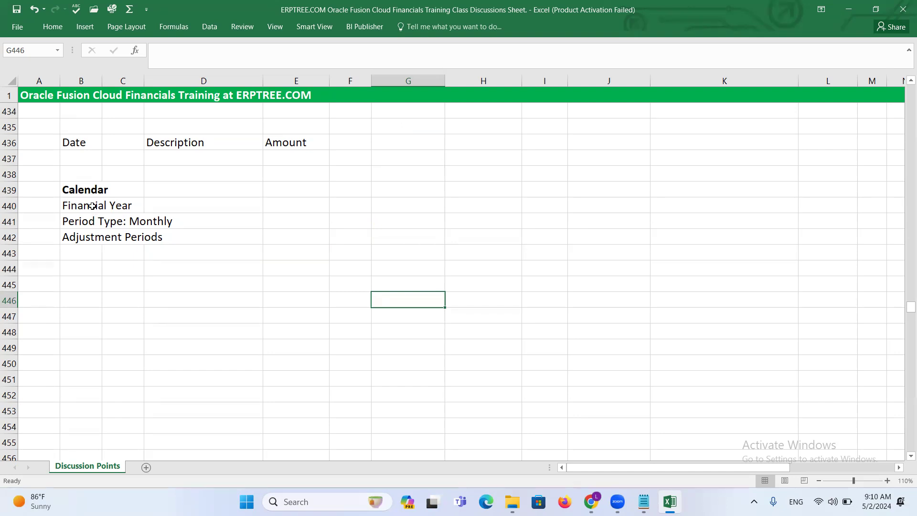
Extend the Calendar heading in cell B439 to read "Calendar/Accounting Calendar"
{"action": "left_click", "coordinate": [71, 191]}
{"action": "left_click_drag", "start_coordinate": [70, 191], "coordinate": [223, 260]}
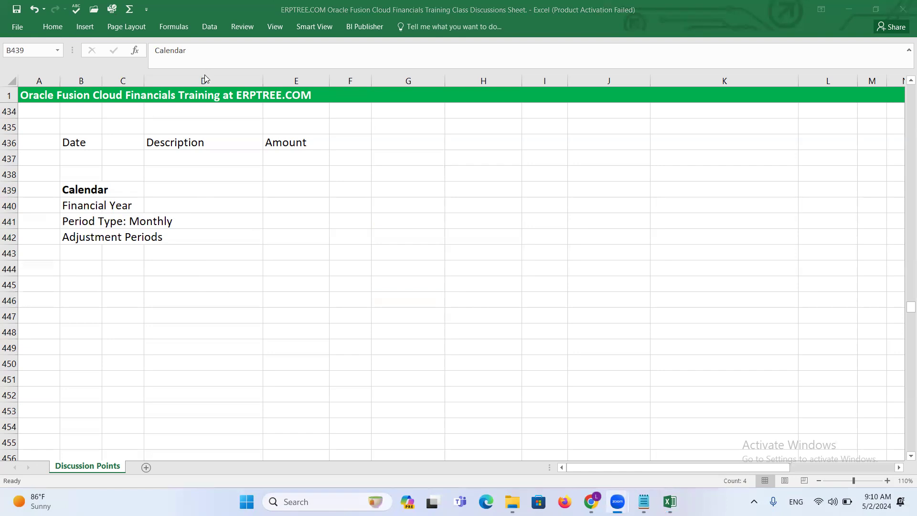
{"action": "left_click", "coordinate": [79, 261]}
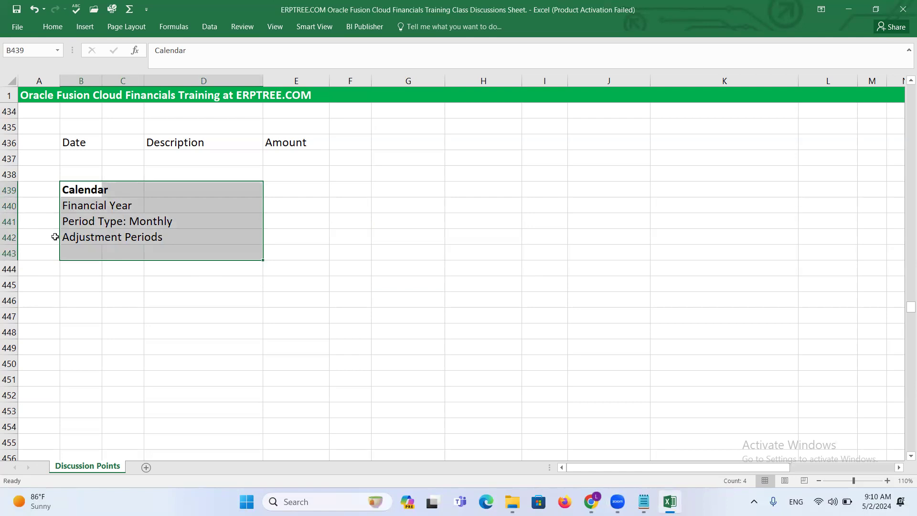
{"action": "left_click", "coordinate": [79, 188]}
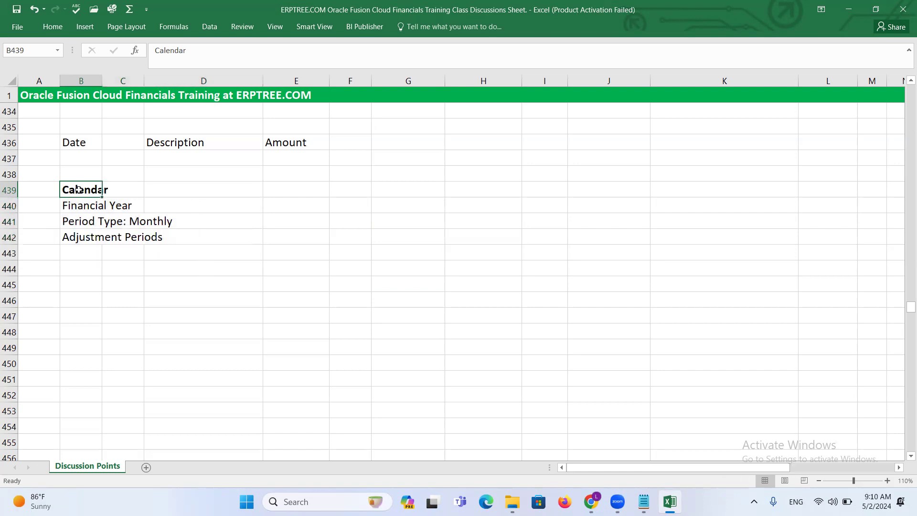
{"action": "left_click", "coordinate": [217, 67]}
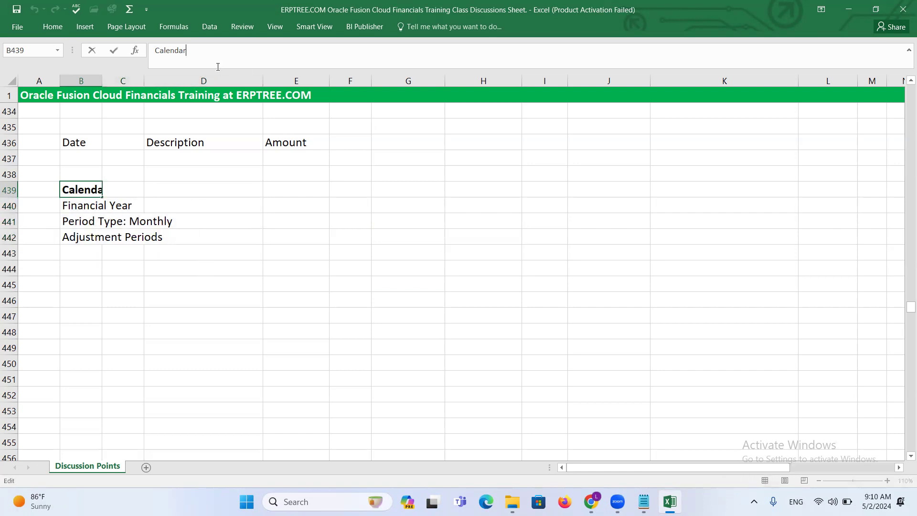
{"action": "type", "text": "/"}
{"action": "type", "text": "C"}
{"action": "key", "text": "BackSpace"}
{"action": "key", "text": "BackSpace"}
{"action": "type", "text": "Accountin"}
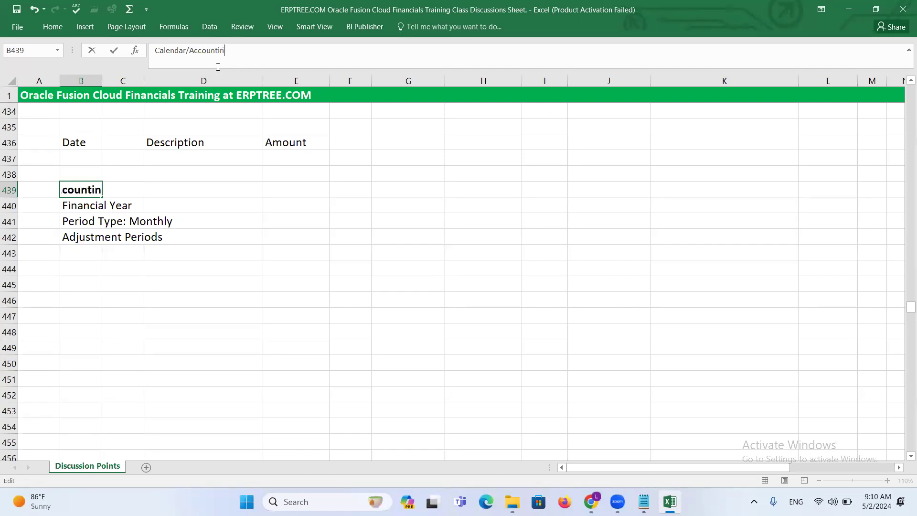
{"action": "type", "text": "g Calendar"}
{"action": "left_click", "coordinate": [191, 309]}
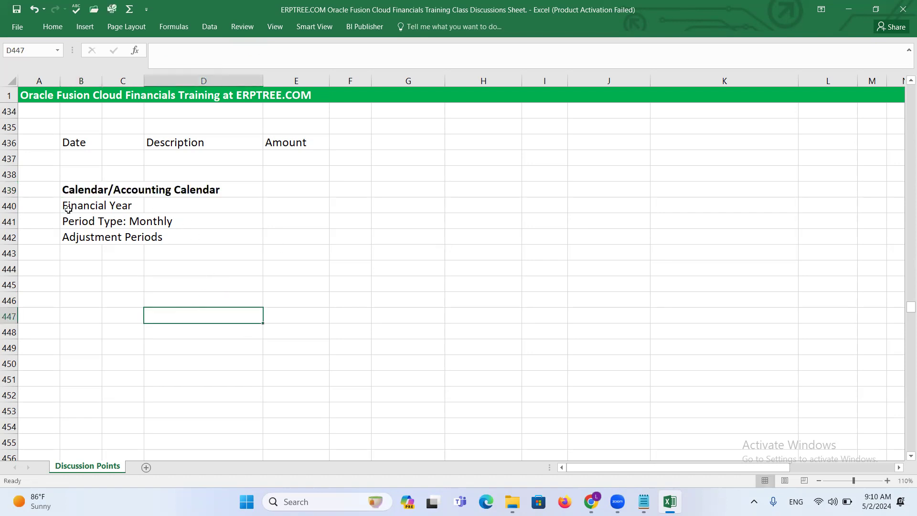
Switch to Oracle Fusion in Chrome and open Setup and Maintenance with the Financials offering selected
{"action": "left_click", "coordinate": [77, 143]}
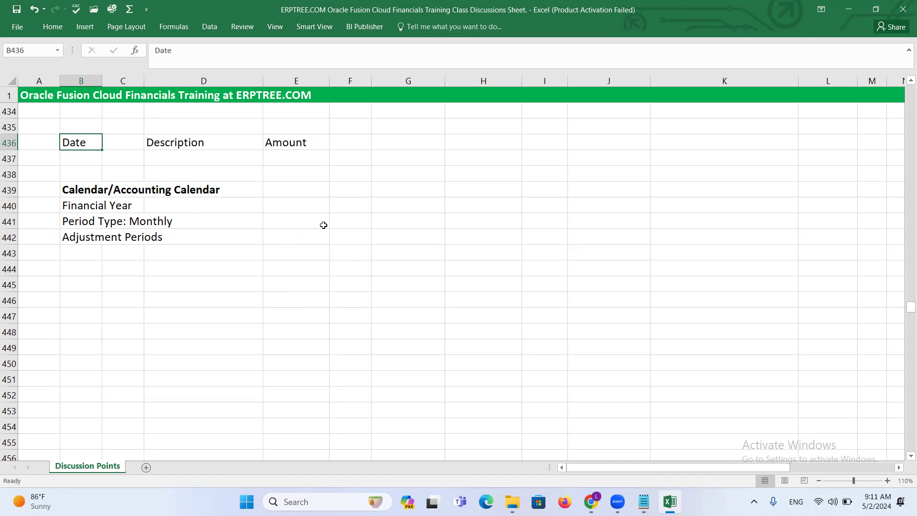
{"action": "left_click", "coordinate": [593, 500]}
{"action": "left_click", "coordinate": [889, 142]}
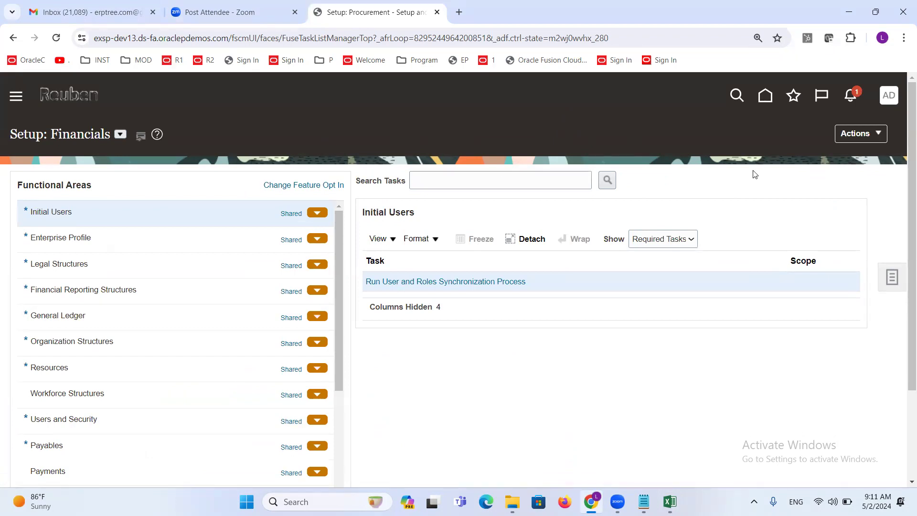
{"action": "left_click", "coordinate": [890, 97]}
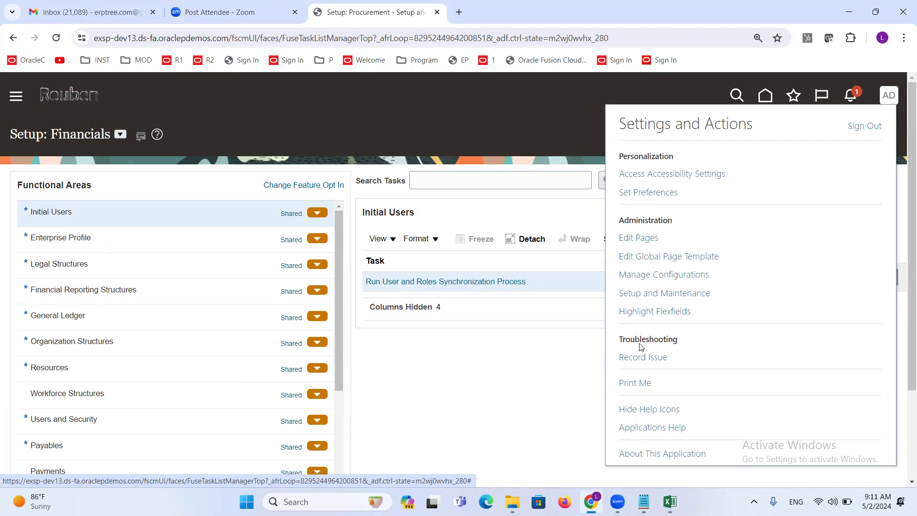
{"action": "left_click", "coordinate": [655, 295]}
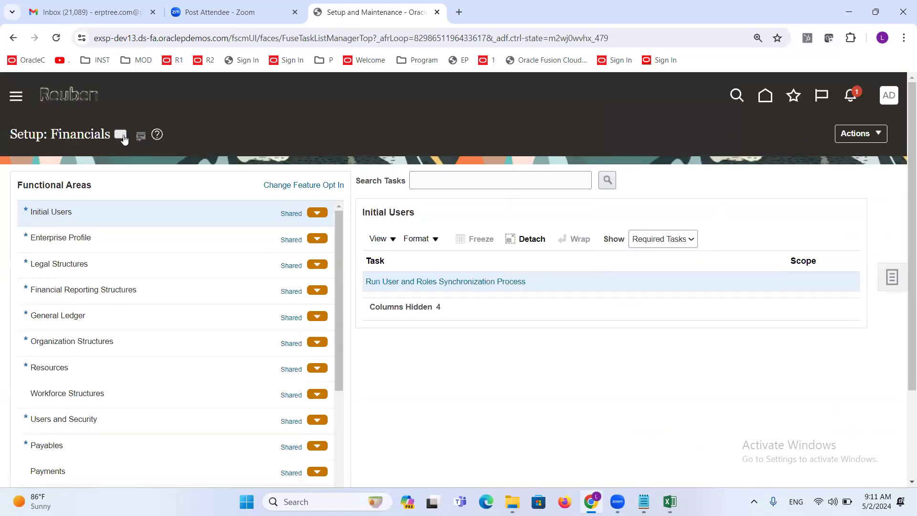
{"action": "left_click", "coordinate": [121, 136]}
{"action": "left_click", "coordinate": [138, 221]}
{"action": "left_click_drag", "start_coordinate": [51, 133], "coordinate": [110, 131]}
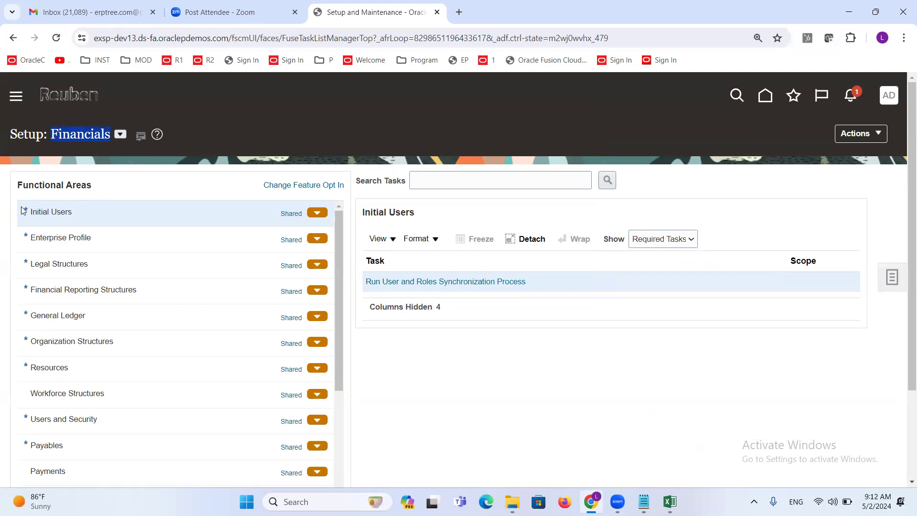
Search the setup tasks for "Accounting Cal" and open the Manage Accounting Calendars task
{"action": "left_click", "coordinate": [472, 180]}
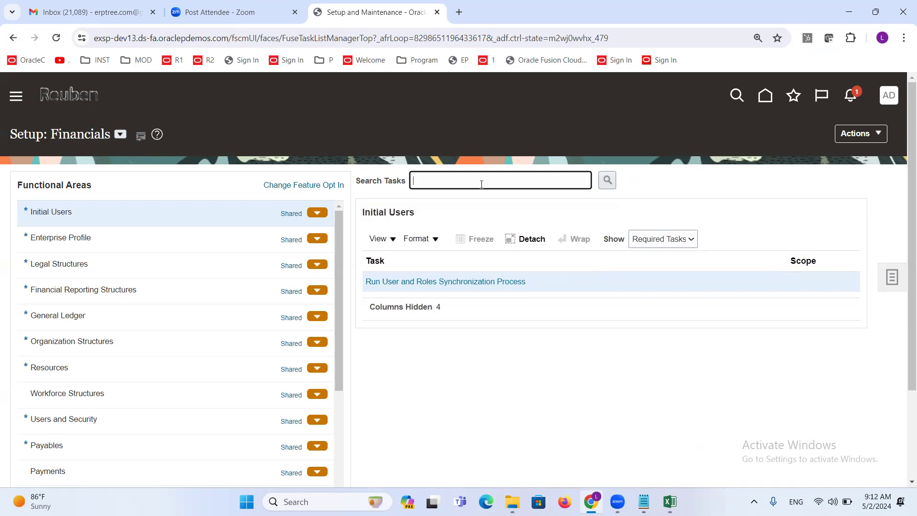
{"action": "mouse_move", "coordinate": [670, 501]}
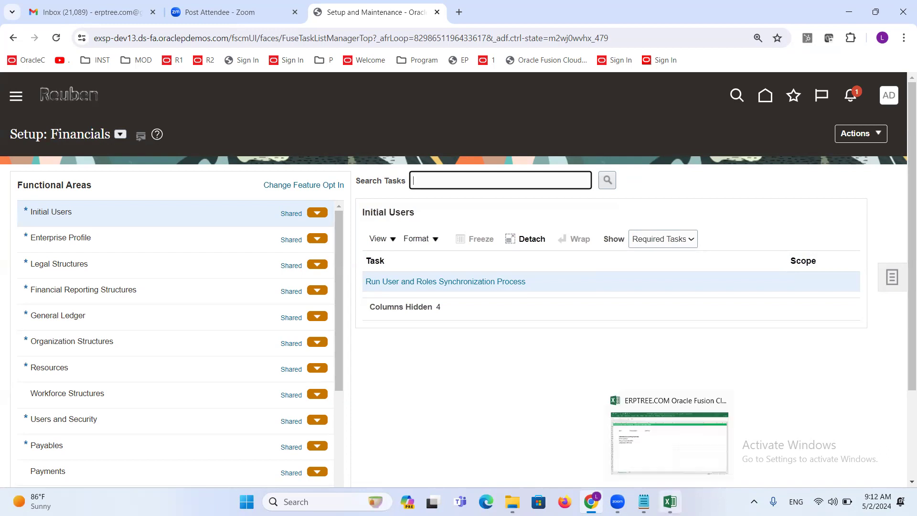
{"action": "left_click", "coordinate": [670, 472]}
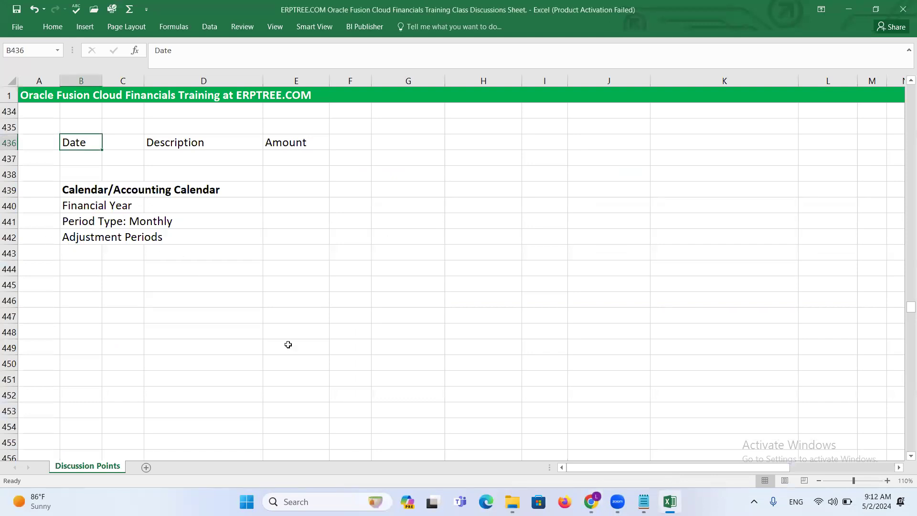
{"action": "mouse_move", "coordinate": [593, 496]}
{"action": "left_click", "coordinate": [590, 441]}
{"action": "left_click", "coordinate": [465, 183]}
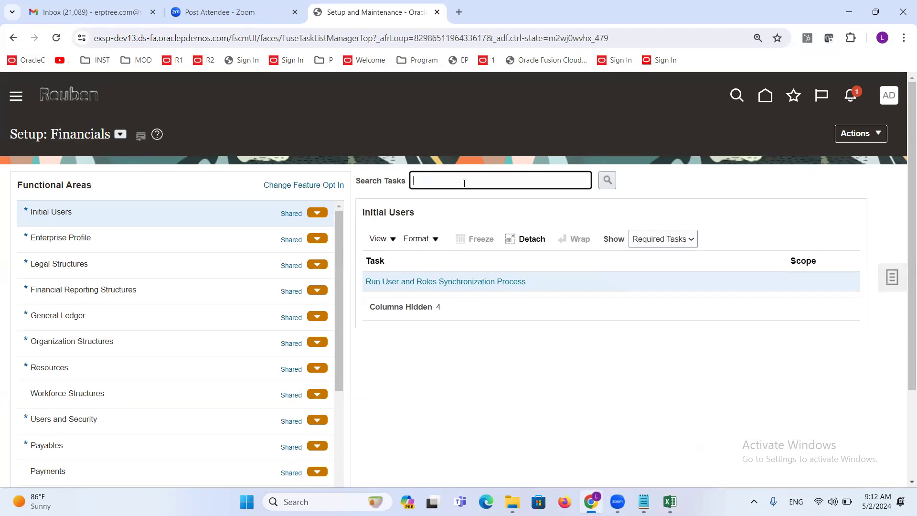
{"action": "type", "text": "Accounting Cal"}
{"action": "left_click", "coordinate": [608, 181]}
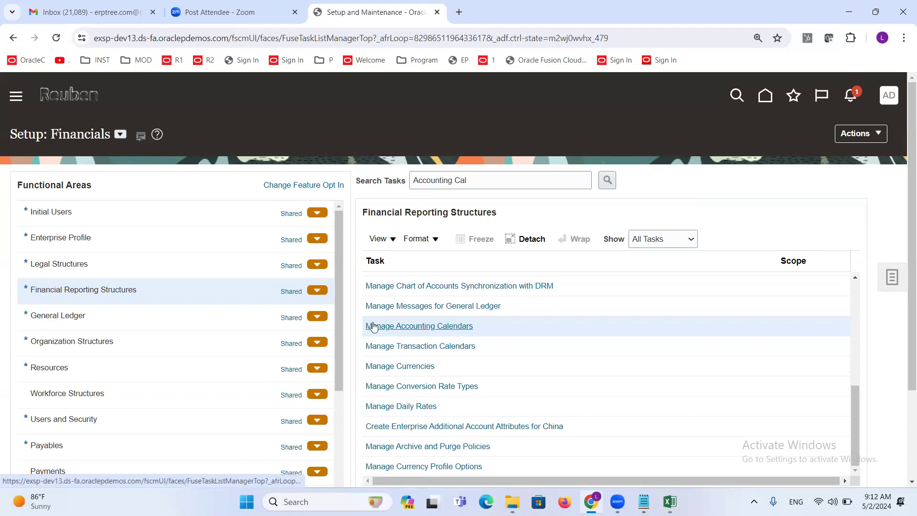
{"action": "left_click", "coordinate": [418, 329]}
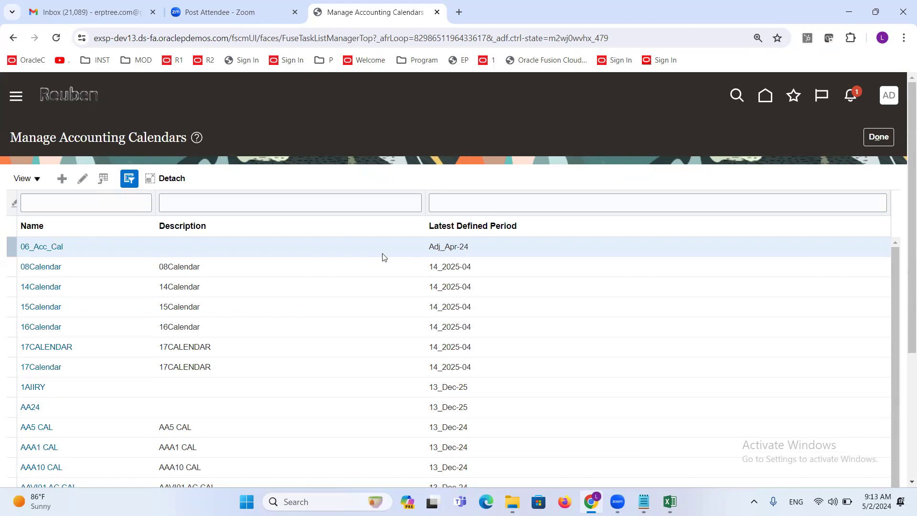
Try to filter the accounting calendars by name, and return to the Financials setup page
{"action": "left_click", "coordinate": [79, 204]}
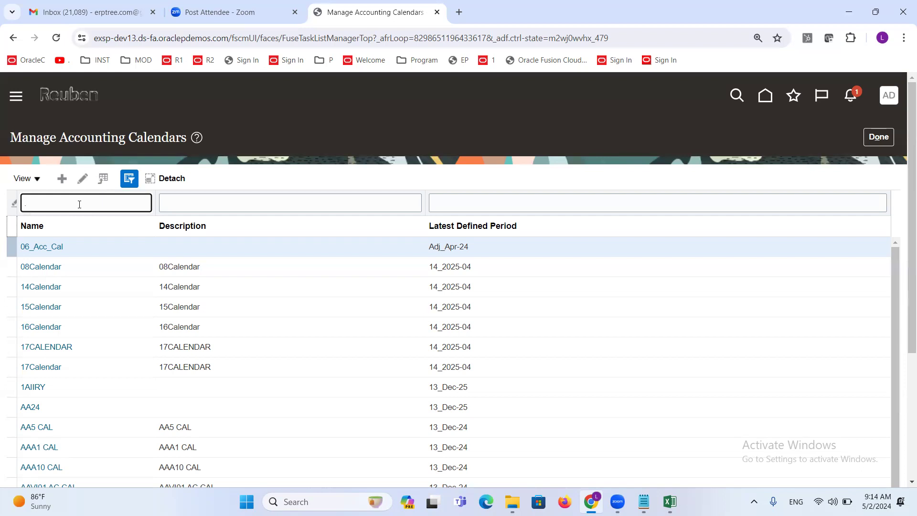
{"action": "key", "text": "Return"}
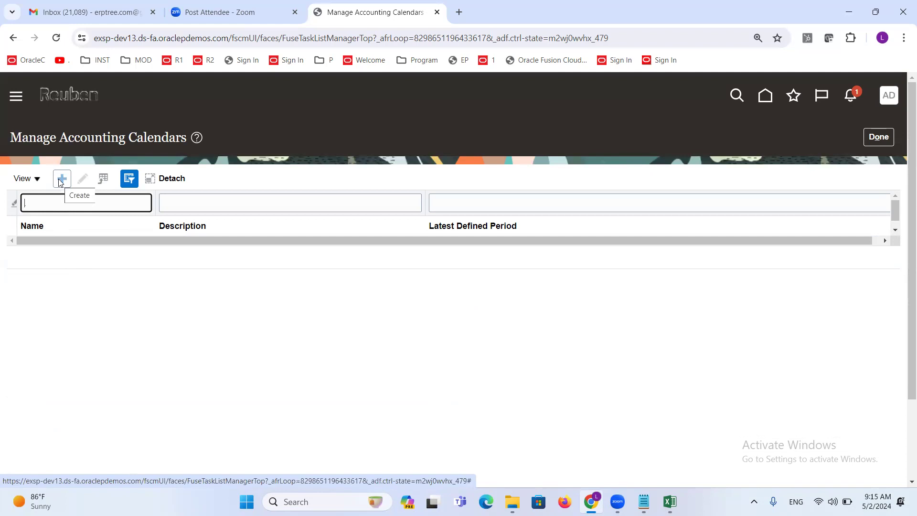
{"action": "left_click", "coordinate": [879, 144]}
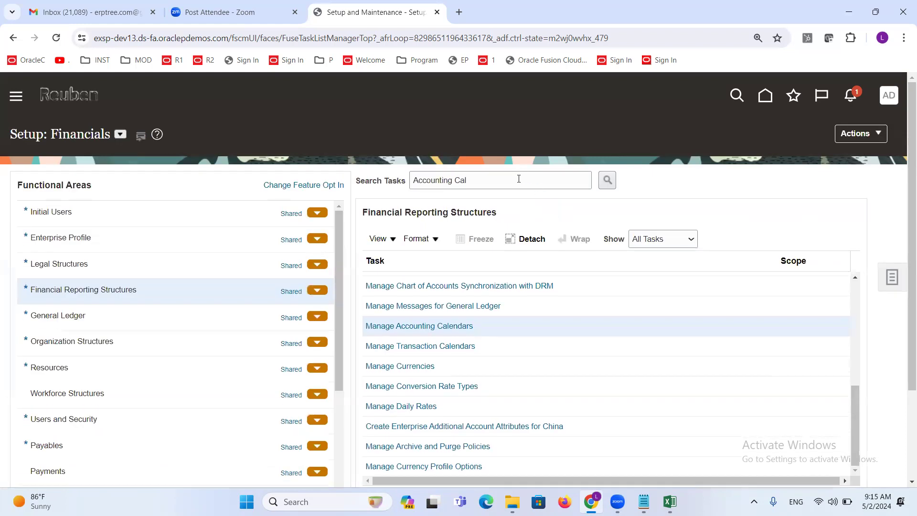
Reopen Setup and Maintenance and choose the Financials offering again
{"action": "left_click", "coordinate": [889, 96]}
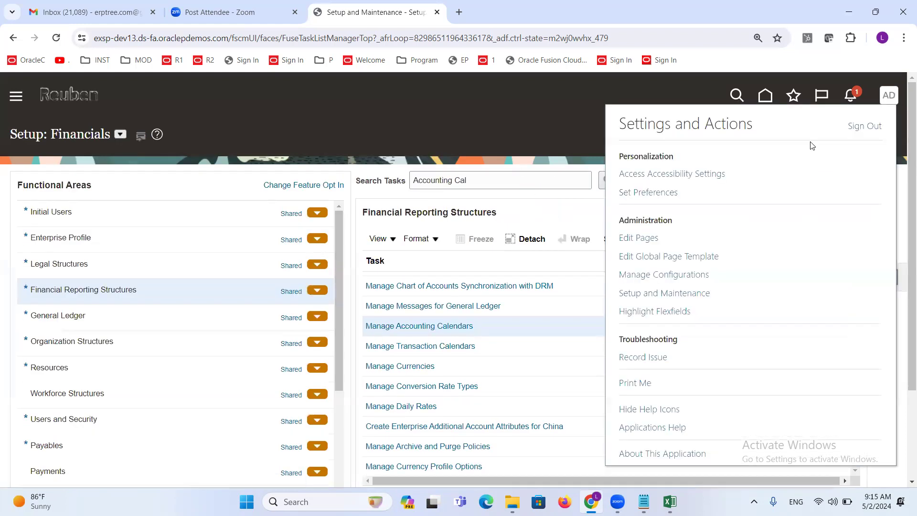
{"action": "left_click", "coordinate": [687, 298]}
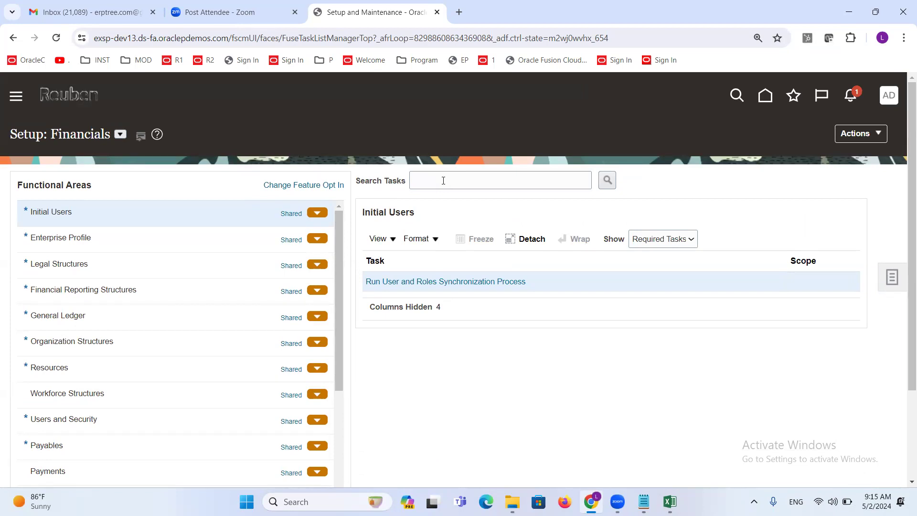
{"action": "left_click", "coordinate": [120, 135]}
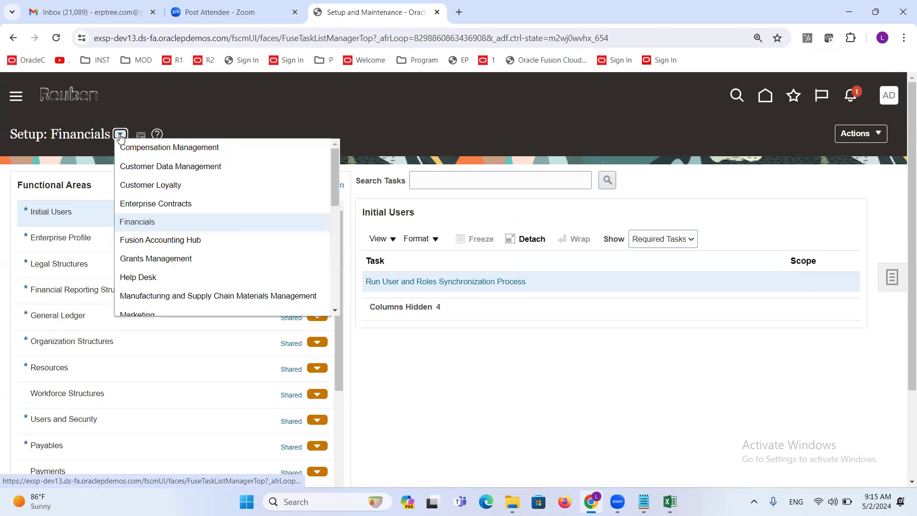
{"action": "left_click", "coordinate": [151, 227]}
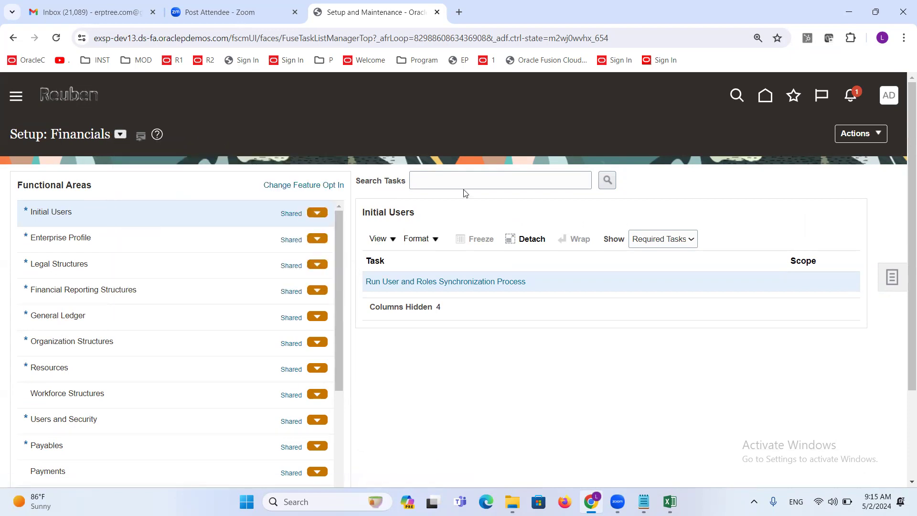
Find the Manage Accounting Calendars task by searching for "accounting ca", open it and browse the existing calendars
{"action": "left_click", "coordinate": [448, 182]}
{"action": "type", "text": "accou"}
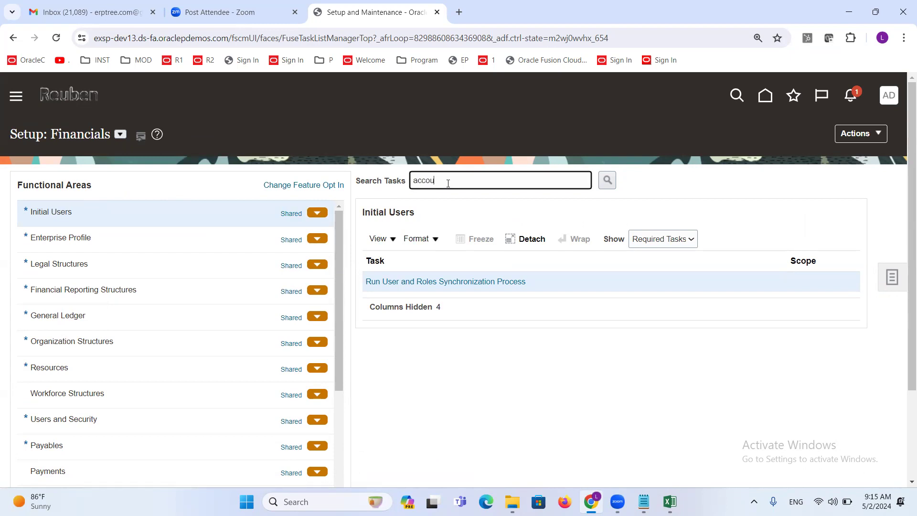
{"action": "type", "text": "nting ca"}
{"action": "key", "text": "Return"}
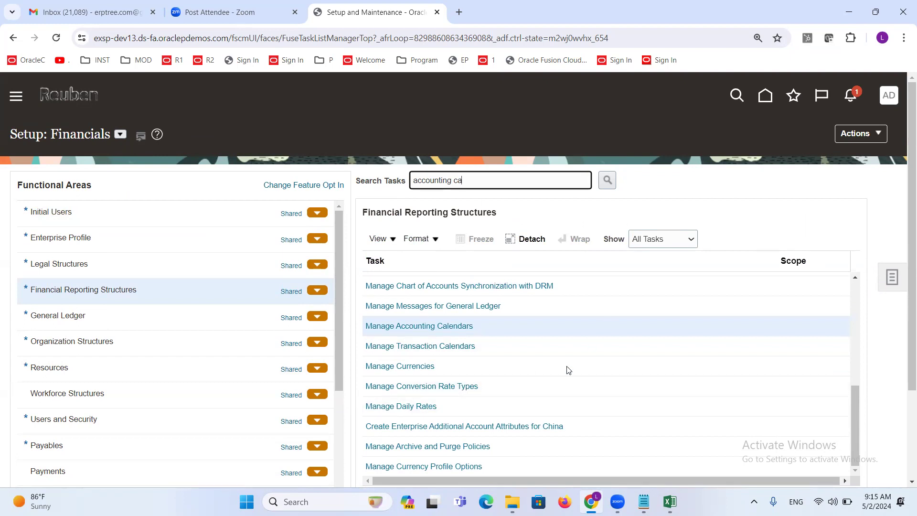
{"action": "left_click", "coordinate": [414, 328]}
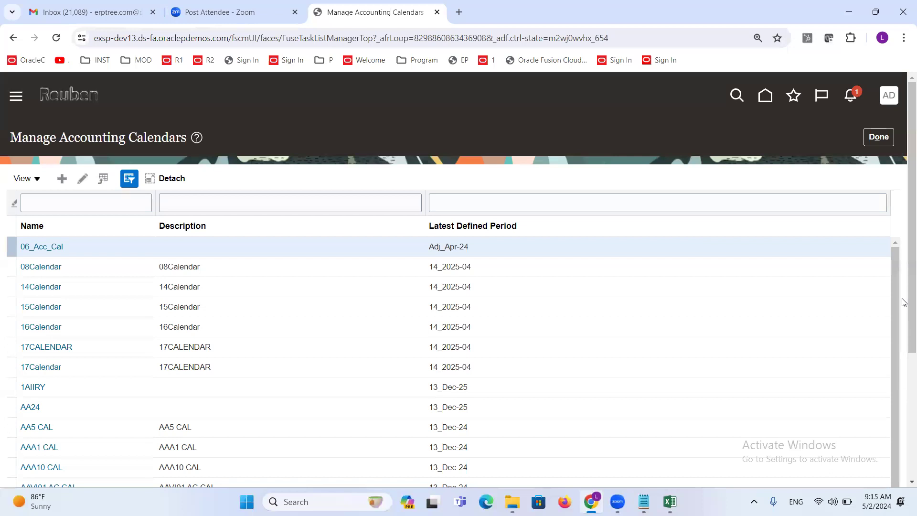
{"action": "scroll", "coordinate": [905, 303], "scroll_direction": "down", "scroll_amount": 2}
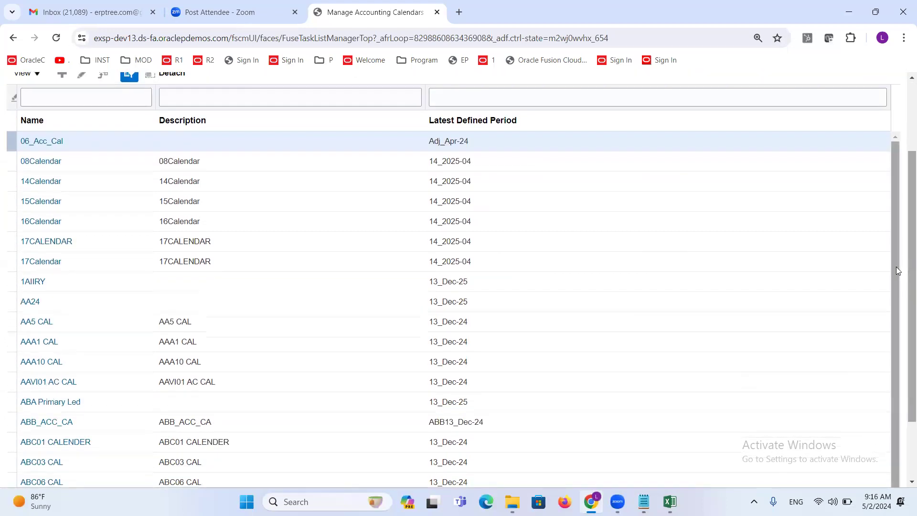
{"action": "scroll", "coordinate": [898, 334], "scroll_direction": "down", "scroll_amount": 1}
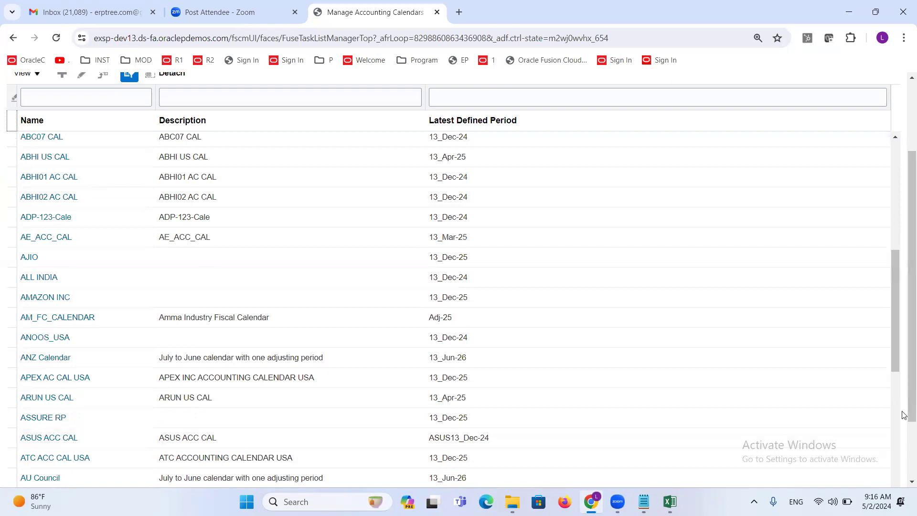
{"action": "scroll", "coordinate": [905, 406], "scroll_direction": "up", "scroll_amount": 2}
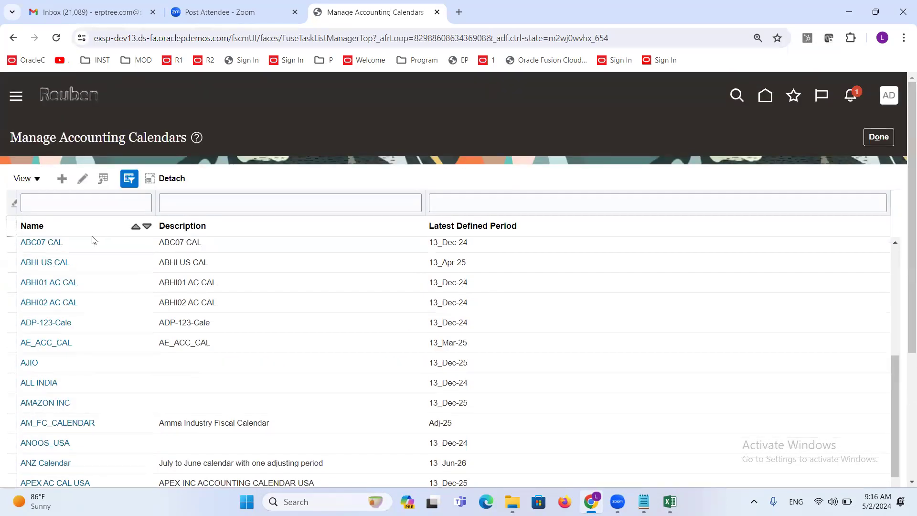
Filter the calendar list by the name "." and start creating a new accounting calendar
{"action": "left_click", "coordinate": [64, 207]}
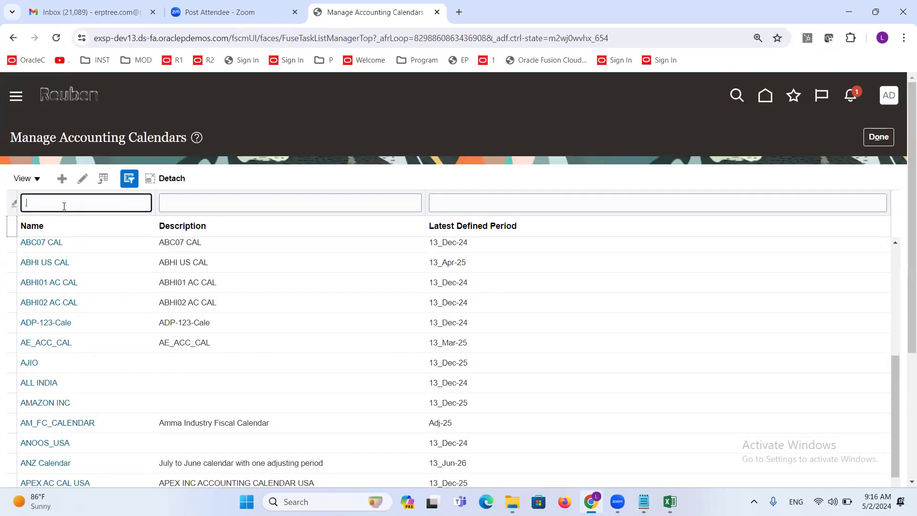
{"action": "key", "text": "Return"}
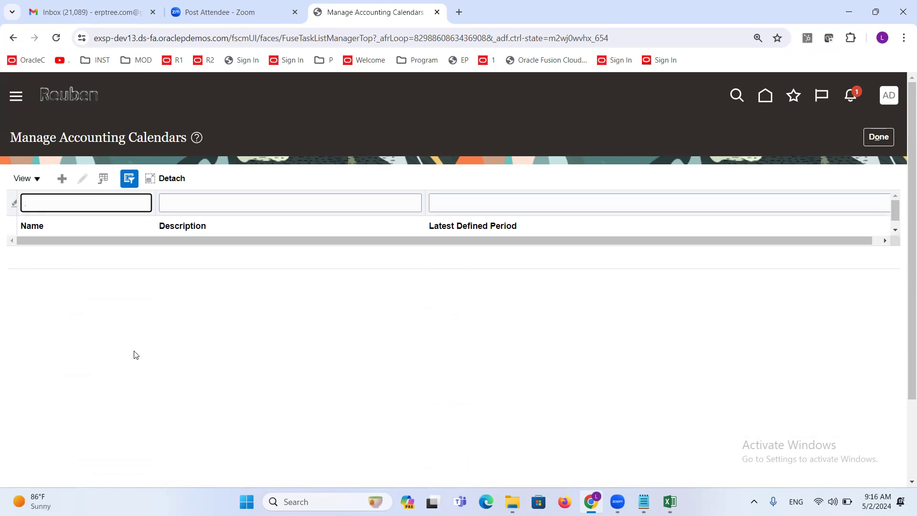
{"action": "left_click", "coordinate": [62, 180]}
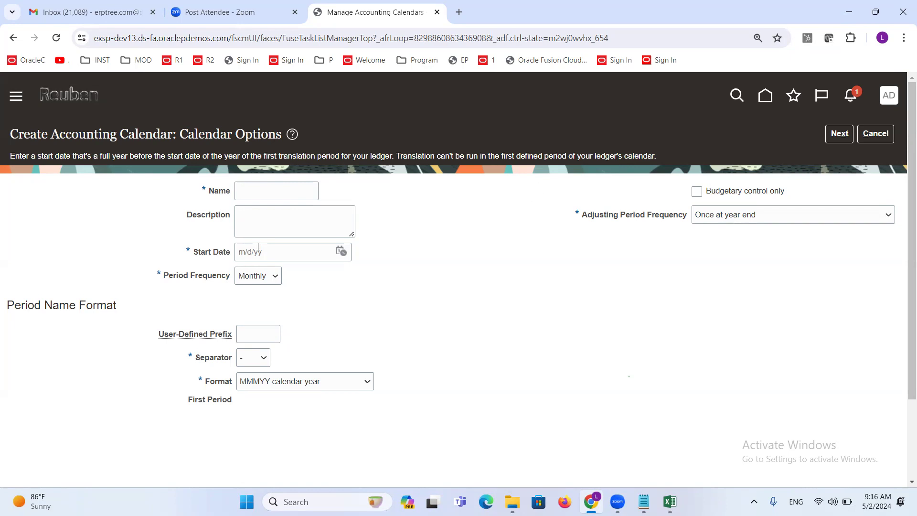
Name the new calendar "ADP ACC CAL" and enter the description "ADP Accounting Calendar for US"
{"action": "left_click", "coordinate": [267, 190]}
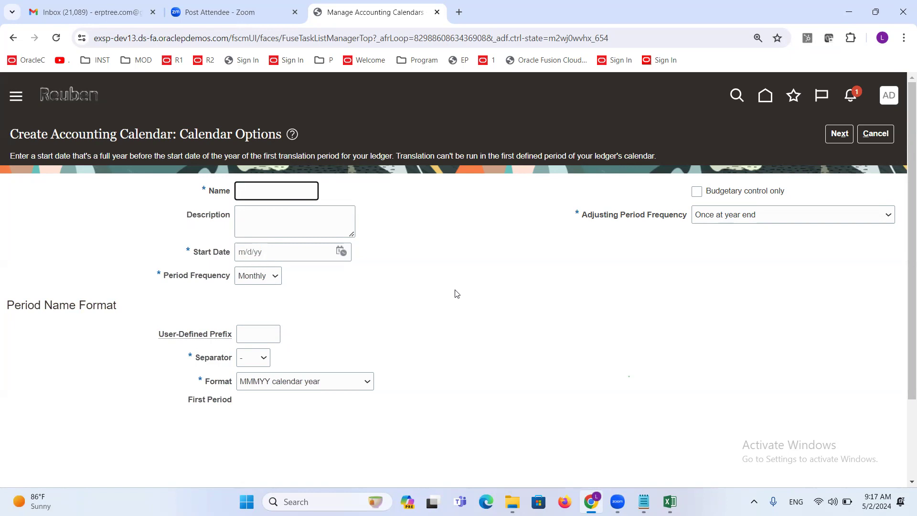
{"action": "type", "text": "a"}
{"action": "key", "text": "BackSpace"}
{"action": "type", "text": "ADP Accounting"}
{"action": "key", "text": "BackSpace"}
{"action": "key", "text": "BackSpace"}
{"action": "key", "text": "BackSpace"}
{"action": "key", "text": "BackSpace"}
{"action": "key", "text": "BackSpace"}
{"action": "key", "text": "BackSpace"}
{"action": "key", "text": "BackSpace"}
{"action": "key", "text": "BackSpace"}
{"action": "key", "text": "BackSpace"}
{"action": "key", "text": "BackSpace"}
{"action": "type", "text": "ACC CAL"}
{"action": "left_click", "coordinate": [246, 225]}
{"action": "type", "text": "ADP Accounting Calenda"}
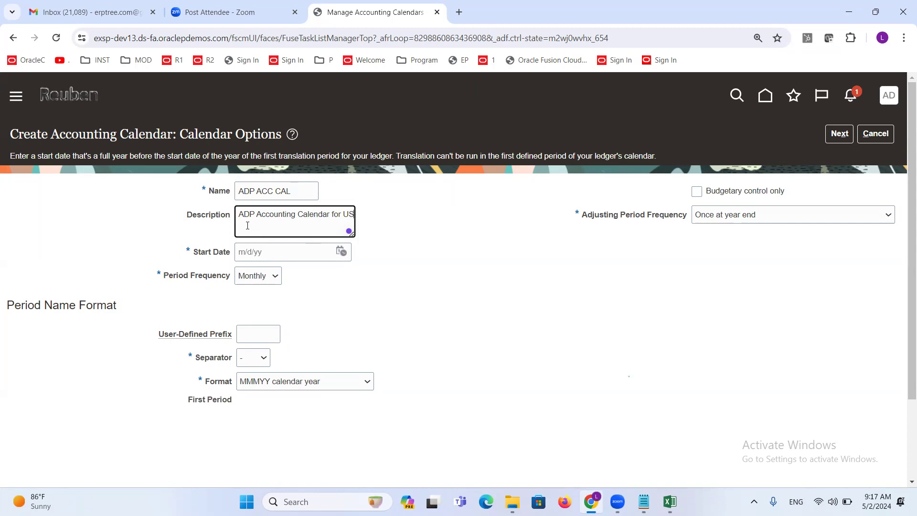
{"action": "left_click", "coordinate": [498, 296]}
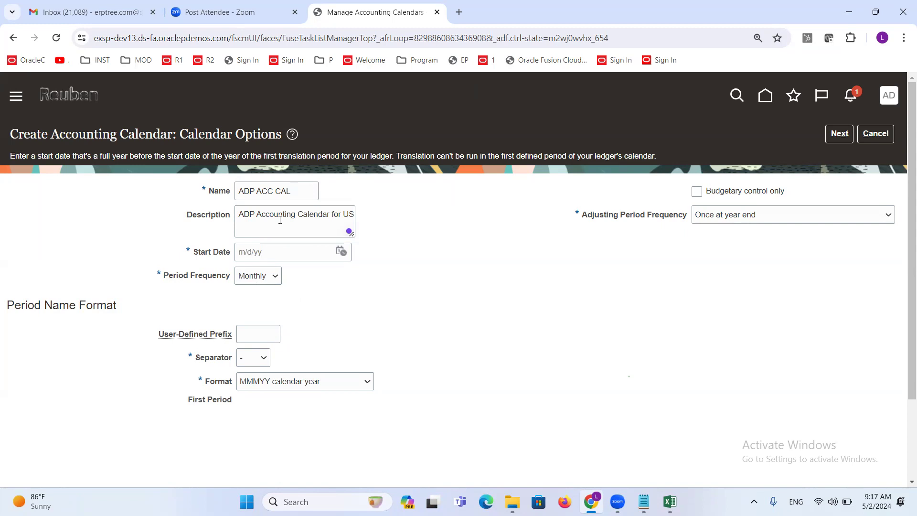
Set the calendar's start date to January 1, 2024
{"action": "left_click", "coordinate": [341, 252]}
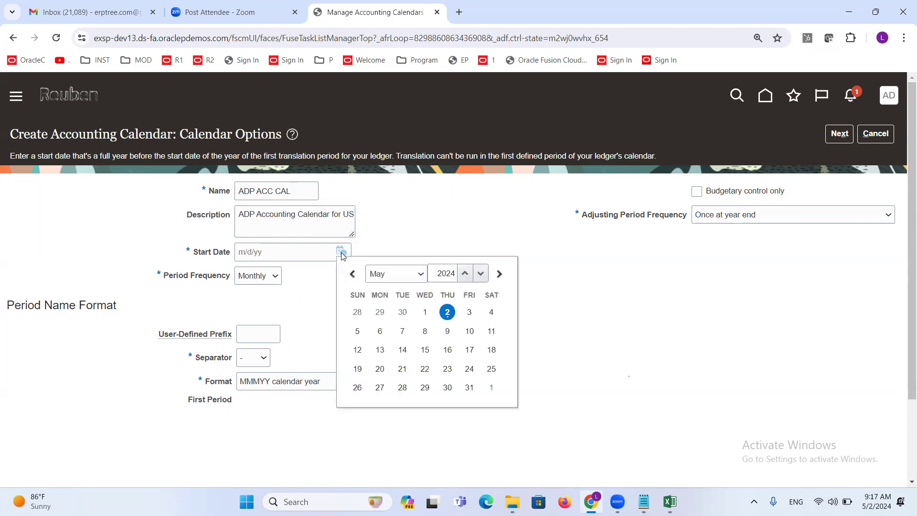
{"action": "left_click", "coordinate": [418, 277]}
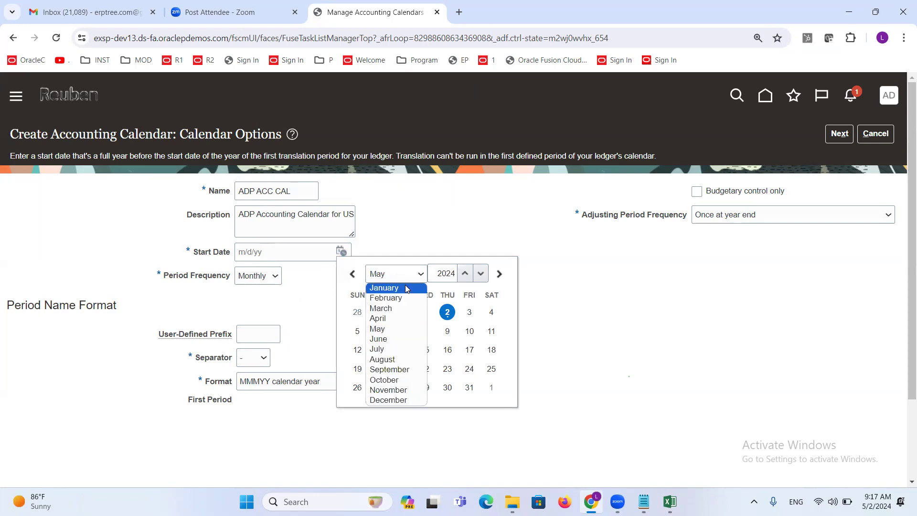
{"action": "left_click", "coordinate": [406, 285]}
{"action": "left_click", "coordinate": [381, 312]}
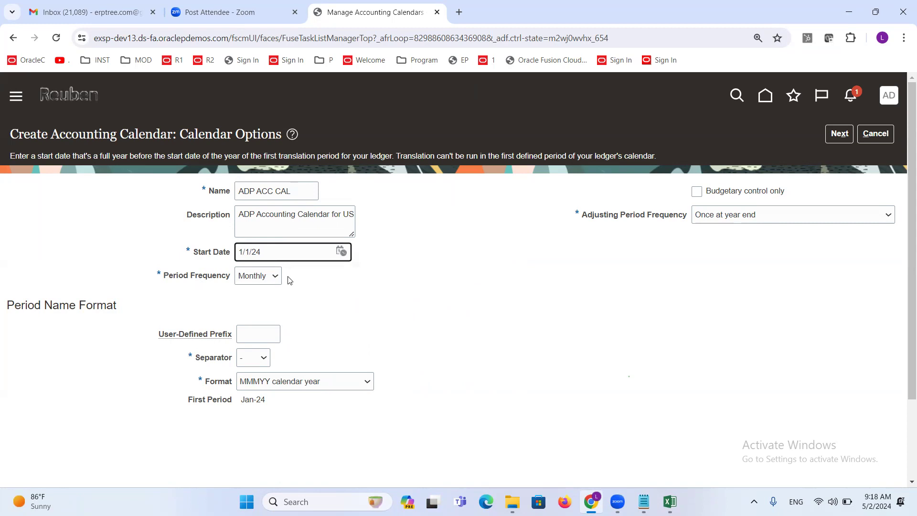
Examine the period frequency choices, the Period Name Format section, the other years offered for the start date and the first period name
{"action": "left_click", "coordinate": [275, 277]}
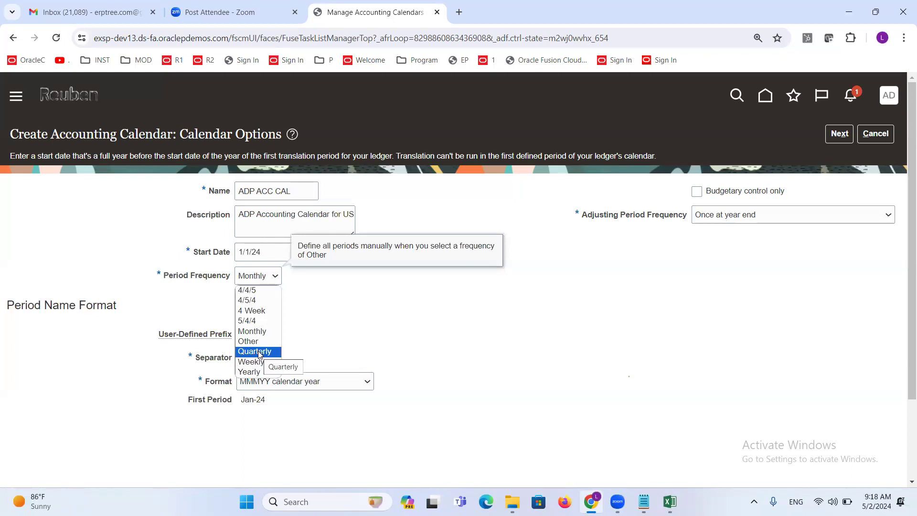
{"action": "left_click", "coordinate": [433, 306]}
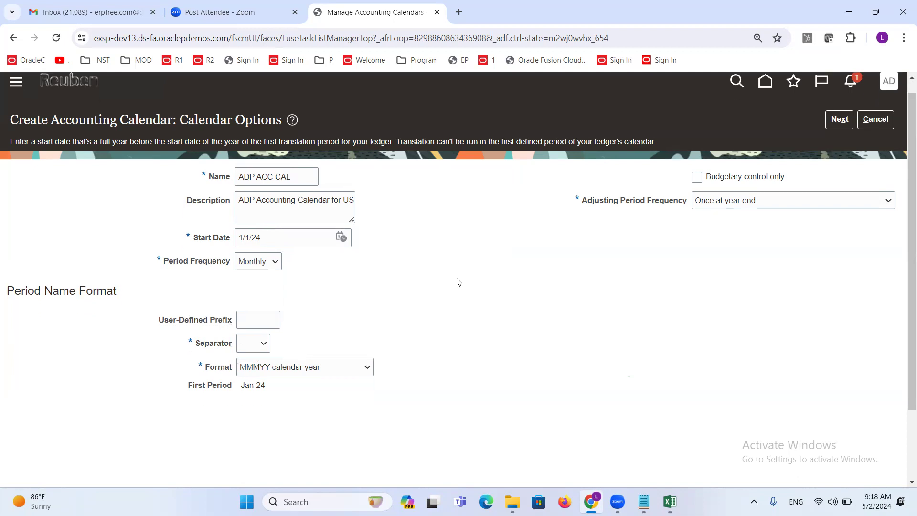
{"action": "scroll", "coordinate": [472, 283], "scroll_direction": "down", "scroll_amount": 2}
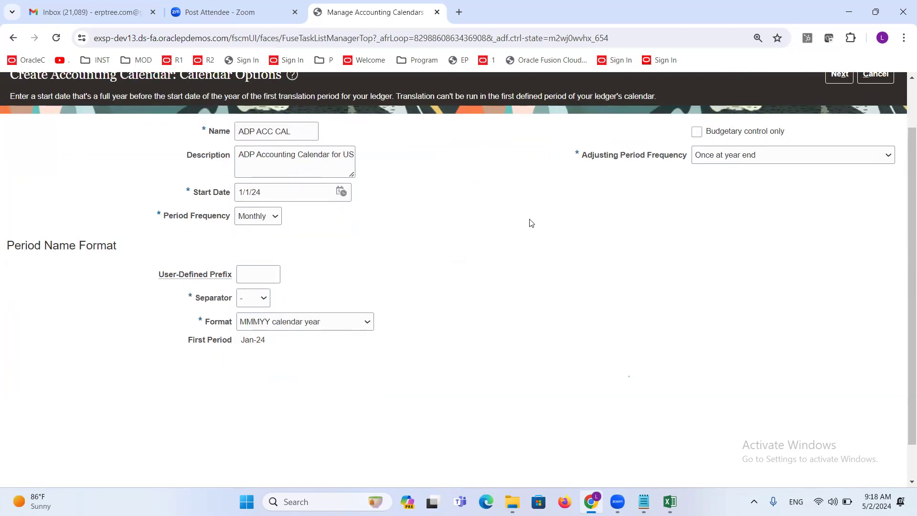
{"action": "triple_click", "coordinate": [75, 248]}
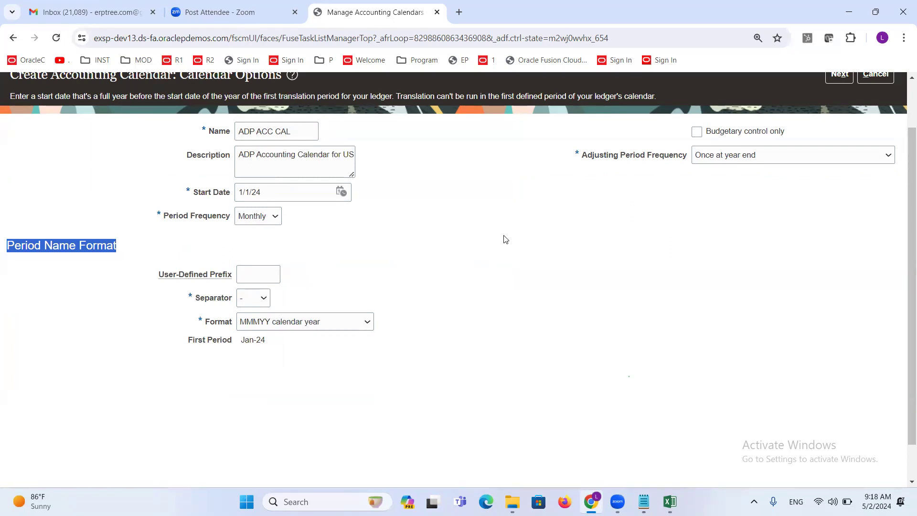
{"action": "left_click", "coordinate": [341, 192]}
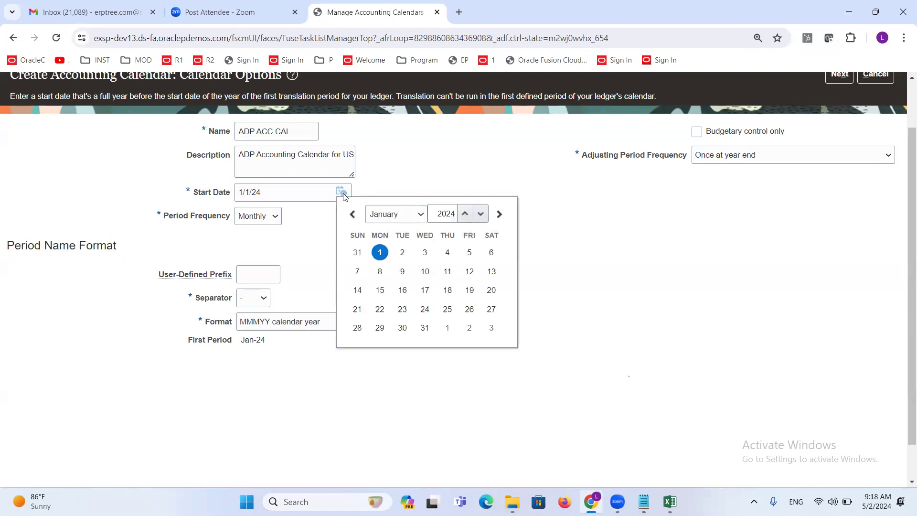
{"action": "left_click", "coordinate": [465, 212]}
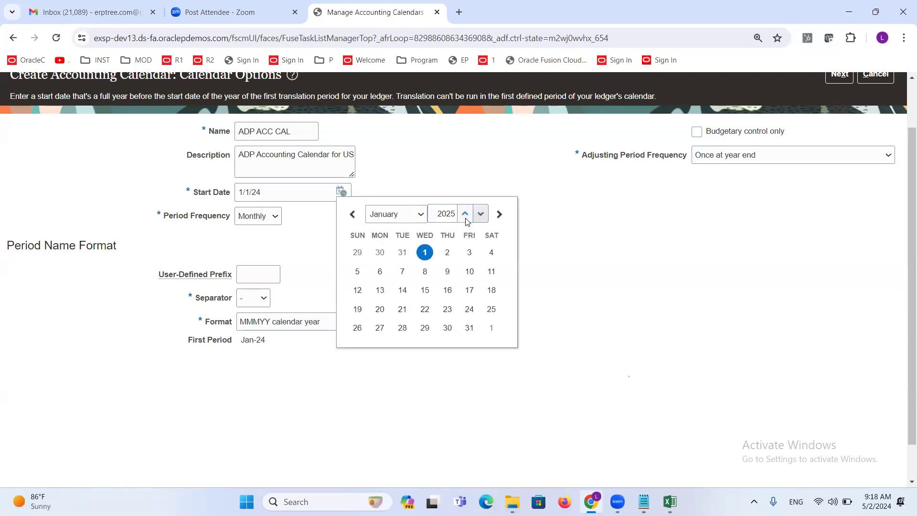
{"action": "left_click", "coordinate": [483, 215]}
{"action": "left_click", "coordinate": [482, 215]}
{"action": "left_click", "coordinate": [483, 215]}
{"action": "left_click", "coordinate": [482, 215]}
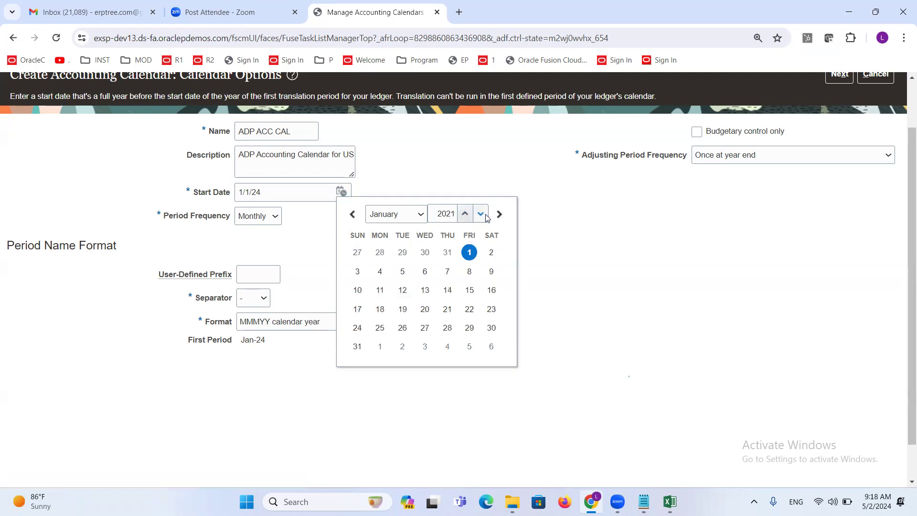
{"action": "left_click", "coordinate": [297, 234]}
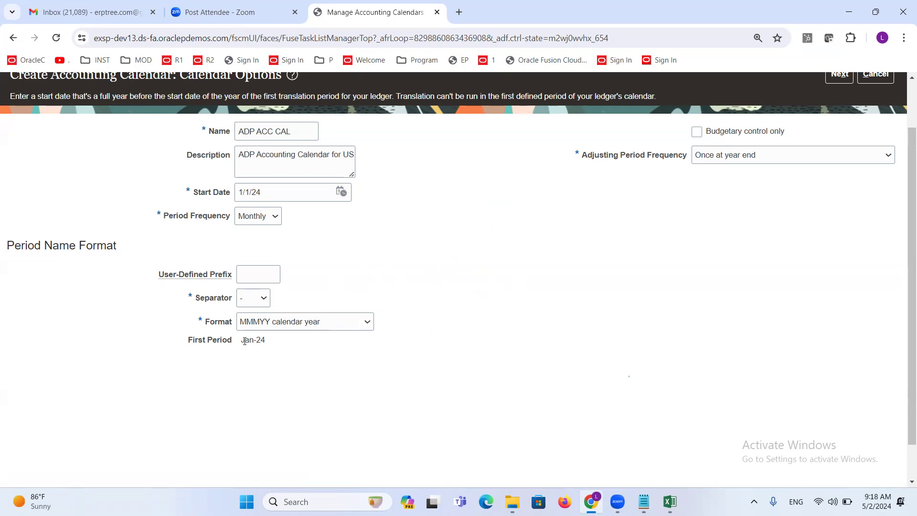
{"action": "left_click_drag", "start_coordinate": [242, 341], "coordinate": [267, 341]}
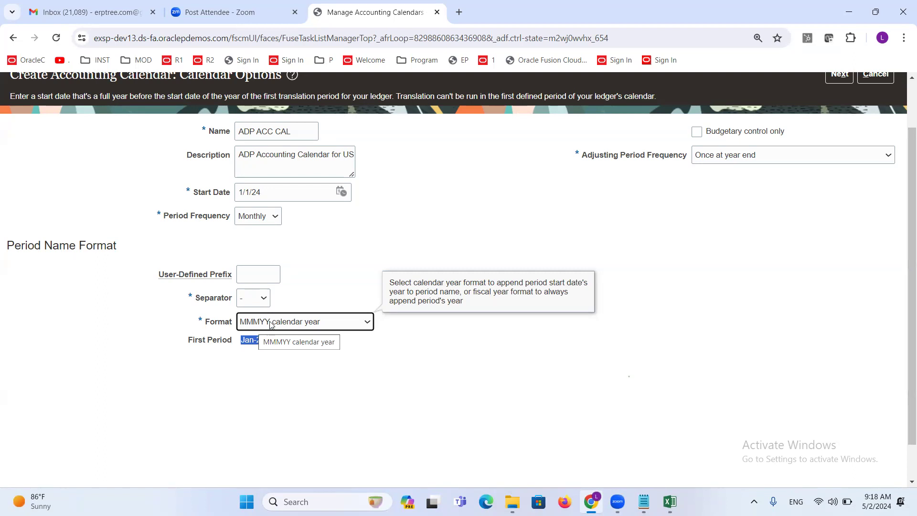
Try the YYYYMMM calendar year and MMMYYYY fiscal year formats for the period names
{"action": "left_click", "coordinate": [368, 328]}
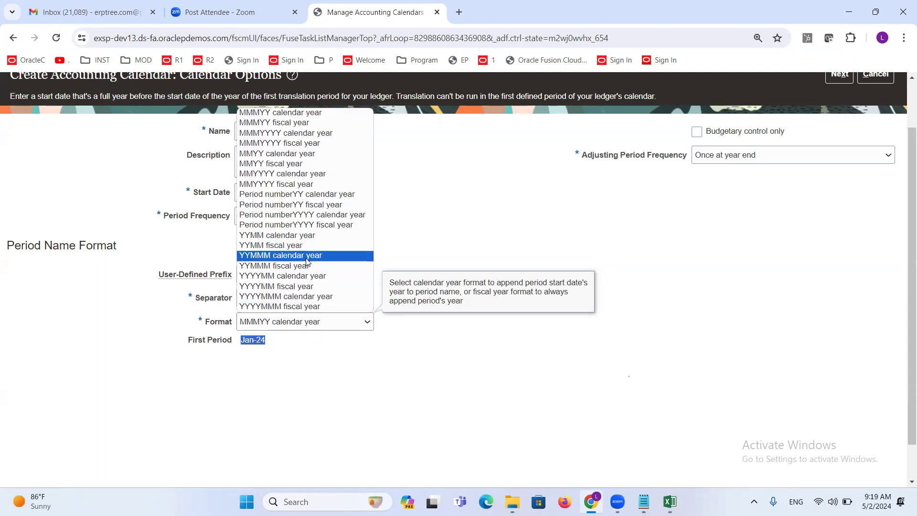
{"action": "left_click", "coordinate": [306, 296]}
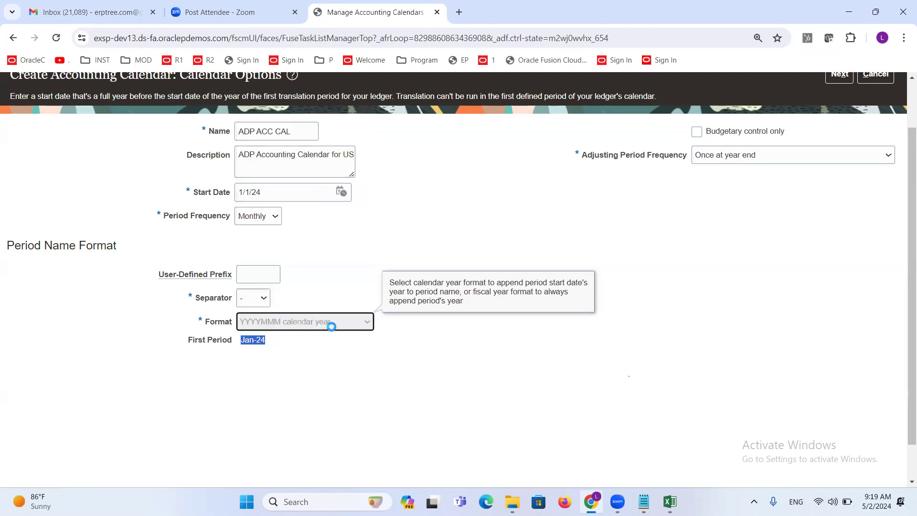
{"action": "double_click", "coordinate": [243, 338]}
{"action": "left_click", "coordinate": [262, 354]}
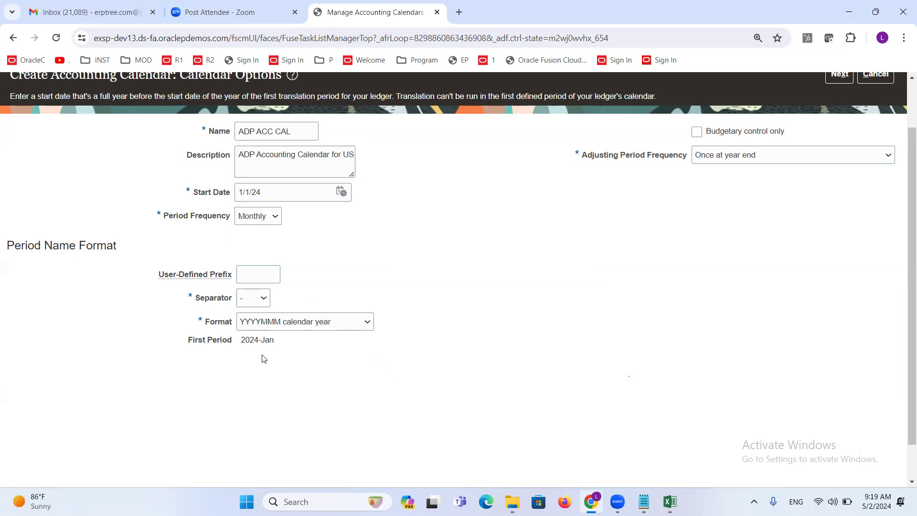
{"action": "left_click", "coordinate": [367, 321]}
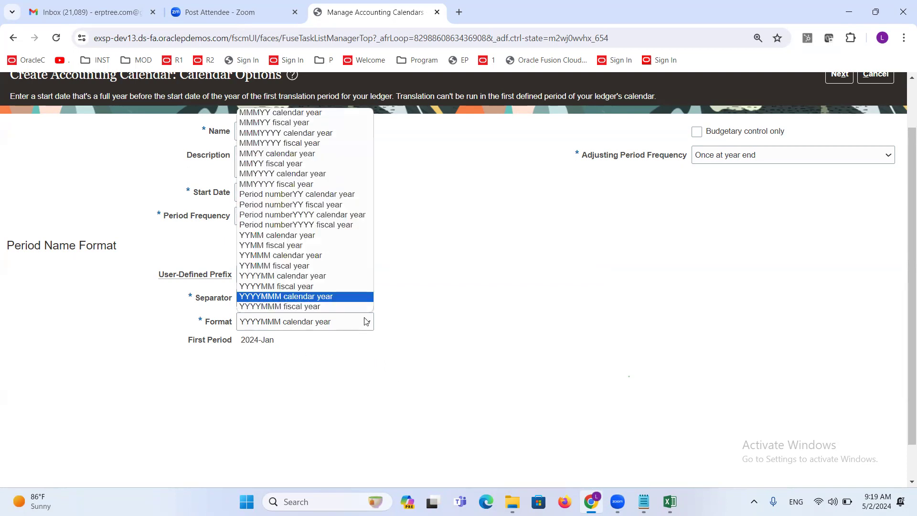
{"action": "left_click", "coordinate": [314, 145]}
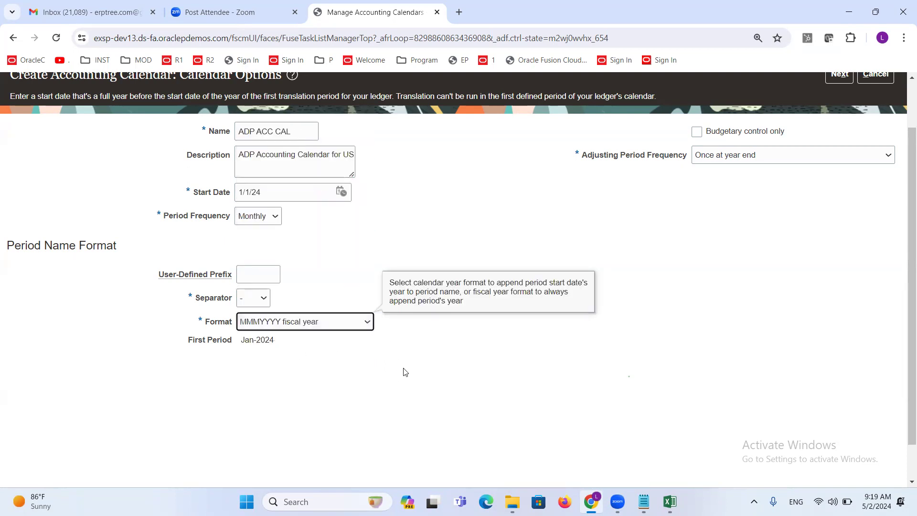
{"action": "left_click", "coordinate": [336, 321]}
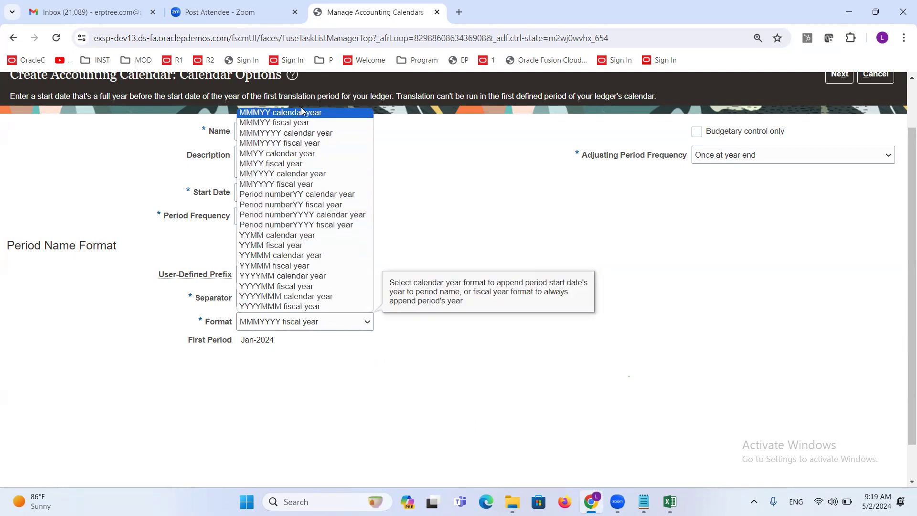
{"action": "left_click", "coordinate": [287, 143]}
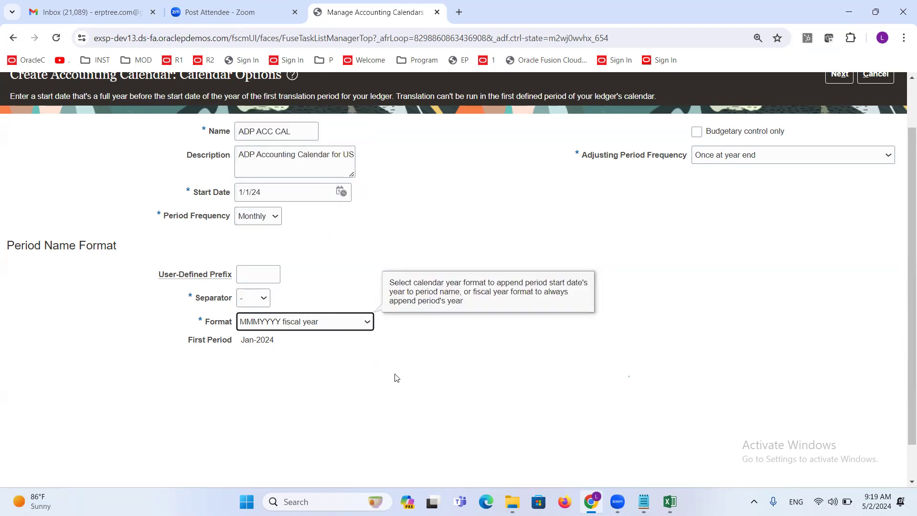
Set the period name format to MMMYY fiscal year and check the resulting first period name
{"action": "left_click", "coordinate": [359, 326]}
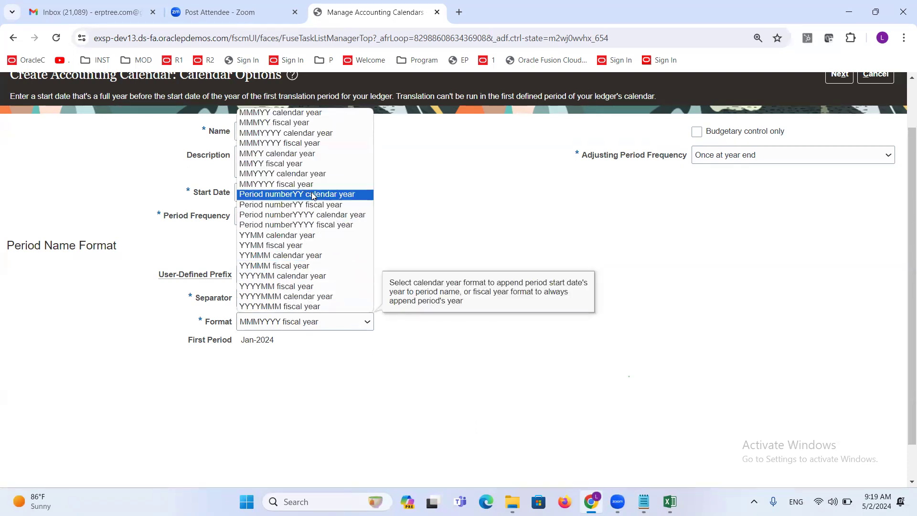
{"action": "left_click", "coordinate": [301, 123]}
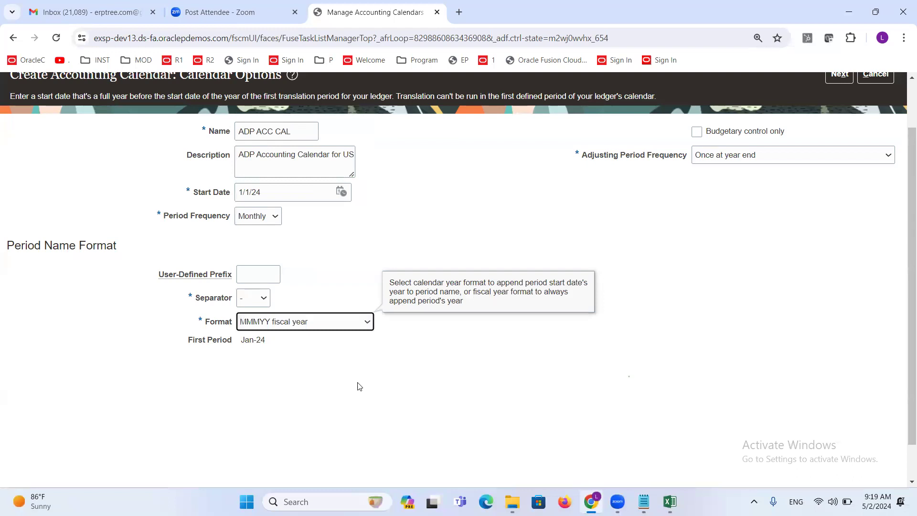
{"action": "double_click", "coordinate": [247, 340]}
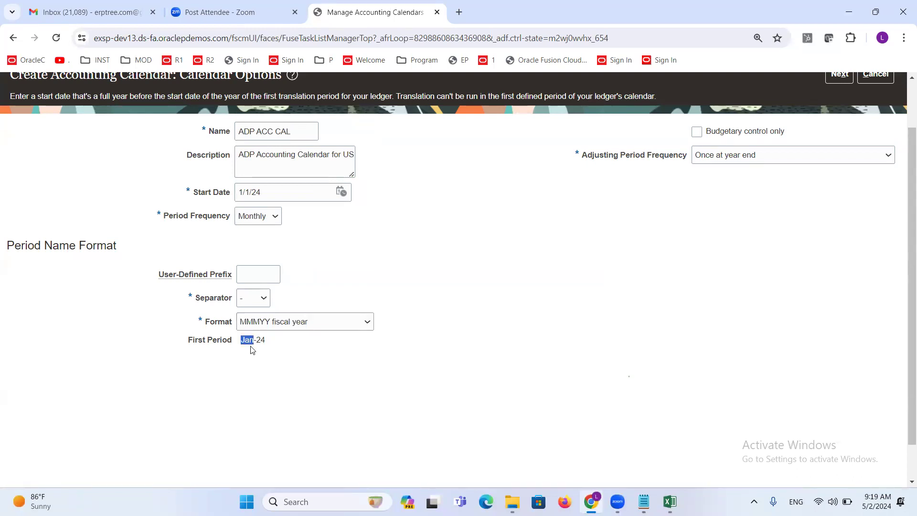
{"action": "left_click", "coordinate": [257, 340]}
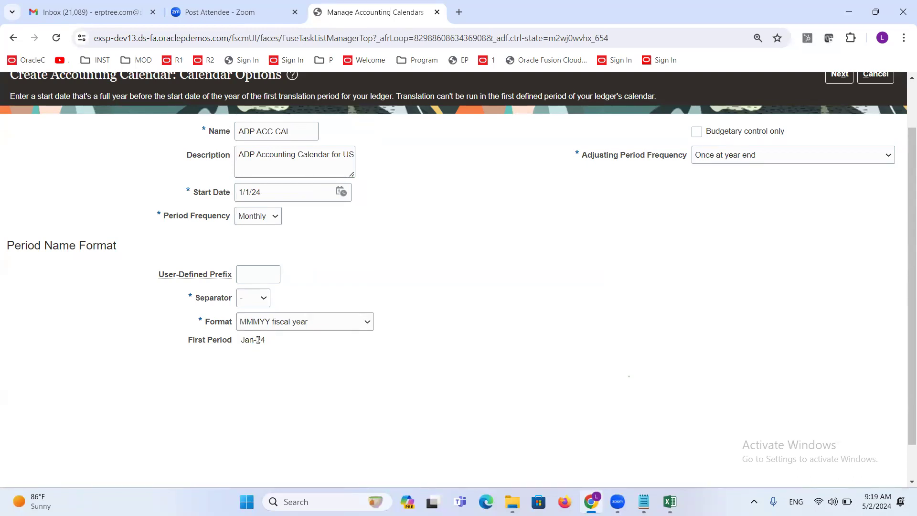
{"action": "left_click", "coordinate": [326, 358]}
{"action": "left_click_drag", "start_coordinate": [186, 344], "coordinate": [252, 342]}
{"action": "left_click", "coordinate": [256, 337]}
{"action": "left_click", "coordinate": [261, 356]}
Try the "/" and None separators for the period names, and set the separator back to "-"
{"action": "left_click", "coordinate": [264, 299]}
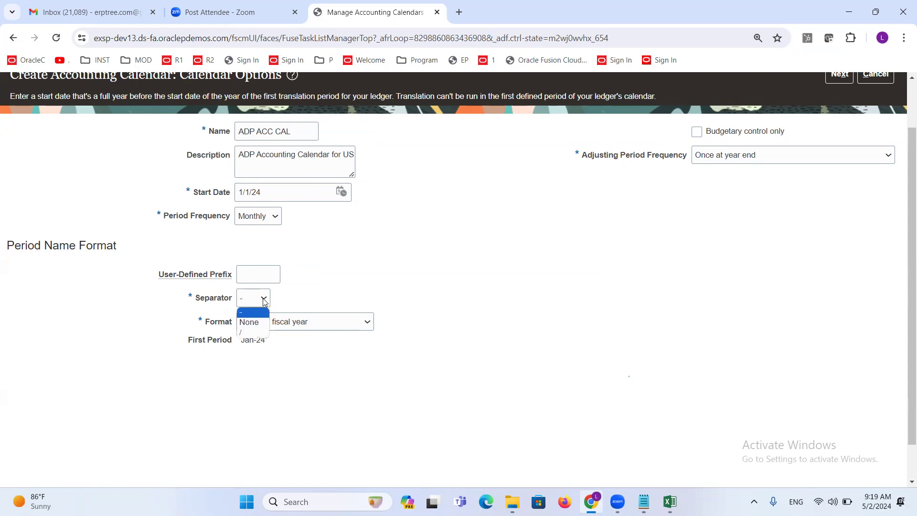
{"action": "left_click", "coordinate": [250, 335]}
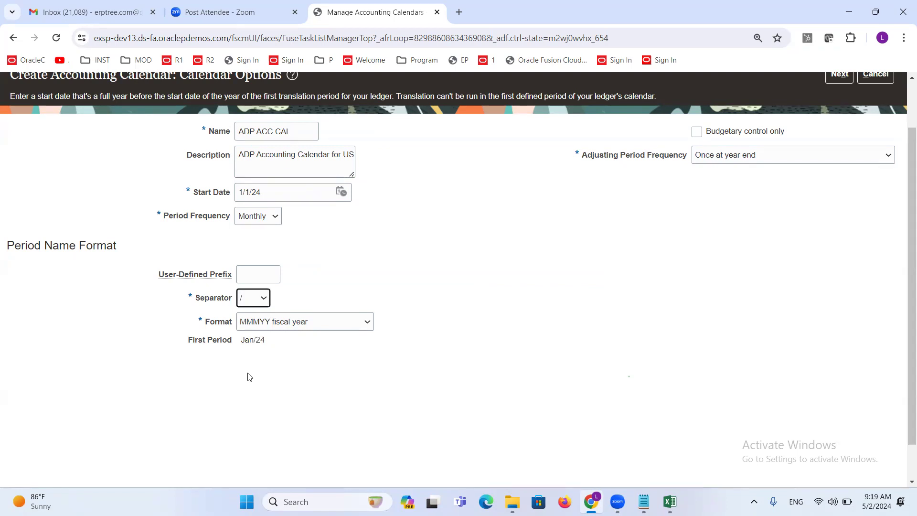
{"action": "left_click", "coordinate": [262, 300]}
{"action": "left_click", "coordinate": [254, 316]}
{"action": "left_click", "coordinate": [261, 299]}
{"action": "left_click", "coordinate": [260, 314]}
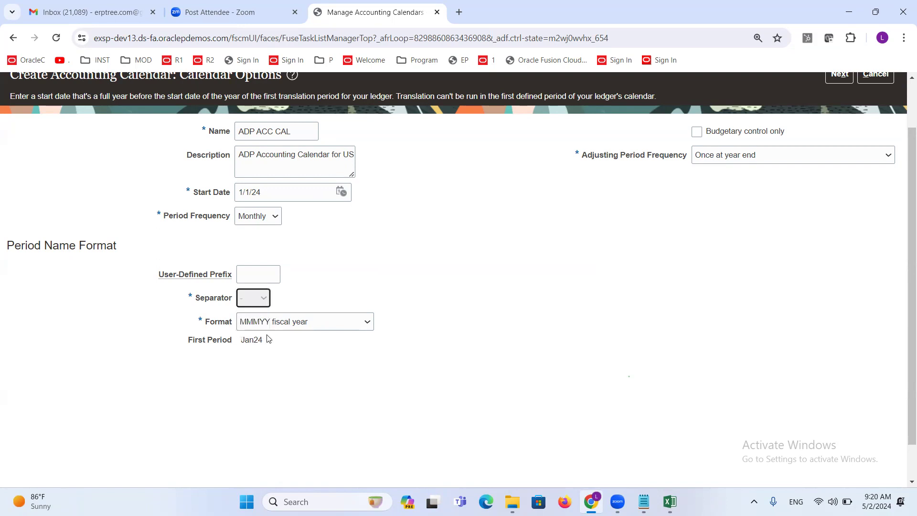
{"action": "left_click", "coordinate": [304, 390]}
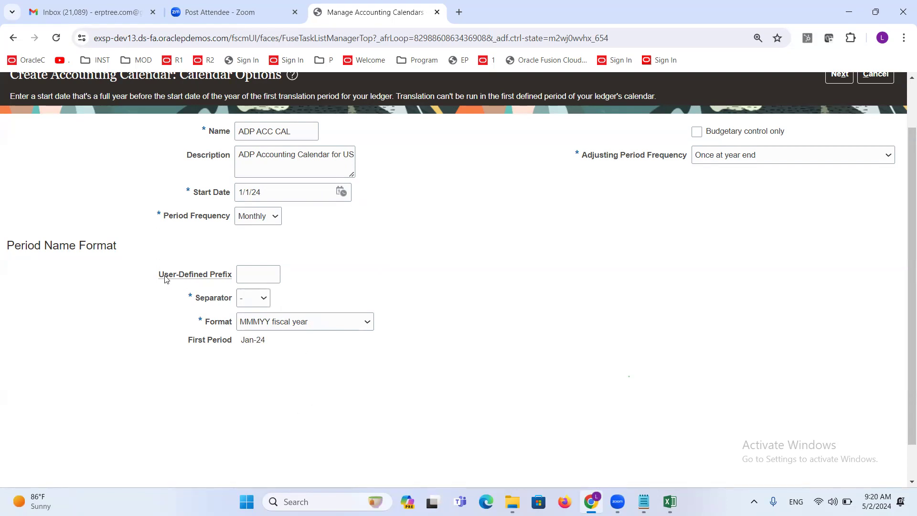
Enter X as the user-defined prefix for the period names
{"action": "left_click", "coordinate": [263, 273]}
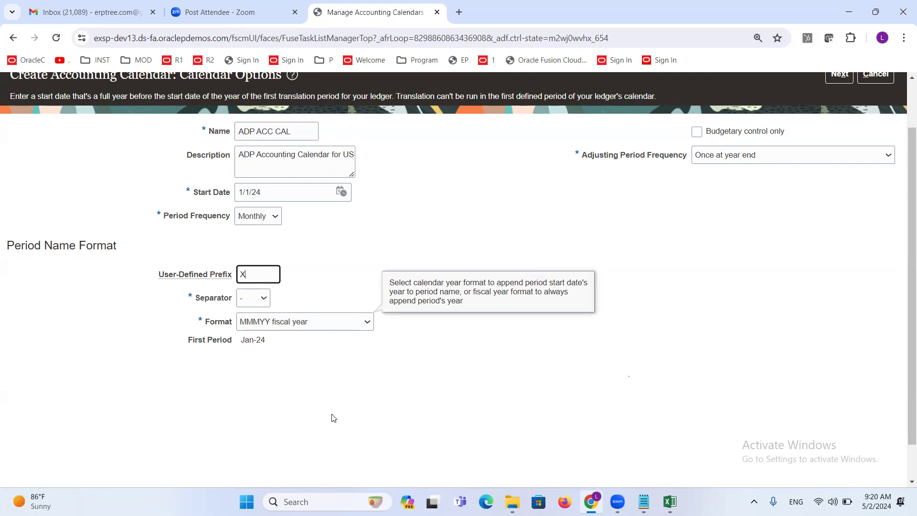
{"action": "left_click", "coordinate": [288, 382]}
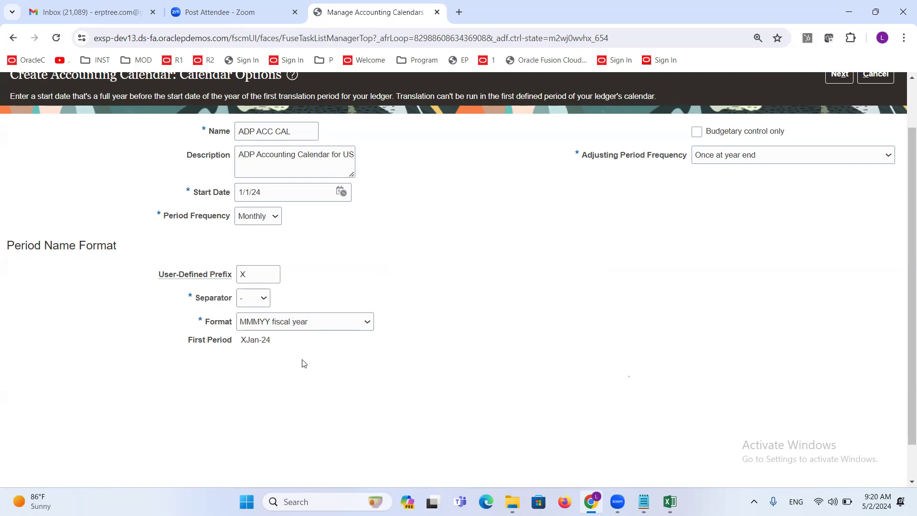
Clear the user-defined prefix from the period name format
{"action": "double_click", "coordinate": [270, 270]}
{"action": "key", "text": "BackSpace"}
{"action": "left_click", "coordinate": [483, 220]}
{"action": "scroll", "coordinate": [404, 384], "scroll_direction": "up", "scroll_amount": 1}
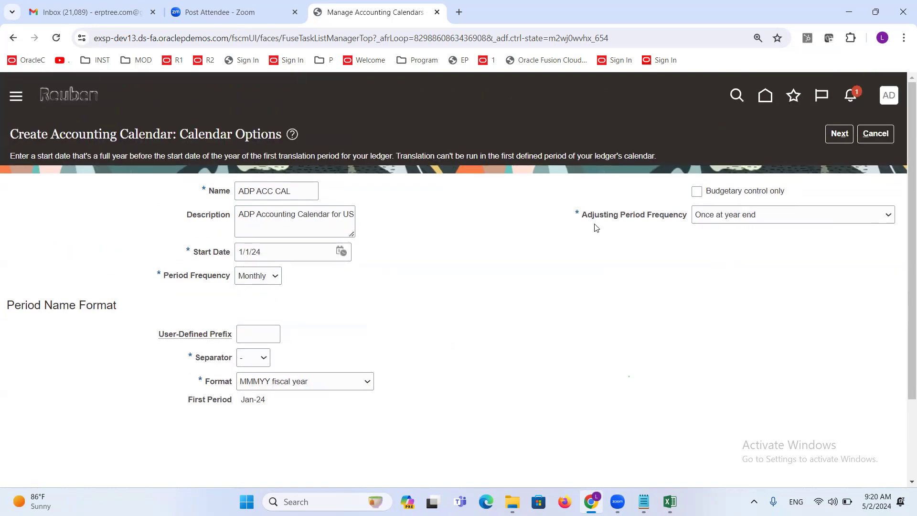
Look through the adjusting period frequency options and try None, choosing to continue without an adjustment period
{"action": "left_click_drag", "start_coordinate": [583, 216], "coordinate": [691, 222]}
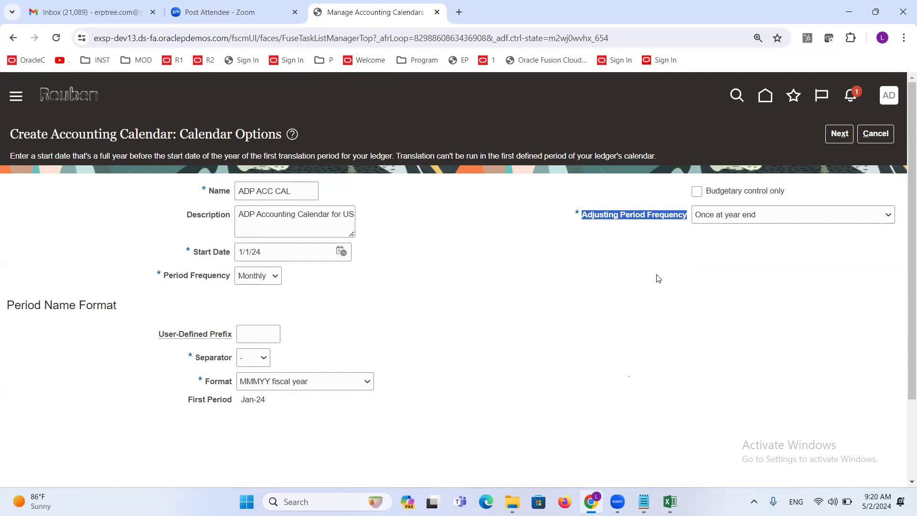
{"action": "left_click", "coordinate": [775, 223]}
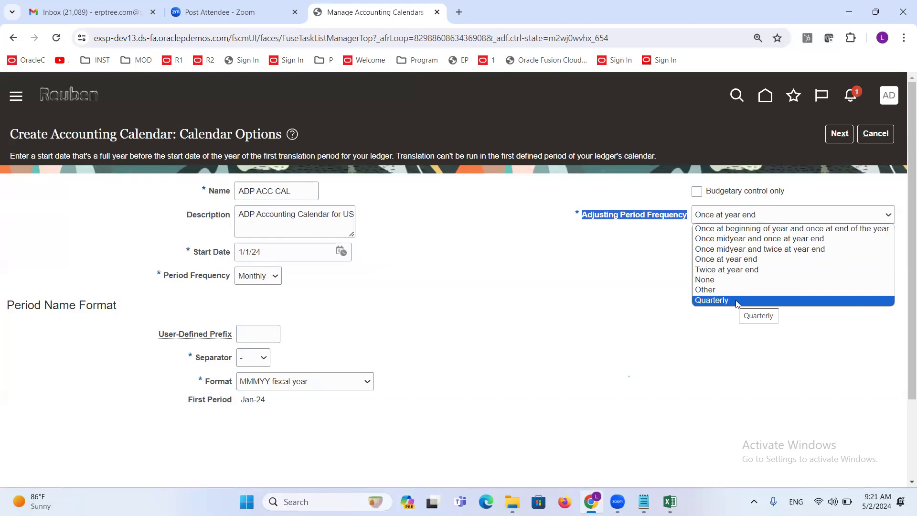
{"action": "left_click", "coordinate": [661, 190]}
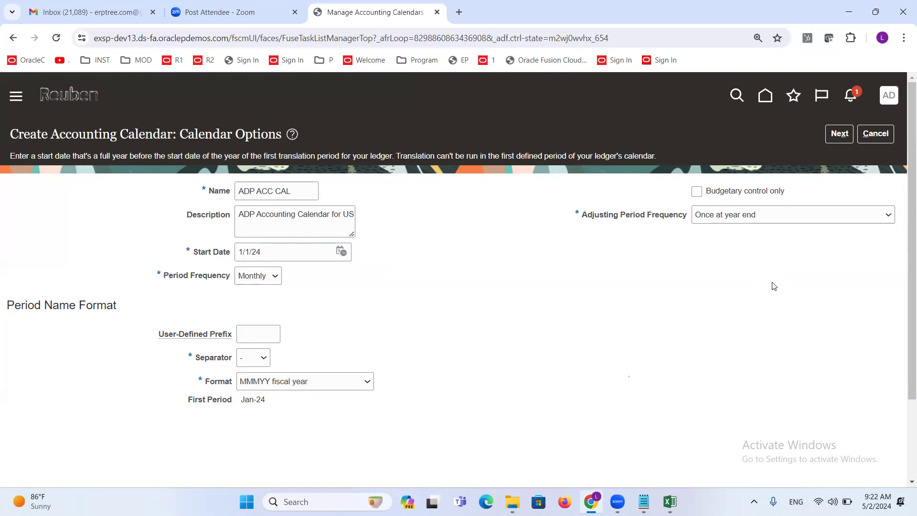
{"action": "left_click", "coordinate": [760, 215]}
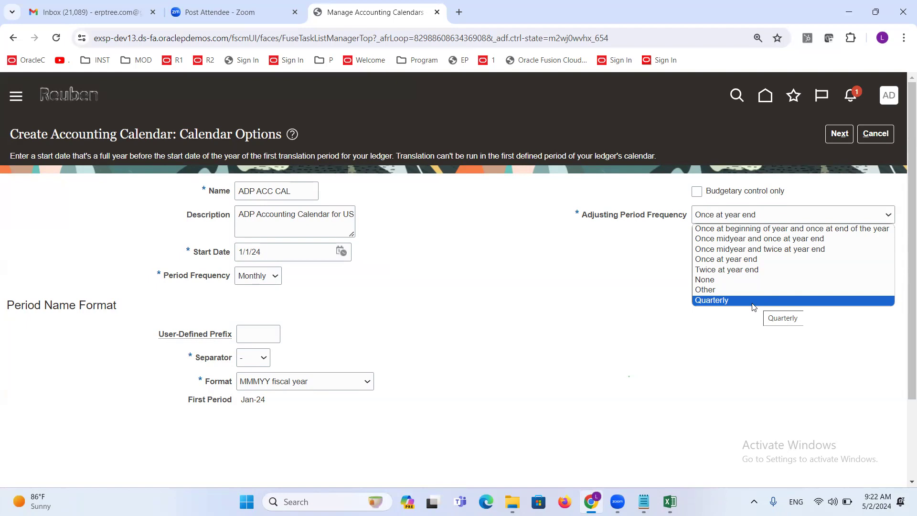
{"action": "left_click", "coordinate": [734, 282]}
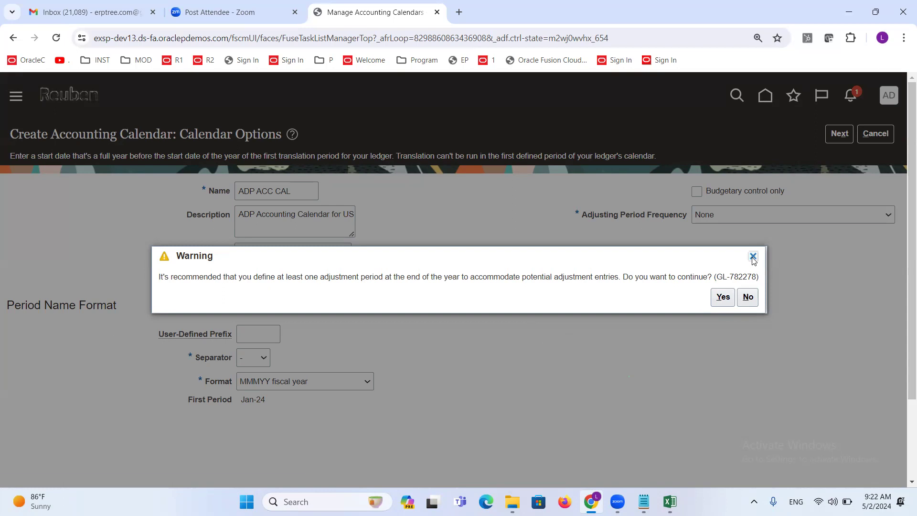
{"action": "left_click", "coordinate": [724, 303]}
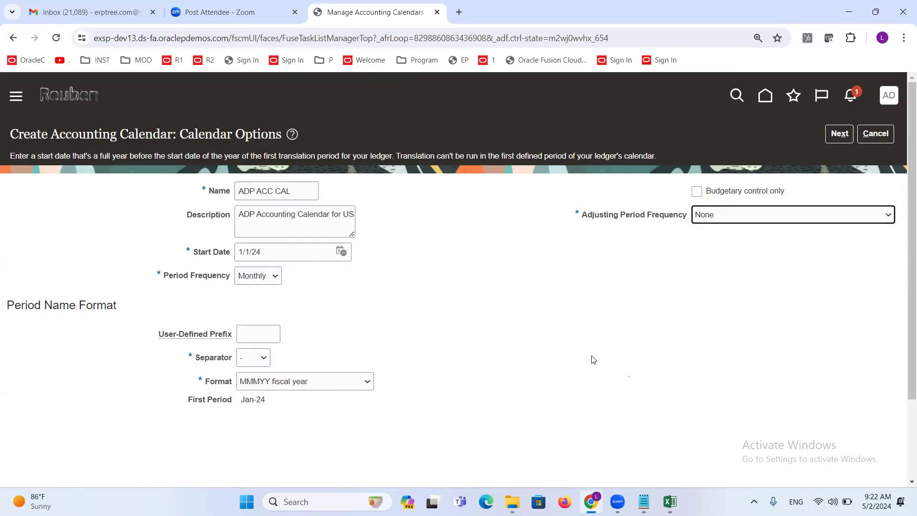
Try the Other adjusting period frequency with 100 adjusting periods
{"action": "left_click", "coordinate": [738, 220]}
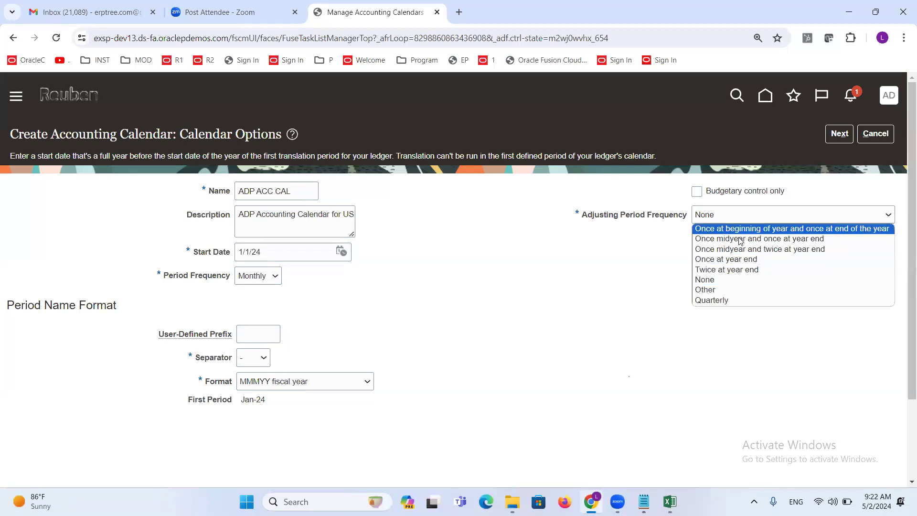
{"action": "left_click", "coordinate": [724, 290]}
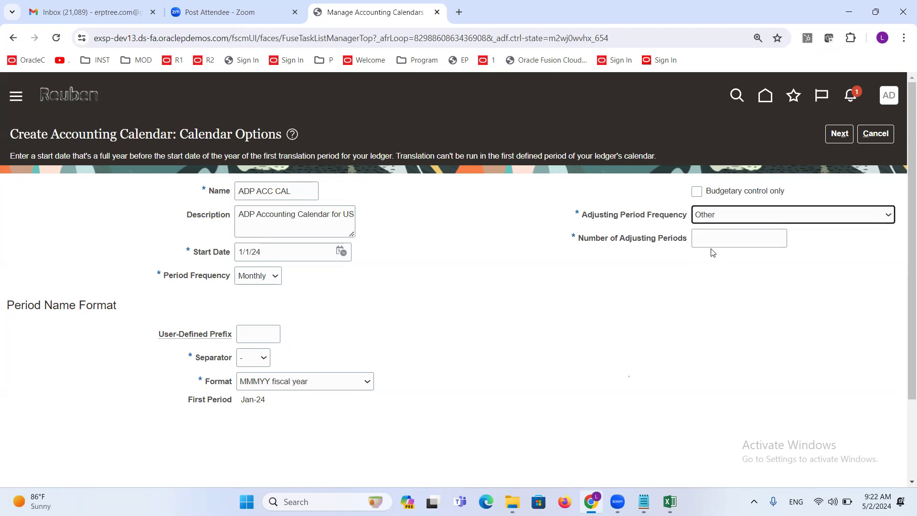
{"action": "left_click", "coordinate": [709, 243]}
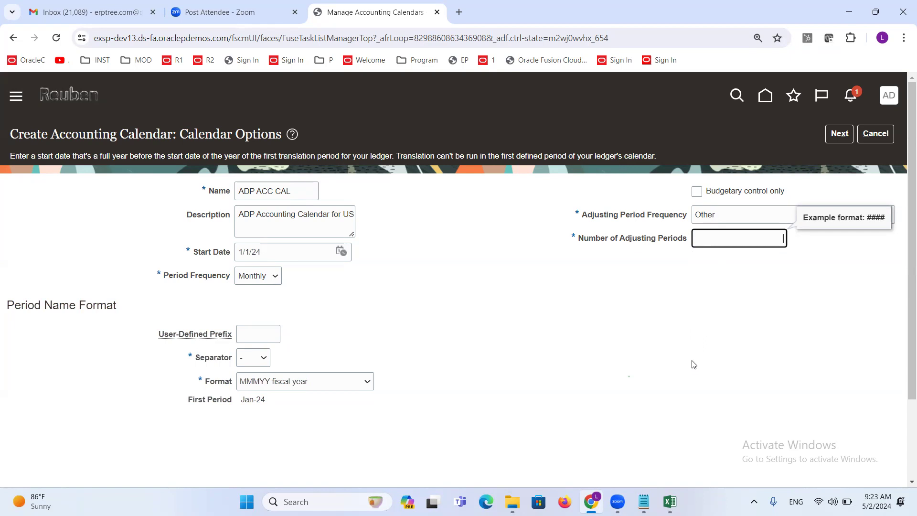
{"action": "type", "text": "100"}
{"action": "left_click", "coordinate": [689, 284]}
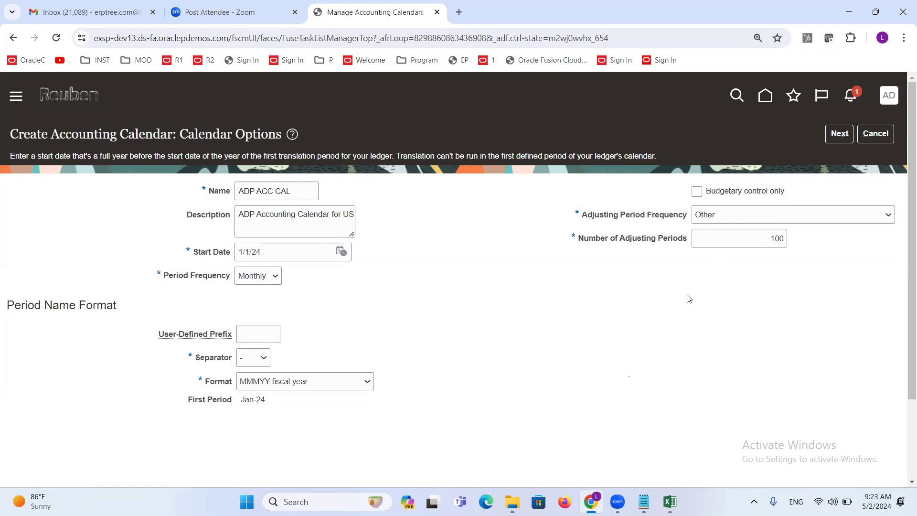
Set the number of adjusting periods to 500
{"action": "left_click_drag", "start_coordinate": [767, 237], "coordinate": [838, 247]}
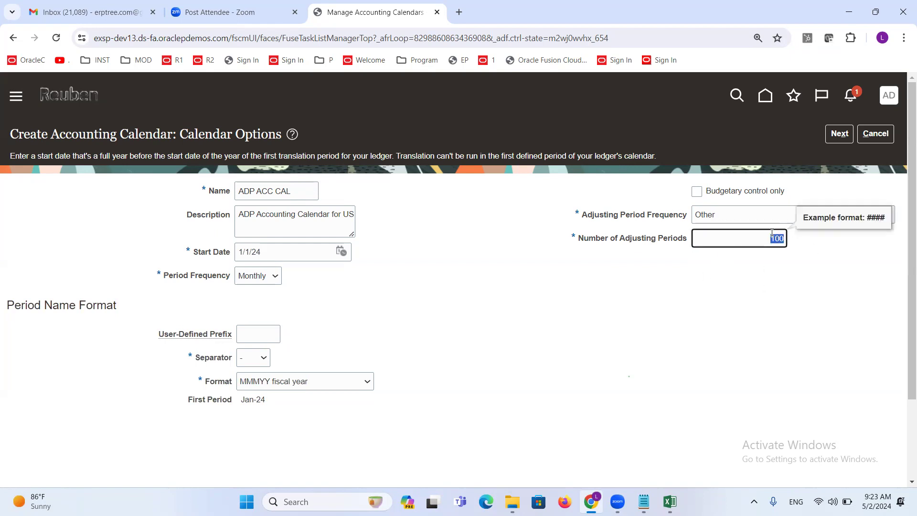
{"action": "left_click", "coordinate": [764, 315]}
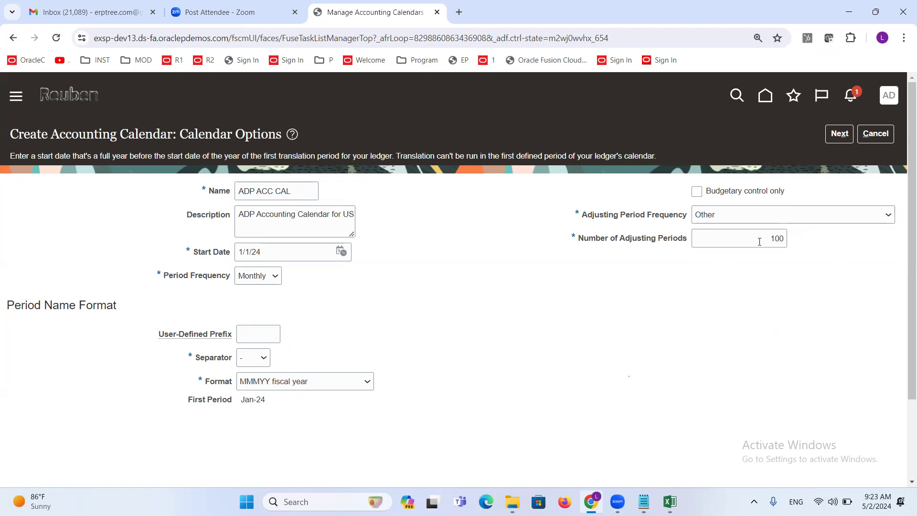
{"action": "left_click_drag", "start_coordinate": [760, 242], "coordinate": [848, 247]}
{"action": "type", "text": "500"}
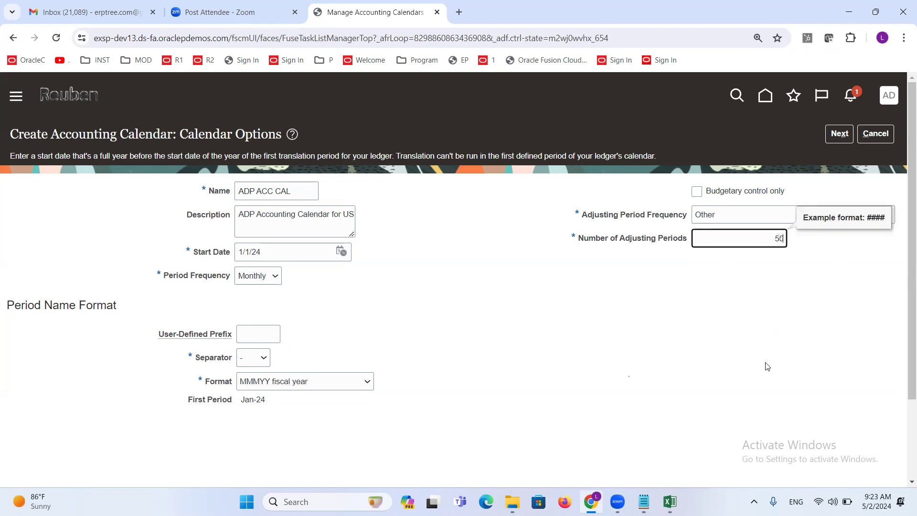
{"action": "left_click", "coordinate": [621, 315]}
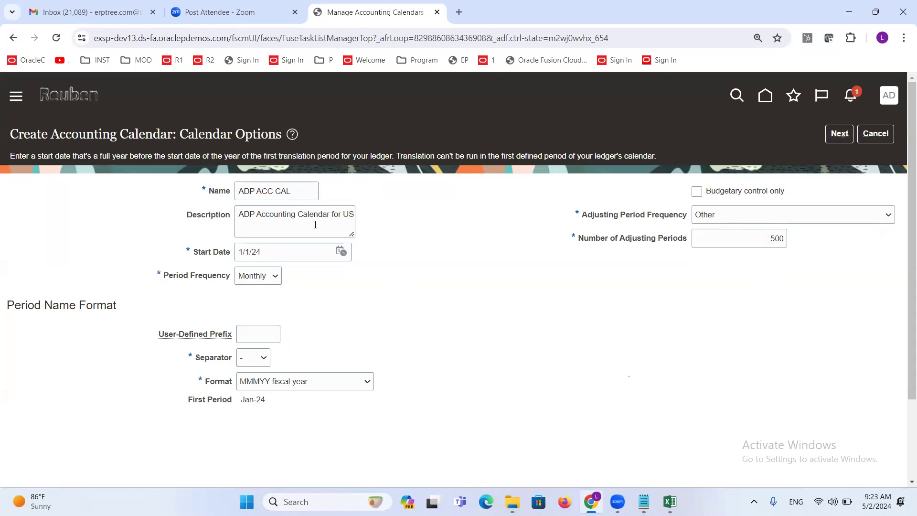
Rename the calendar to A and try to continue to the period details with 500 adjusting periods
{"action": "left_click_drag", "start_coordinate": [299, 191], "coordinate": [161, 215]}
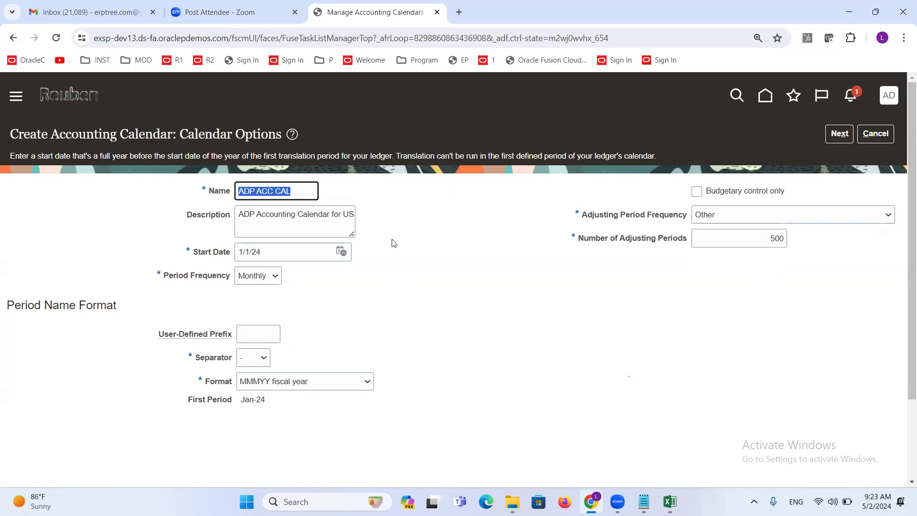
{"action": "key", "text": "BackSpace"}
{"action": "type", "text": "A"}
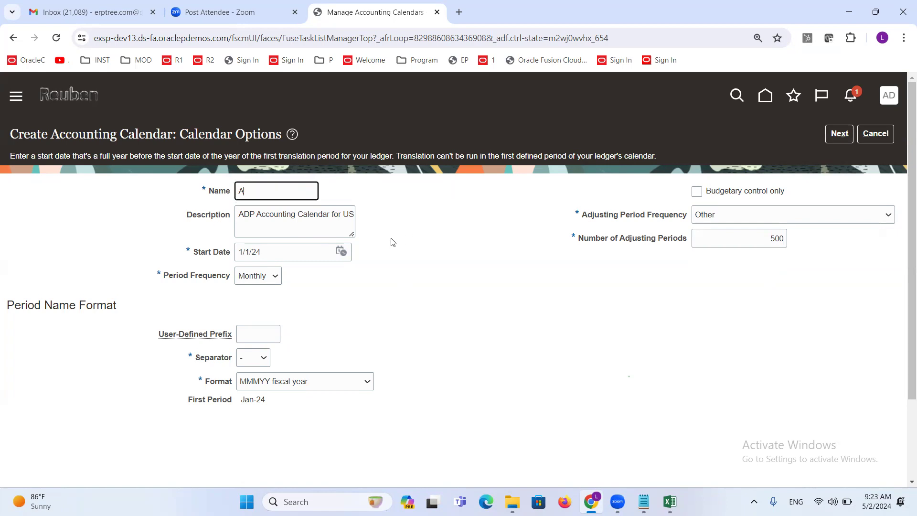
{"action": "left_click", "coordinate": [839, 134]}
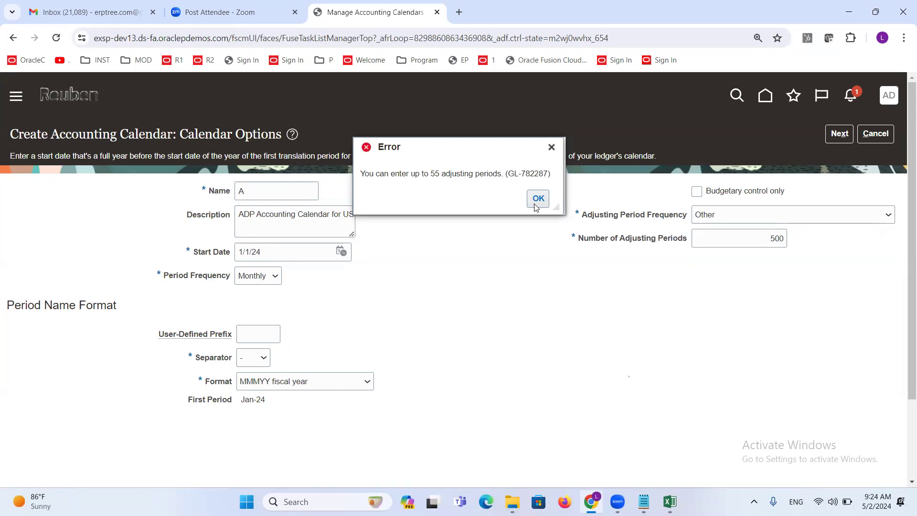
{"action": "double_click", "coordinate": [436, 174]}
{"action": "left_click", "coordinate": [553, 145]}
Restore the calendar name to ADP ACC CAL and set the adjusting period frequency to Once at year end
{"action": "left_click", "coordinate": [262, 196]}
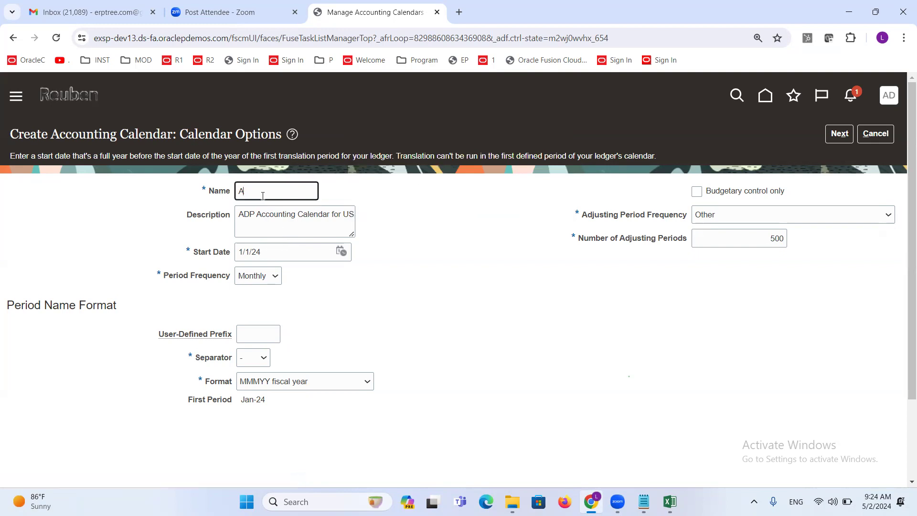
{"action": "key", "text": "ctrl+a"}
{"action": "type", "text": "ADP ACC CAL"}
{"action": "left_click", "coordinate": [804, 215]}
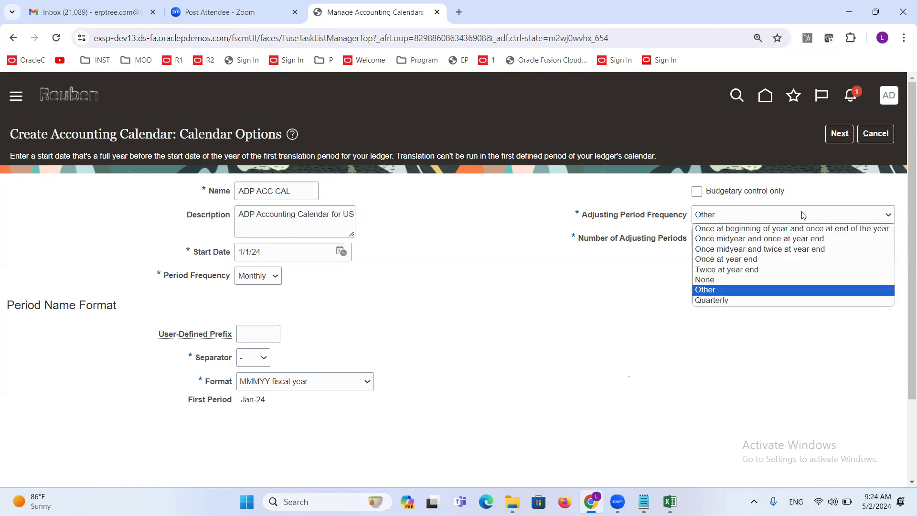
{"action": "left_click", "coordinate": [743, 260]}
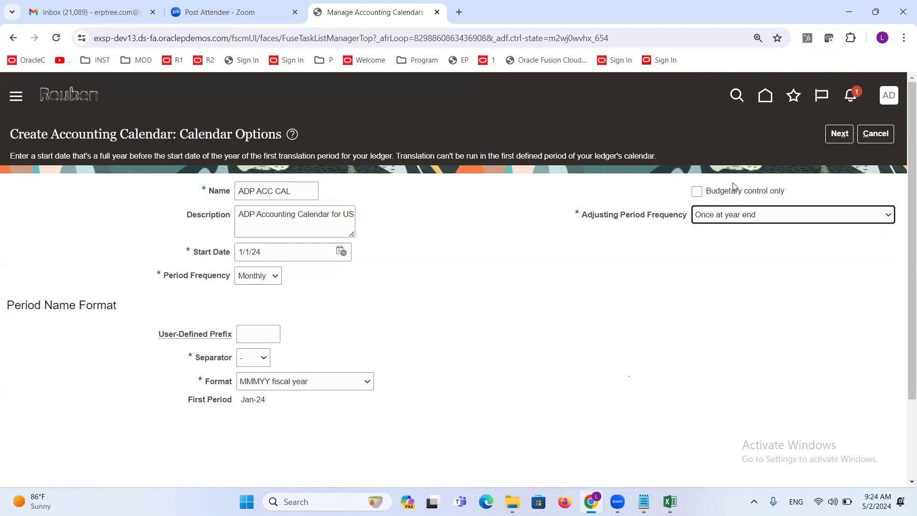
{"action": "left_click", "coordinate": [601, 269]}
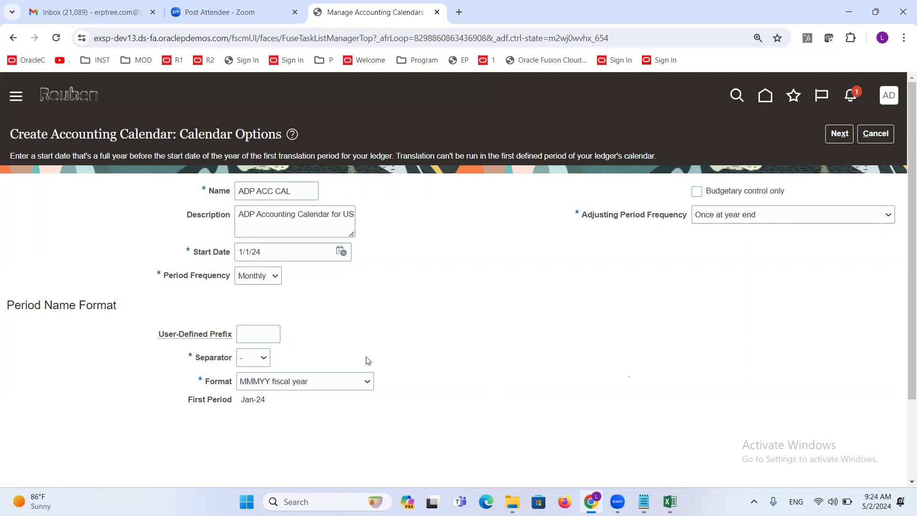
Recheck the calendar options and continue to the calendar's period details
{"action": "left_click", "coordinate": [300, 190]}
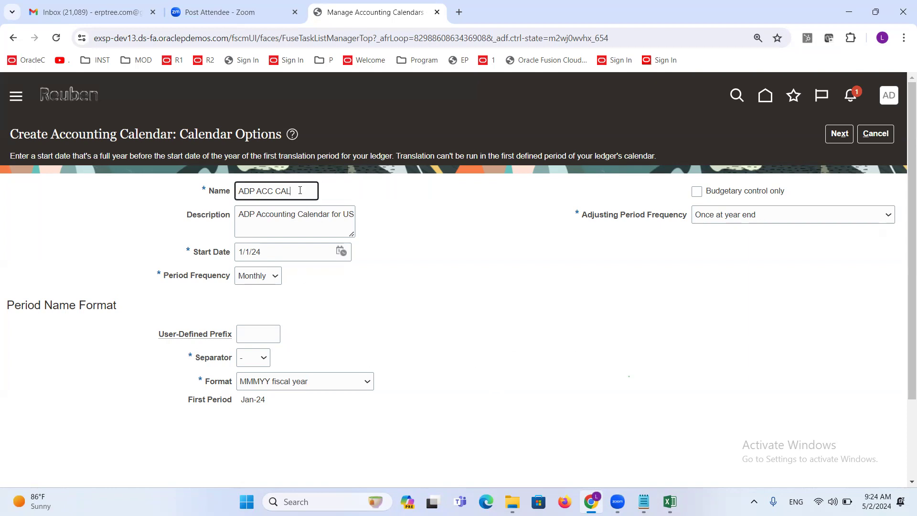
{"action": "left_click", "coordinate": [297, 220]}
{"action": "left_click", "coordinate": [315, 310]}
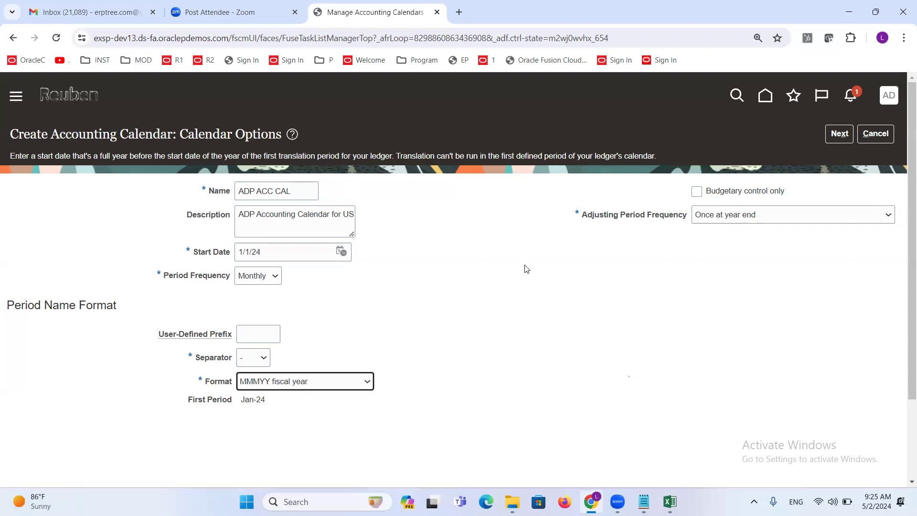
{"action": "left_click", "coordinate": [551, 271]}
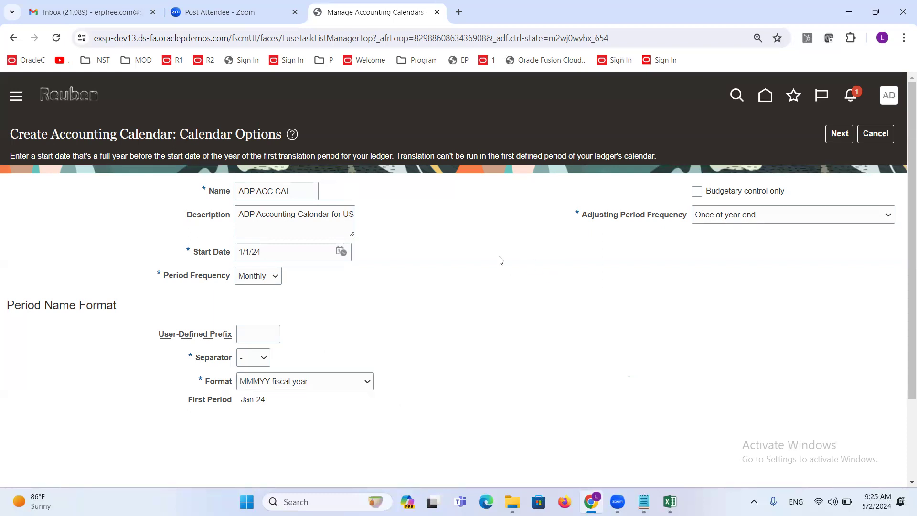
{"action": "left_click", "coordinate": [838, 134]}
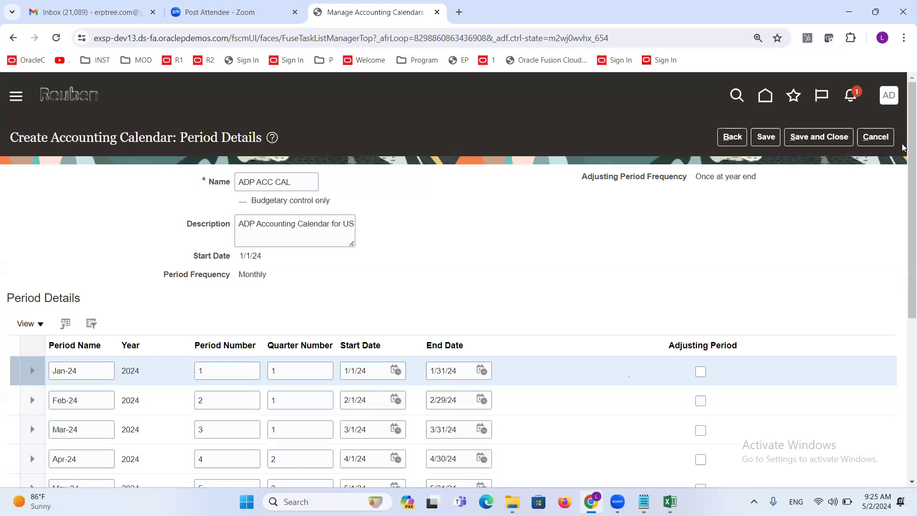
Examine the generated 2024 periods, including their numbers, quarters, start and end dates, and adjusting period flags
{"action": "scroll", "coordinate": [903, 153], "scroll_direction": "down", "scroll_amount": 3}
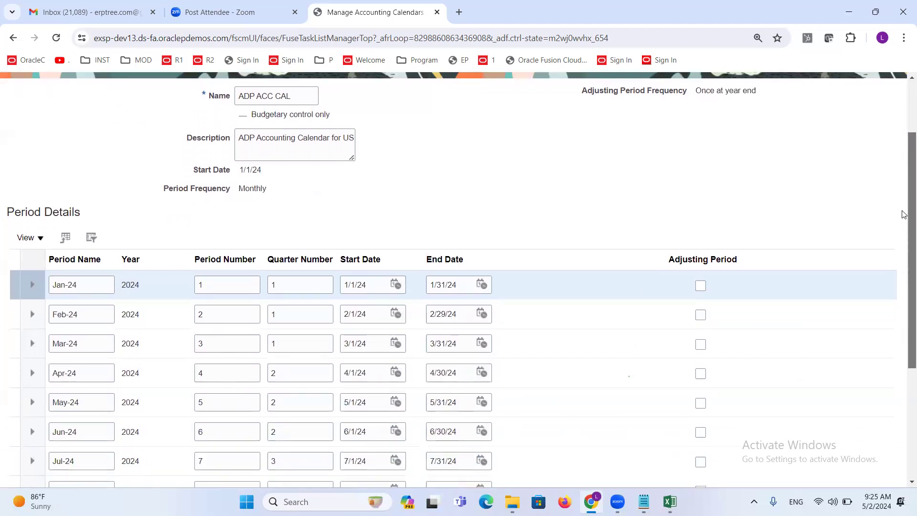
{"action": "scroll", "coordinate": [904, 252], "scroll_direction": "down", "scroll_amount": 1}
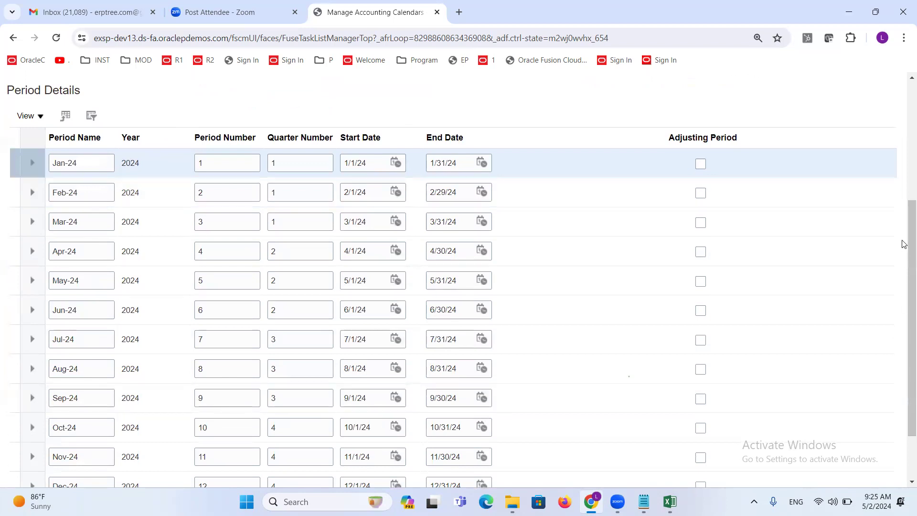
{"action": "scroll", "coordinate": [904, 283], "scroll_direction": "down", "scroll_amount": 1}
{"action": "scroll", "coordinate": [904, 283], "scroll_direction": "down", "scroll_amount": 1}
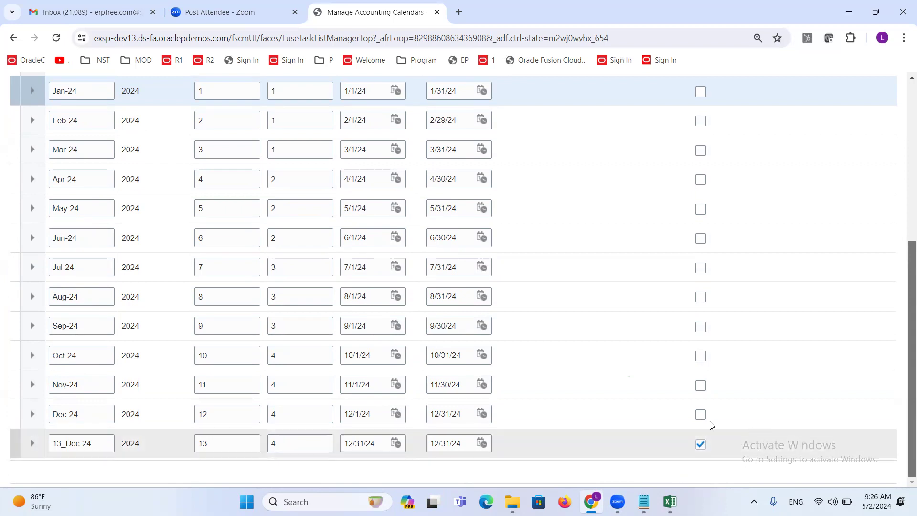
{"action": "scroll", "coordinate": [904, 357], "scroll_direction": "up", "scroll_amount": 2}
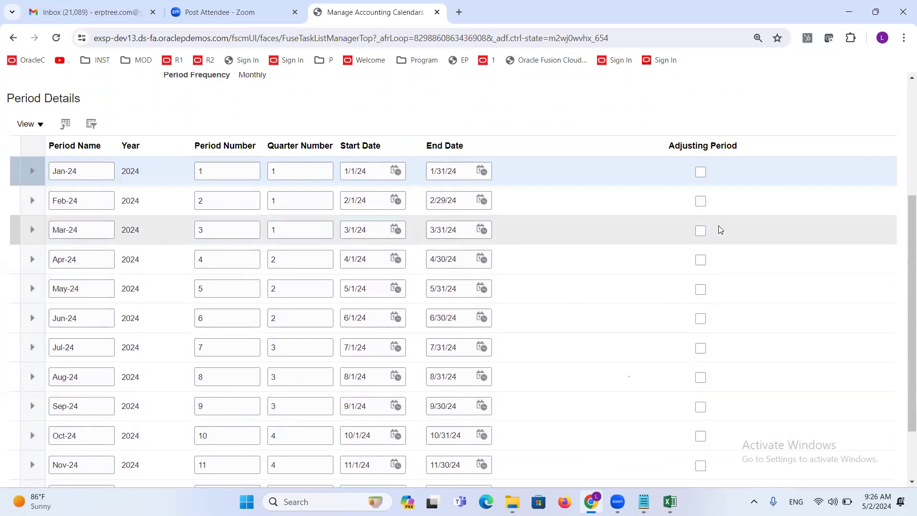
{"action": "scroll", "coordinate": [903, 229], "scroll_direction": "down", "scroll_amount": 2}
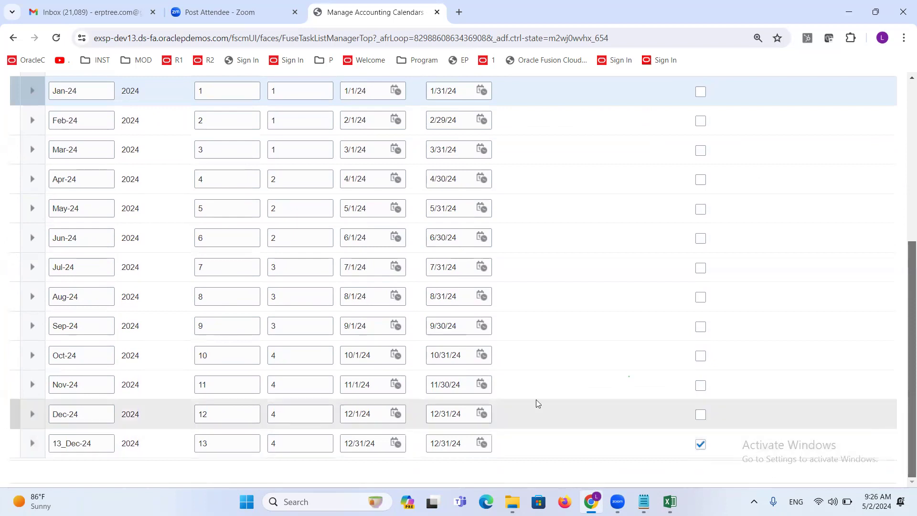
{"action": "scroll", "coordinate": [536, 401], "scroll_direction": "up", "scroll_amount": 2}
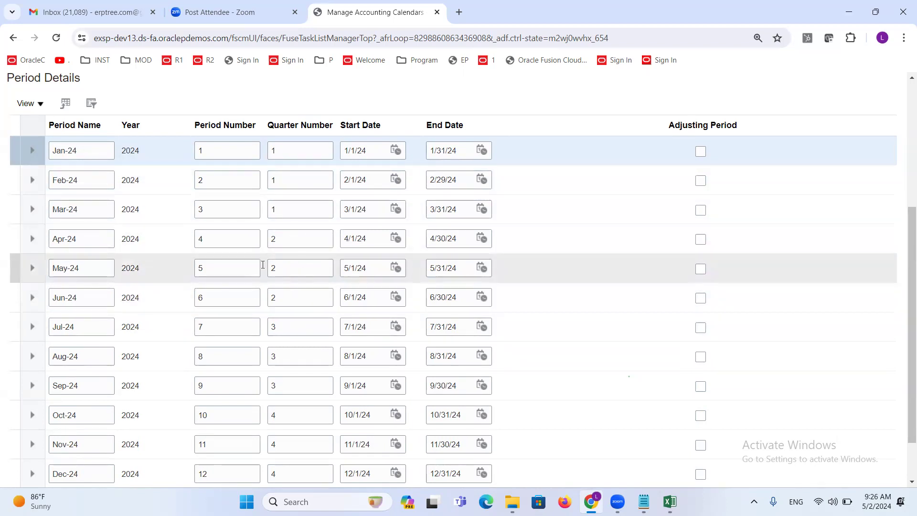
{"action": "scroll", "coordinate": [221, 260], "scroll_direction": "down", "scroll_amount": 2}
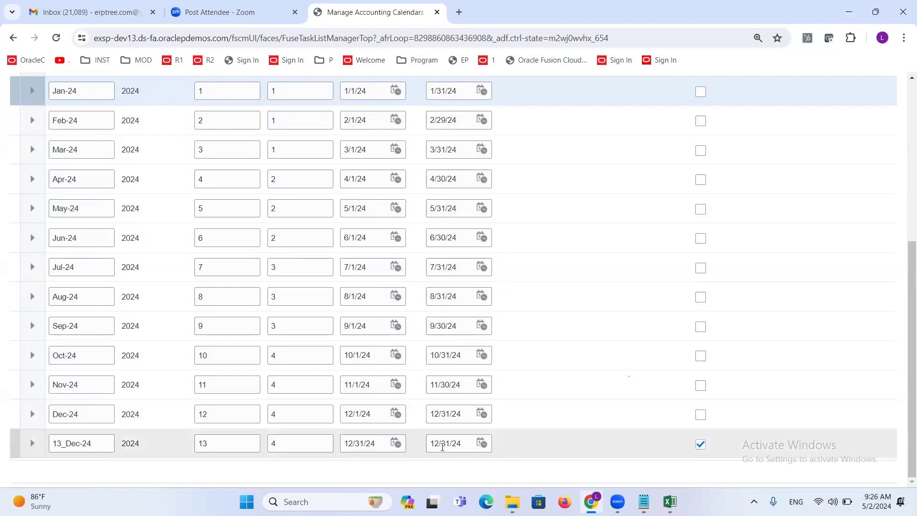
Set the start date of the 13_Dec-24 adjusting period to 12/23/24
{"action": "left_click", "coordinate": [396, 444]}
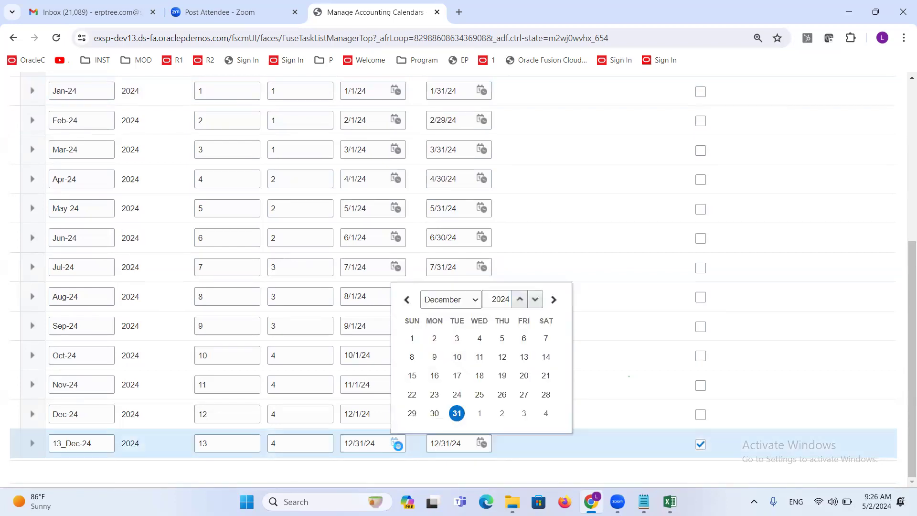
{"action": "left_click", "coordinate": [433, 398]}
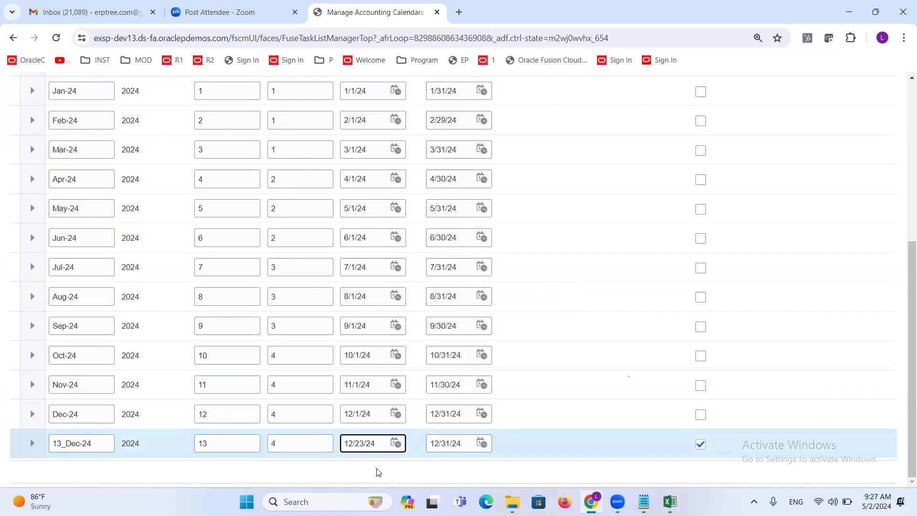
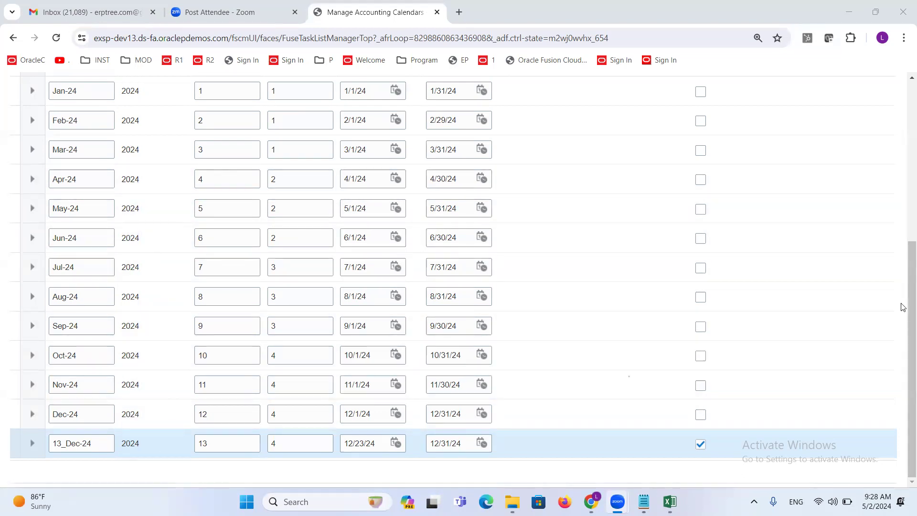
Set the start date of the 13_Dec-24 adjusting period to 12/31/24 and save the calendar
{"action": "left_click_drag", "start_coordinate": [904, 343], "coordinate": [904, 345]}
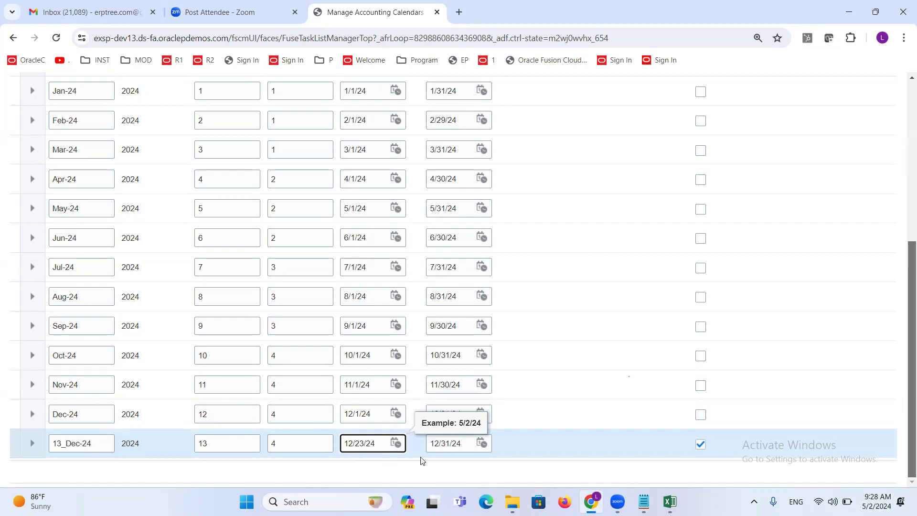
{"action": "left_click", "coordinate": [395, 444]}
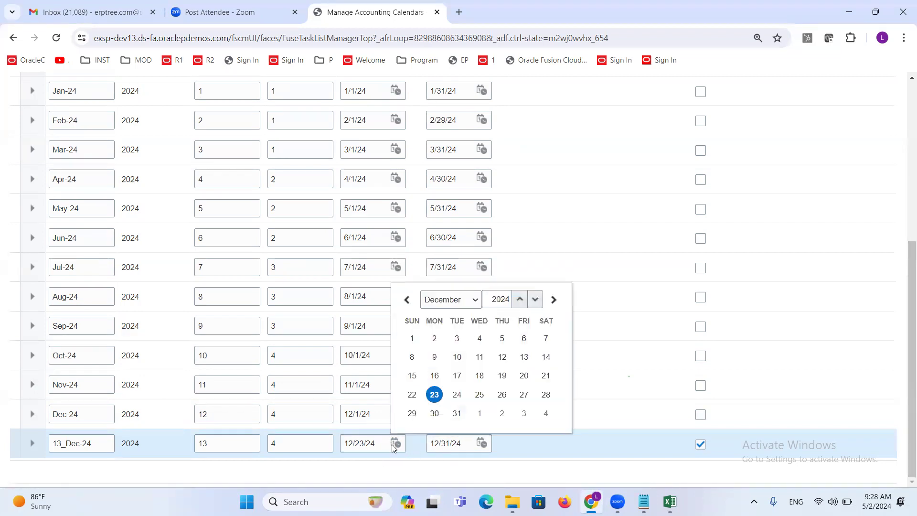
{"action": "left_click", "coordinate": [457, 413]}
{"action": "left_click_drag", "start_coordinate": [902, 365], "coordinate": [904, 204]}
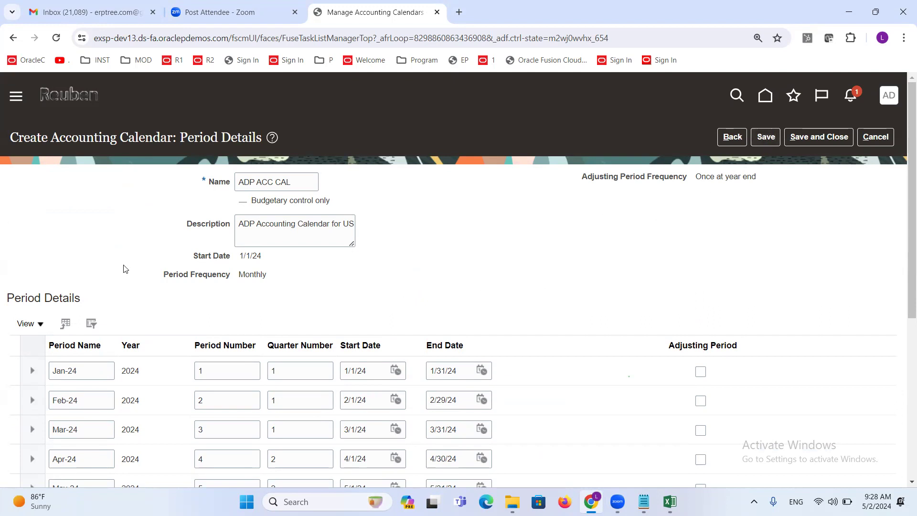
{"action": "left_click", "coordinate": [766, 138]}
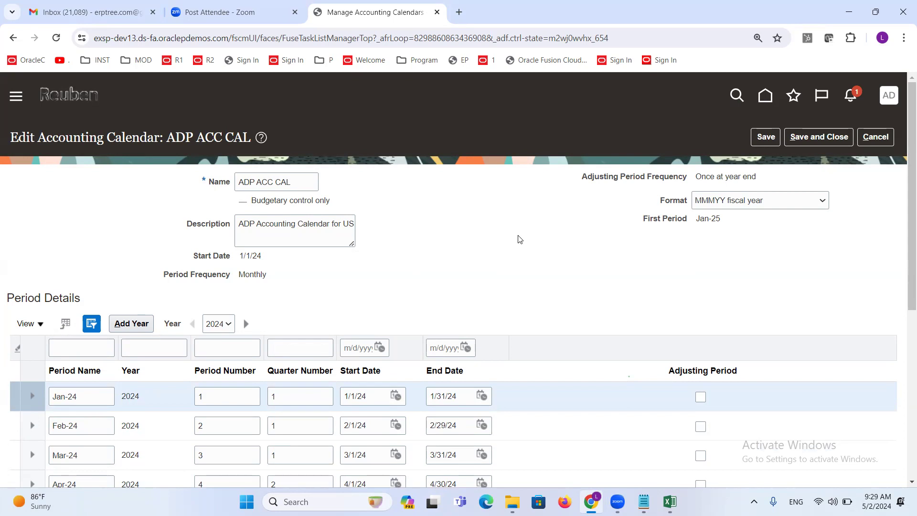
Review the 2024 period dates, including the adjusting period, and save the ADP ACC CAL calendar again
{"action": "scroll", "coordinate": [522, 237], "scroll_direction": "down", "scroll_amount": 6}
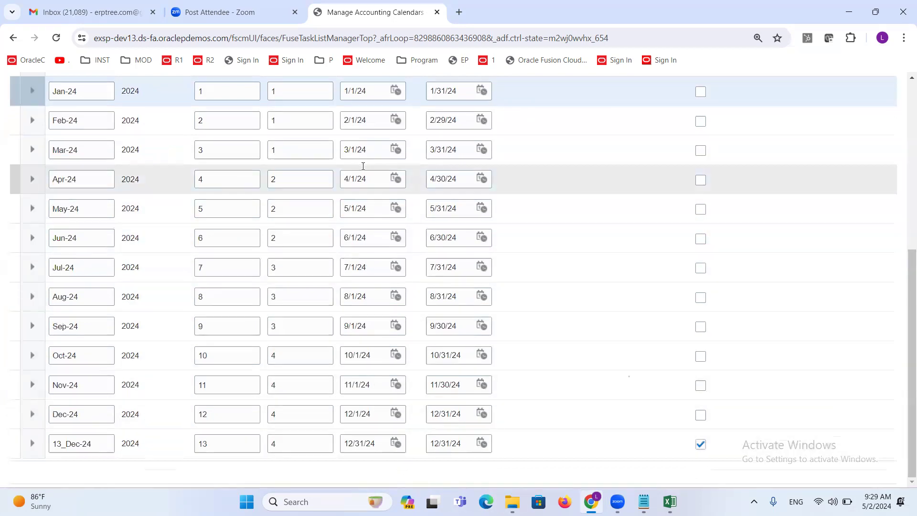
{"action": "scroll", "coordinate": [368, 230], "scroll_direction": "up", "scroll_amount": 3}
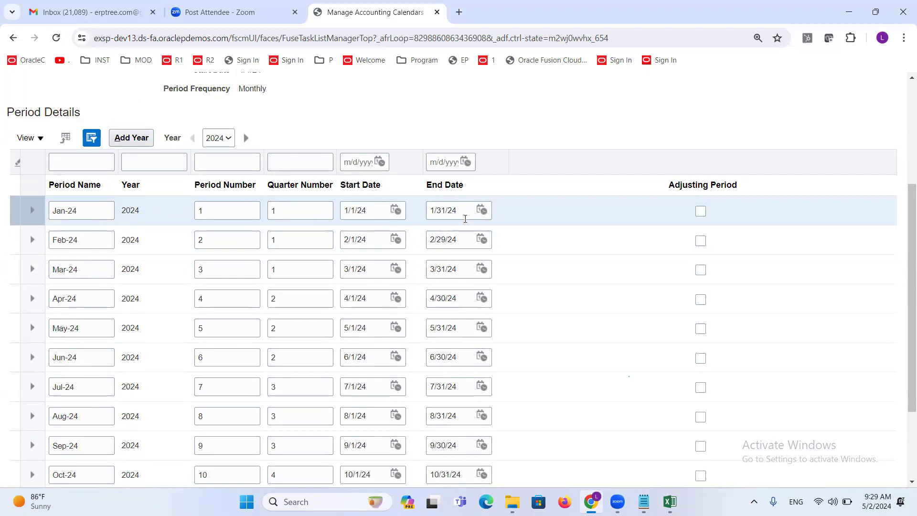
{"action": "scroll", "coordinate": [536, 148], "scroll_direction": "down", "scroll_amount": 3}
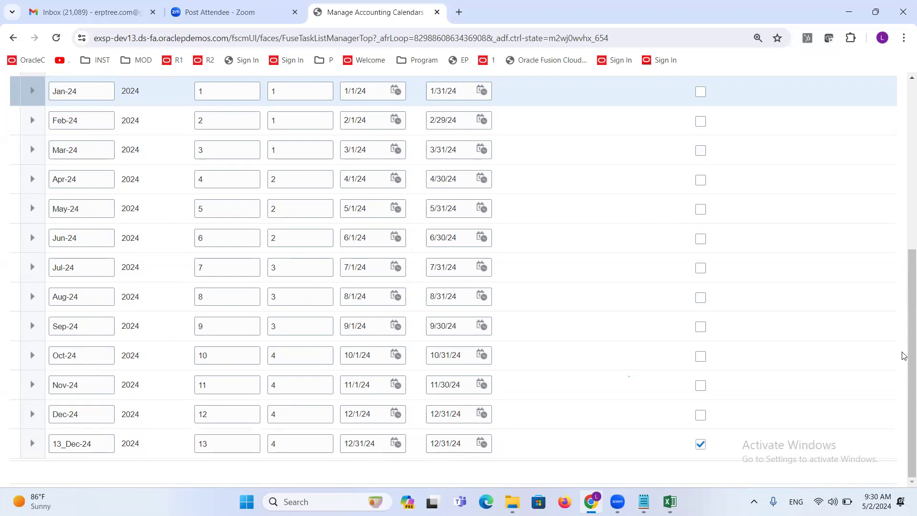
{"action": "left_click_drag", "start_coordinate": [908, 352], "coordinate": [904, 167]}
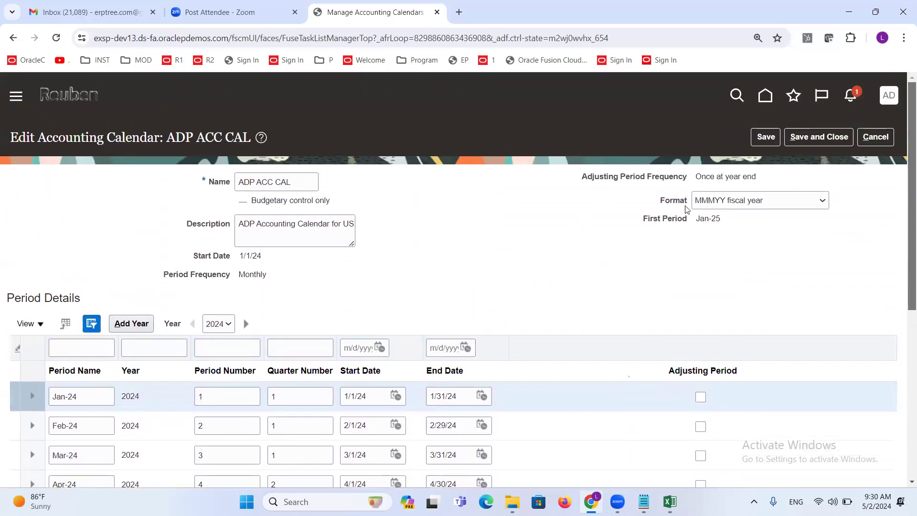
{"action": "left_click", "coordinate": [766, 137]}
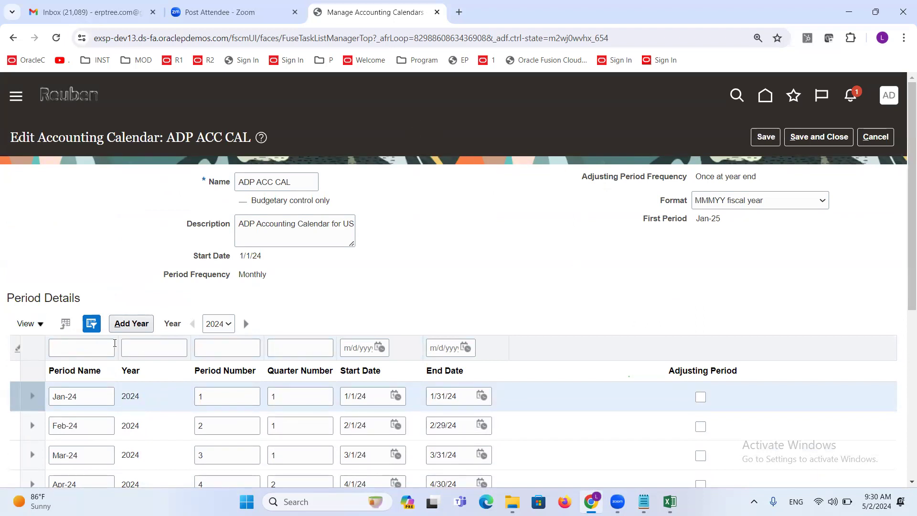
Add the 2025 year of periods, starting with Jan-25, to the calendar and save it
{"action": "left_click", "coordinate": [132, 327]}
{"action": "left_click", "coordinate": [226, 326]}
{"action": "left_click", "coordinate": [298, 279]}
{"action": "double_click", "coordinate": [706, 219]}
{"action": "triple_click", "coordinate": [706, 219]}
{"action": "double_click", "coordinate": [715, 219]}
{"action": "left_click", "coordinate": [715, 219]}
{"action": "left_click", "coordinate": [124, 325]}
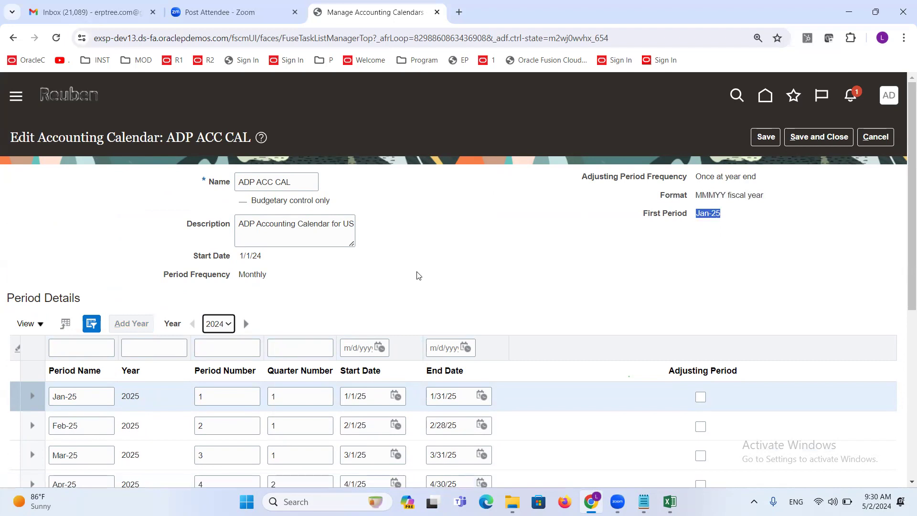
{"action": "left_click", "coordinate": [767, 138]}
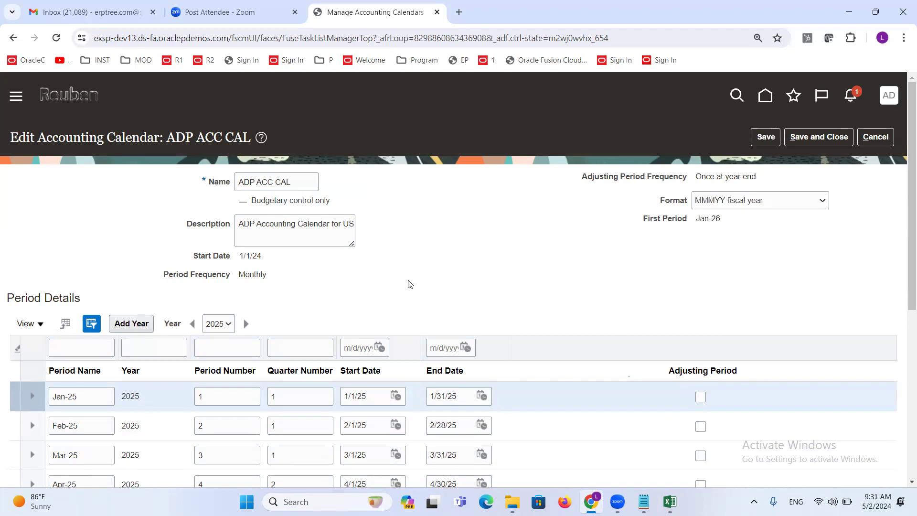
Examine the 2025 periods, their dates and the year-end adjusting period against the adjusting period frequency
{"action": "scroll", "coordinate": [408, 253], "scroll_direction": "down", "scroll_amount": 4}
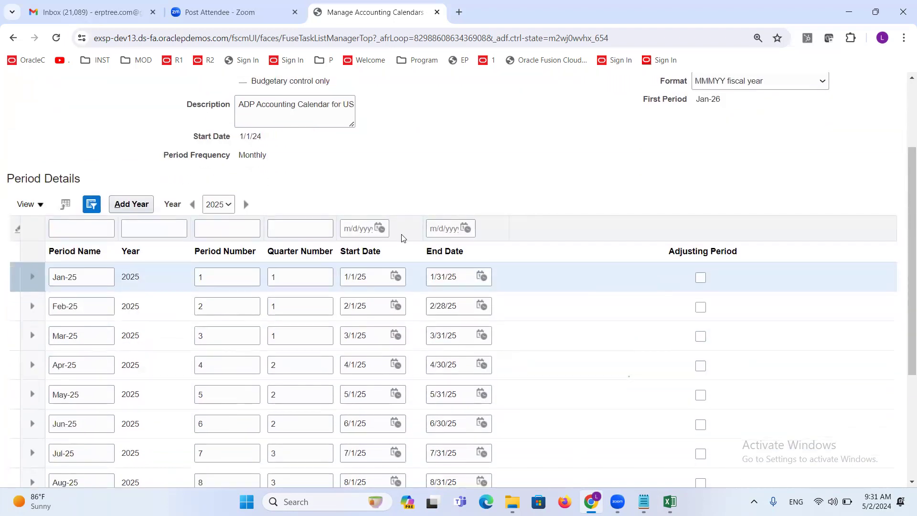
{"action": "scroll", "coordinate": [401, 236], "scroll_direction": "down", "scroll_amount": 3}
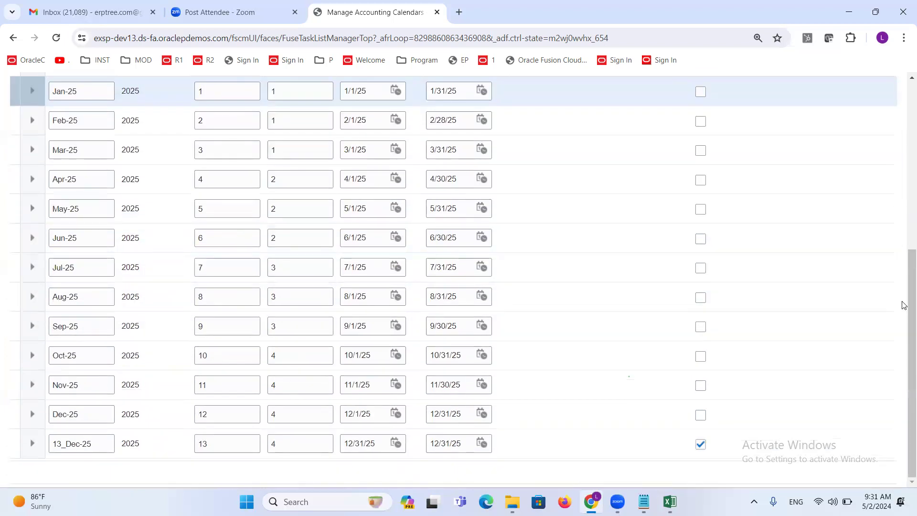
{"action": "scroll", "coordinate": [905, 268], "scroll_direction": "up", "scroll_amount": 3}
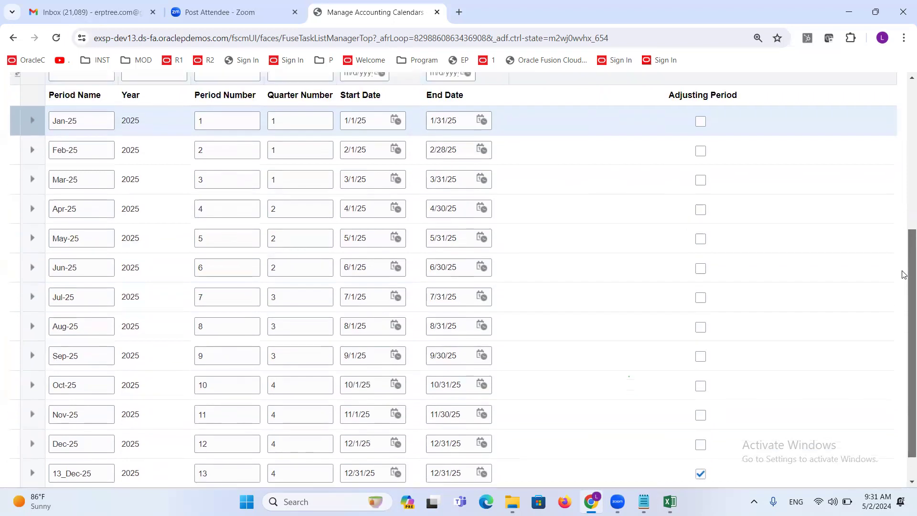
{"action": "scroll", "coordinate": [904, 210], "scroll_direction": "up", "scroll_amount": 2}
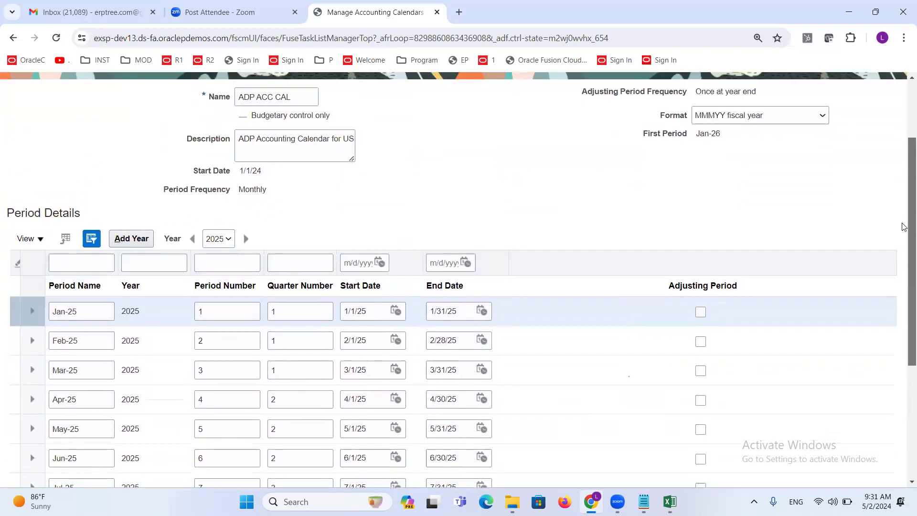
{"action": "scroll", "coordinate": [904, 314], "scroll_direction": "down", "scroll_amount": 3}
{"action": "scroll", "coordinate": [904, 313], "scroll_direction": "down", "scroll_amount": 2}
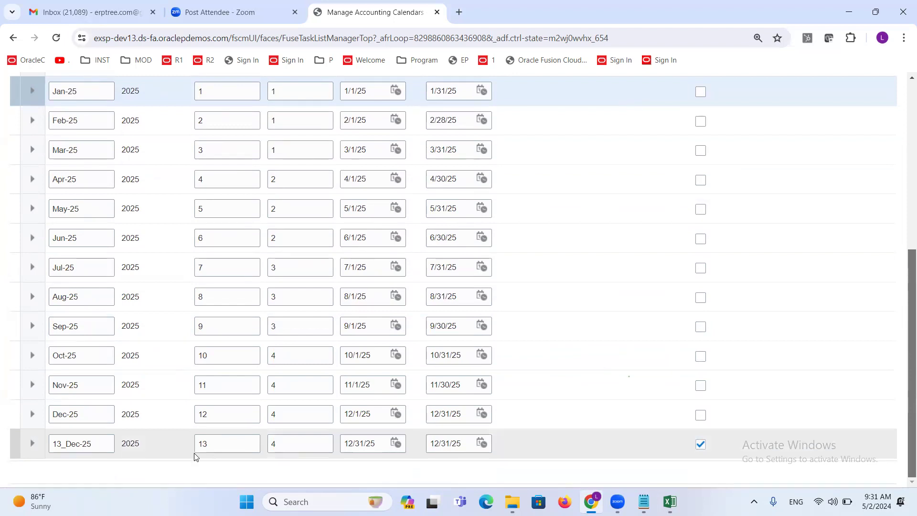
{"action": "scroll", "coordinate": [904, 324], "scroll_direction": "up", "scroll_amount": 7}
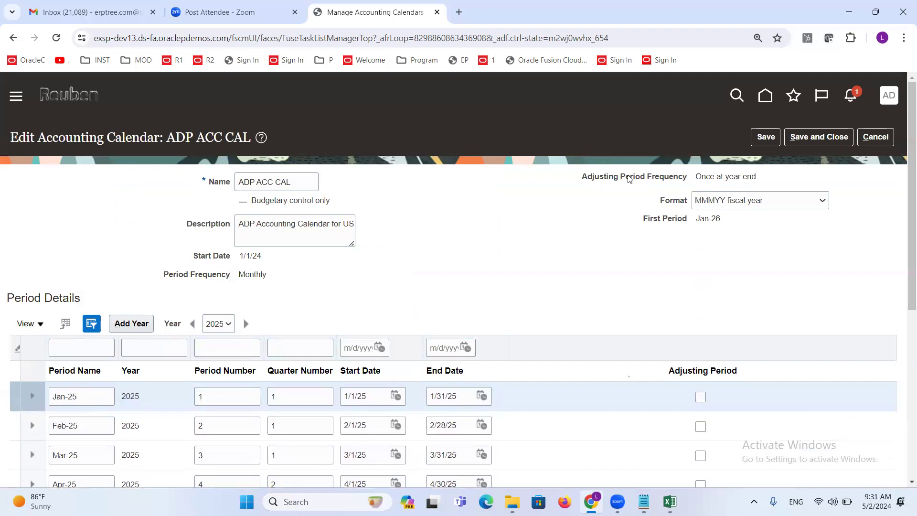
{"action": "triple_click", "coordinate": [719, 178]}
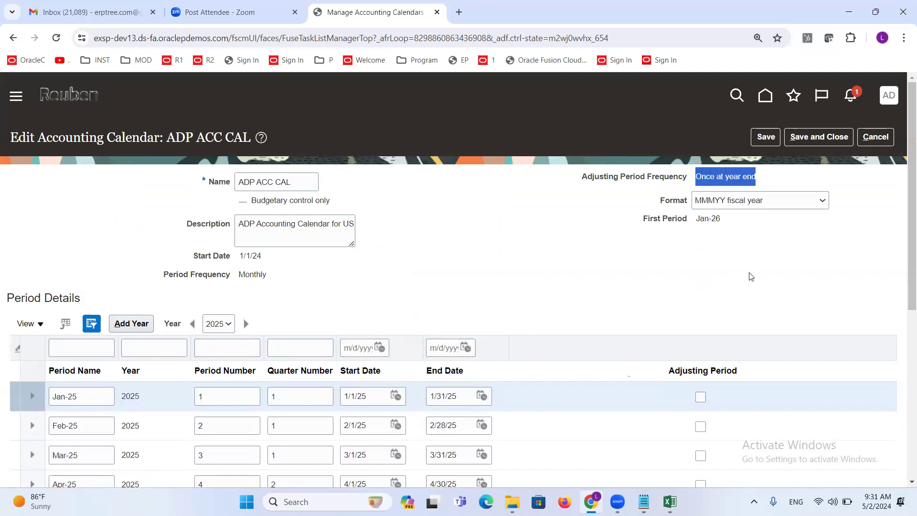
{"action": "left_click", "coordinate": [721, 281]}
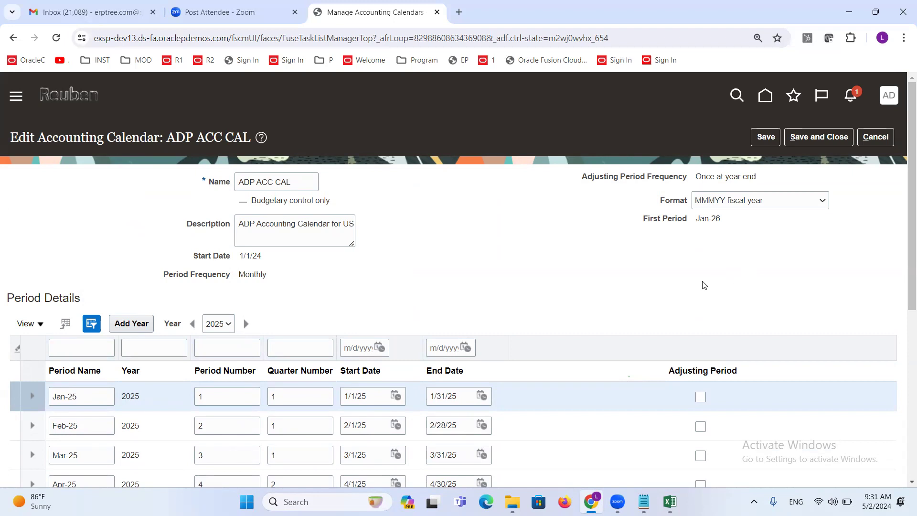
Set the period details to show all years and look through the 2025 and 2024 periods
{"action": "left_click", "coordinate": [219, 329]}
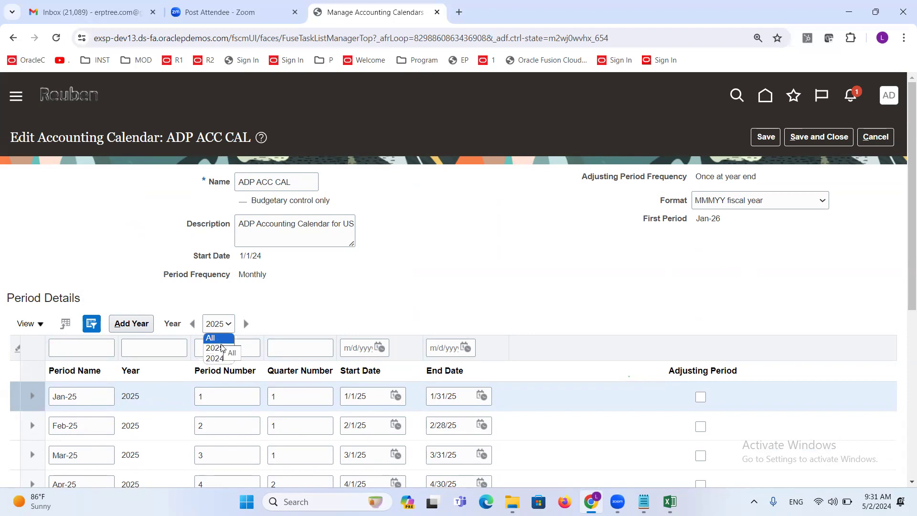
{"action": "left_click", "coordinate": [214, 339]}
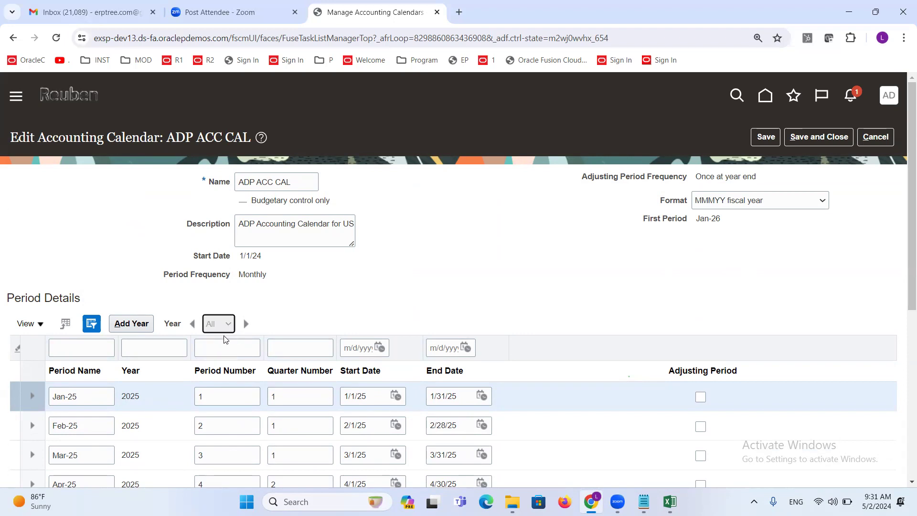
{"action": "scroll", "coordinate": [317, 287], "scroll_direction": "down", "scroll_amount": 3}
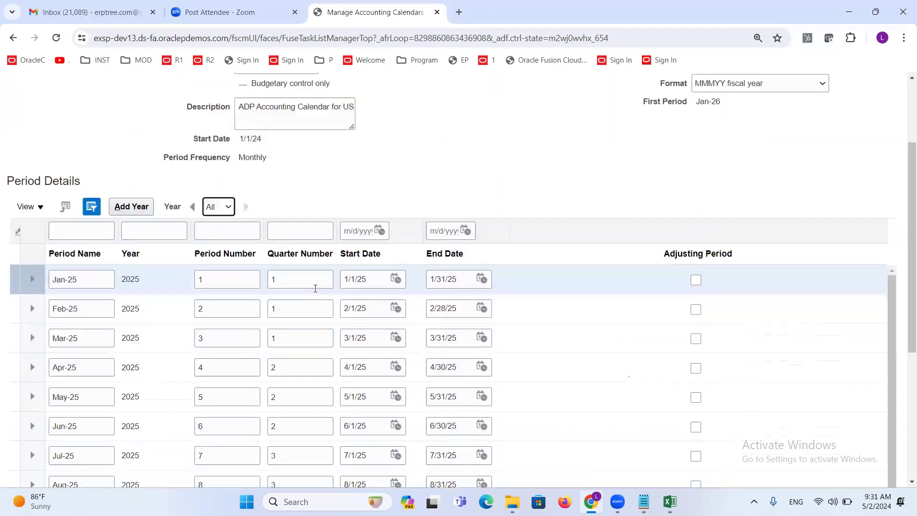
{"action": "scroll", "coordinate": [257, 333], "scroll_direction": "down", "scroll_amount": 5}
{"action": "scroll", "coordinate": [257, 339], "scroll_direction": "down", "scroll_amount": 3}
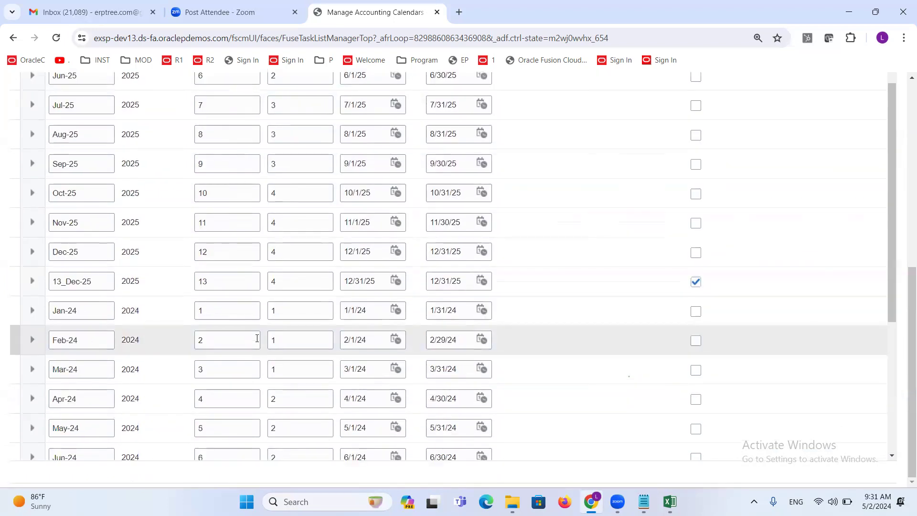
{"action": "scroll", "coordinate": [261, 334], "scroll_direction": "up", "scroll_amount": 7}
{"action": "scroll", "coordinate": [315, 244], "scroll_direction": "up", "scroll_amount": 4}
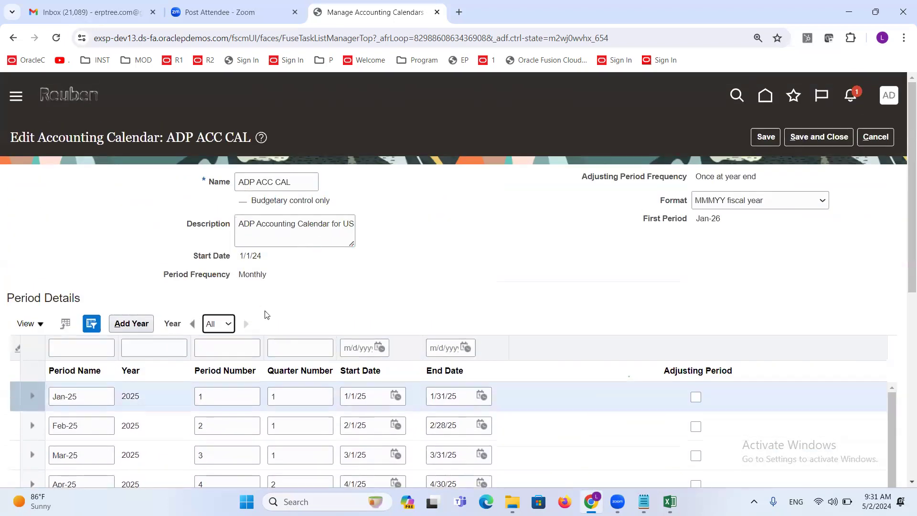
{"action": "left_click", "coordinate": [132, 324]}
{"action": "double_click", "coordinate": [726, 175]}
{"action": "triple_click", "coordinate": [726, 174]}
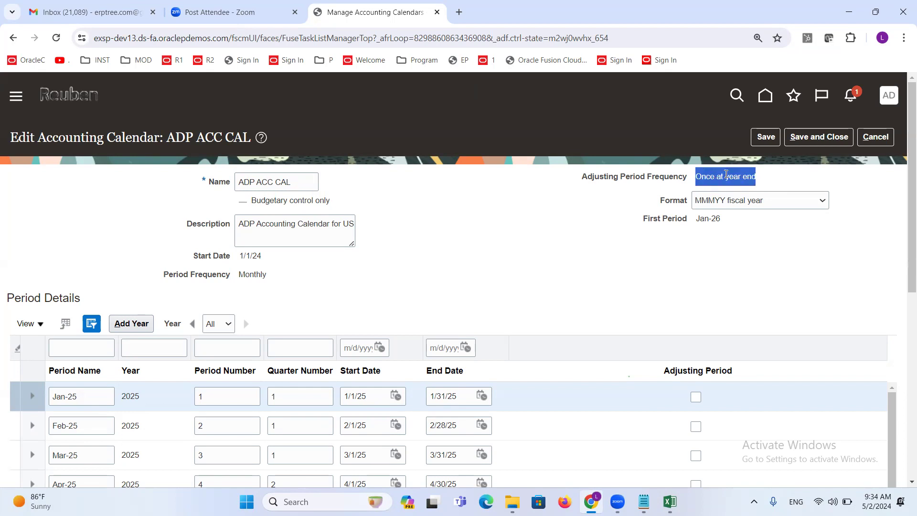
{"action": "triple_click", "coordinate": [713, 178]}
Switch to the Excel discussion sheet and enter X in G440 and Y in H440 beside the accounting calendar notes
{"action": "mouse_move", "coordinate": [670, 502]}
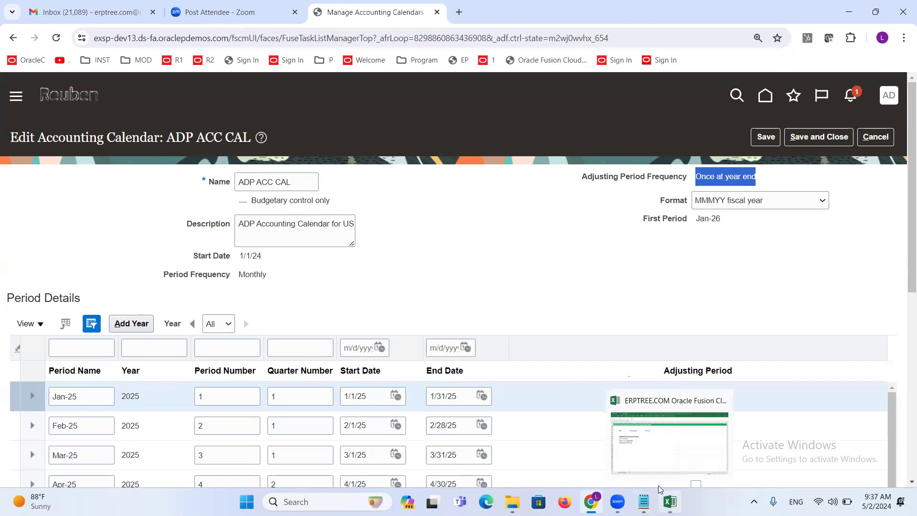
{"action": "left_click", "coordinate": [658, 466]}
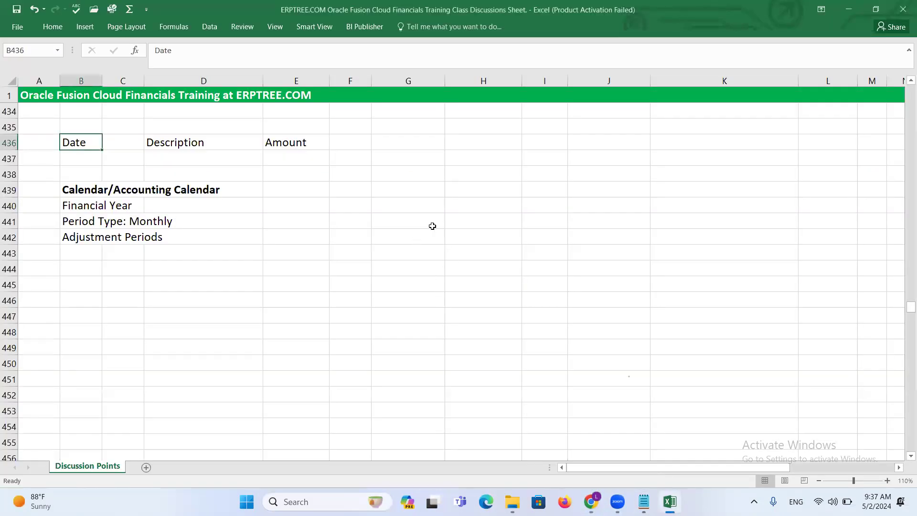
{"action": "left_click", "coordinate": [423, 208]}
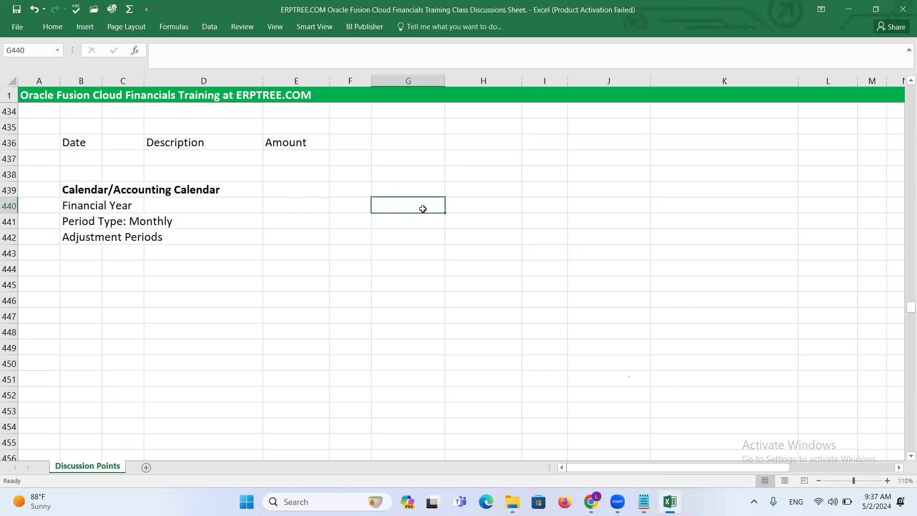
{"action": "type", "text": "x"}
{"action": "key", "text": "BackSpace"}
{"action": "type", "text": "X"}
{"action": "key", "text": "ctrl+Return"}
{"action": "type", "text": "Y"}
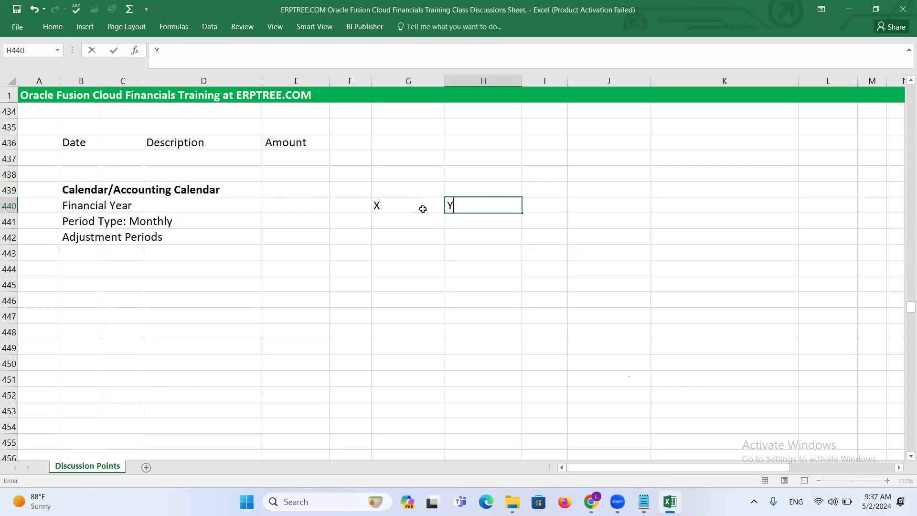
{"action": "left_click", "coordinate": [415, 206]}
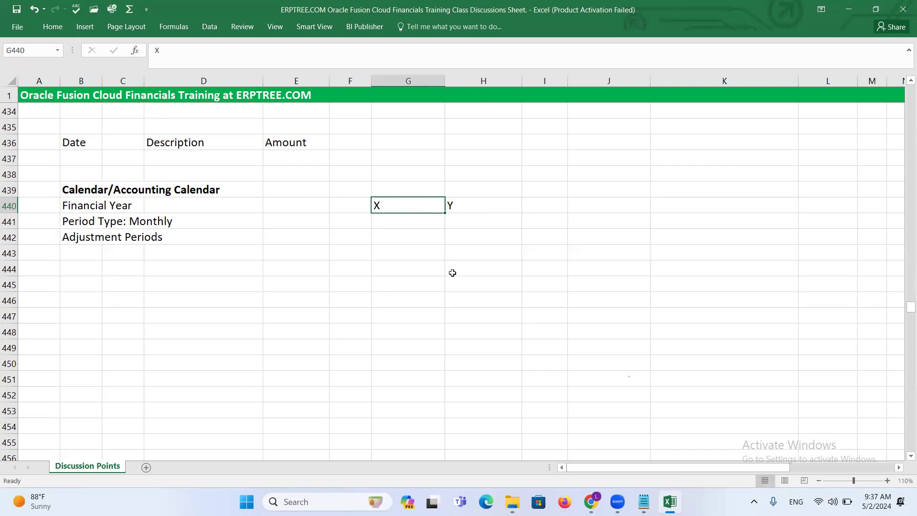
Enter Oracle in cell G441, below the X heading
{"action": "left_click", "coordinate": [396, 223]}
{"action": "type", "text": "Oracle"}
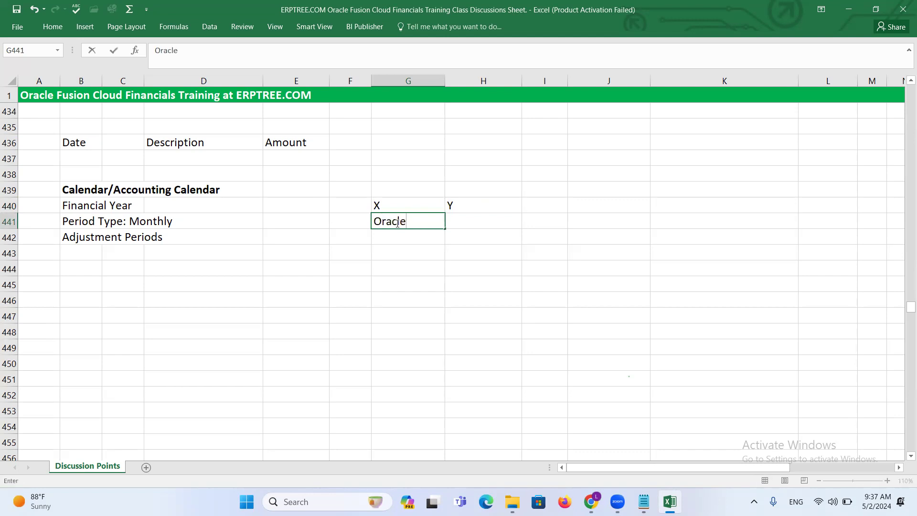
{"action": "left_click", "coordinate": [463, 223]}
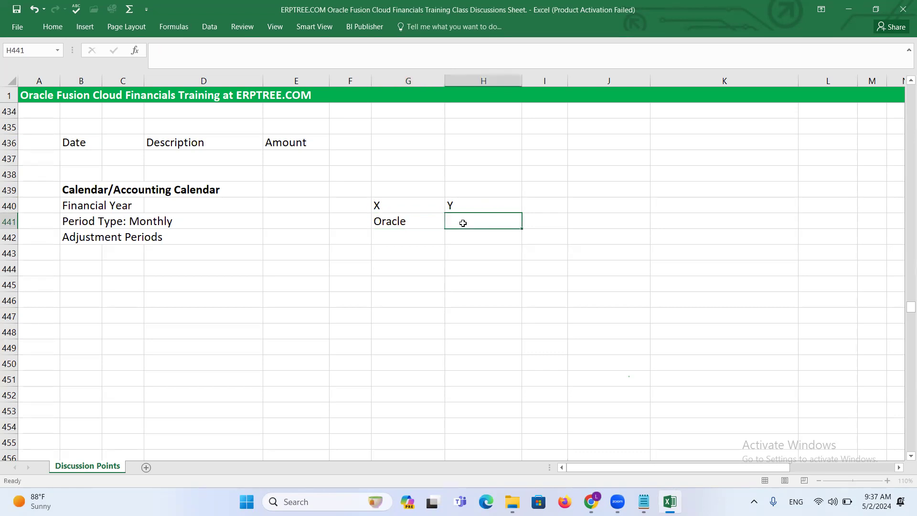
{"action": "left_click", "coordinate": [391, 226]}
{"action": "left_click", "coordinate": [382, 206]}
{"action": "left_click", "coordinate": [401, 221]}
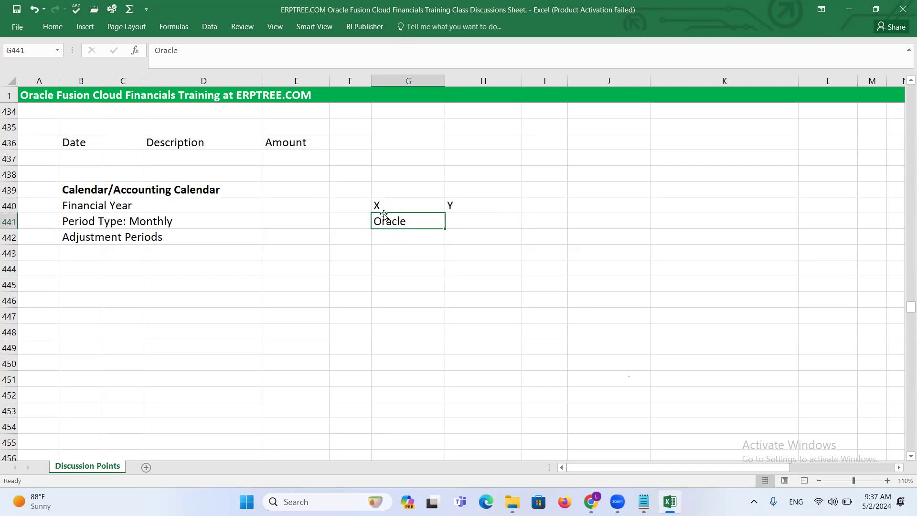
{"action": "left_click", "coordinate": [455, 207]}
{"action": "left_click", "coordinate": [465, 226]}
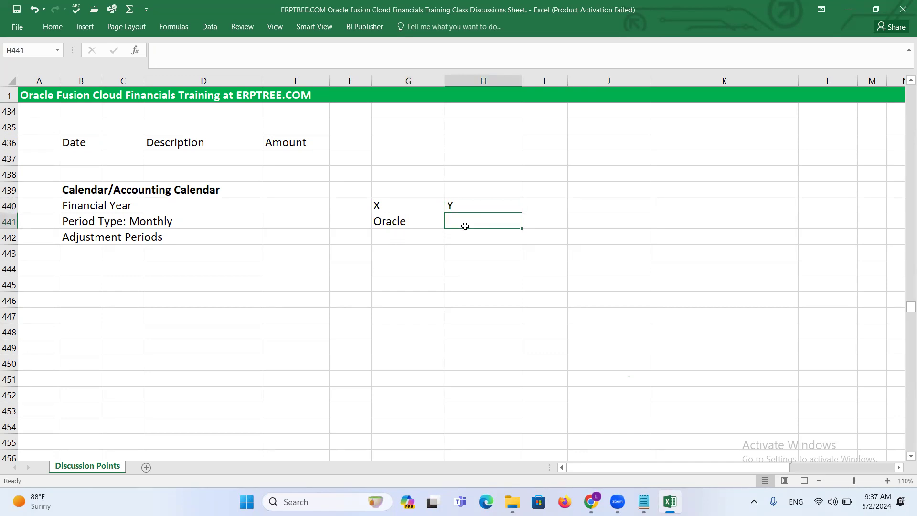
Enter Oracle in cell H441, below the Y heading
{"action": "type", "text": "Oracle"}
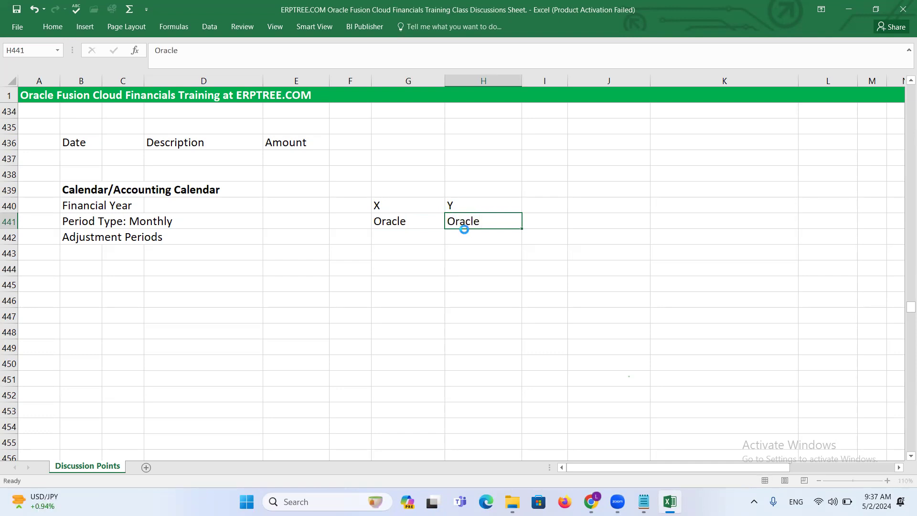
Compare the Oracle entries for X and Y in columns G and H
{"action": "left_click", "coordinate": [405, 216]}
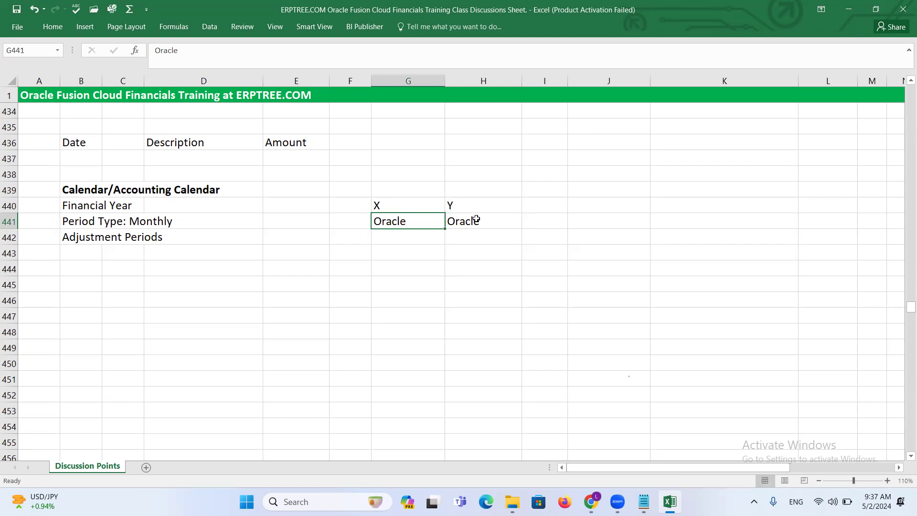
{"action": "left_click", "coordinate": [473, 220]}
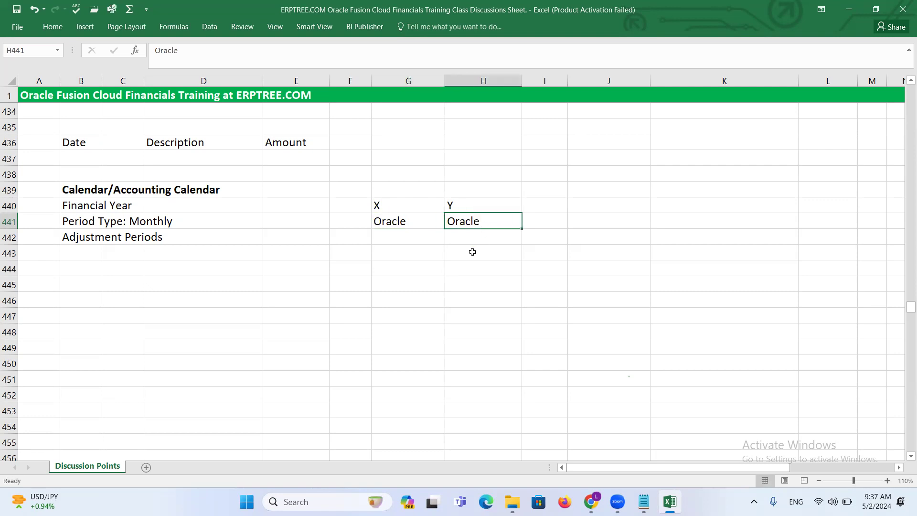
{"action": "left_click", "coordinate": [410, 223]}
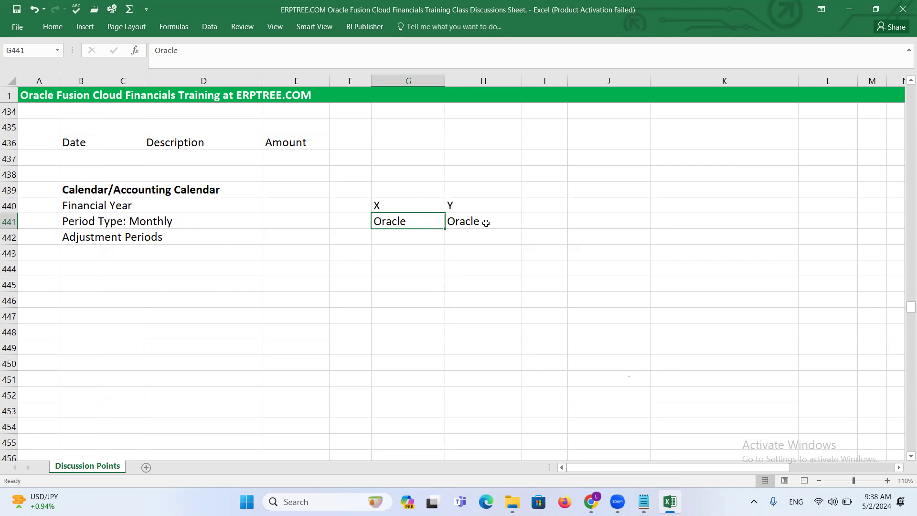
{"action": "left_click", "coordinate": [457, 222]}
{"action": "left_click", "coordinate": [410, 225]}
{"action": "left_click", "coordinate": [462, 222]}
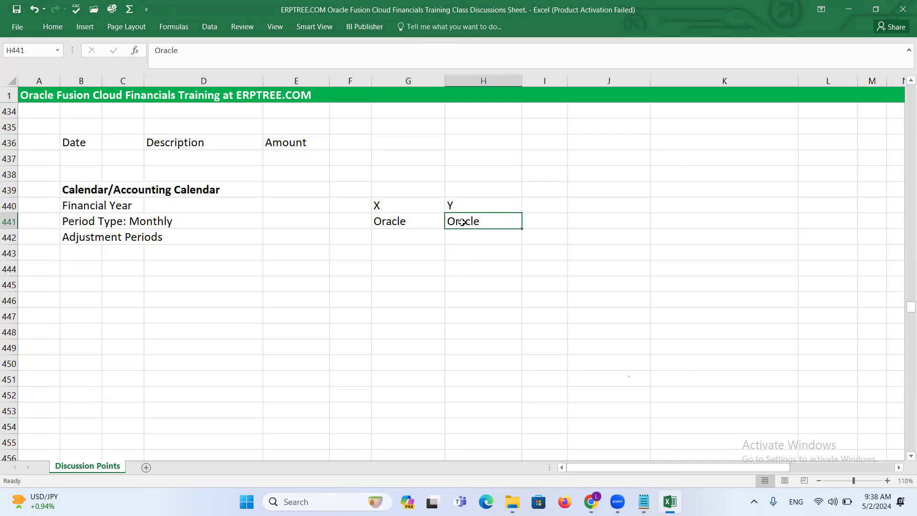
{"action": "left_click", "coordinate": [414, 236]}
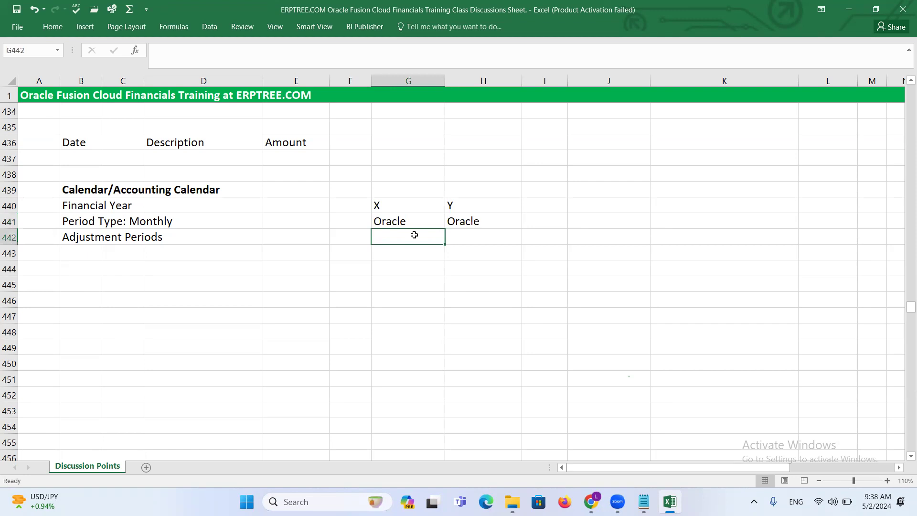
{"action": "left_click", "coordinate": [467, 234]}
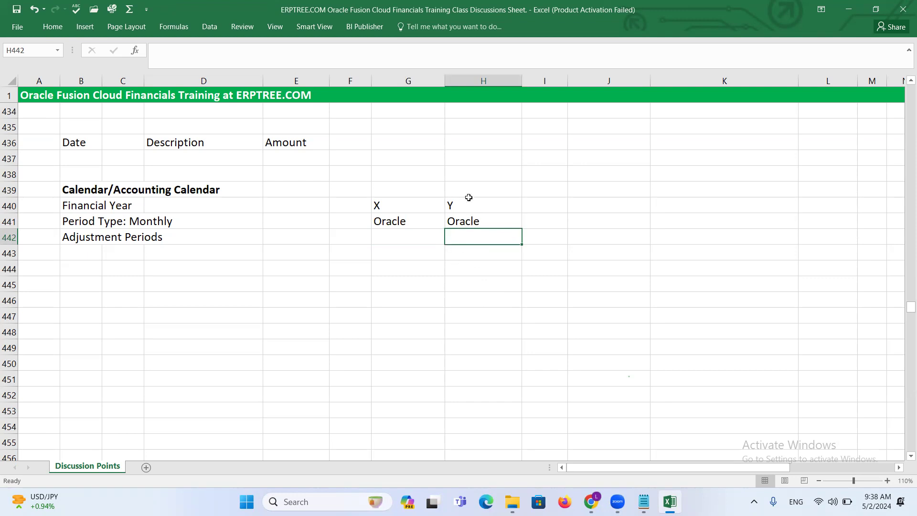
{"action": "left_click", "coordinate": [390, 218]}
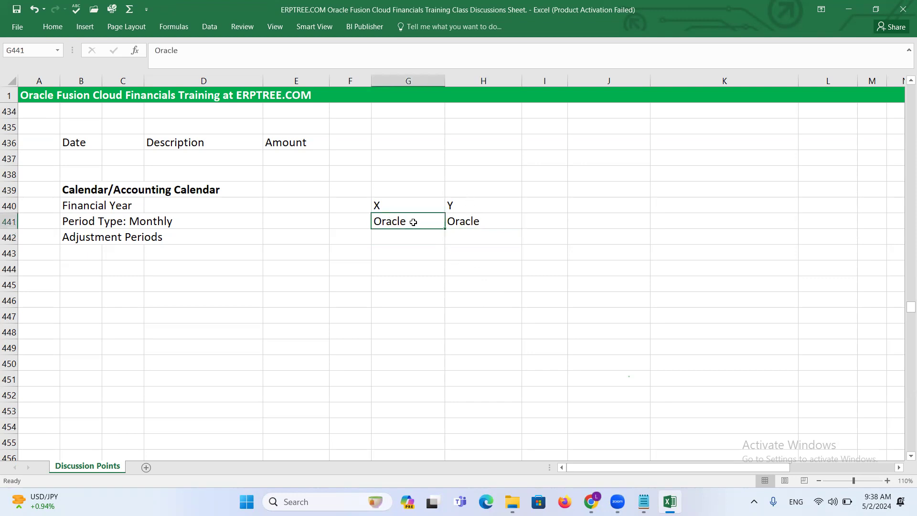
{"action": "left_click", "coordinate": [464, 203]}
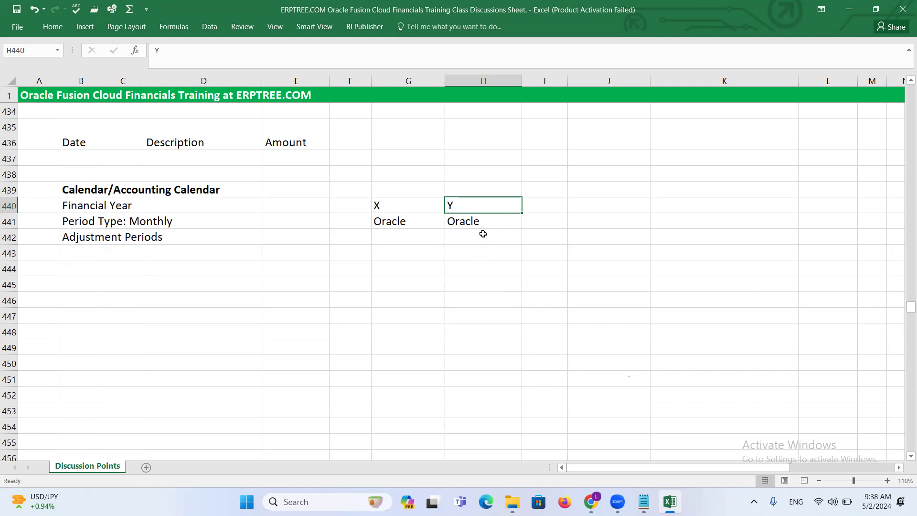
Enter Jan to Dec in H444, Jan to dec in G442 and apr to mar in H442
{"action": "left_click", "coordinate": [455, 268]}
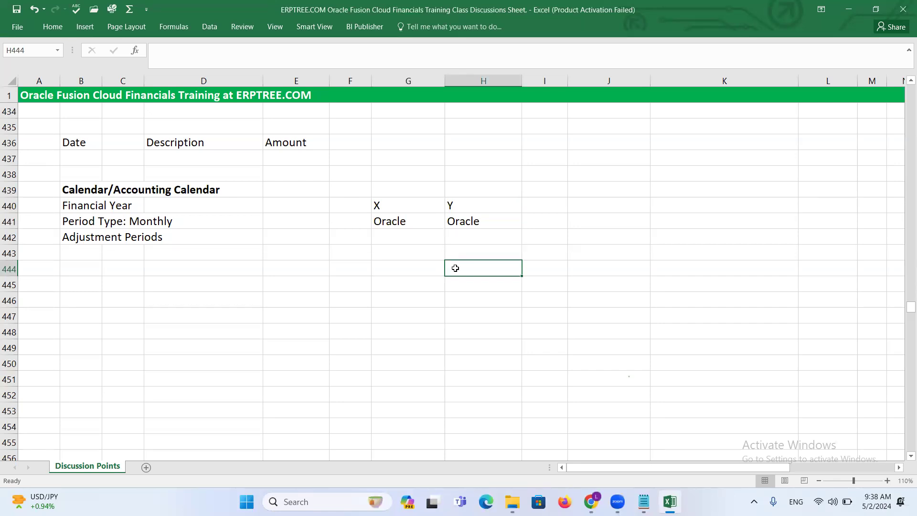
{"action": "type", "text": "Jan to D"}
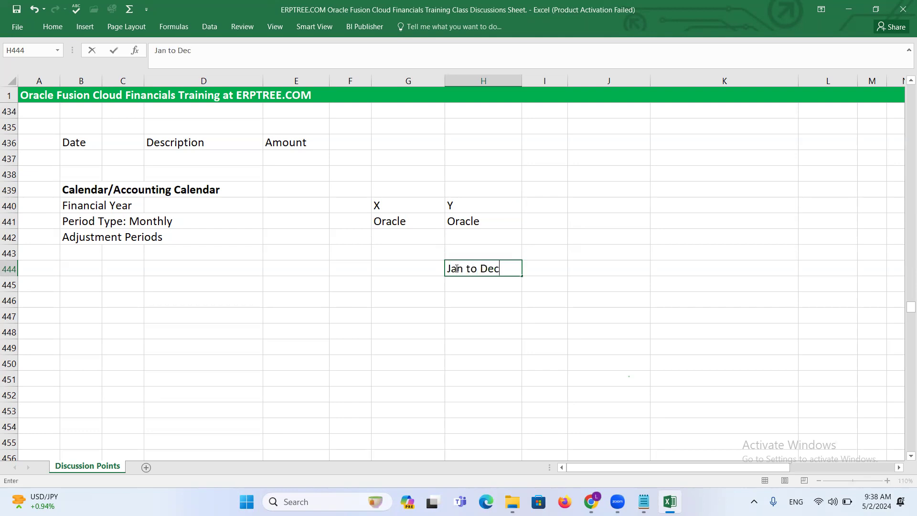
{"action": "type", "text": "ec"}
{"action": "left_click", "coordinate": [402, 238]}
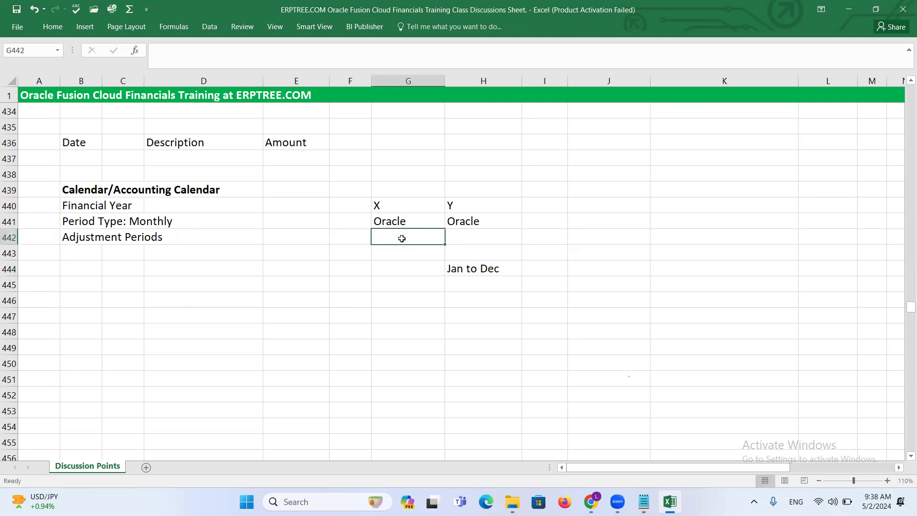
{"action": "type", "text": "Jan to dec"}
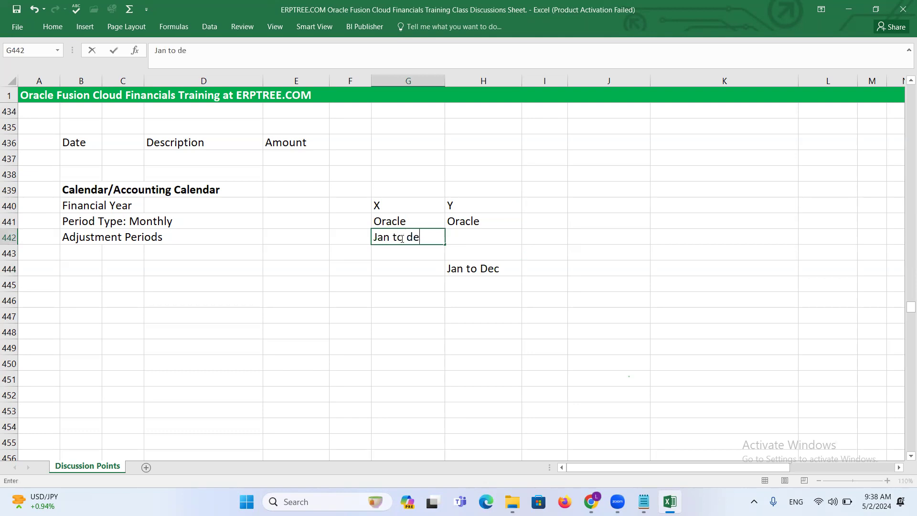
{"action": "key", "text": "Tab"}
{"action": "type", "text": "apr to mar"}
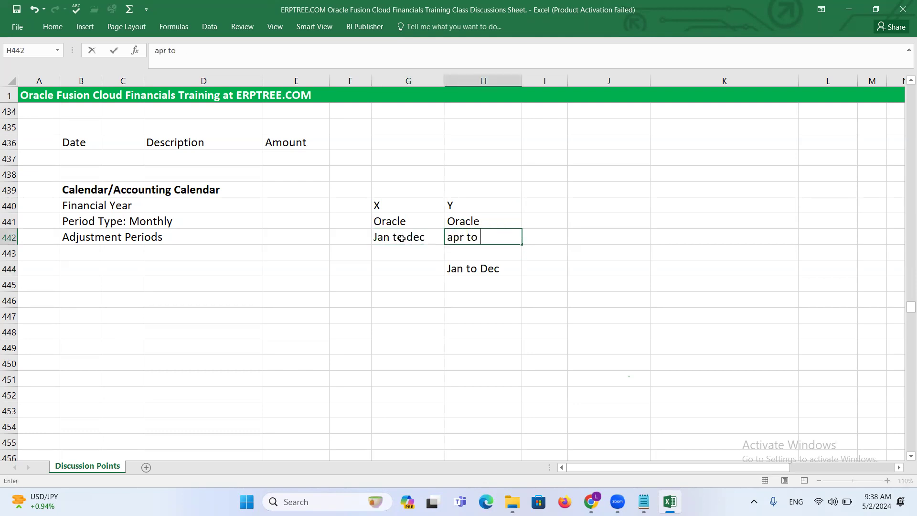
Compare the X and Y calendar ranges in row 442 with the range in H444
{"action": "left_click", "coordinate": [466, 268]}
{"action": "left_click", "coordinate": [396, 238]}
{"action": "key", "text": "Right"}
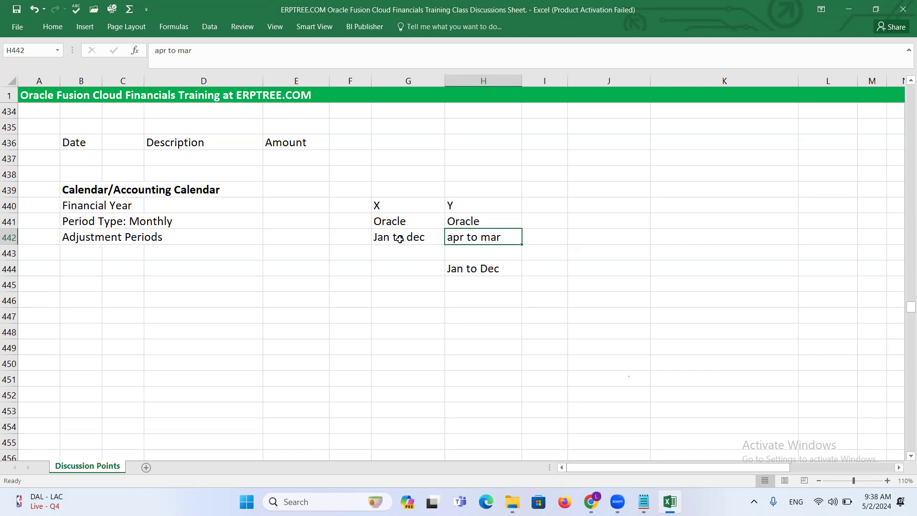
{"action": "left_click", "coordinate": [402, 238]}
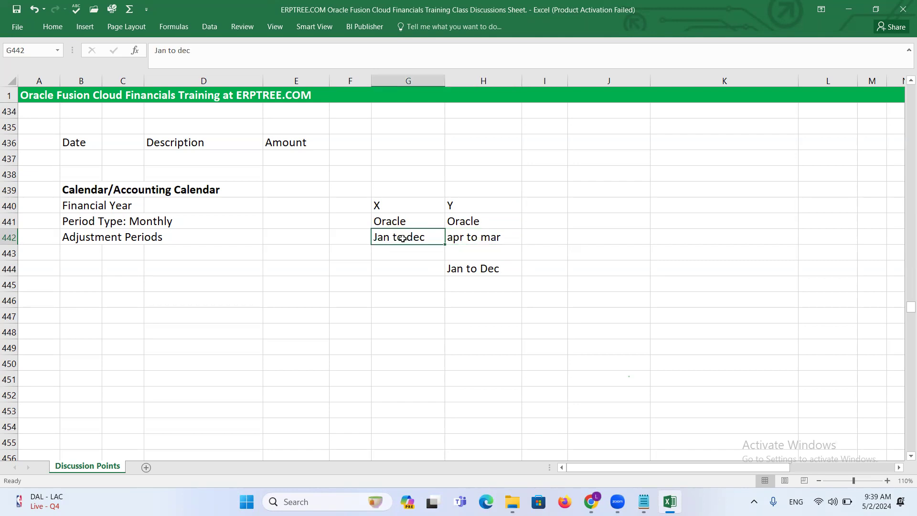
{"action": "left_click", "coordinate": [481, 238]}
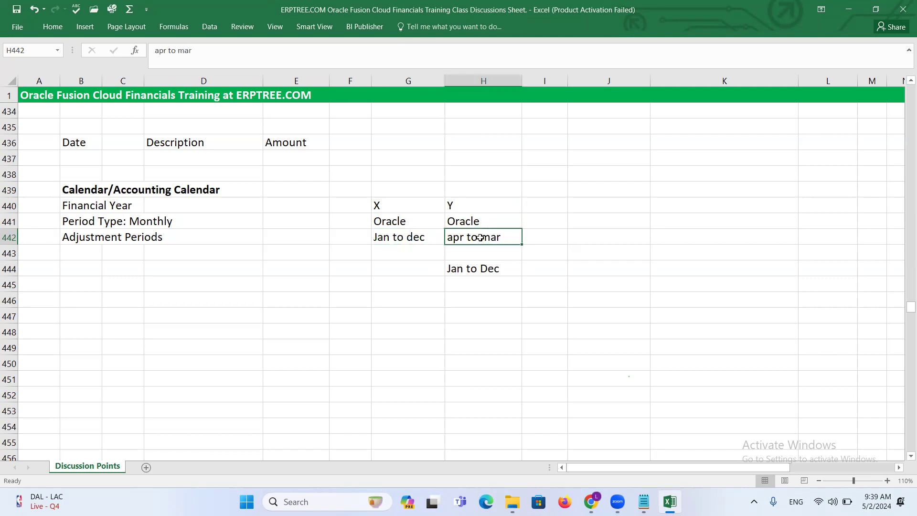
{"action": "left_click", "coordinate": [480, 268]}
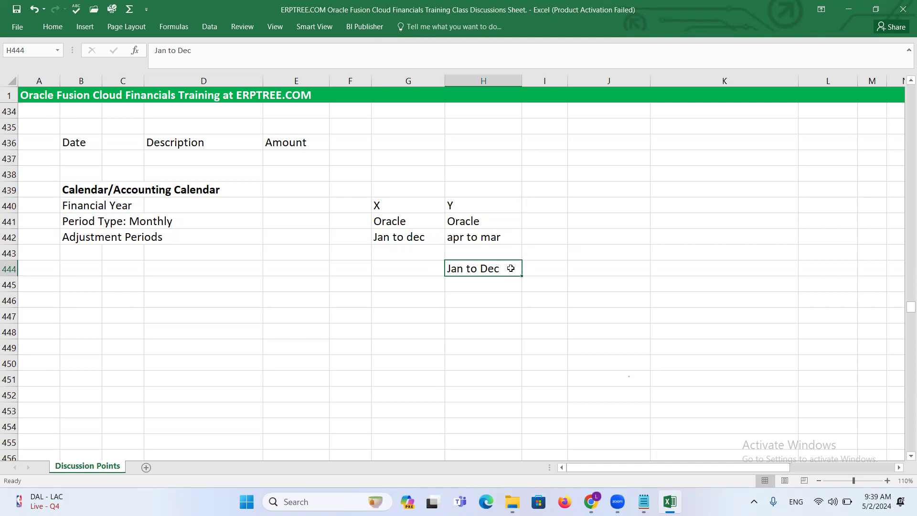
{"action": "left_click", "coordinate": [391, 239]}
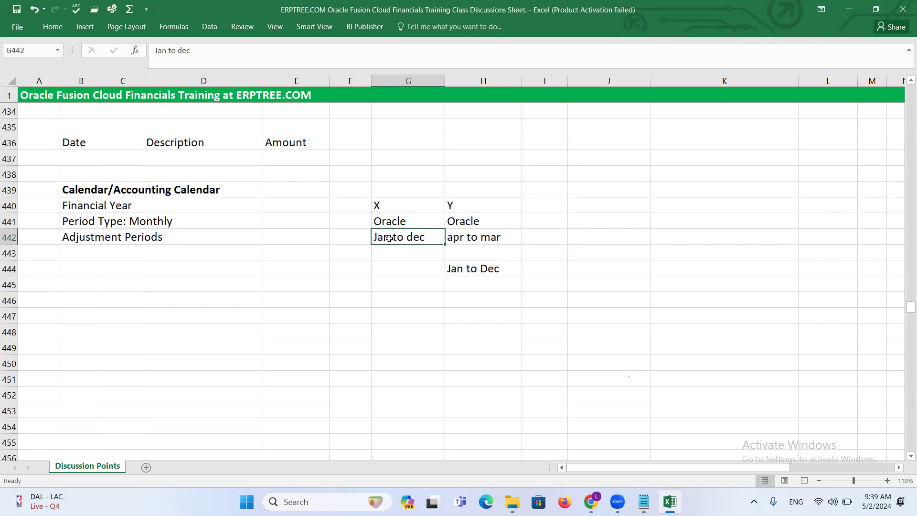
{"action": "left_click", "coordinate": [466, 236]}
{"action": "left_click", "coordinate": [476, 270]}
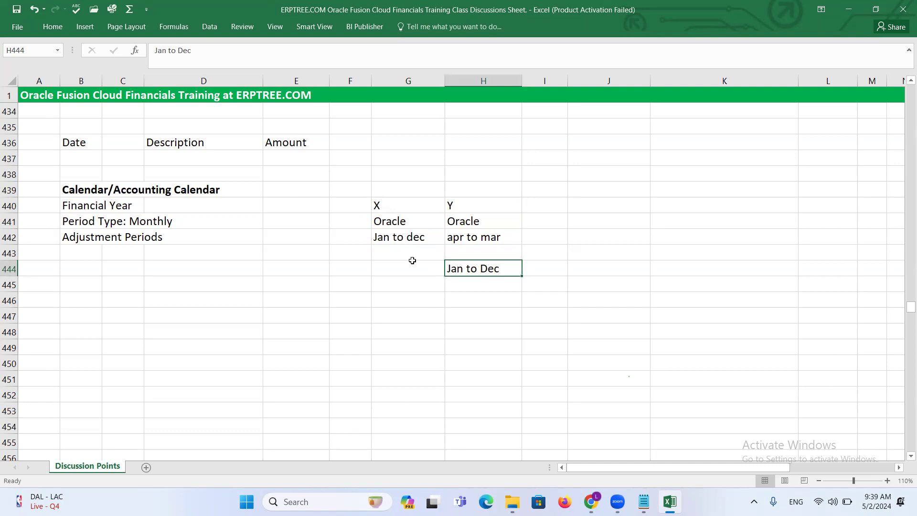
{"action": "left_click_drag", "start_coordinate": [449, 209], "coordinate": [480, 232]}
{"action": "left_click", "coordinate": [479, 268]}
{"action": "left_click_drag", "start_coordinate": [451, 203], "coordinate": [491, 235]}
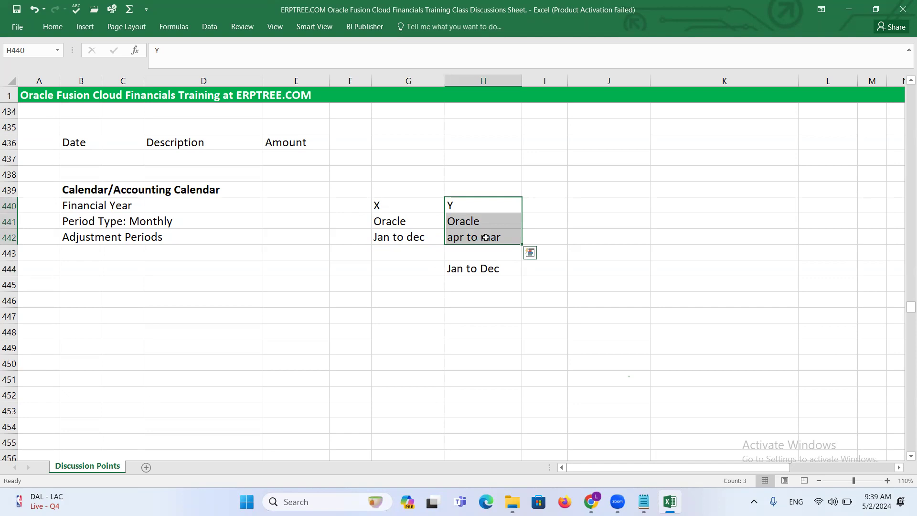
{"action": "left_click", "coordinate": [481, 270]}
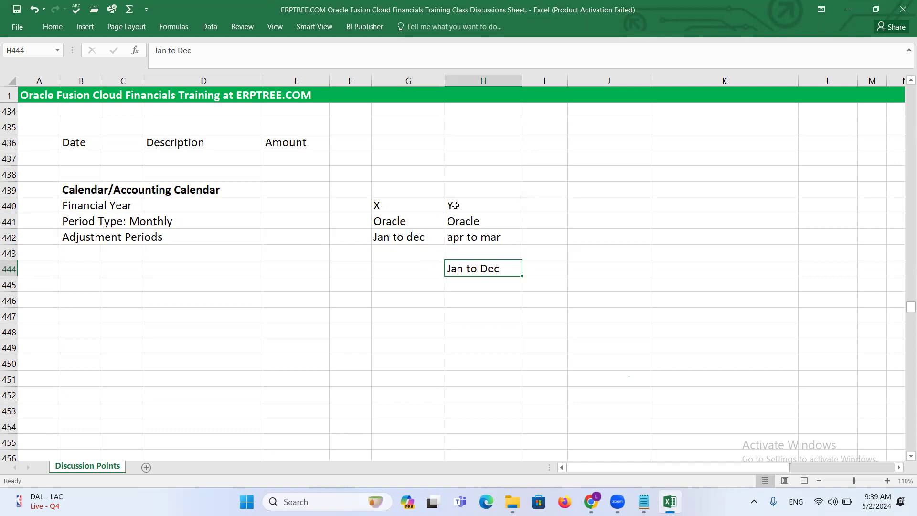
{"action": "left_click_drag", "start_coordinate": [455, 204], "coordinate": [490, 231]}
{"action": "left_click", "coordinate": [489, 268]}
{"action": "left_click", "coordinate": [400, 238]}
{"action": "left_click", "coordinate": [471, 267]}
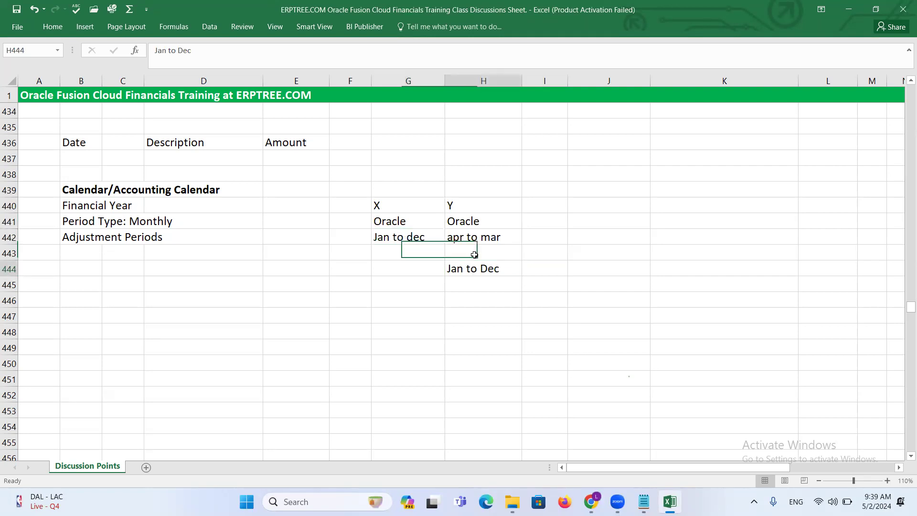
{"action": "left_click_drag", "start_coordinate": [464, 222], "coordinate": [484, 252]}
{"action": "left_click", "coordinate": [409, 238]}
{"action": "left_click", "coordinate": [471, 268]}
{"action": "left_click", "coordinate": [388, 241]}
{"action": "left_click", "coordinate": [466, 270]}
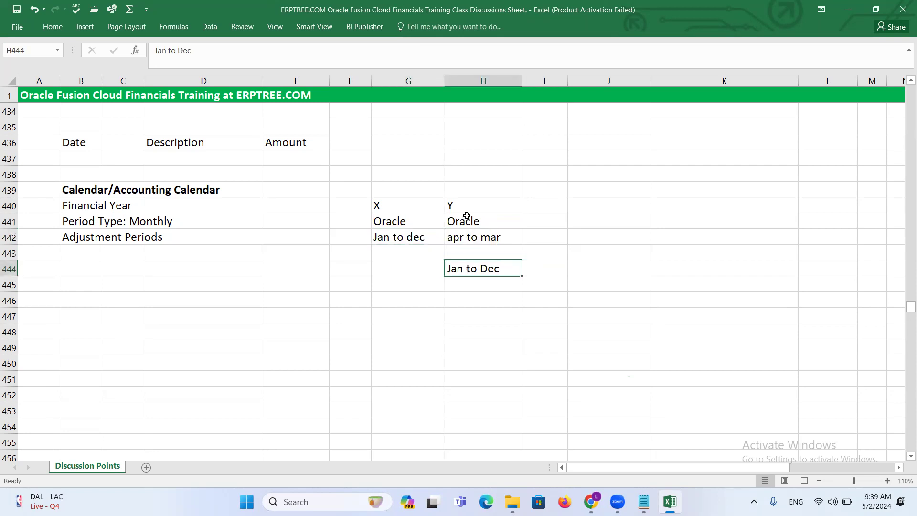
{"action": "left_click_drag", "start_coordinate": [451, 204], "coordinate": [482, 236]}
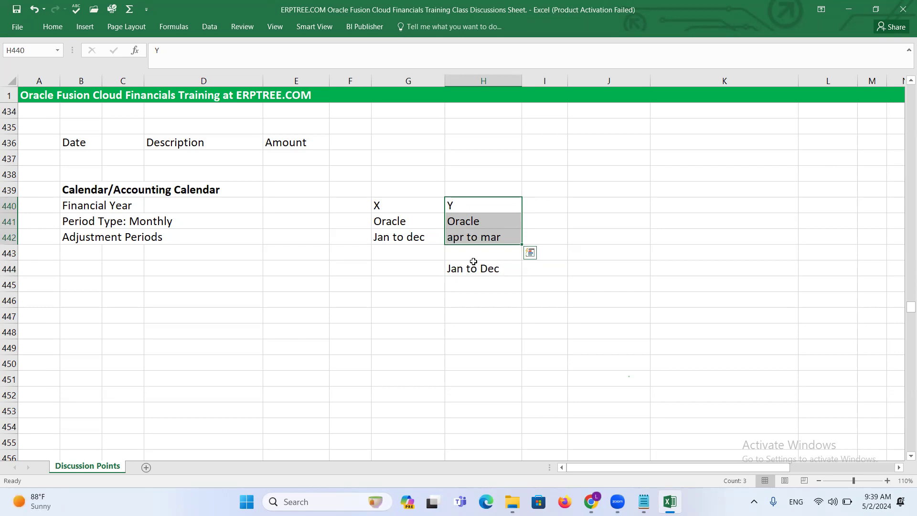
{"action": "left_click", "coordinate": [471, 253]}
Enter Z in cell G444 beside the Jan to Dec range and align it right
{"action": "left_click", "coordinate": [431, 266]}
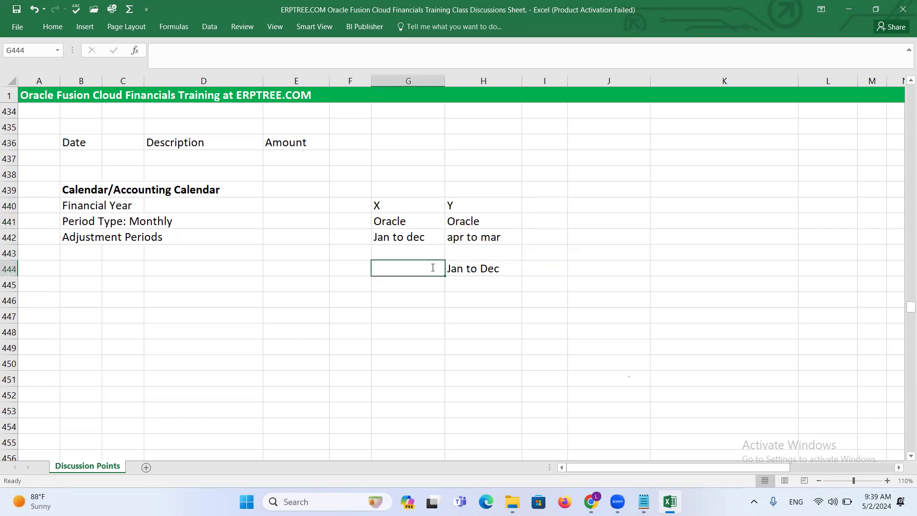
{"action": "type", "text": "z"}
{"action": "type", "text": "Z"}
{"action": "key", "text": "Tab"}
{"action": "left_click", "coordinate": [411, 266]}
{"action": "left_click", "coordinate": [50, 29]}
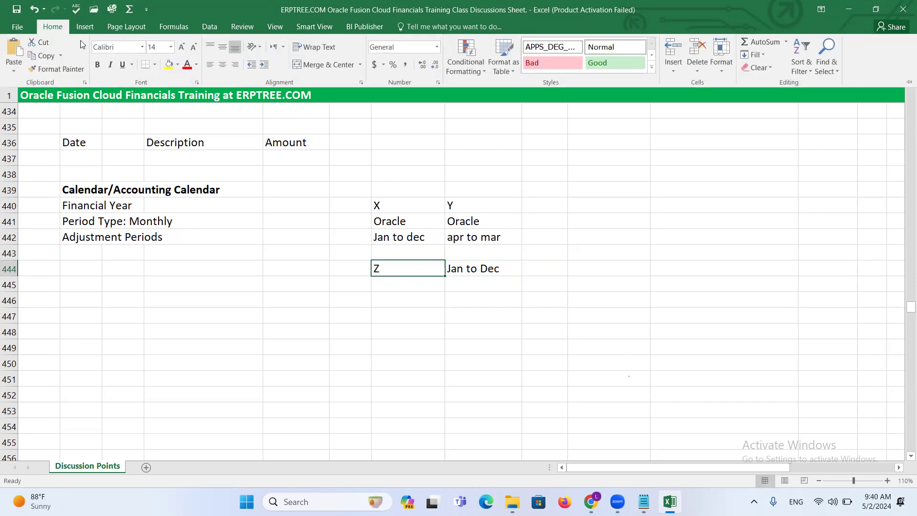
{"action": "left_click", "coordinate": [235, 65]}
{"action": "left_click", "coordinate": [342, 250]}
Draw a straight arrow from the Y heading in H440 down to the Z in G444
{"action": "left_click", "coordinate": [85, 27]}
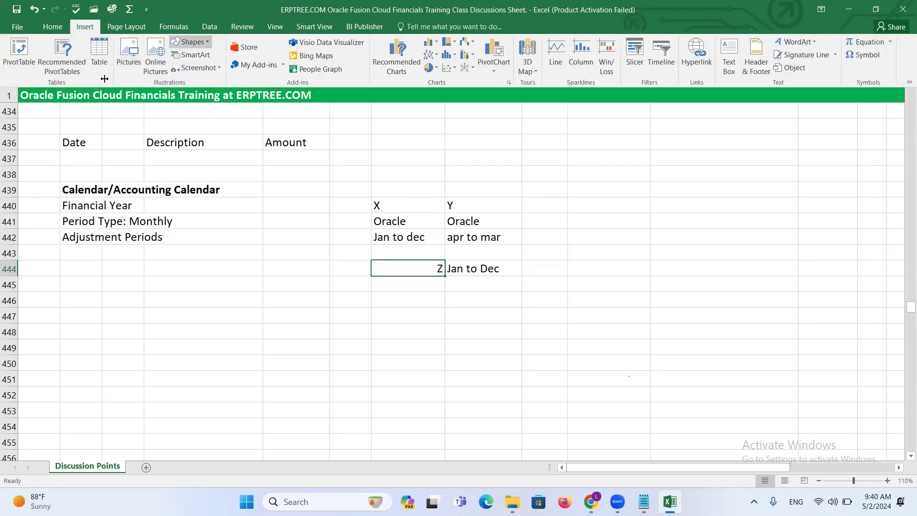
{"action": "left_click", "coordinate": [190, 43]}
{"action": "left_click", "coordinate": [196, 67]}
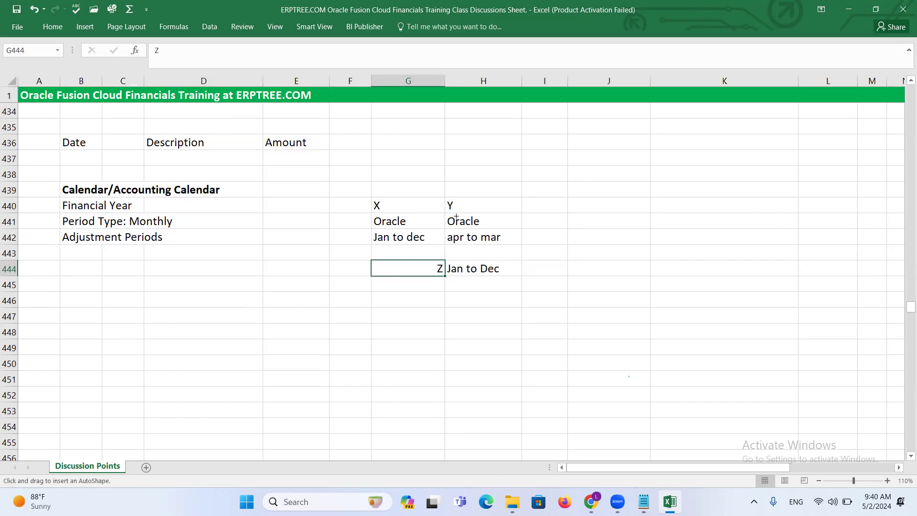
{"action": "left_click_drag", "start_coordinate": [450, 205], "coordinate": [443, 259]}
{"action": "left_click", "coordinate": [468, 303]}
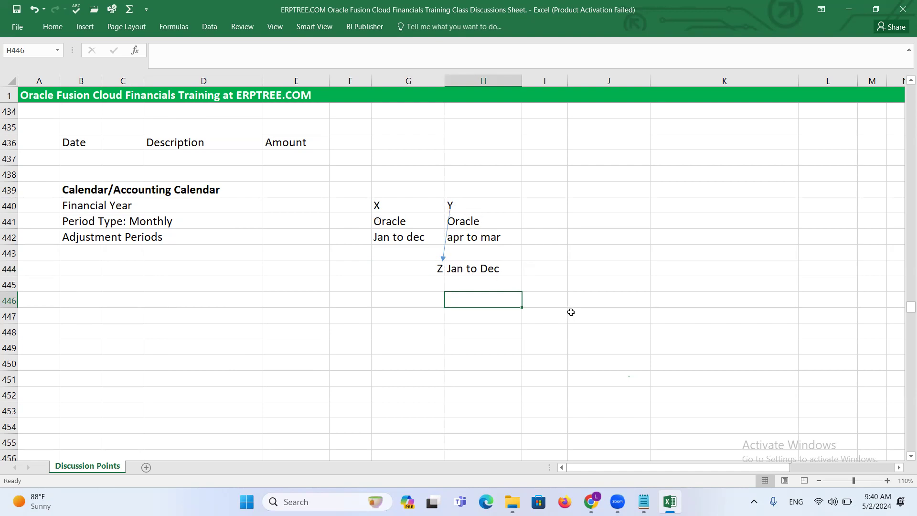
Clear the example entries in G440:H444 and delete the arrow drawn over them
{"action": "left_click_drag", "start_coordinate": [387, 207], "coordinate": [493, 268]}
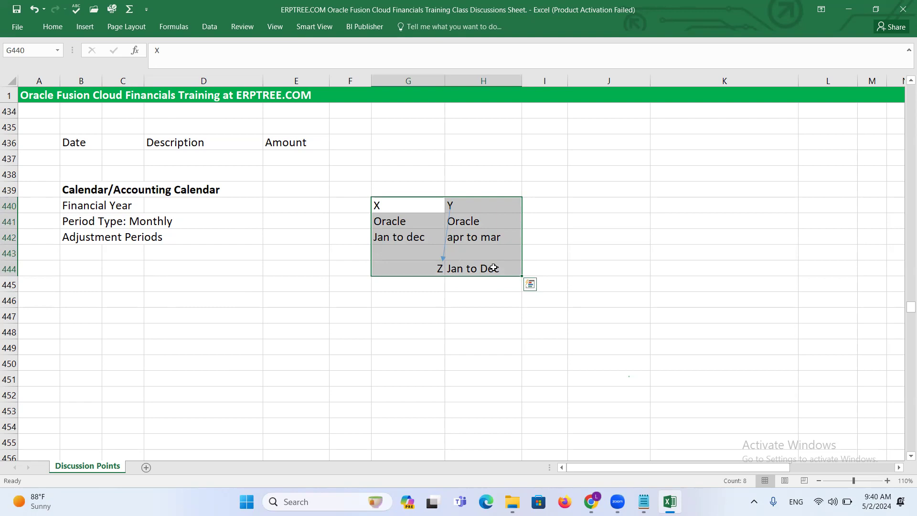
{"action": "key", "text": "Delete"}
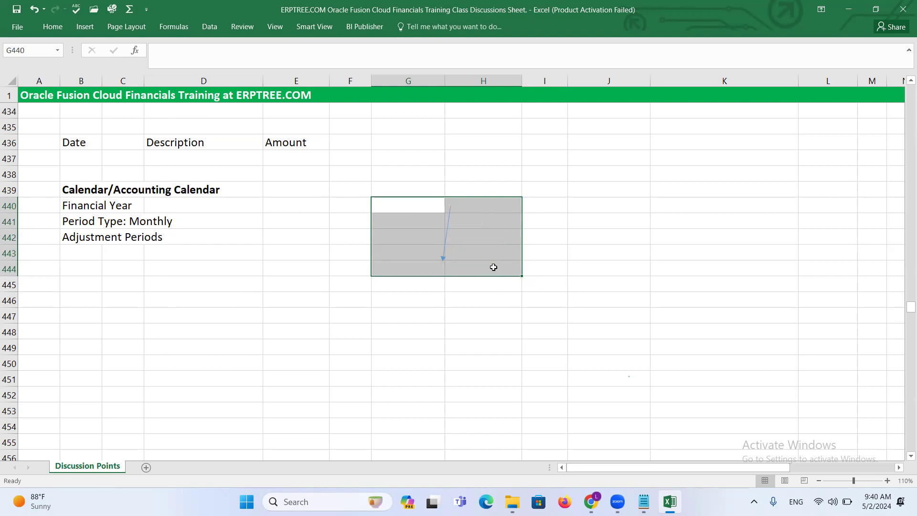
{"action": "left_click", "coordinate": [447, 225]}
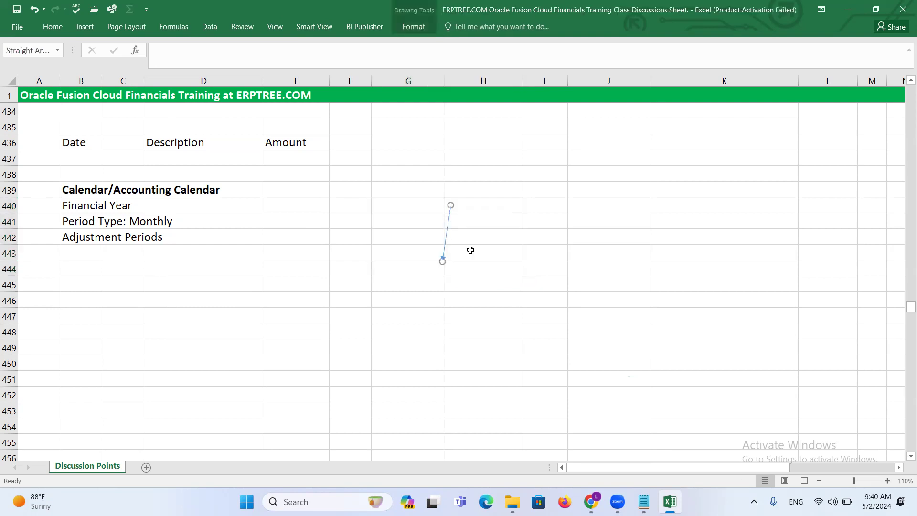
{"action": "key", "text": "Delete"}
{"action": "left_click", "coordinate": [496, 318]}
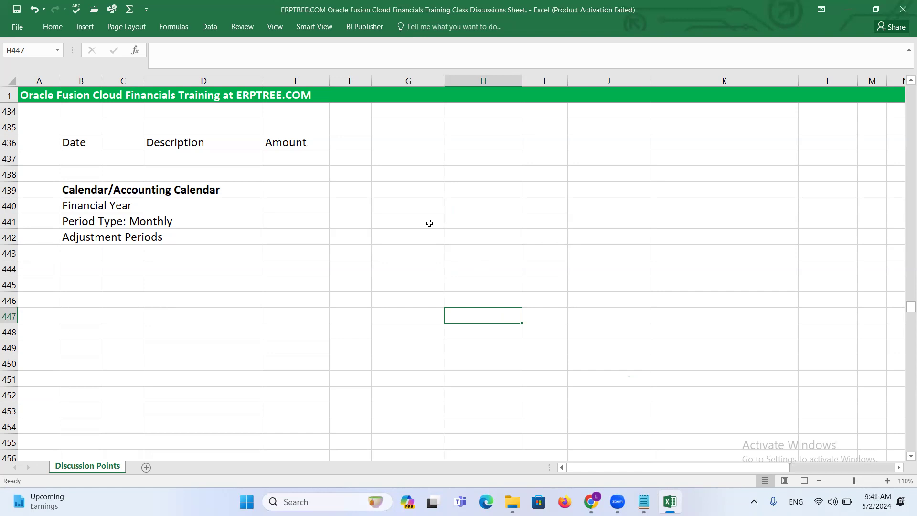
{"action": "left_click", "coordinate": [492, 203]}
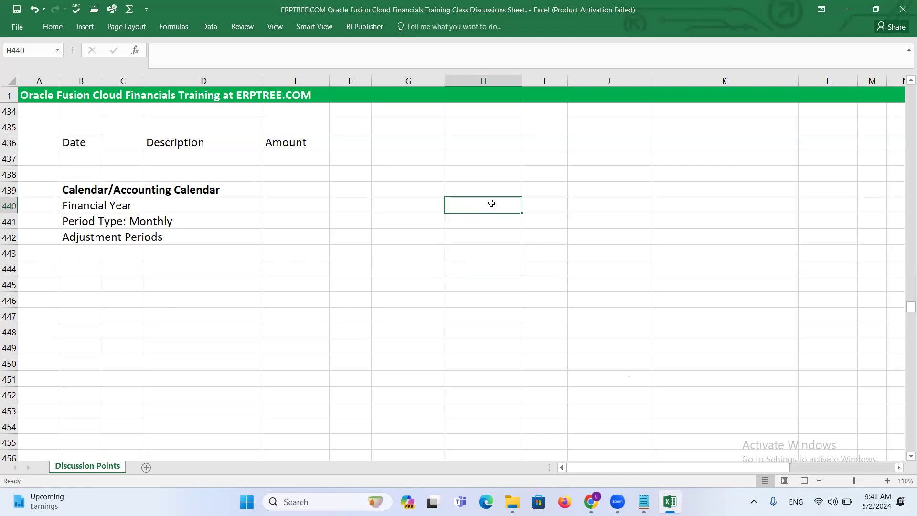
Enter the headings Fiscal Calendar in cell H440 and Calendar in cell J440
{"action": "type", "text": "Fi"}
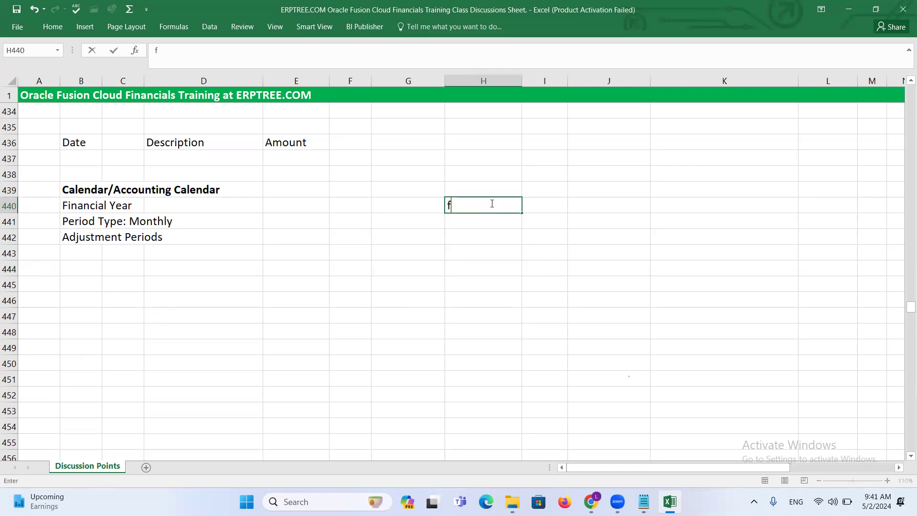
{"action": "type", "text": "scal Calendar"}
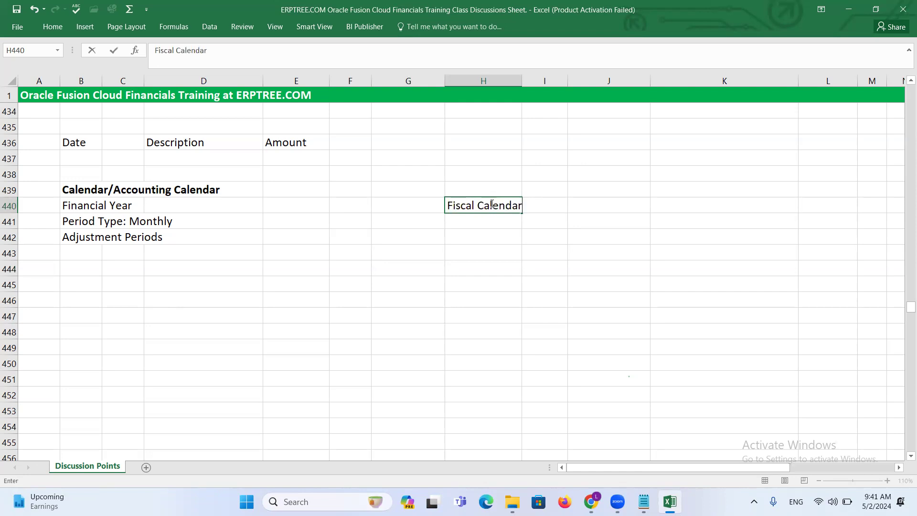
{"action": "key", "text": "Tab"}
{"action": "key", "text": "Tab"}
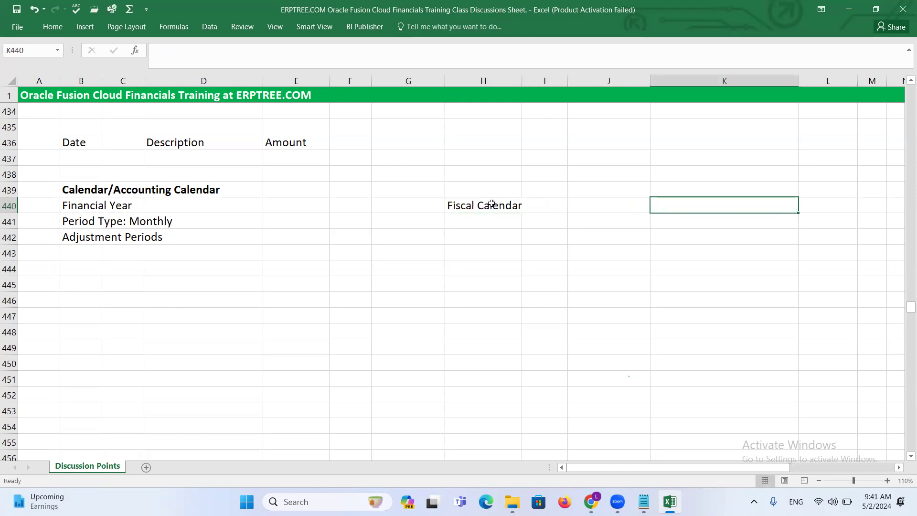
{"action": "key", "text": "shift+Tab"}
{"action": "type", "text": "S"}
{"action": "key", "text": "BackSpace"}
{"action": "type", "text": "c"}
{"action": "key", "text": "BackSpace"}
{"action": "type", "text": "Calendar"}
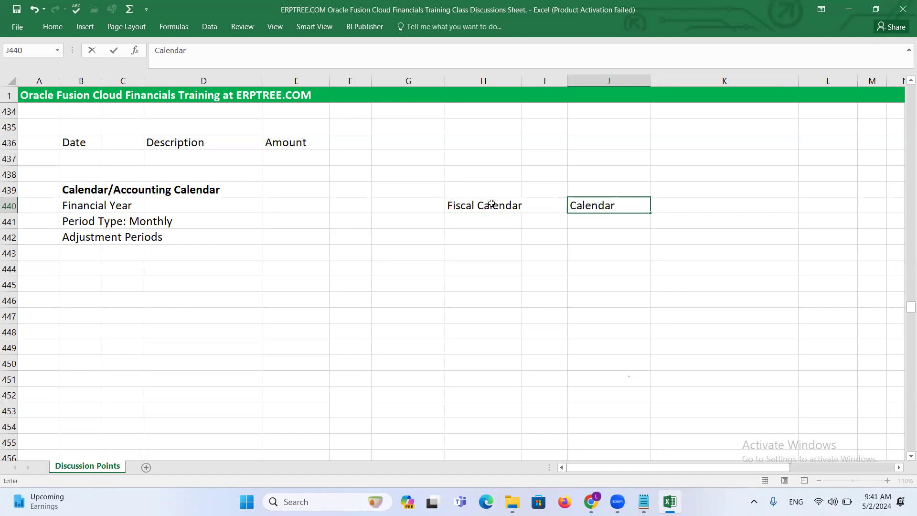
Enter the range Jan-Dec in J441 under Calendar and Apr-Mar in H441 under Fiscal Calendar
{"action": "left_click", "coordinate": [594, 223]}
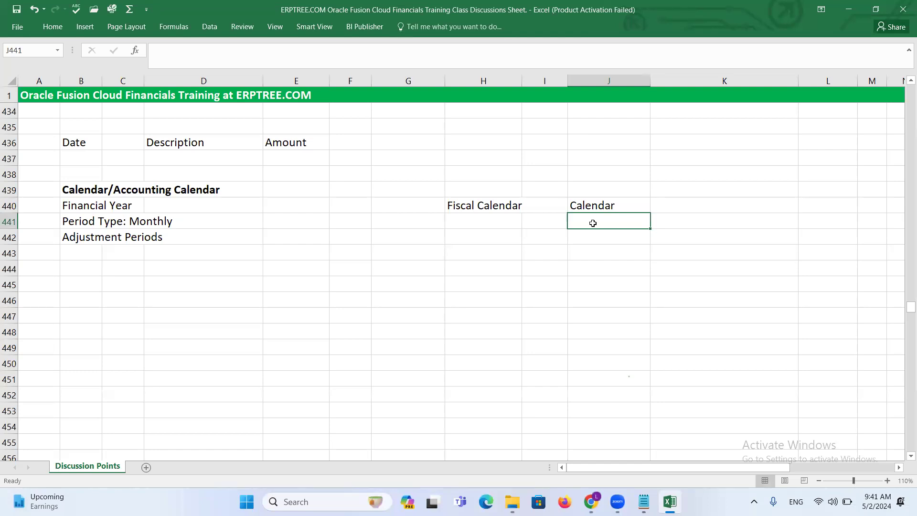
{"action": "type", "text": "Jan-"}
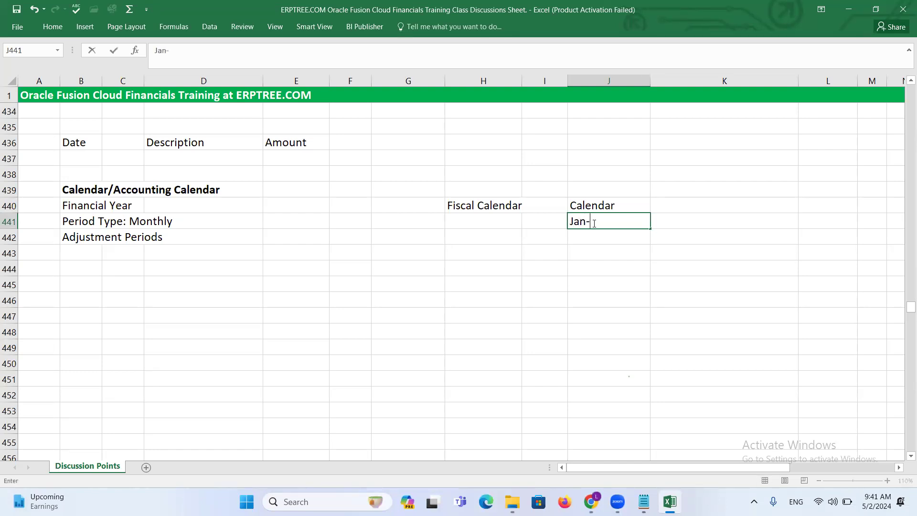
{"action": "type", "text": "Dec"}
{"action": "left_click", "coordinate": [490, 225]}
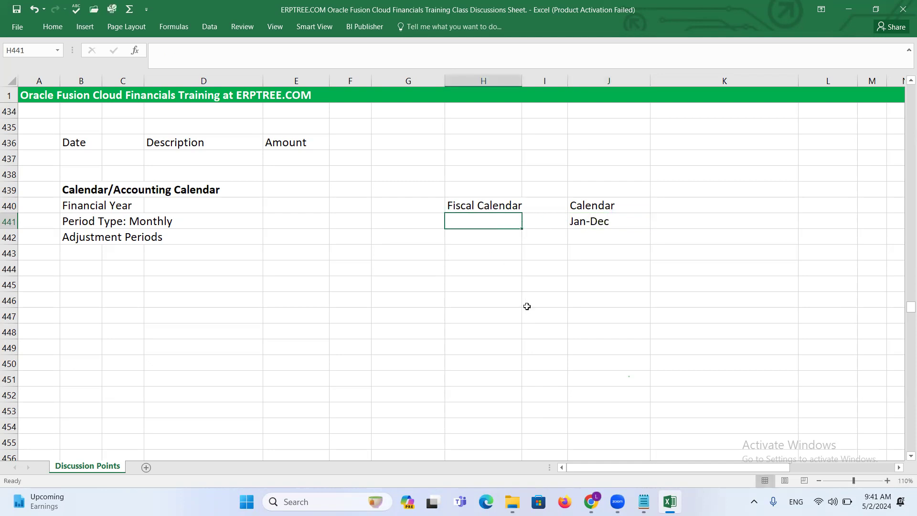
{"action": "type", "text": "Apr-"}
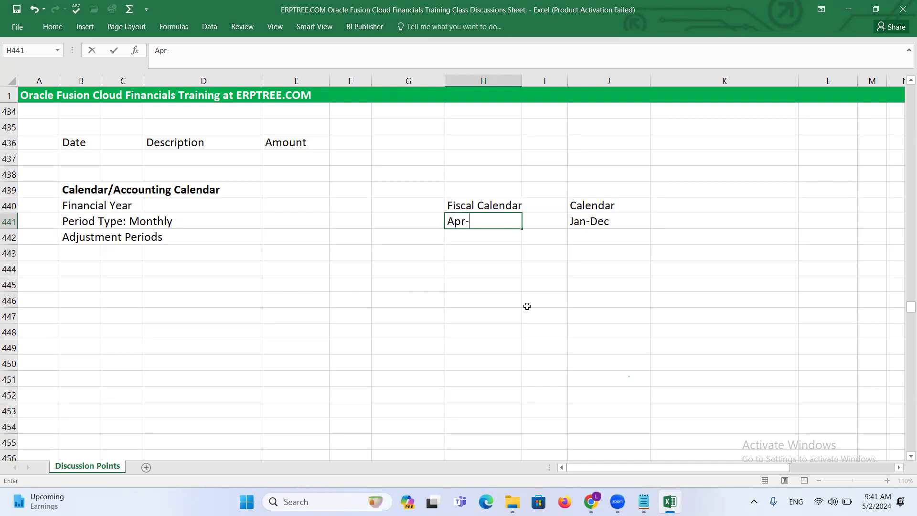
{"action": "type", "text": "Mar"}
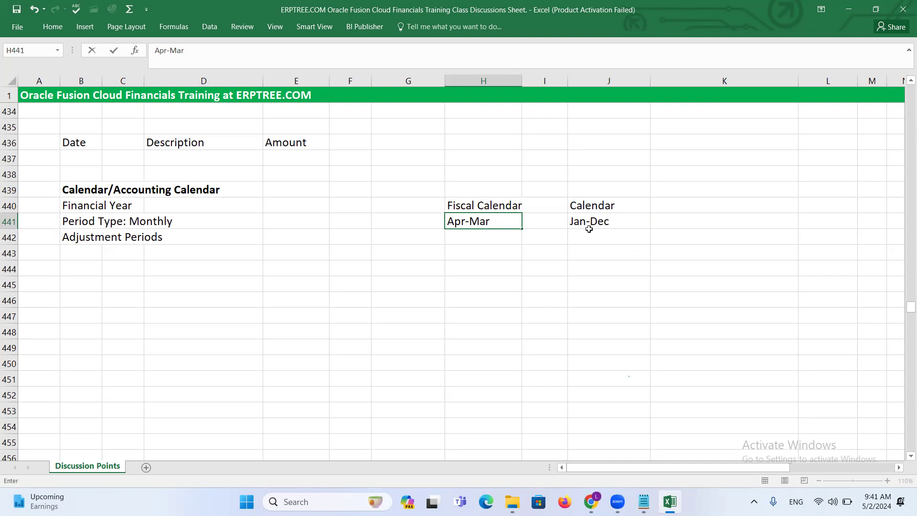
Change the heading in cell H440 to Fiscal Year
{"action": "left_click", "coordinate": [476, 204]}
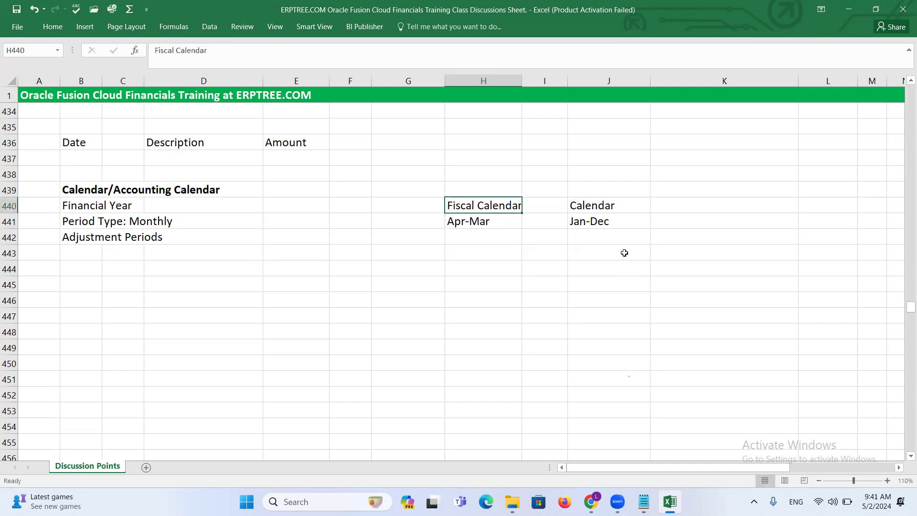
{"action": "left_click", "coordinate": [599, 207]}
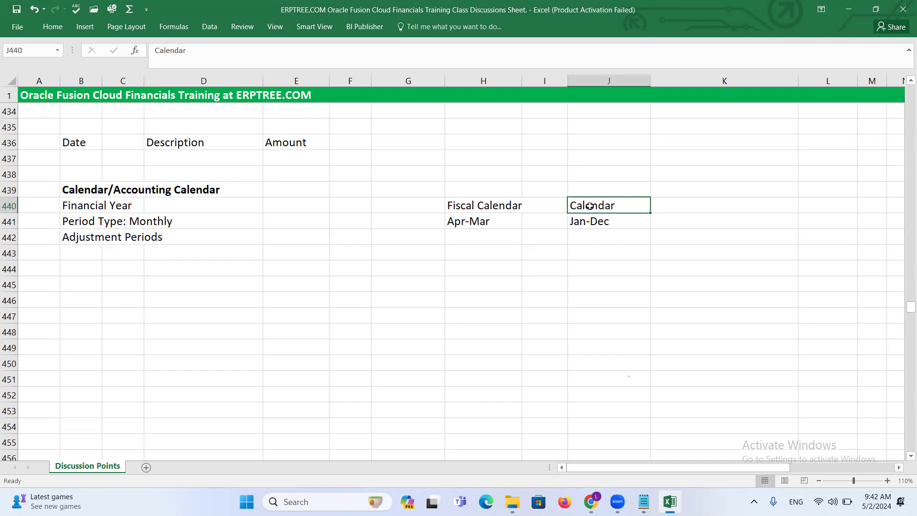
{"action": "double_click", "coordinate": [480, 206]}
{"action": "left_click_drag", "start_coordinate": [481, 206], "coordinate": [512, 206]}
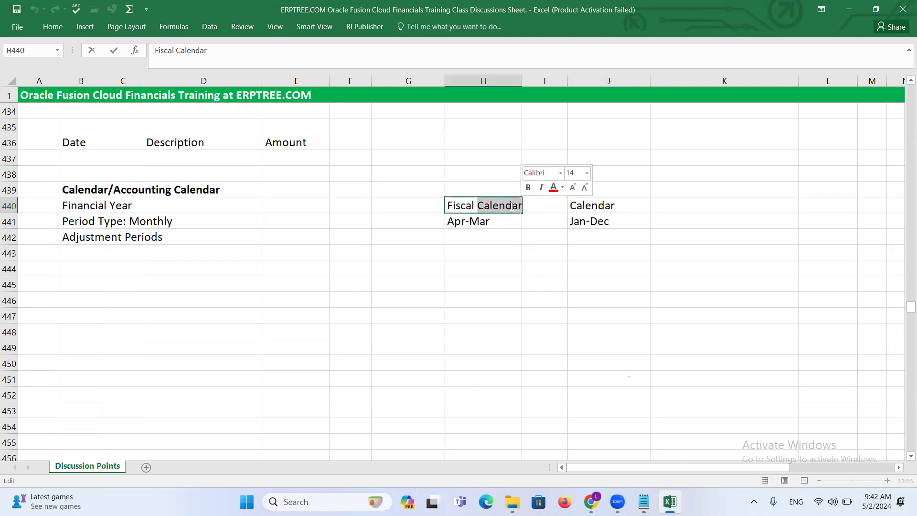
{"action": "type", "text": "Year"}
{"action": "left_click", "coordinate": [516, 231]}
{"action": "left_click", "coordinate": [502, 208]}
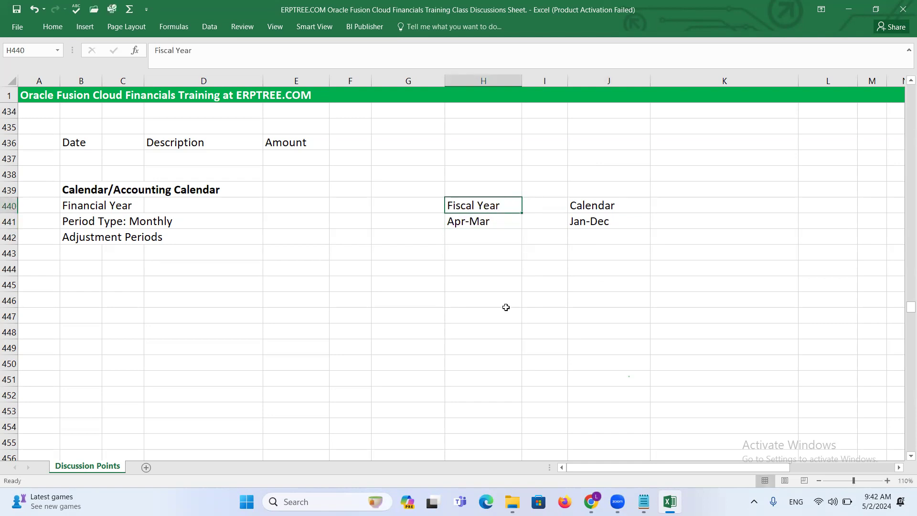
Clear the fiscal year and calendar example entries in H440:J441
{"action": "left_click", "coordinate": [598, 208]}
{"action": "left_click_drag", "start_coordinate": [473, 205], "coordinate": [613, 216]}
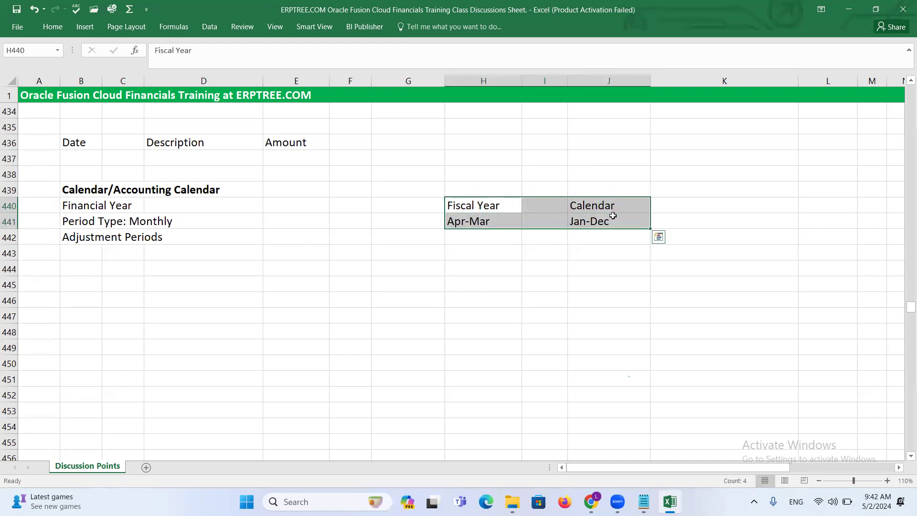
{"action": "key", "text": "Delete"}
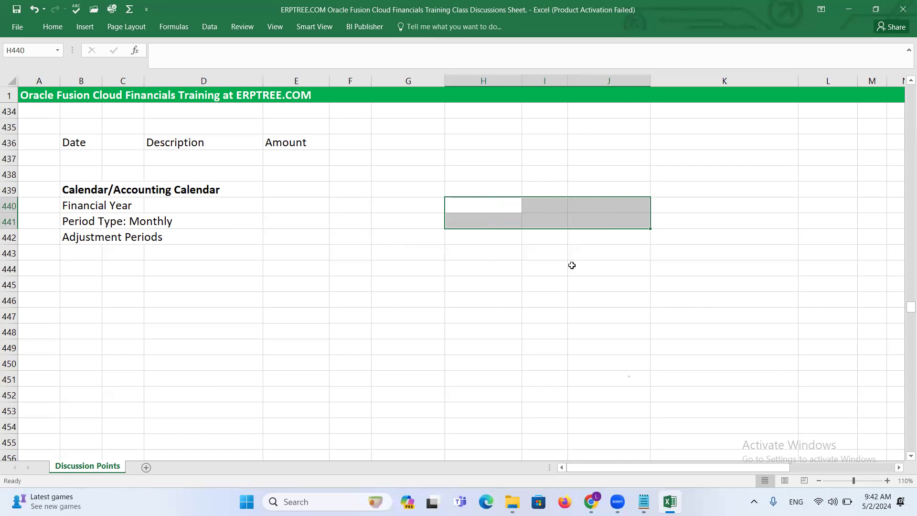
{"action": "left_click", "coordinate": [388, 222]}
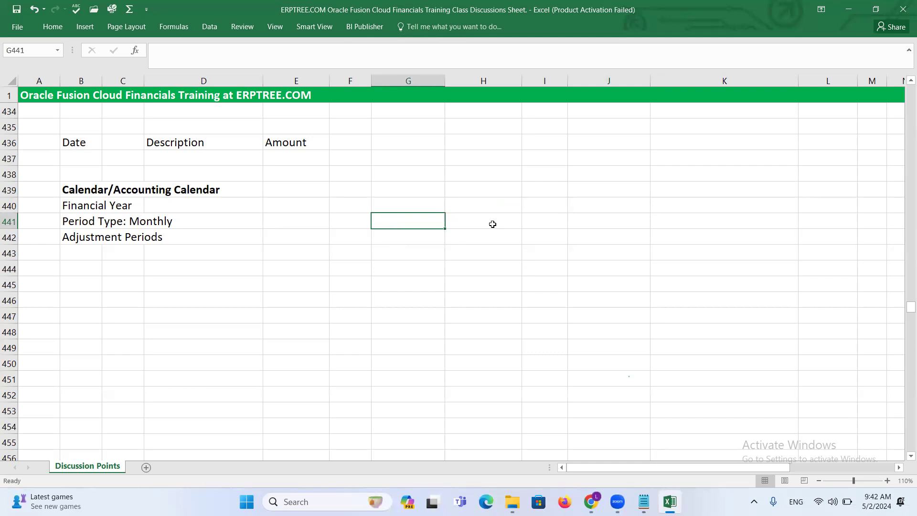
{"action": "left_click", "coordinate": [547, 207]}
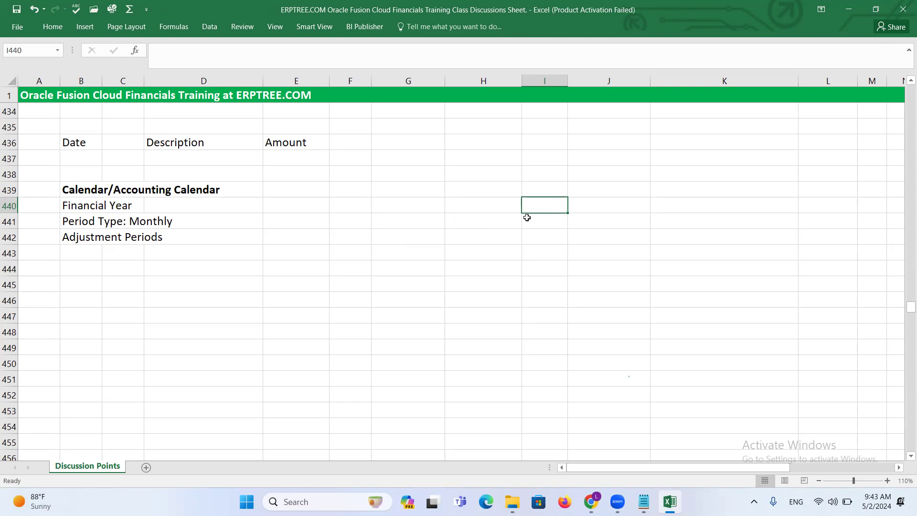
{"action": "left_click", "coordinate": [508, 204]}
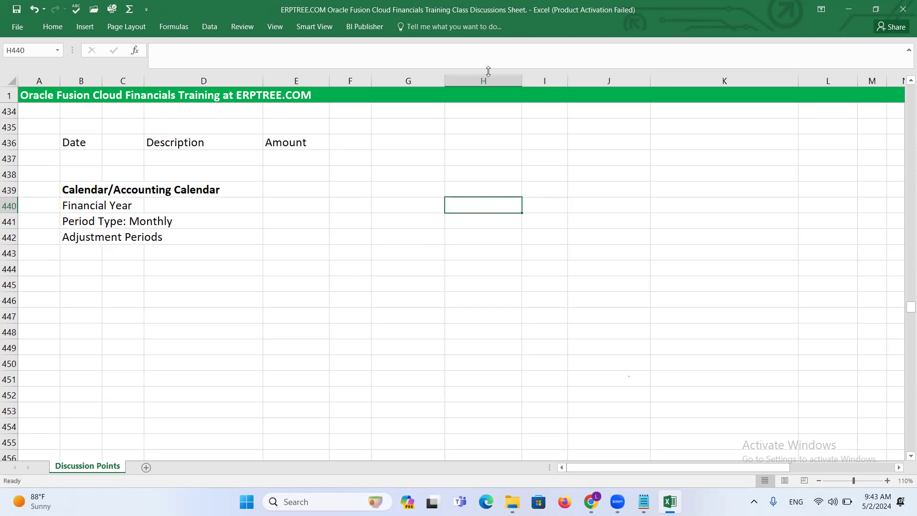
{"action": "left_click", "coordinate": [591, 502]}
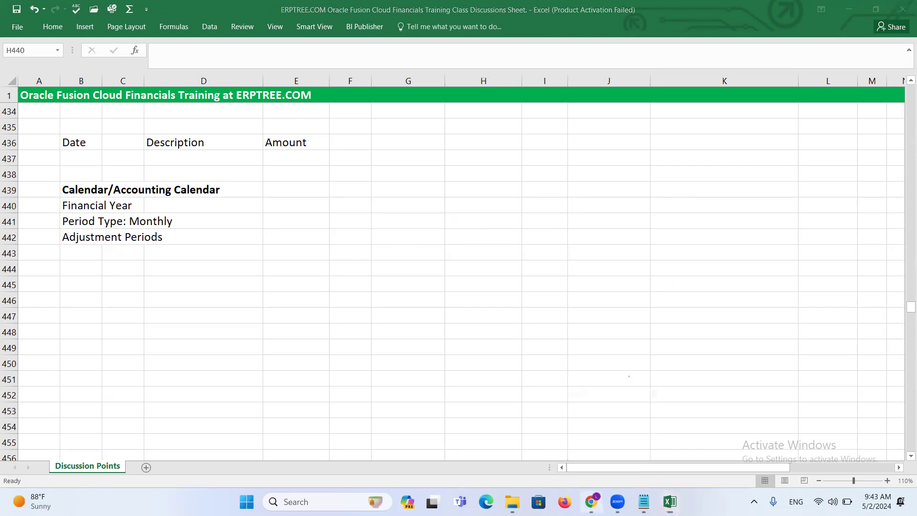
{"action": "left_click", "coordinate": [823, 138]}
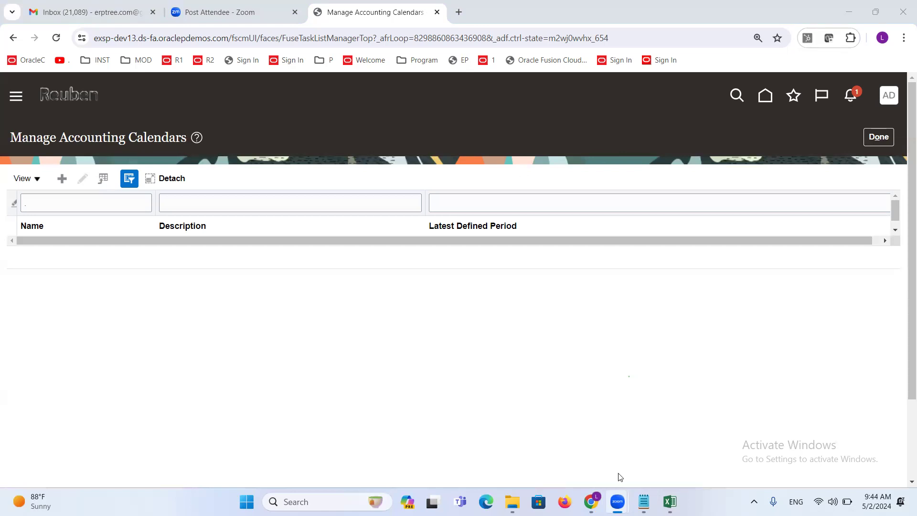
{"action": "left_click", "coordinate": [670, 501]}
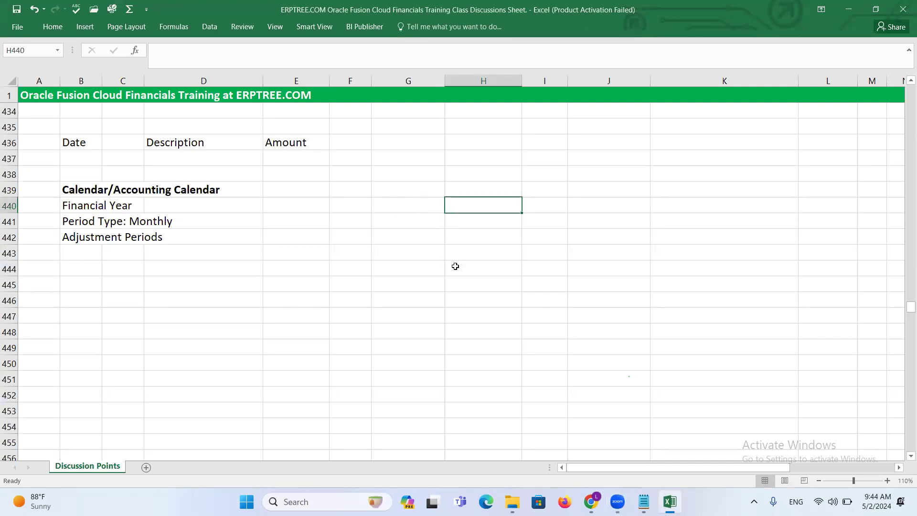
{"action": "left_click", "coordinate": [425, 199]}
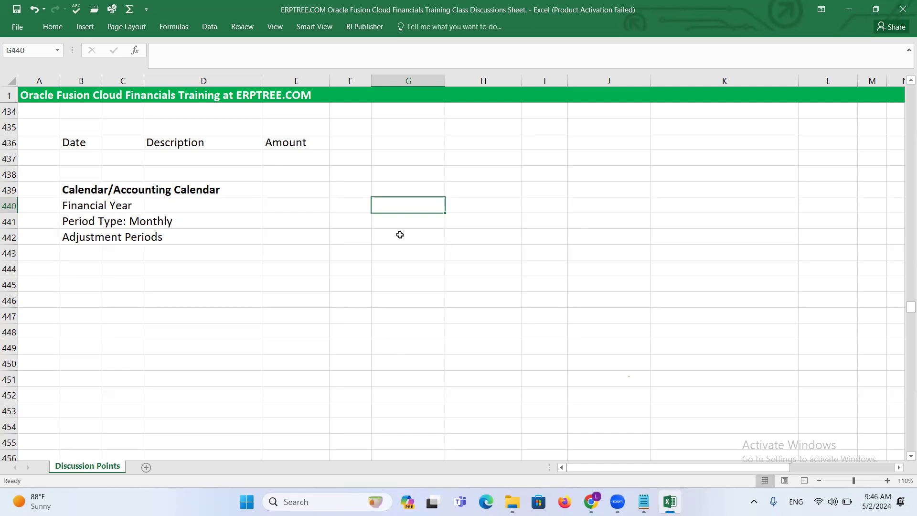
{"action": "left_click", "coordinate": [409, 191]}
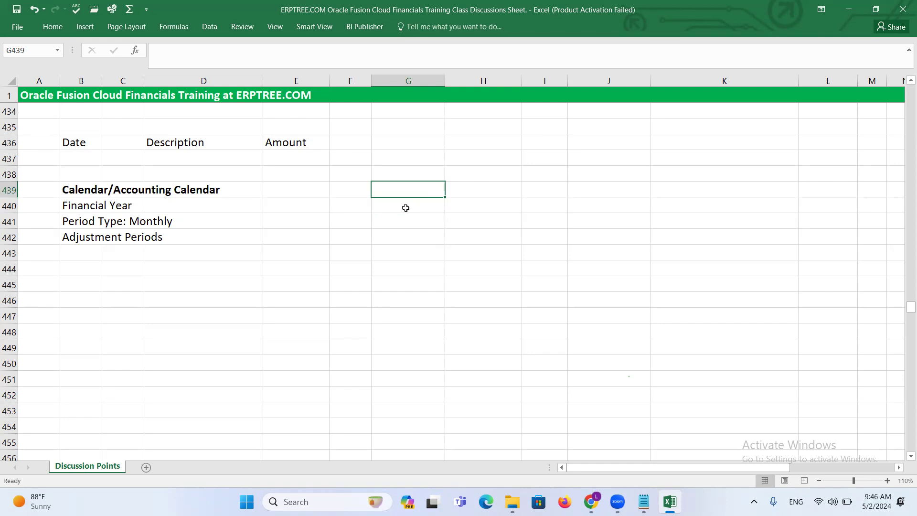
{"action": "left_click", "coordinate": [405, 208]}
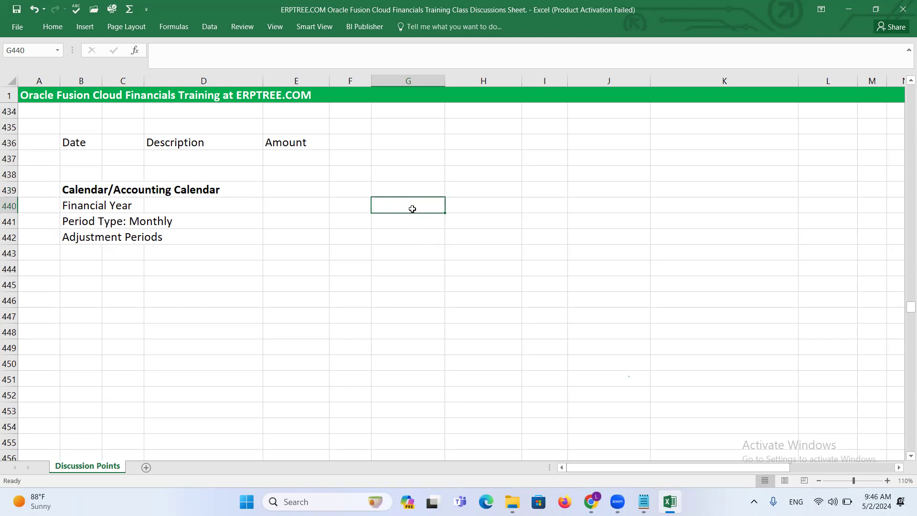
{"action": "left_click", "coordinate": [428, 70]}
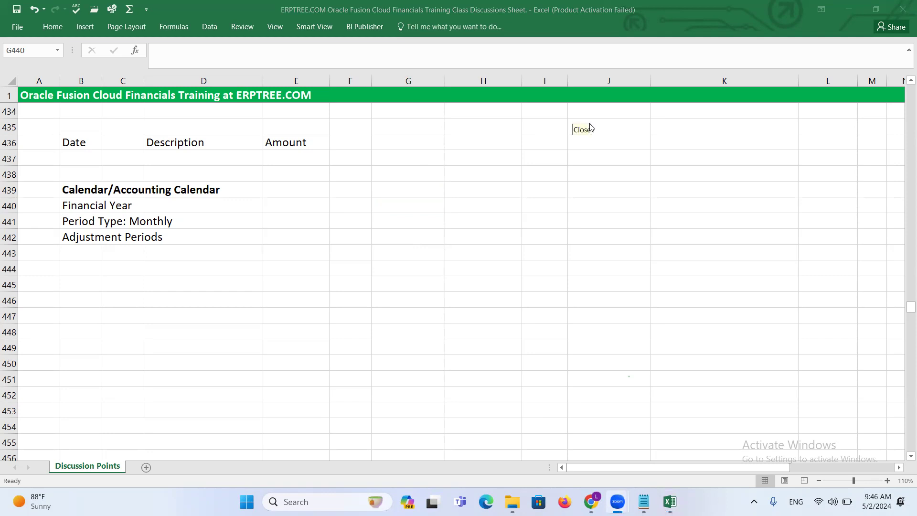
{"action": "left_click", "coordinate": [417, 188]}
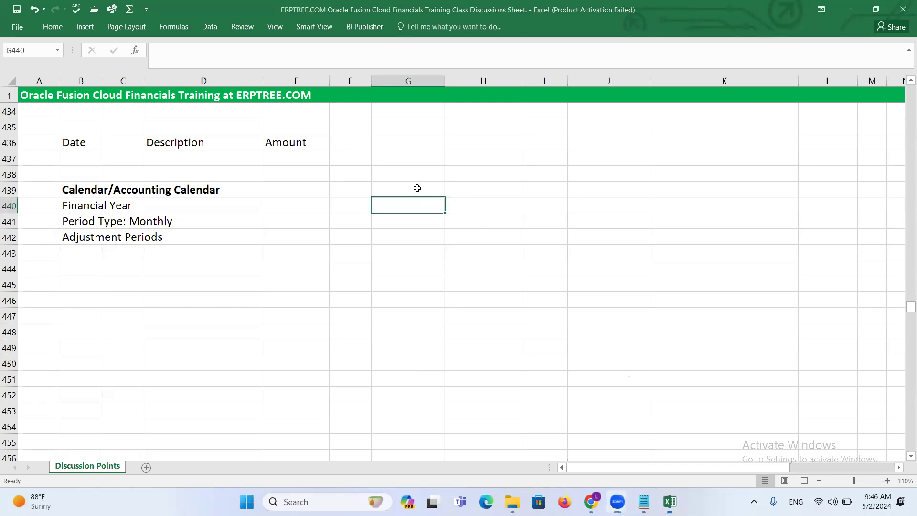
{"action": "left_click", "coordinate": [417, 188]}
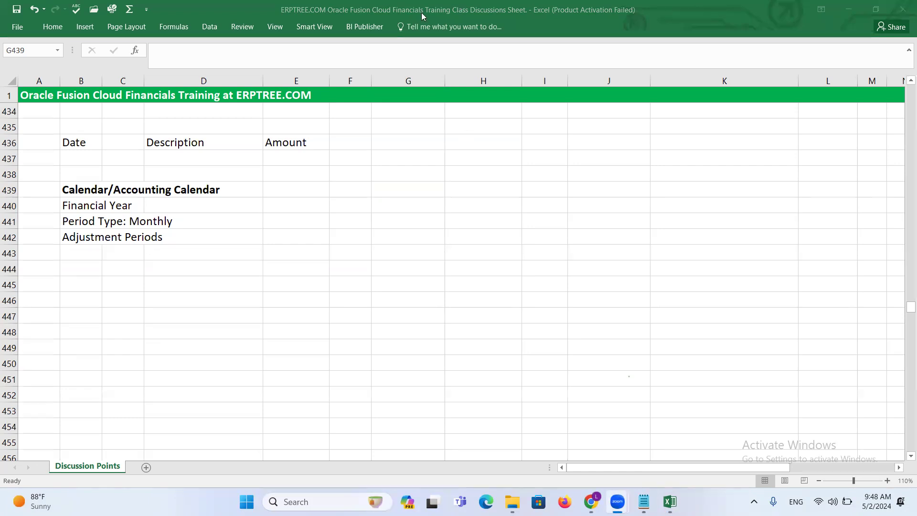
Switch to the Manage Accounting Calendars page in Chrome
{"action": "left_click", "coordinate": [590, 491]}
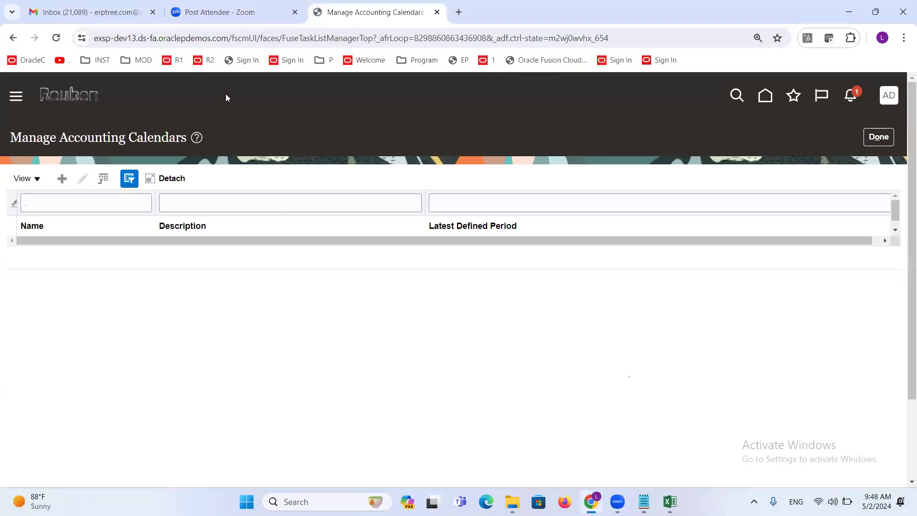